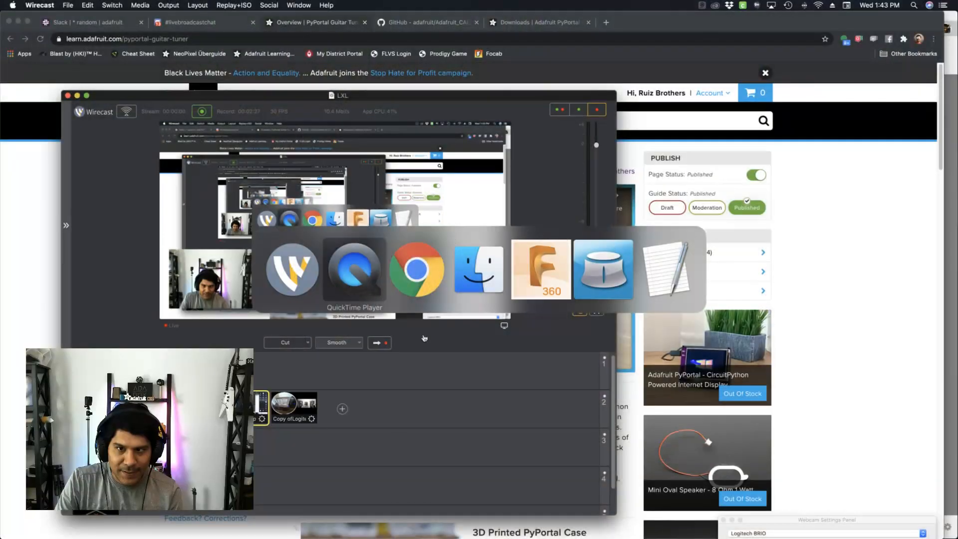
Switch to Fusion 360 and collapse the Named Views folder of the unsaved design
key(super+Tab)
key(super+Tab)
key(super+Tab)
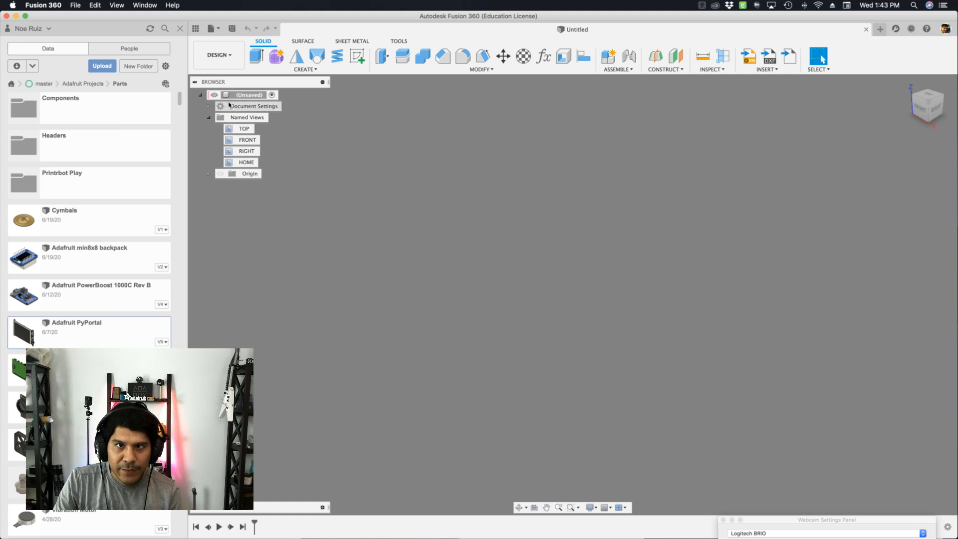
click(200, 95)
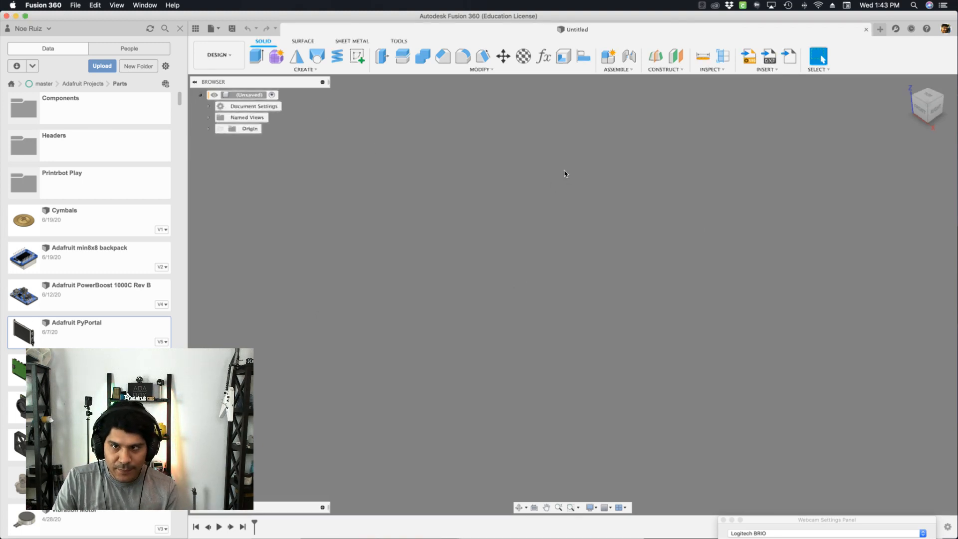
Save the design as "arcade cabinet for pyportal" in the LXL Tutorials folder of the master project
key(super+s)
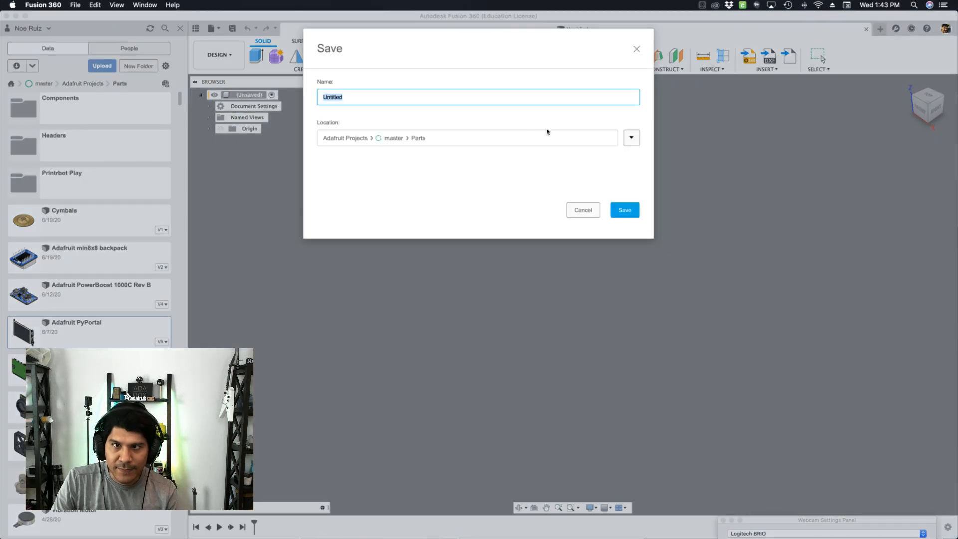
text(ade cabi)
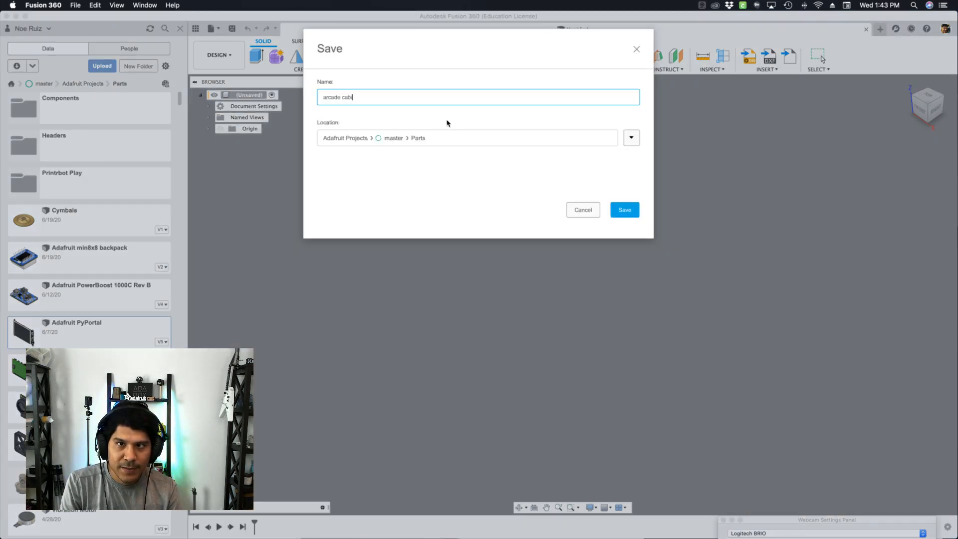
text(cade cabinet for pyortal)
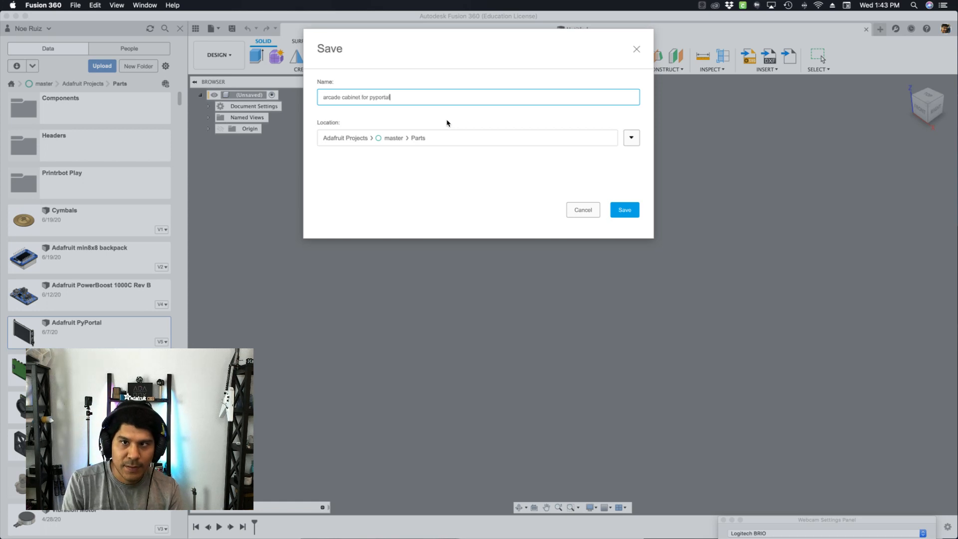
click(631, 139)
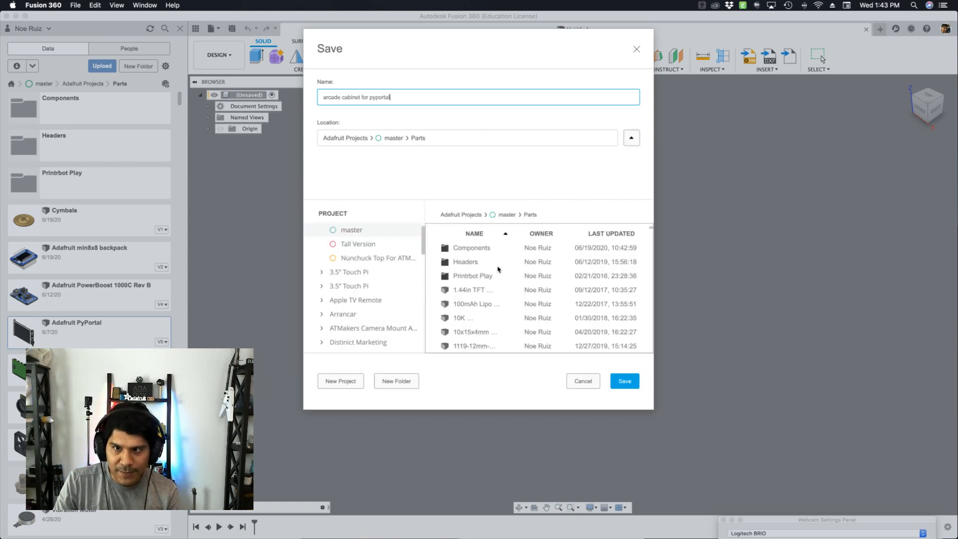
click(509, 214)
scroll(451, 292, down, 10)
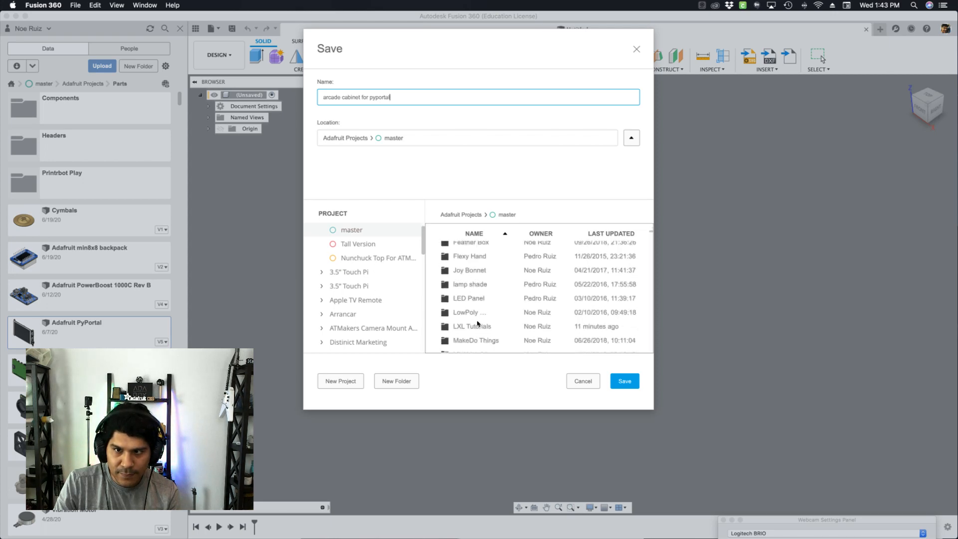
double_click(475, 325)
click(627, 375)
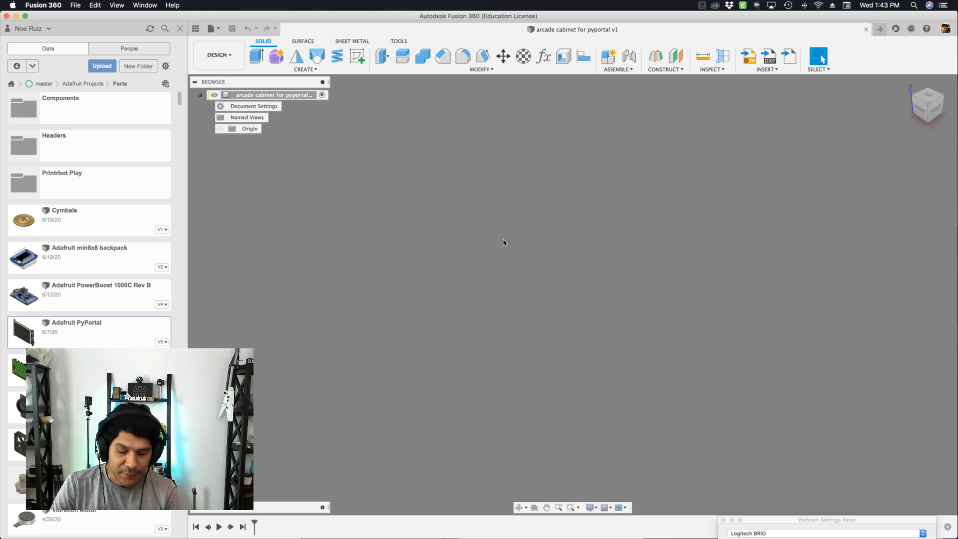
Create an empty, activated component named "enclosure" under the top-level design
key(n)
click(907, 179)
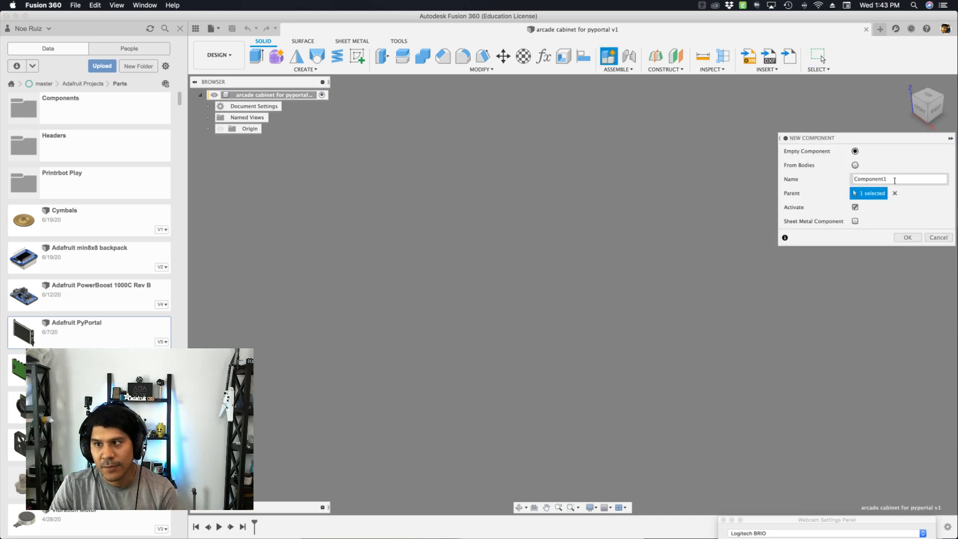
double_click(871, 179)
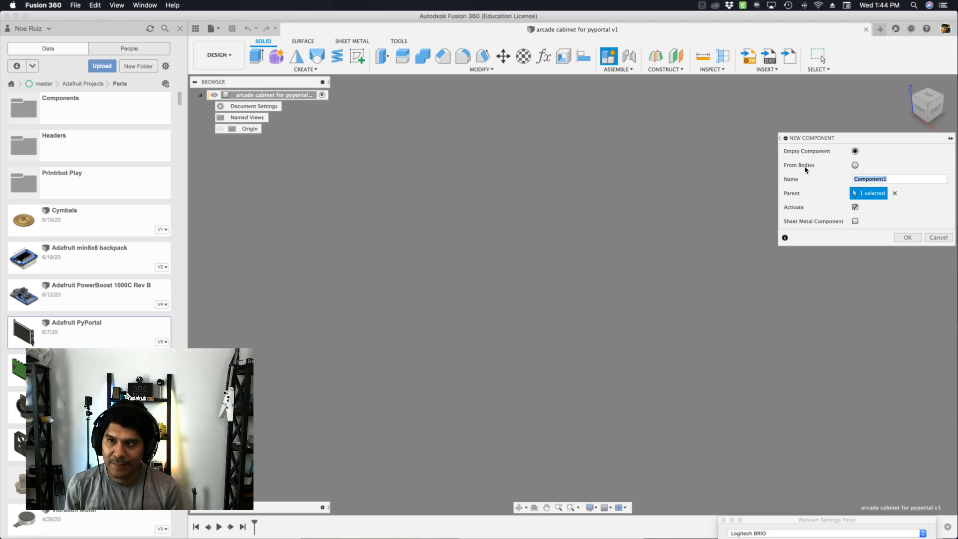
text(c)
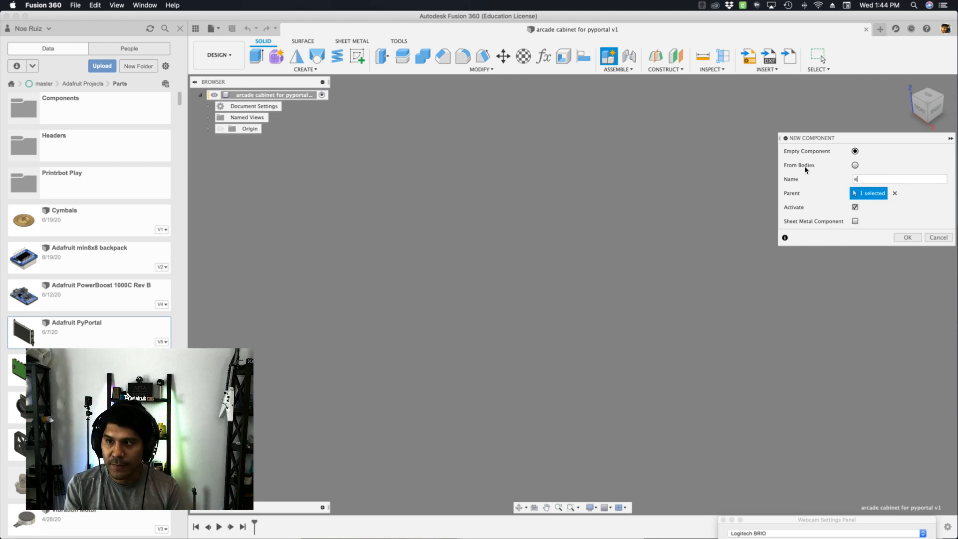
text(nclosure)
key(Return)
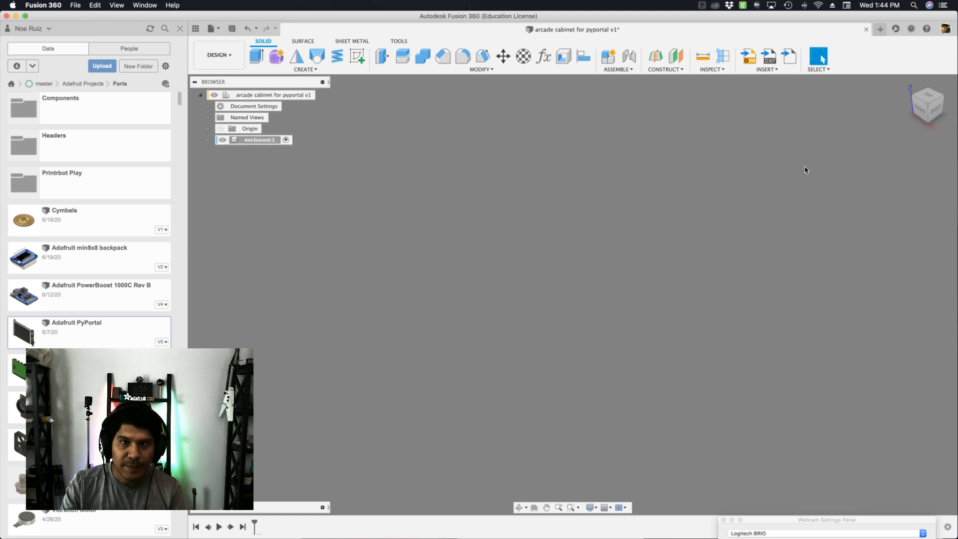
Create an empty component named "frame" inside the enclosure component
key(shift+n)
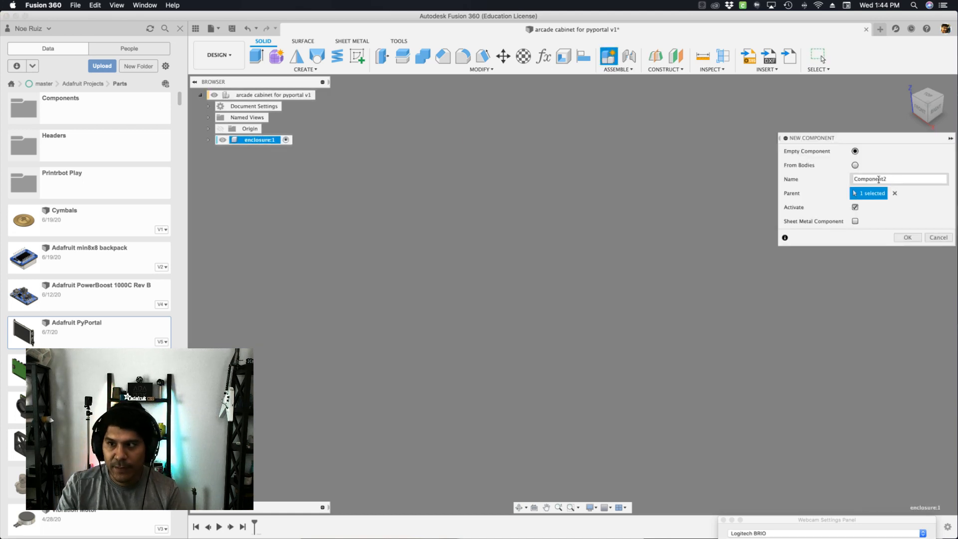
double_click(906, 183)
text(frame)
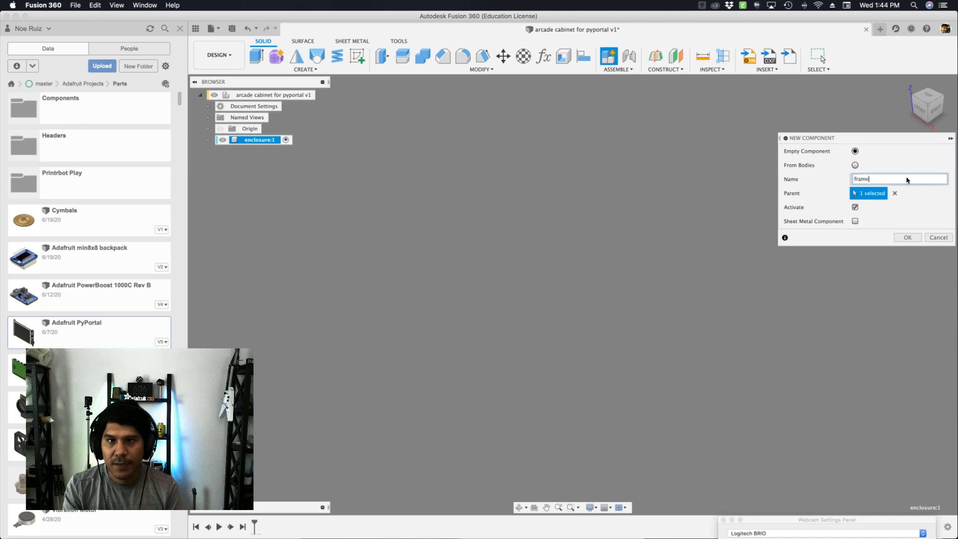
key(Return)
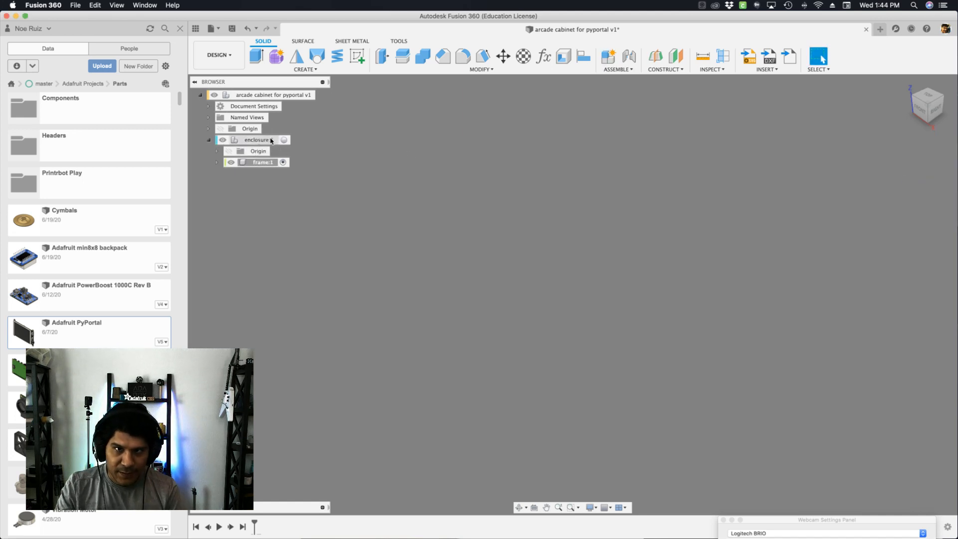
Activate the enclosure component and create an empty component named "plate" inside it
click(286, 140)
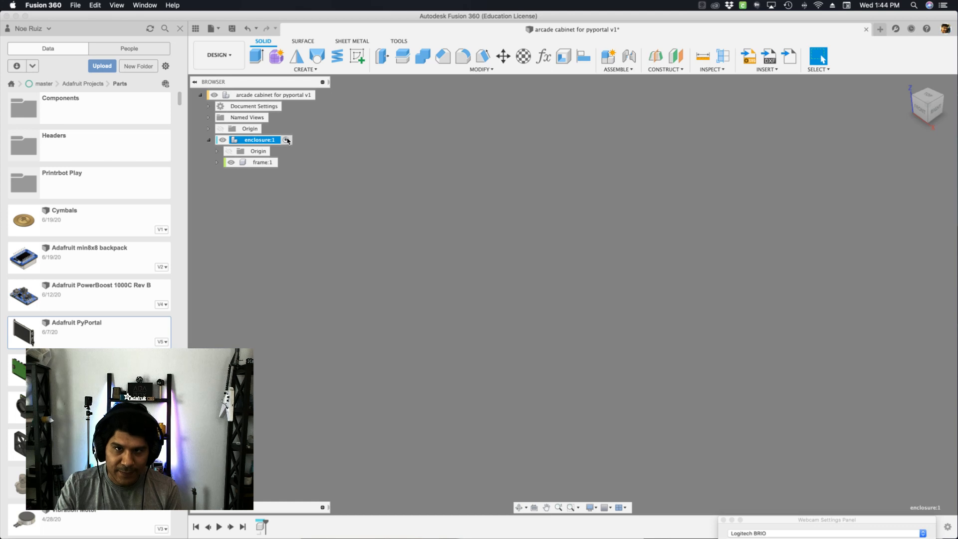
key(super+alt+n)
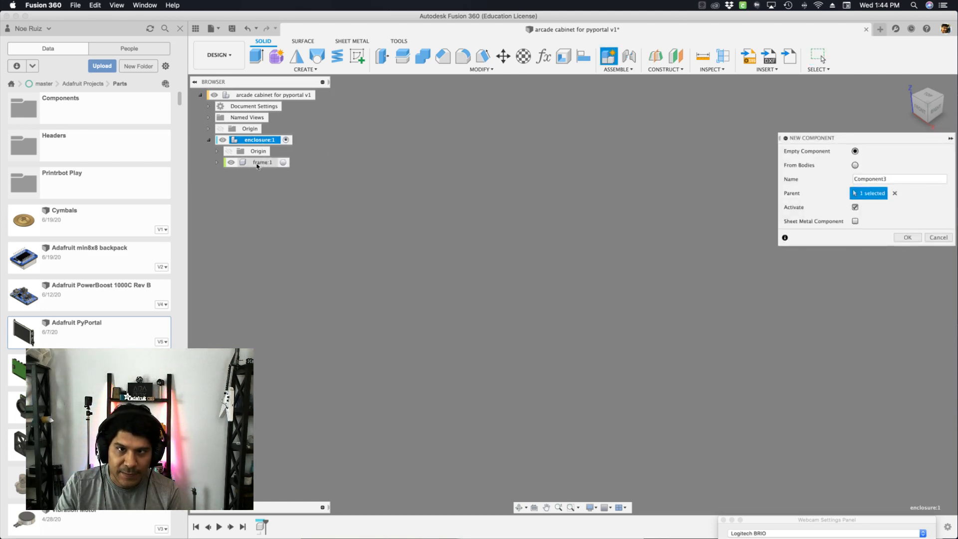
double_click(886, 179)
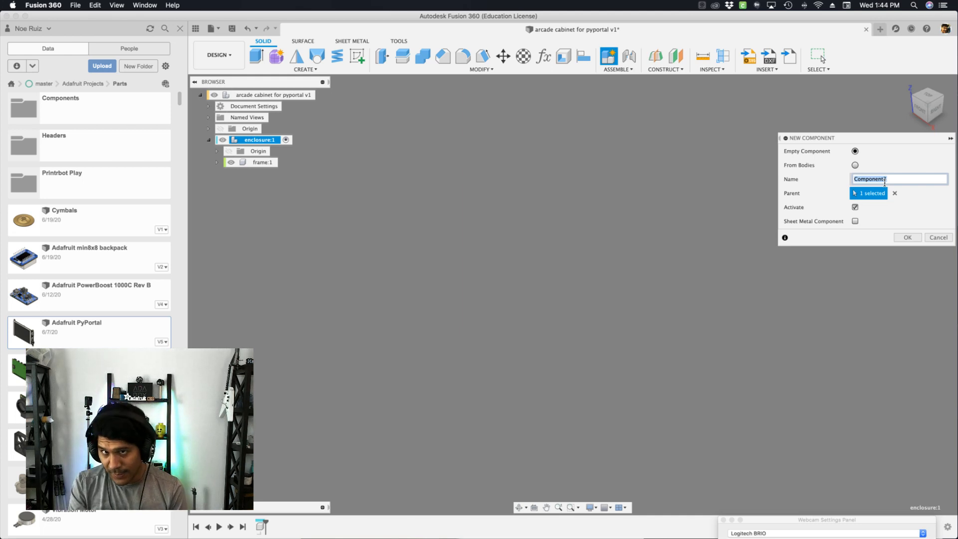
text(pl)
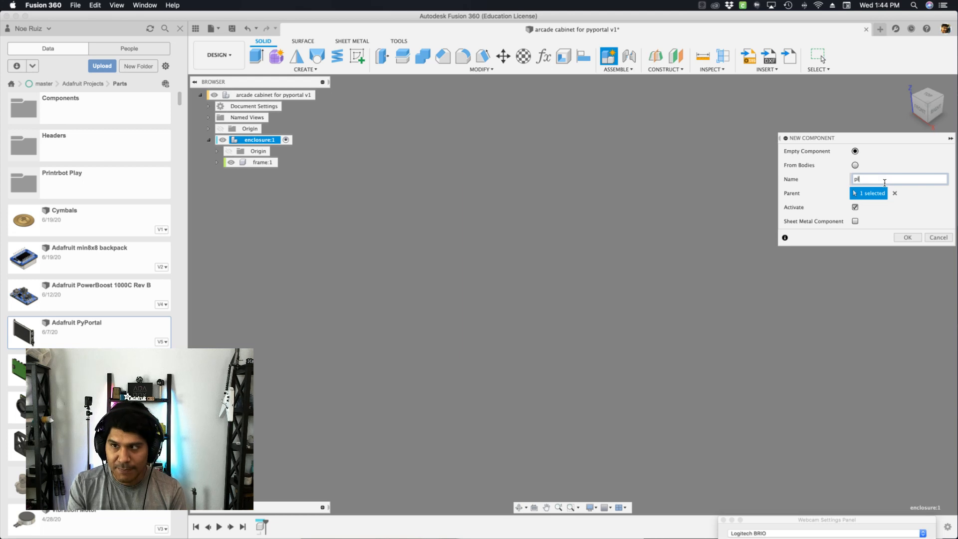
key(Return)
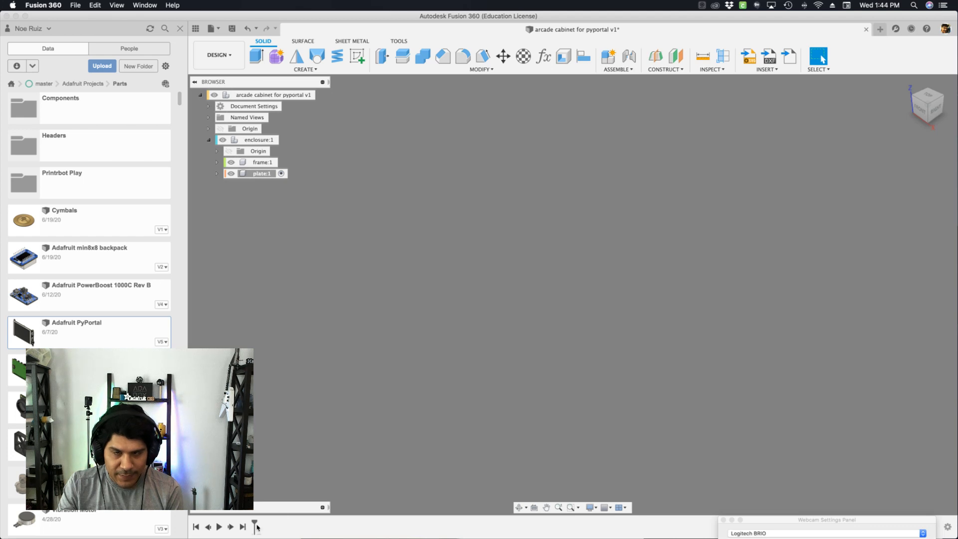
Compare the timelines of the enclosure and the top-level design by activating each, and leave the enclosure component active
click(283, 140)
click(269, 525)
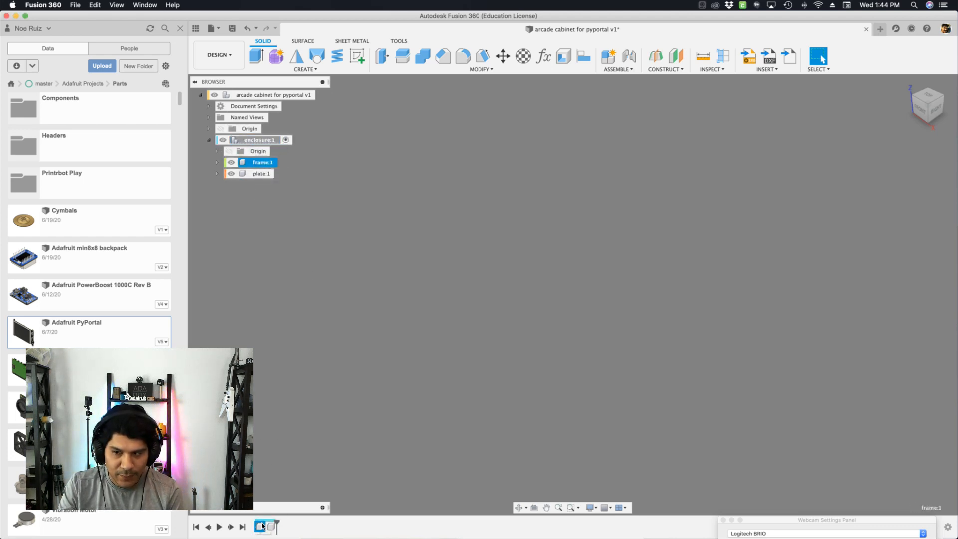
click(260, 526)
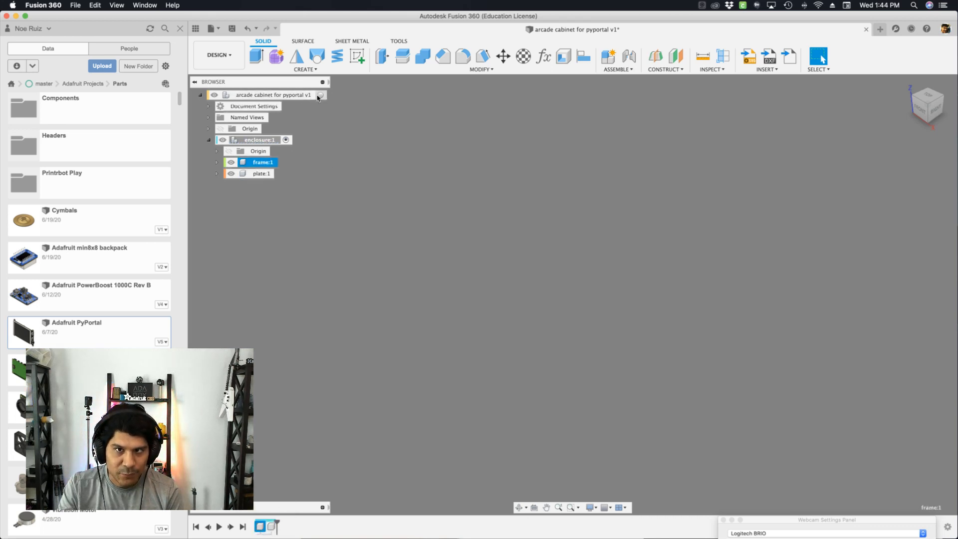
click(322, 95)
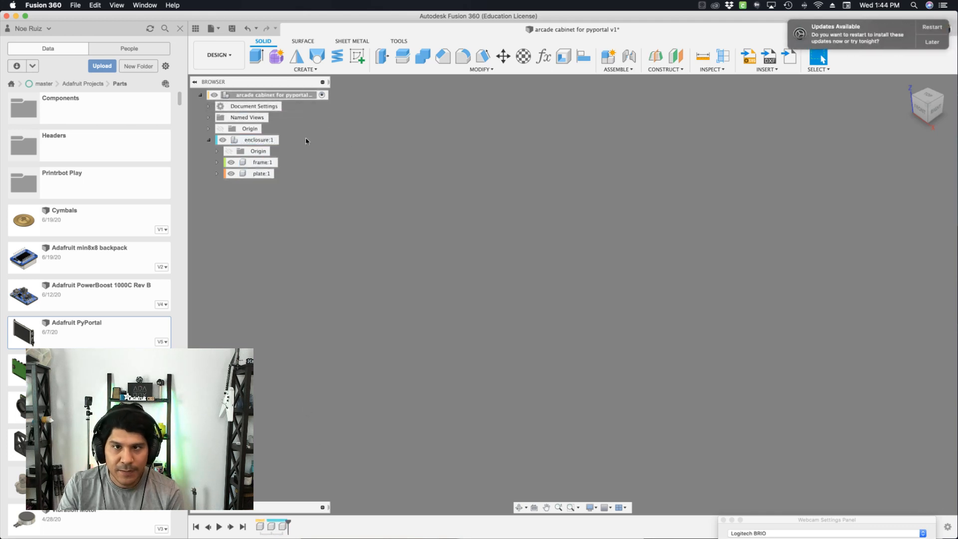
click(286, 141)
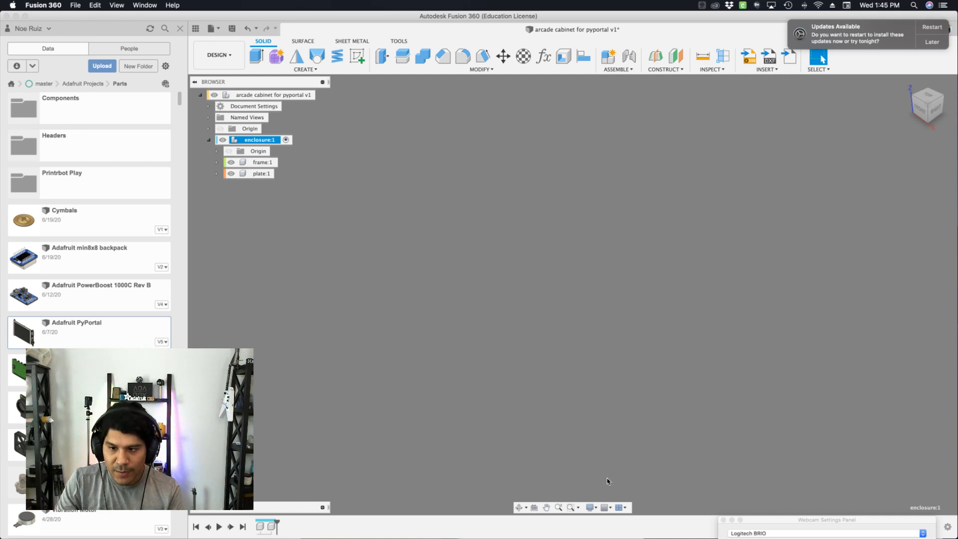
Turn on the layout grid in the modelling canvas
click(605, 508)
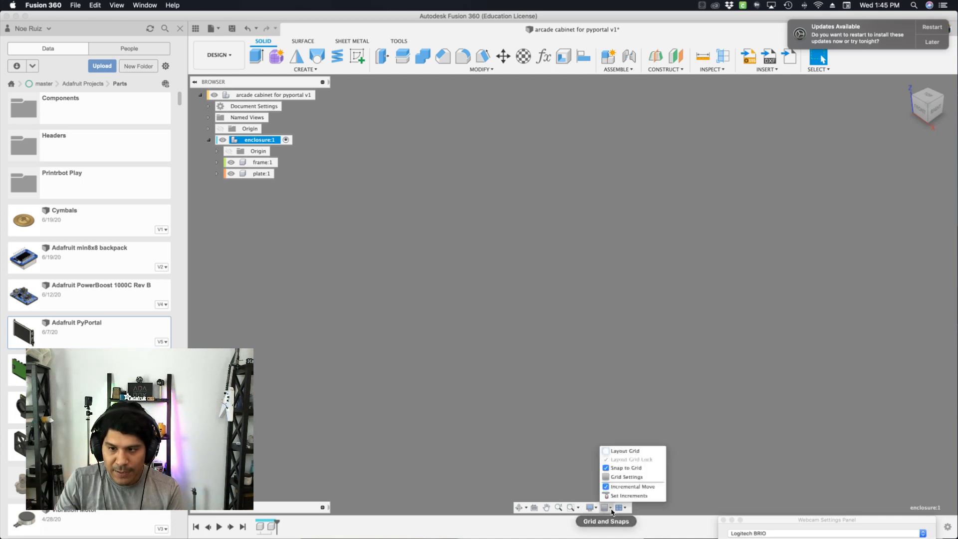
click(615, 451)
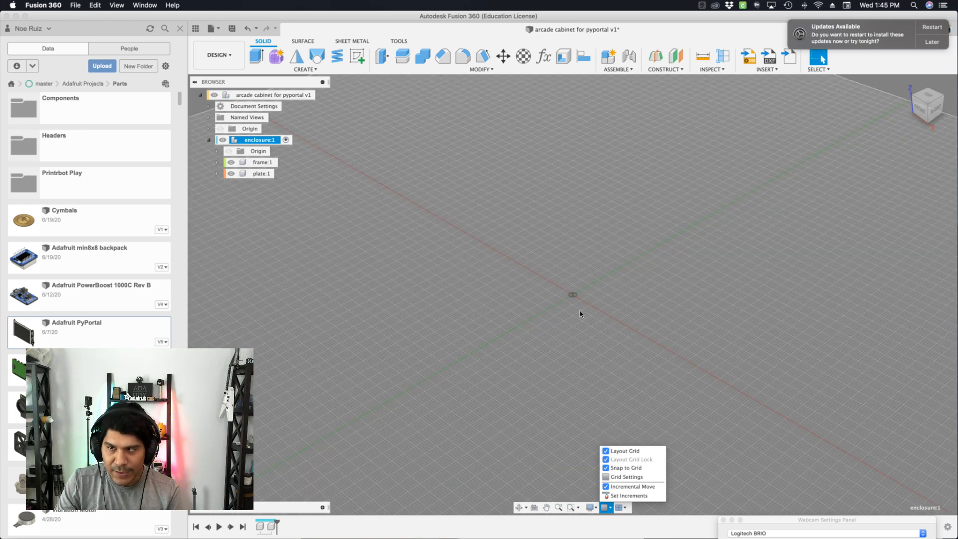
click(623, 277)
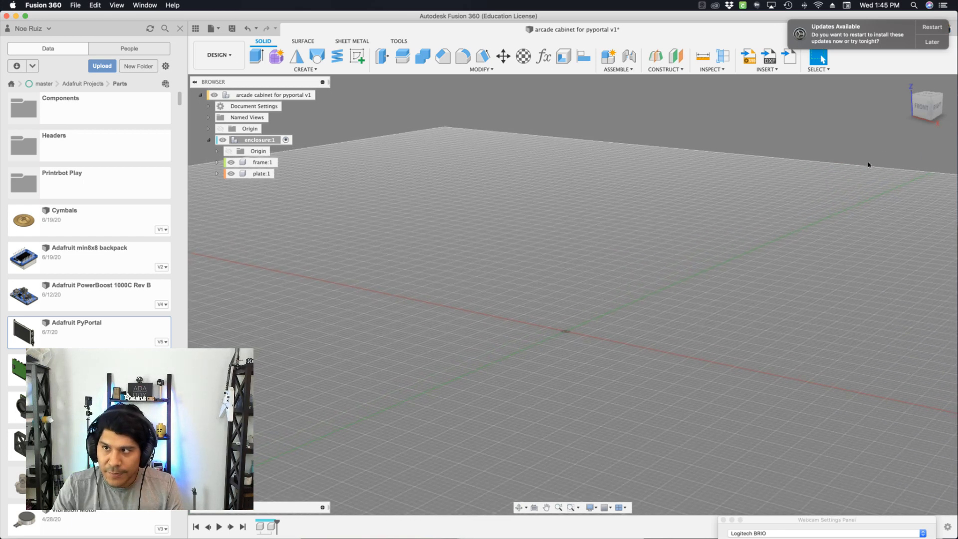
Postpone the system update notification with Remind Me Tomorrow
mouse_move(917, 122)
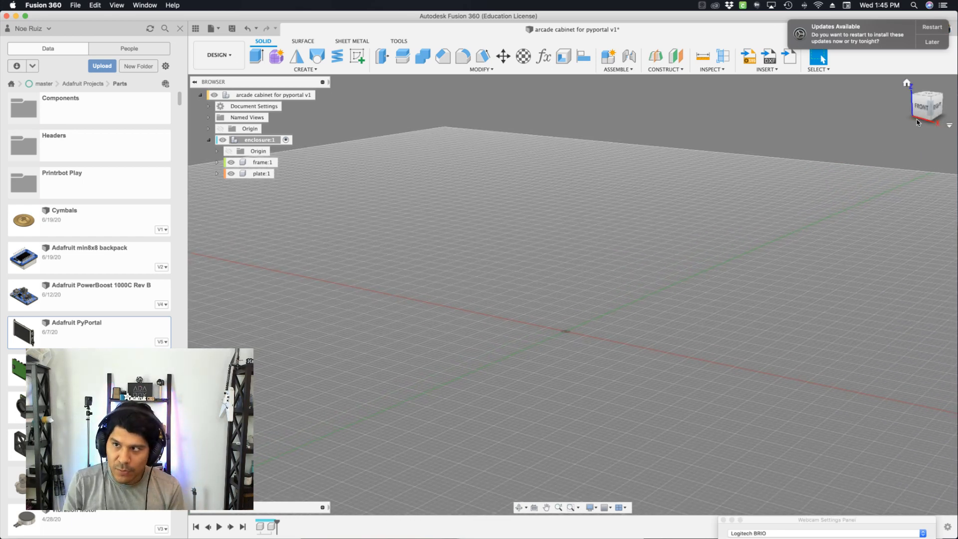
click(933, 43)
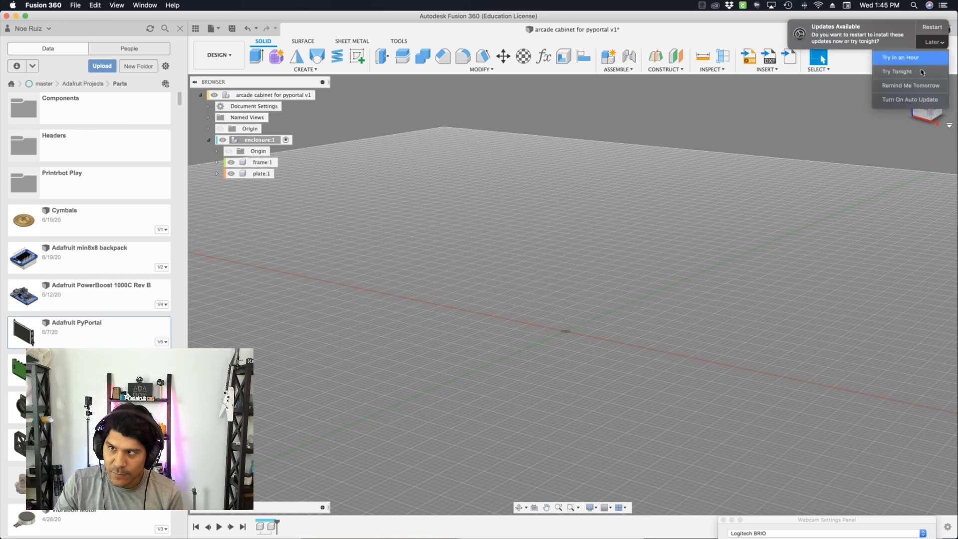
click(920, 87)
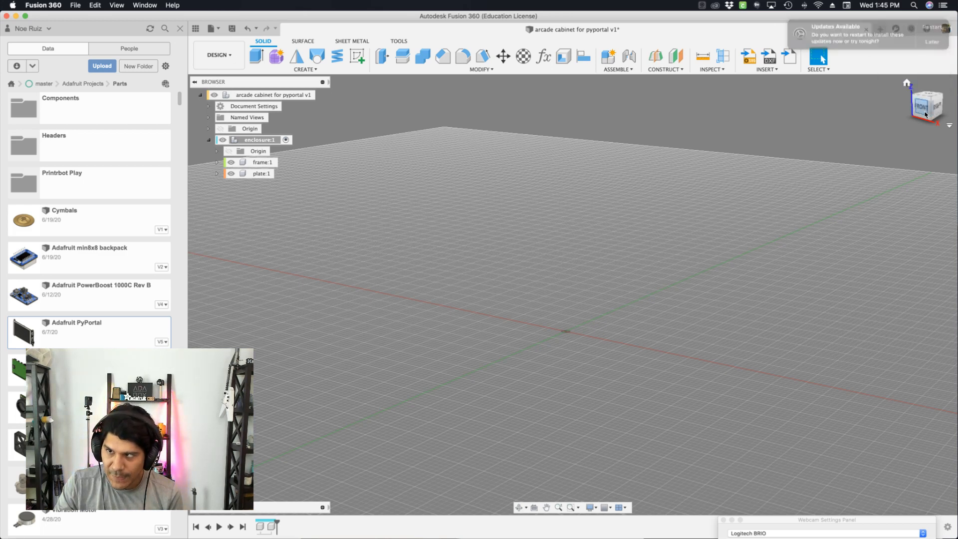
Return to the home view, expand the Named Views folder and apply the HOME view
click(908, 83)
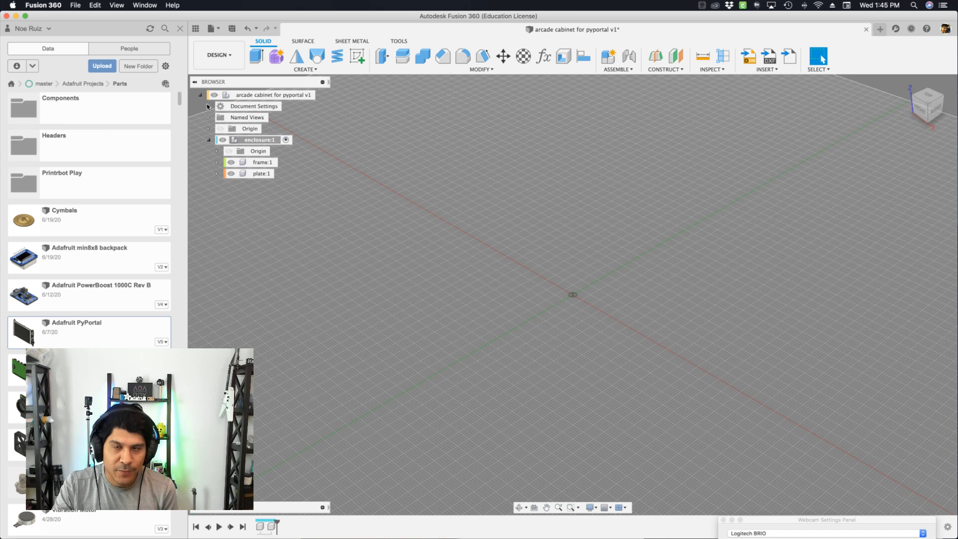
click(208, 117)
double_click(249, 160)
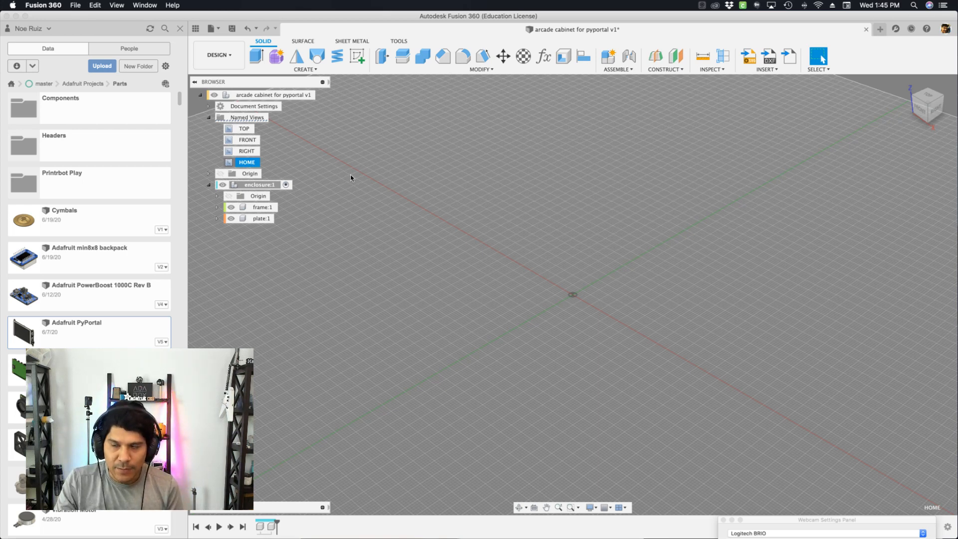
click(394, 164)
Start a sketch in the enclosure component on the vertical YZ origin plane
shift+middle_drag(532, 252, 686, 187)
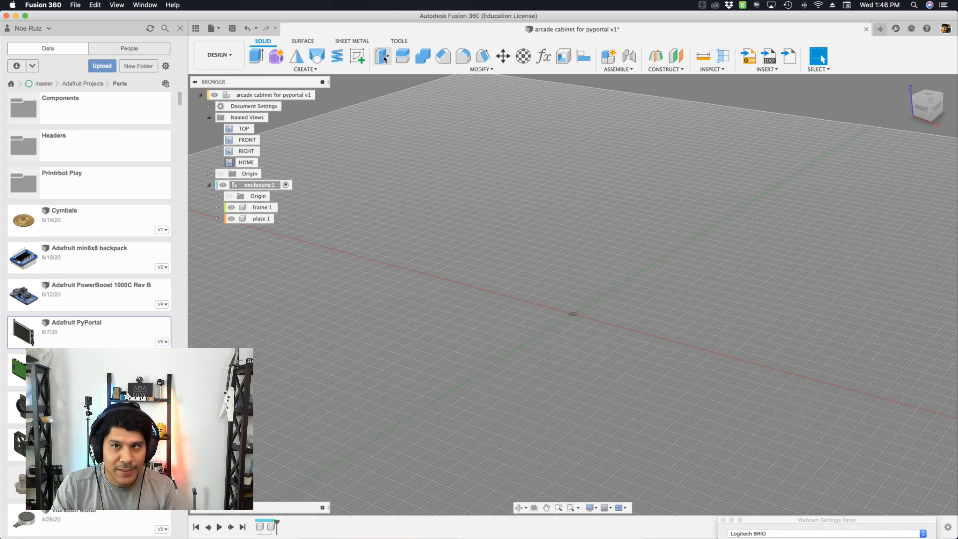
click(361, 59)
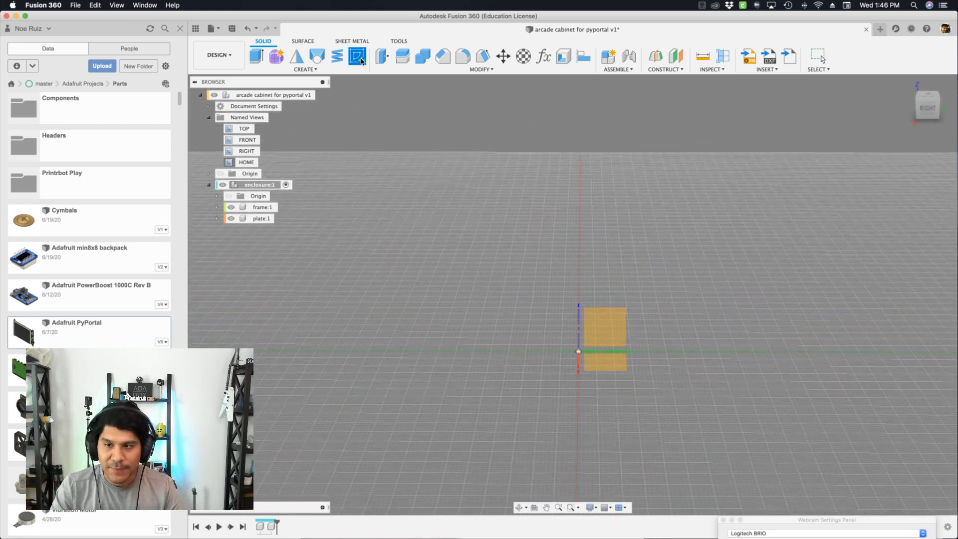
click(361, 59)
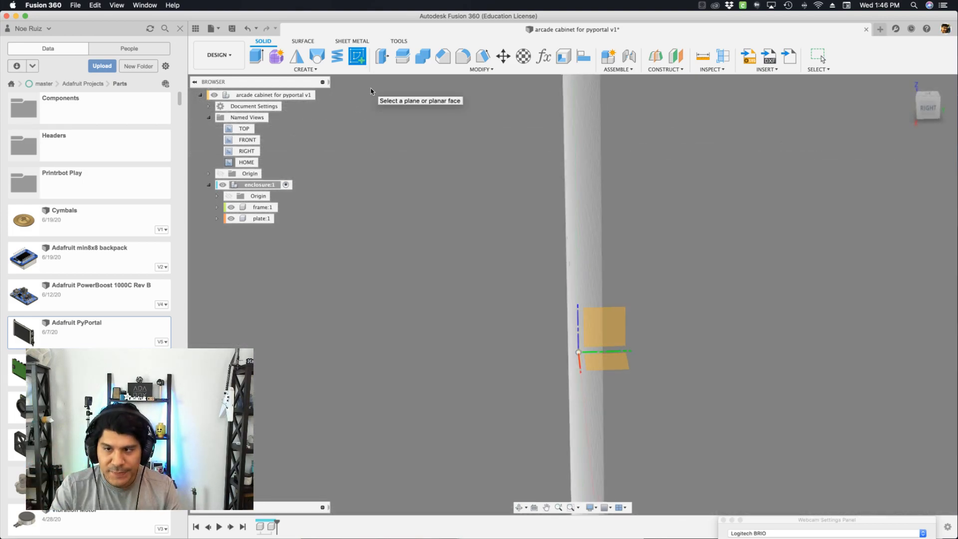
click(611, 318)
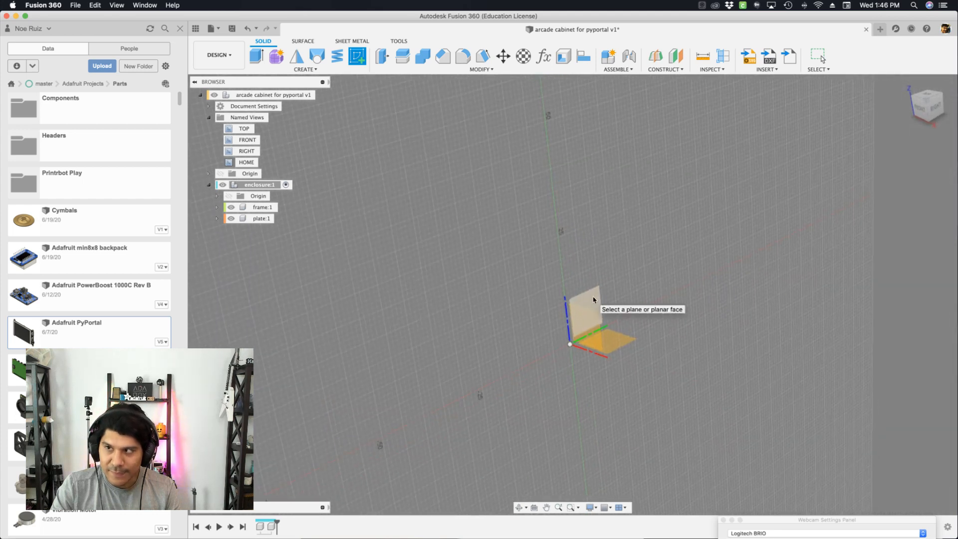
click(593, 299)
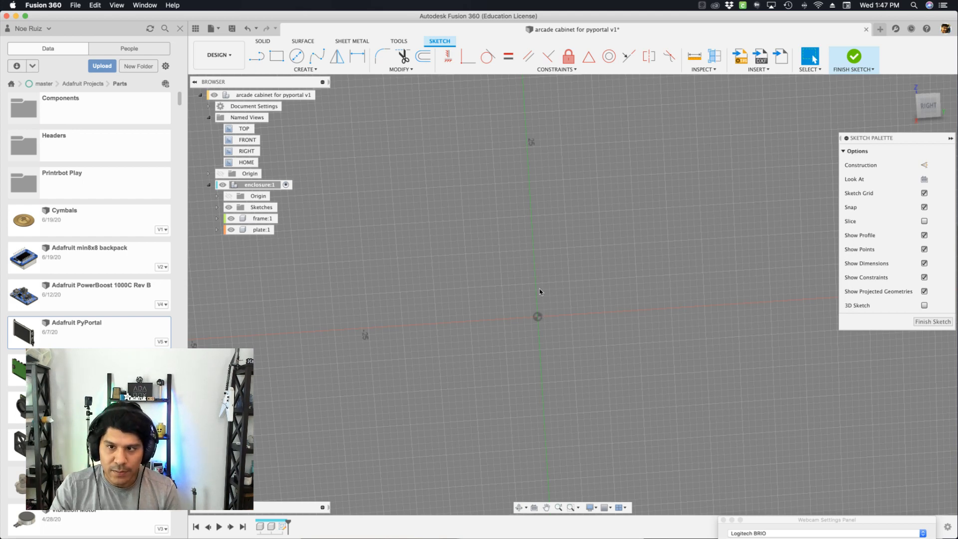
Draw a closed five-sided cabinet profile from the origin, about 45 mm wide and 45 mm high, with a sloped front and flat top
mouse_move(545, 287)
middle_down()
mouse_move(582, 282)
mouse_move(575, 293)
middle_up()
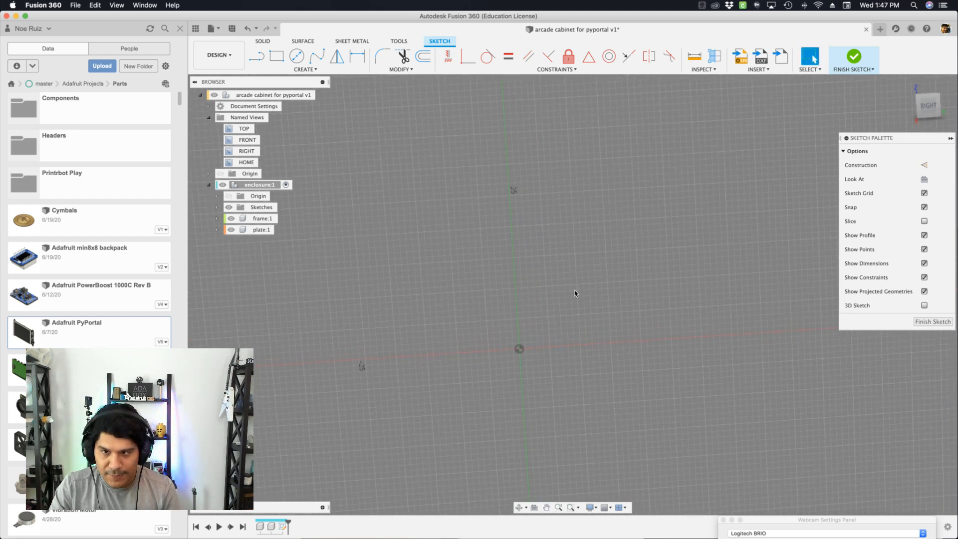
key(l)
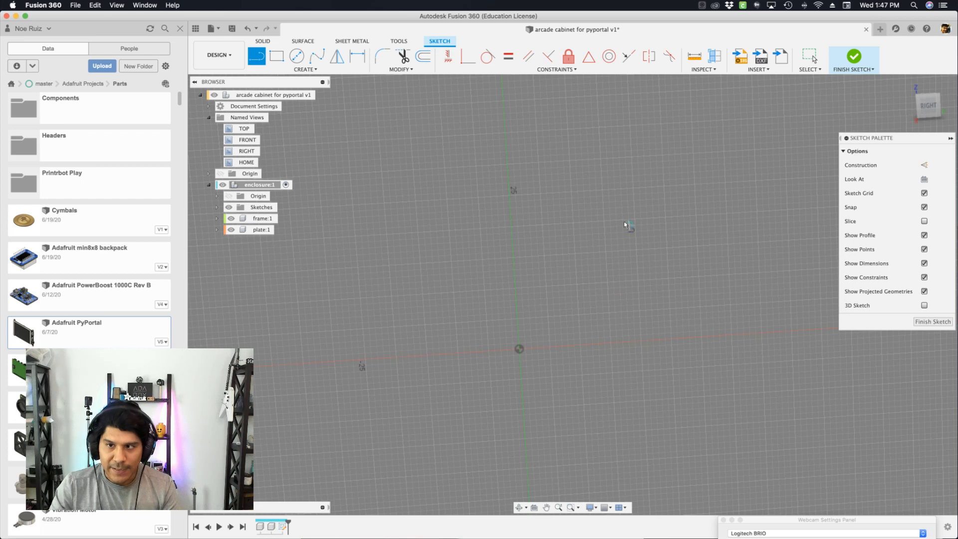
middle_drag(600, 284, 538, 324)
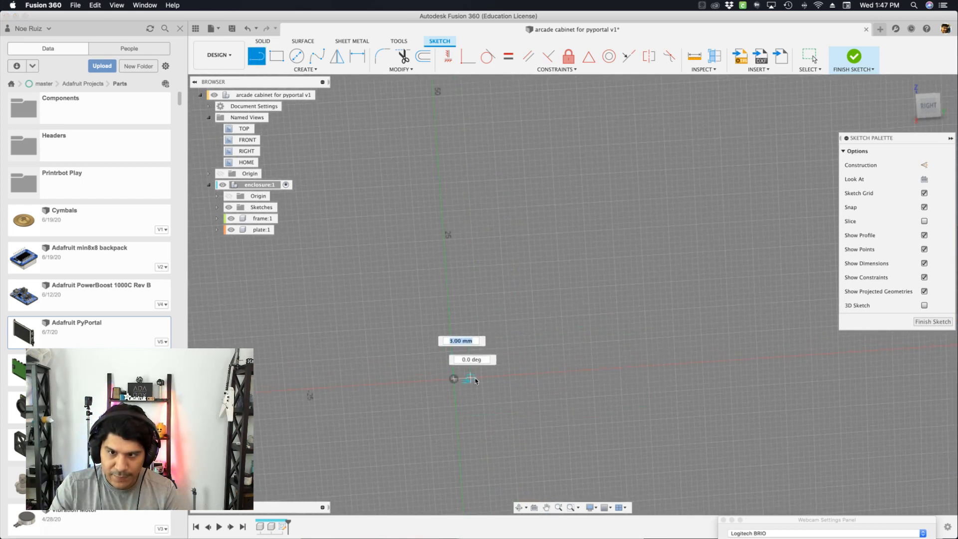
click(702, 363)
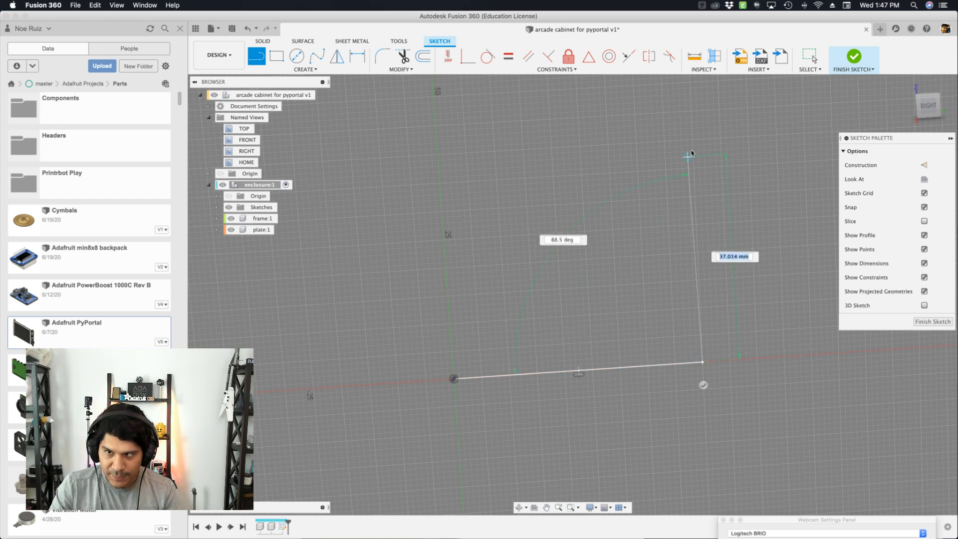
click(691, 122)
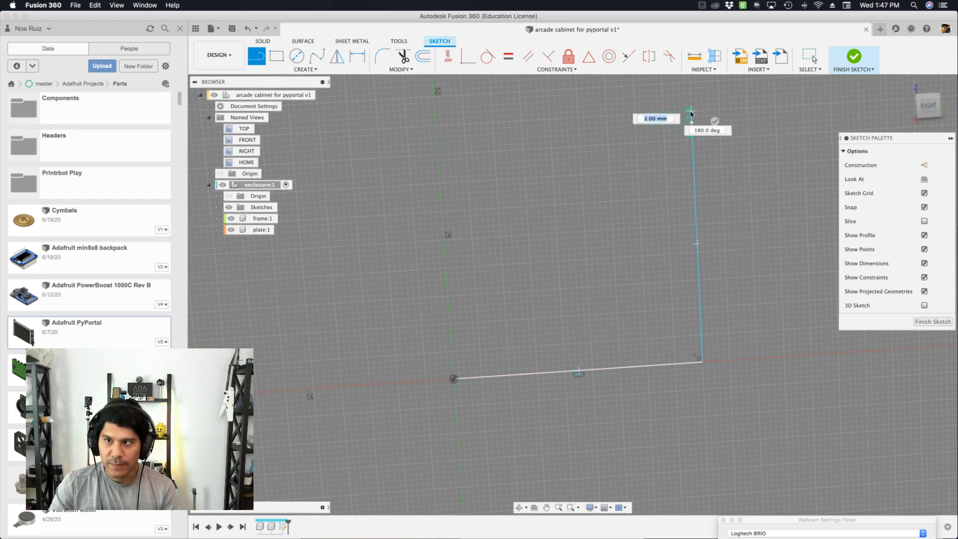
click(553, 129)
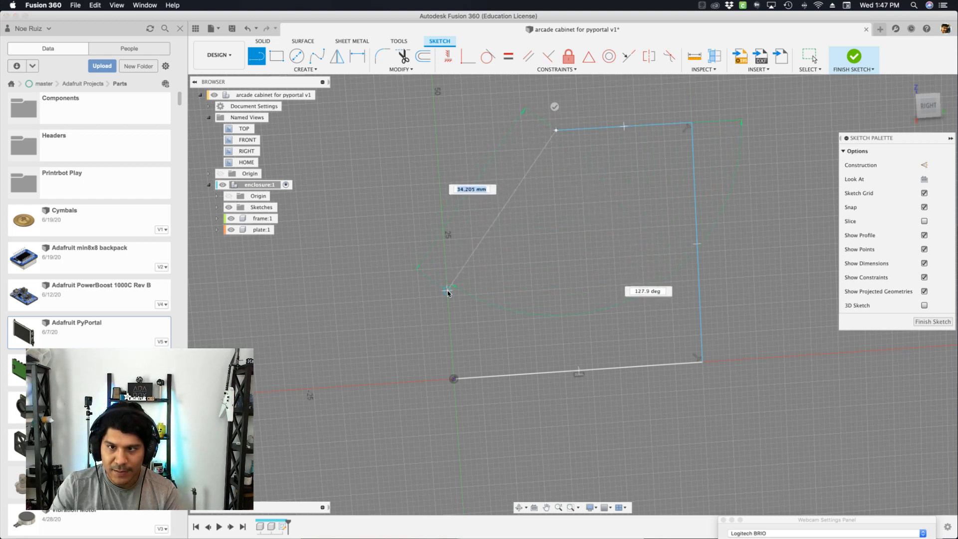
click(448, 301)
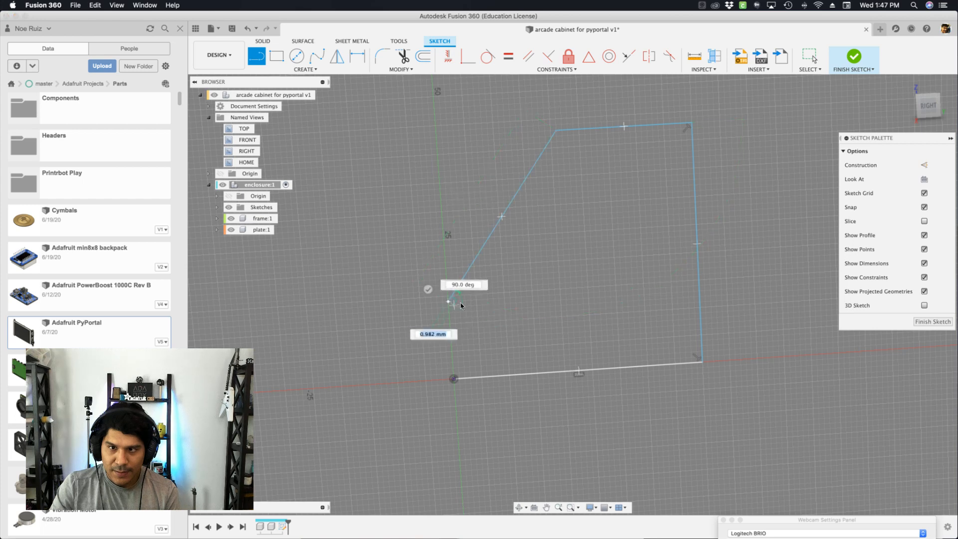
click(452, 378)
key(Escape)
Dimension the profile's bottom line at 45 mm
scroll(549, 197, up, 2)
click(554, 190)
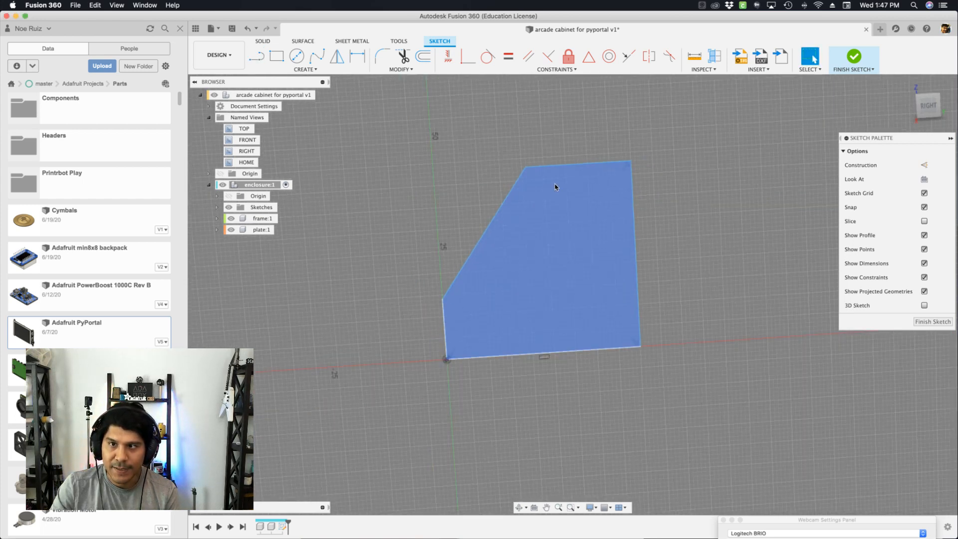
click(556, 159)
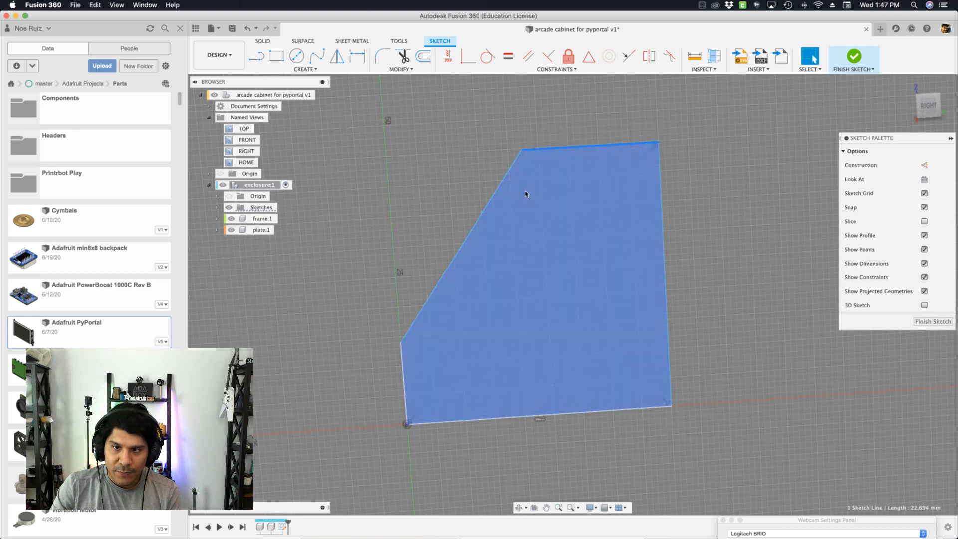
click(566, 399)
mouse_move(566, 399)
middle_down()
mouse_move(600, 387)
mouse_move(599, 347)
mouse_move(617, 333)
middle_up()
scroll(599, 347, up, 2)
click(617, 333)
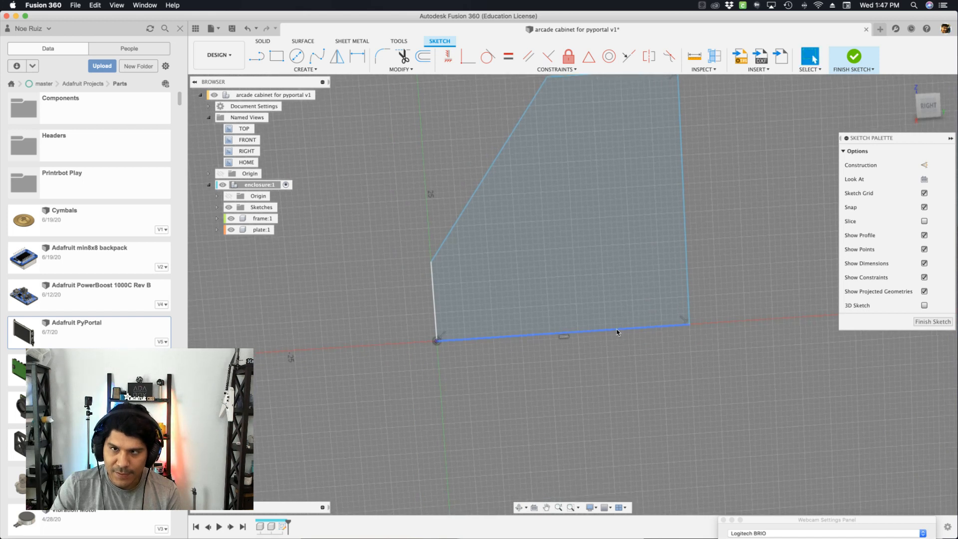
click(618, 333)
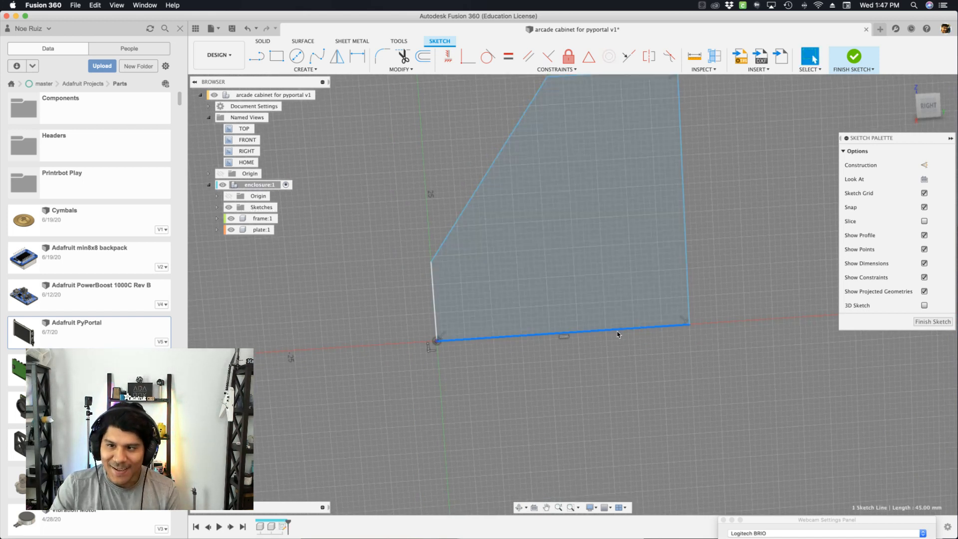
key(d)
click(594, 376)
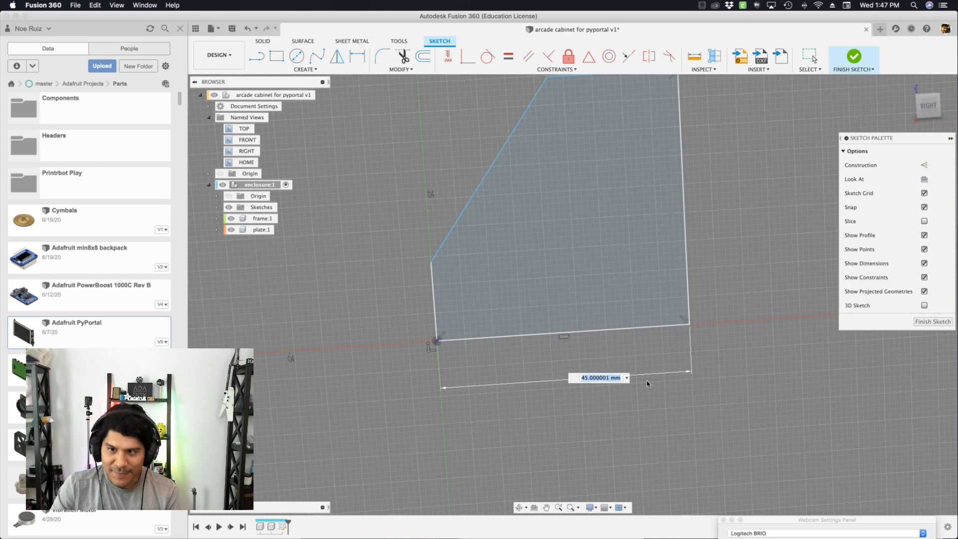
text(45)
key(Return)
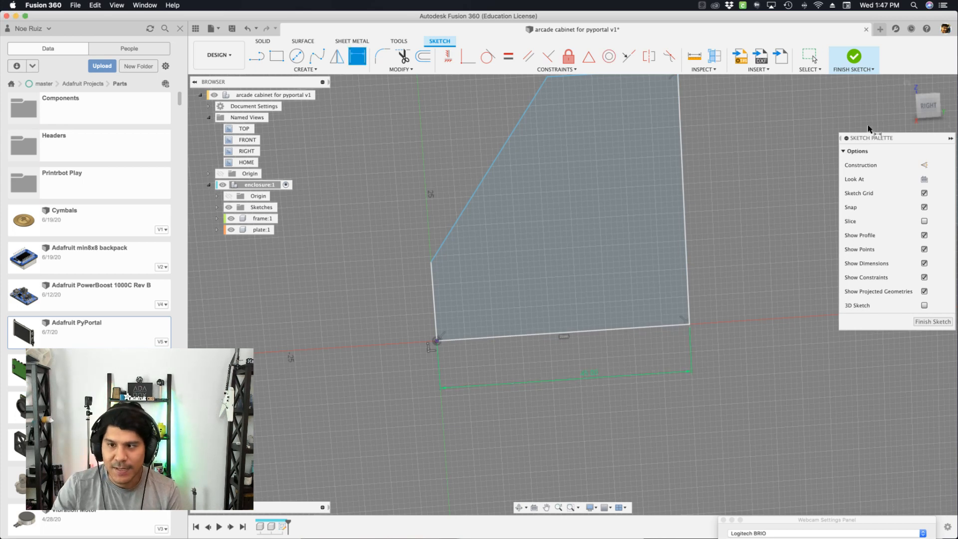
Dimension the profile's vertical back line at 60 mm
middle_drag(701, 176, 669, 233)
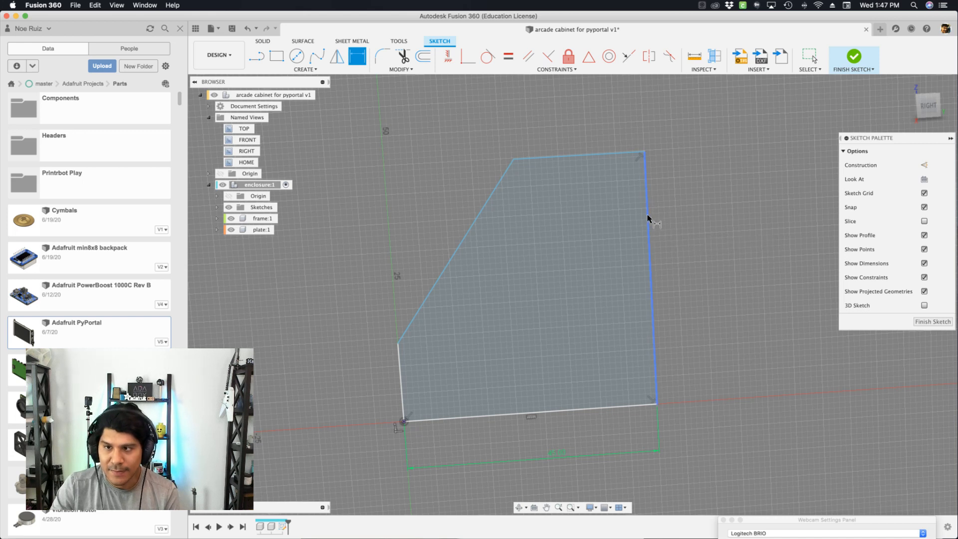
click(650, 218)
click(691, 234)
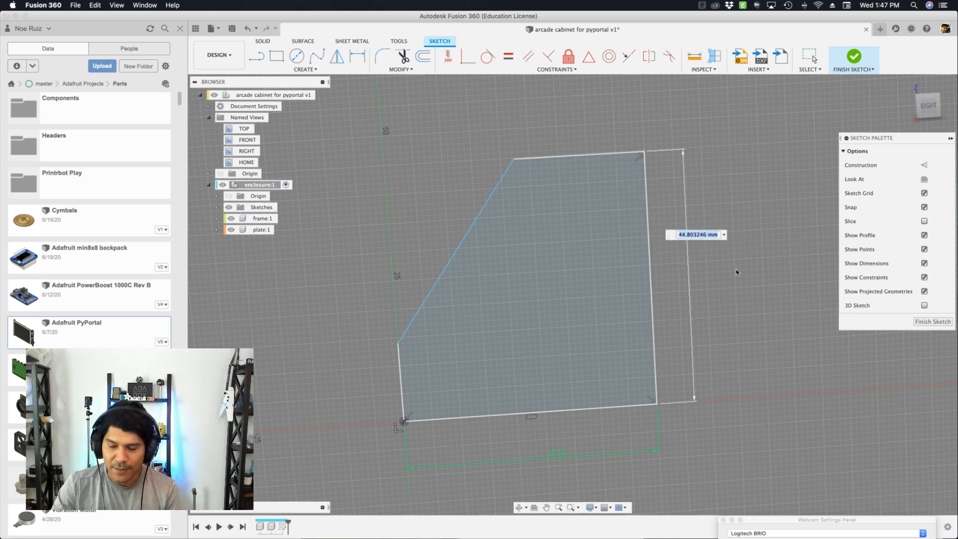
text(60)
key(Return)
scroll(735, 262, down, 2)
key(Escape)
Dimension the angle between the sloped front line and the bottom line at 70 degrees
drag(535, 191, 490, 185)
click(491, 191)
click(491, 190)
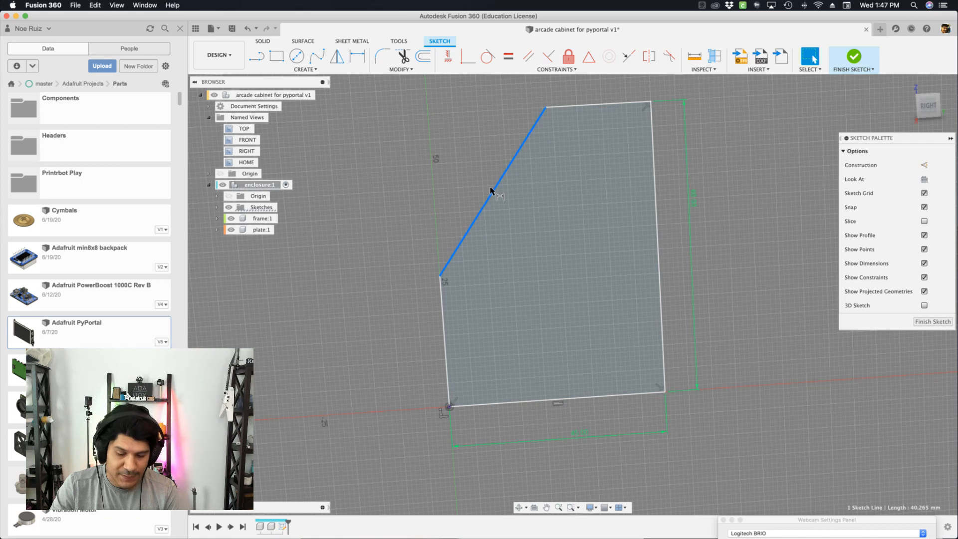
key(d)
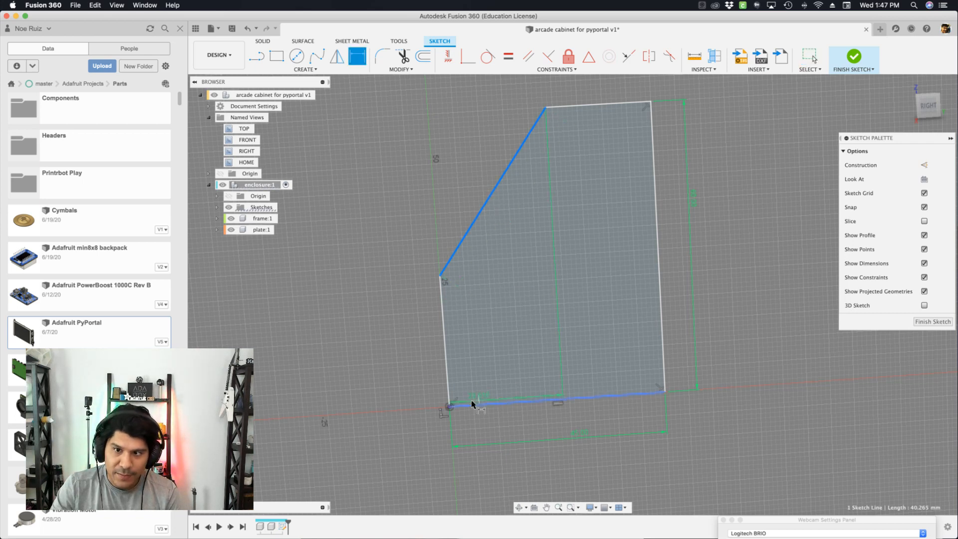
click(471, 400)
click(504, 346)
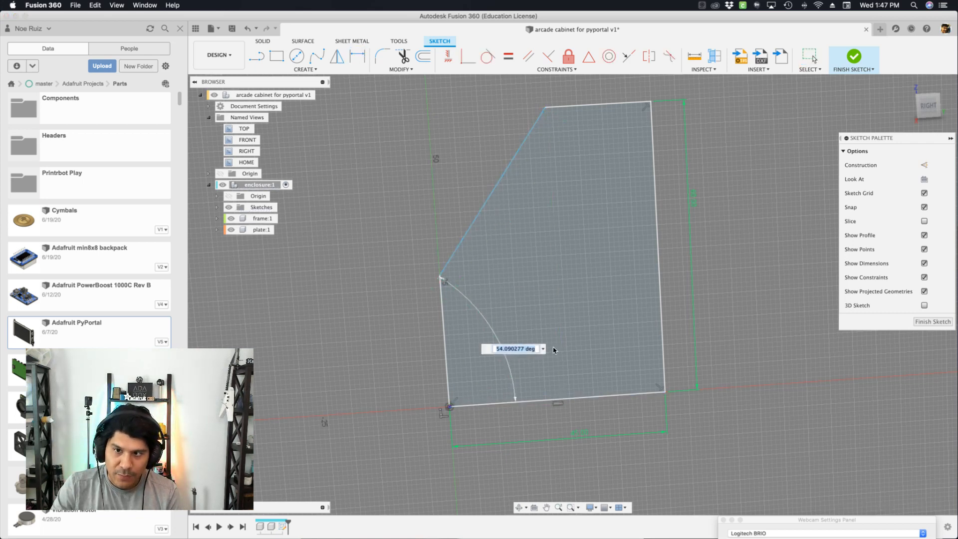
text(70)
key(Return)
key(Escape)
Dimension the short vertical front line at 10 mm
key(d)
click(443, 324)
click(426, 334)
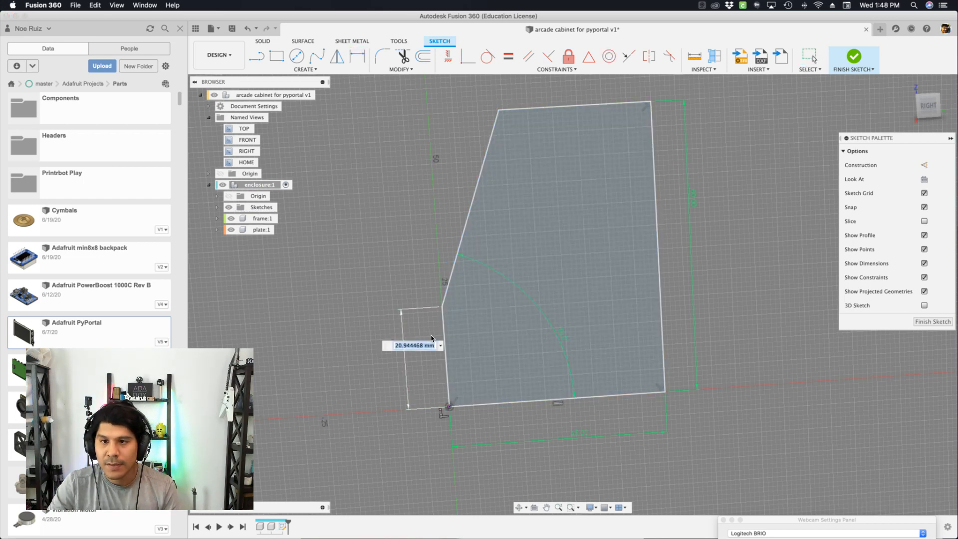
text(10)
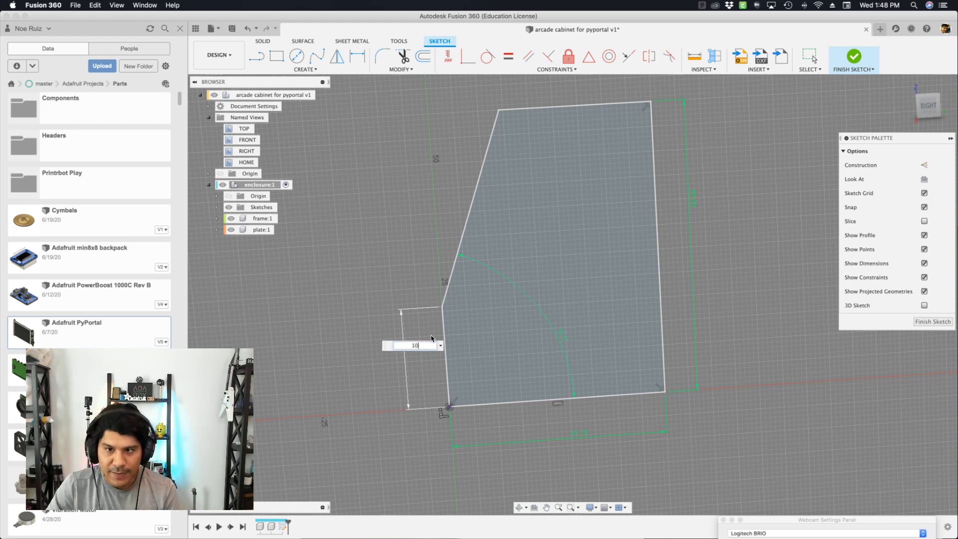
key(Return)
key(Escape)
Examine the profile's top line, its angle to the sloped front line and the constraint at the upper back corner
click(533, 204)
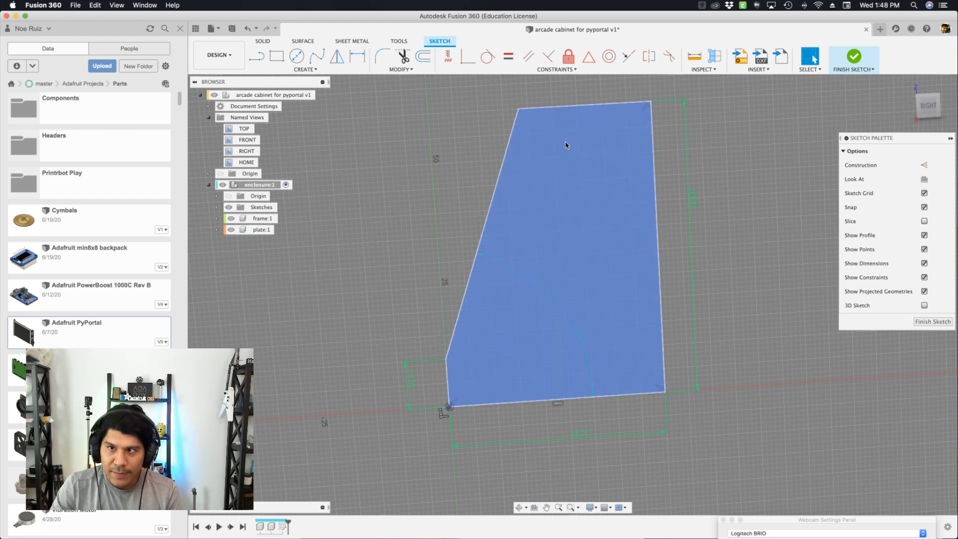
click(595, 105)
click(442, 172)
scroll(444, 173, down, 1)
scroll(501, 166, up, 4)
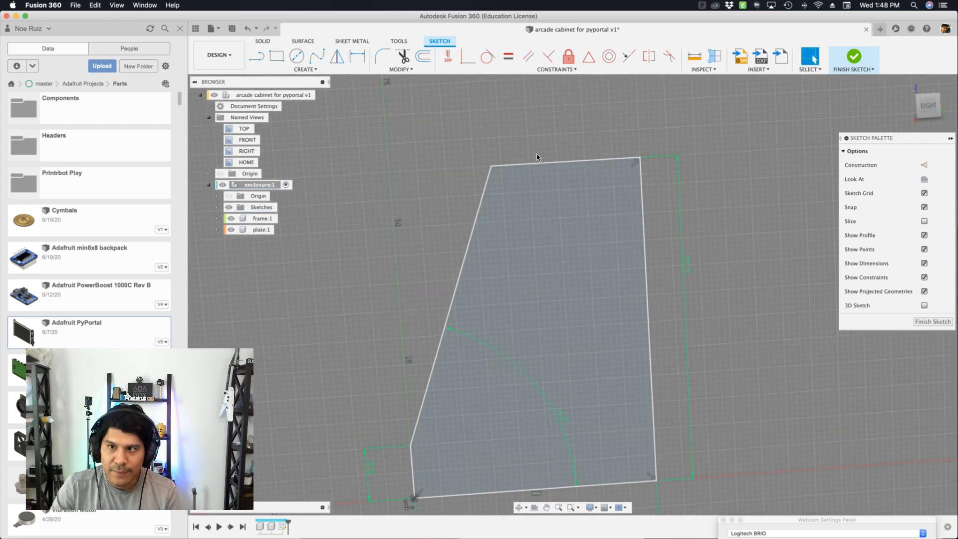
click(502, 166)
click(478, 181)
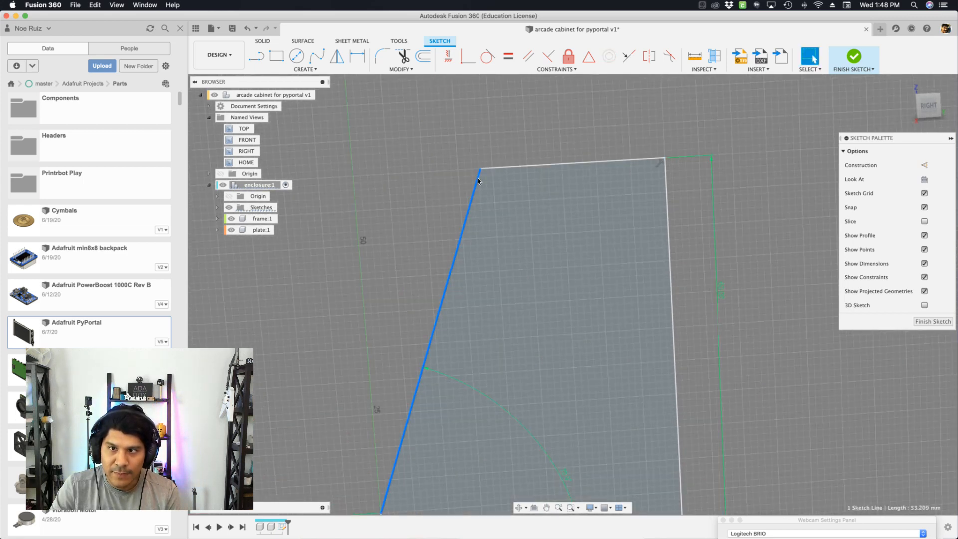
shift+click(510, 166)
click(506, 153)
scroll(507, 154, down, 2)
scroll(507, 155, up, 2)
click(672, 165)
scroll(671, 166, down, 1)
click(676, 169)
scroll(677, 166, up, 3)
click(677, 163)
click(489, 166)
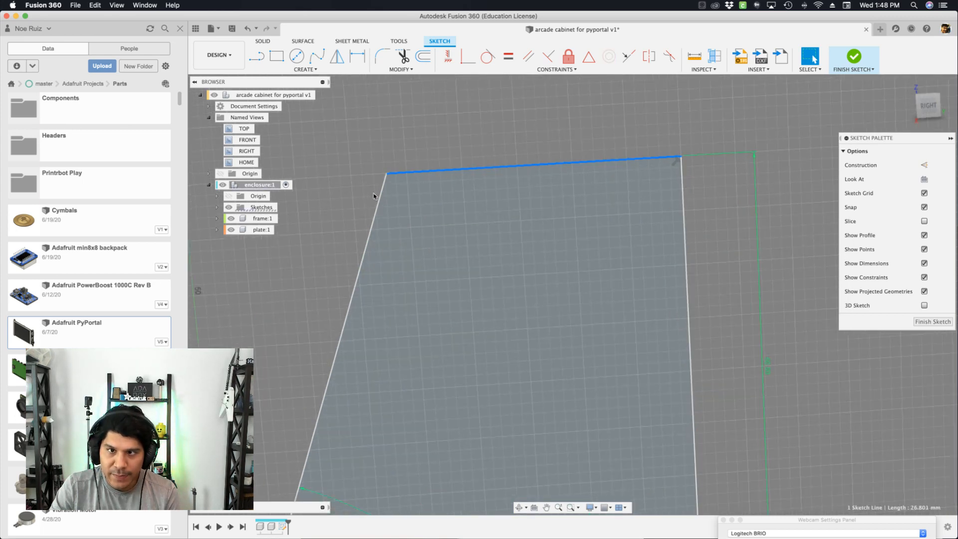
Delete the perpendicular constraint between the top line and the vertical back line
key(Escape)
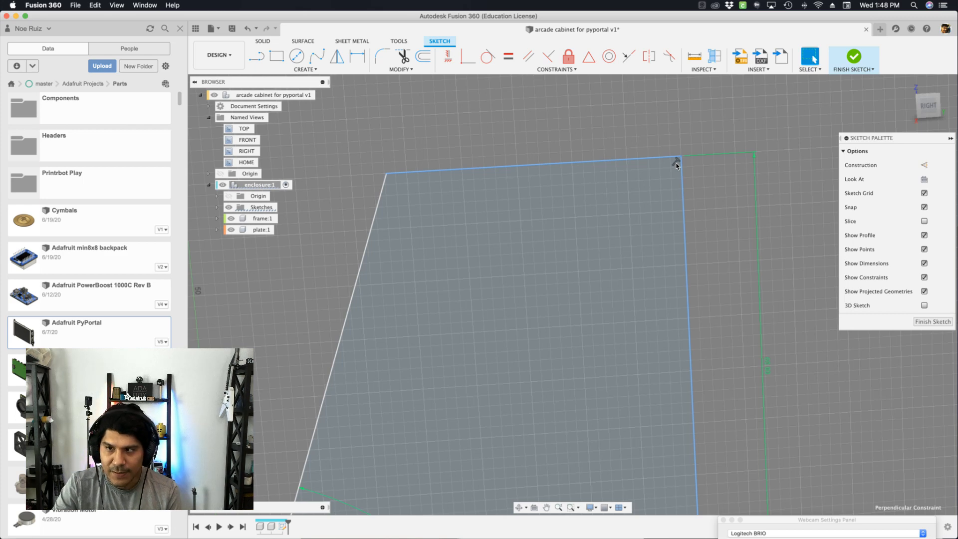
shift+middle_drag(679, 163, 654, 143)
click(678, 155)
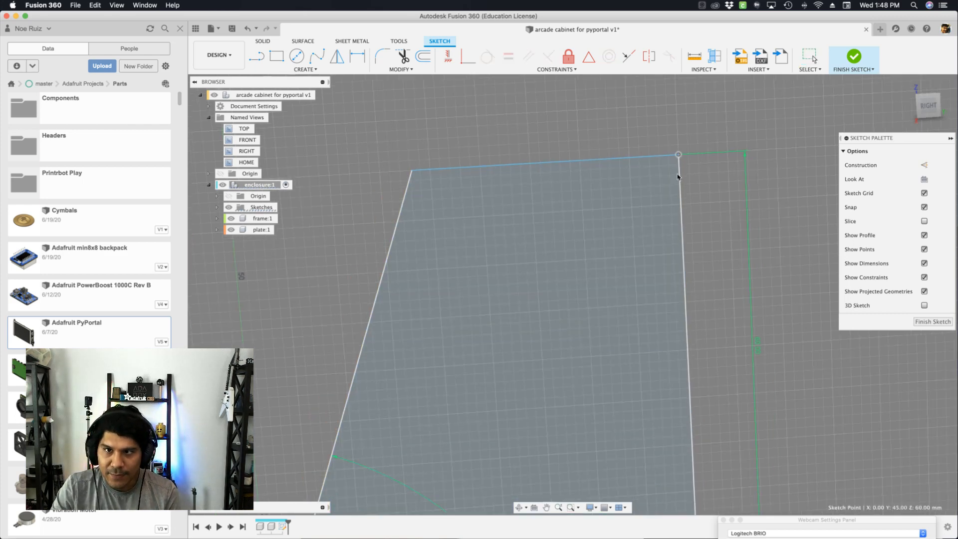
Make the profile's top line perpendicular to the sloped front line
click(484, 166)
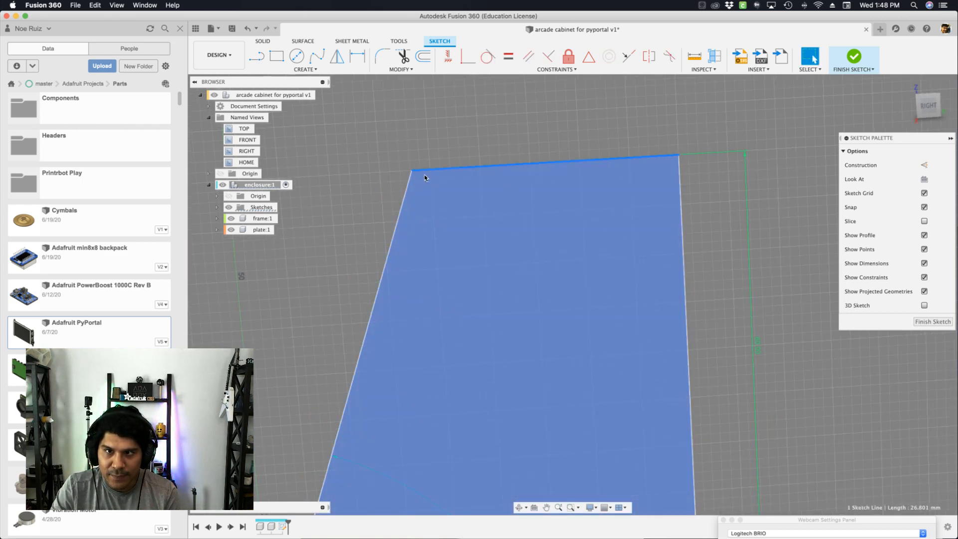
click(606, 144)
click(493, 178)
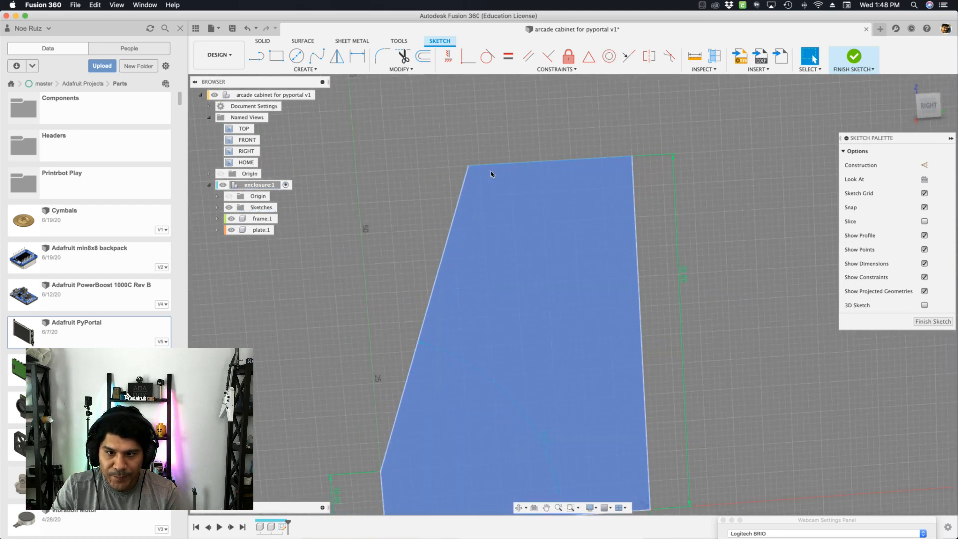
click(484, 163)
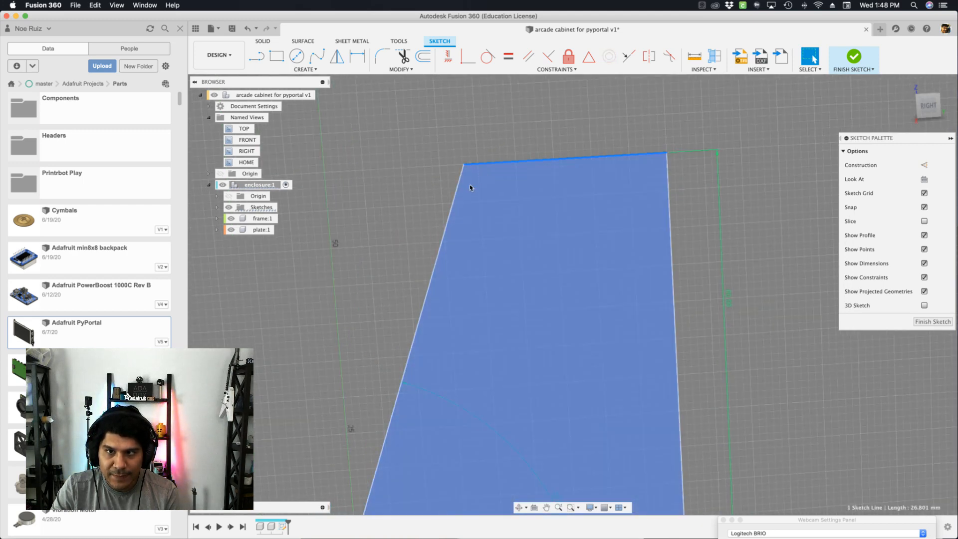
shift+click(457, 188)
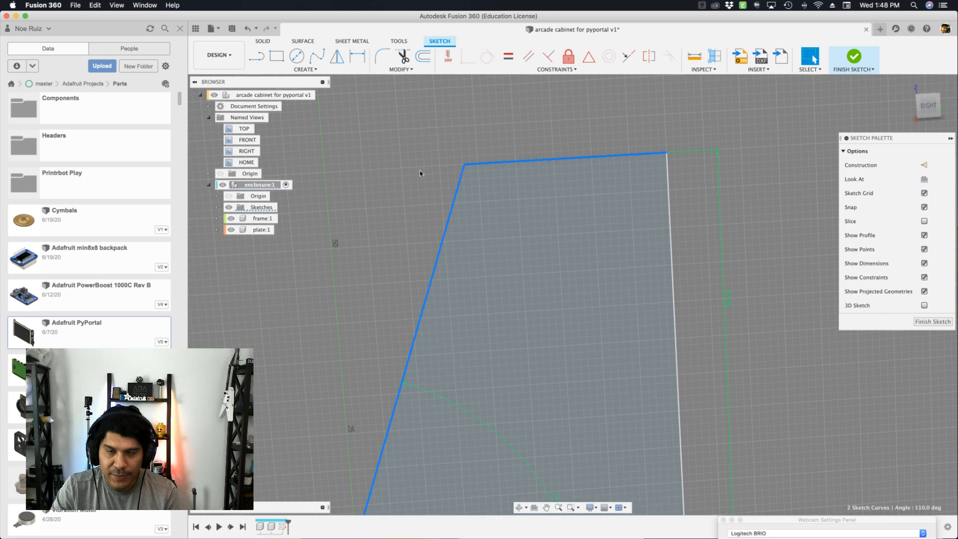
click(555, 56)
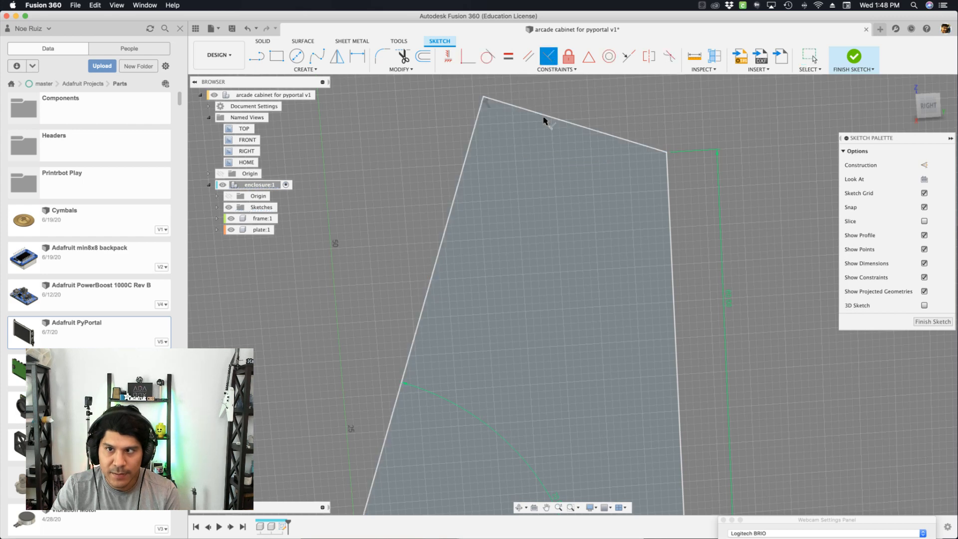
Examine the side profile's top line, its perpendicular corner and the sloped front line
scroll(516, 118, down, 2)
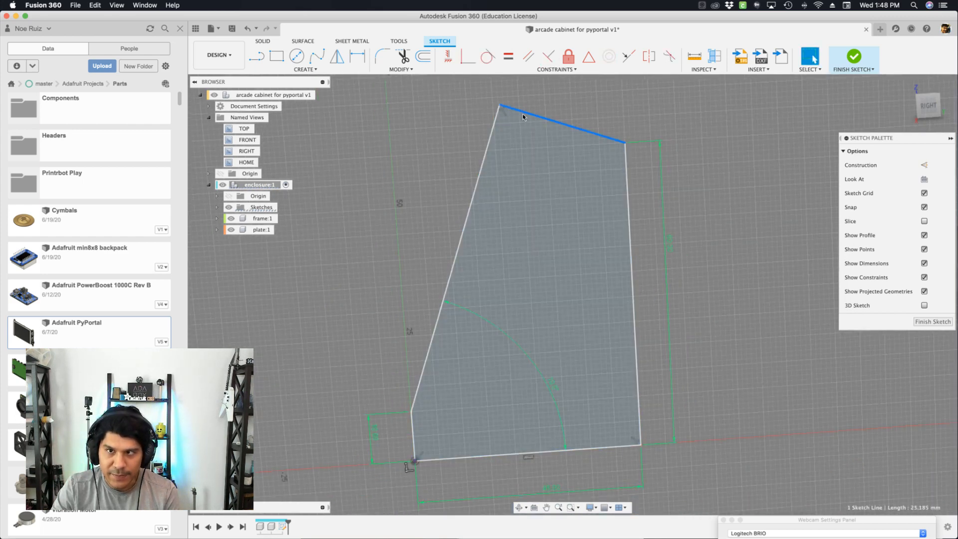
scroll(437, 135, down, 1)
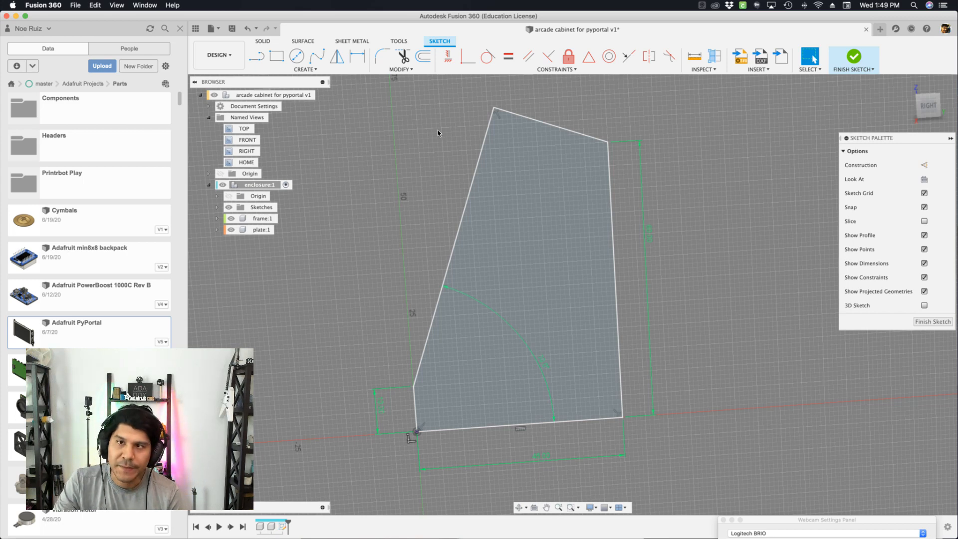
scroll(482, 172, down, 1)
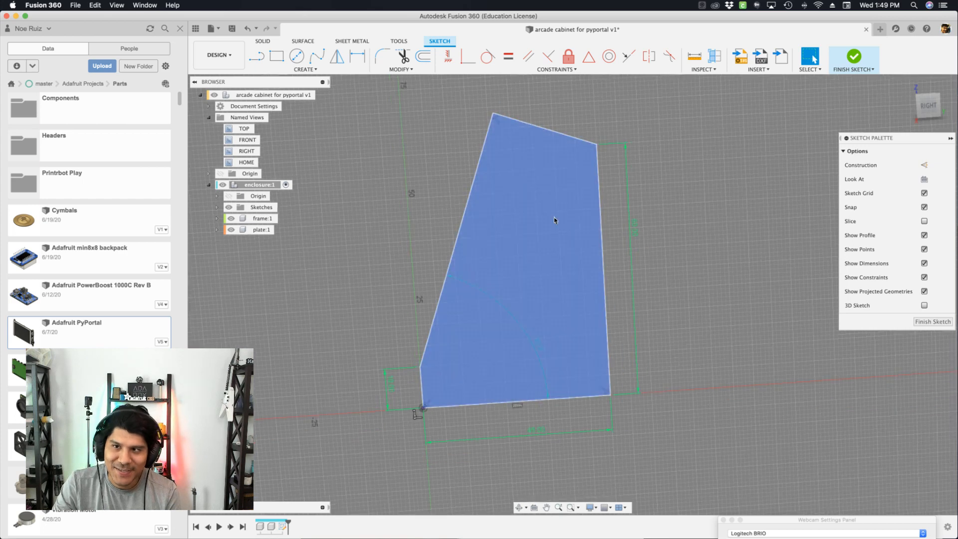
scroll(421, 218, up, 1)
click(445, 378)
key(Escape)
scroll(457, 286, down, 1)
scroll(458, 275, up, 1)
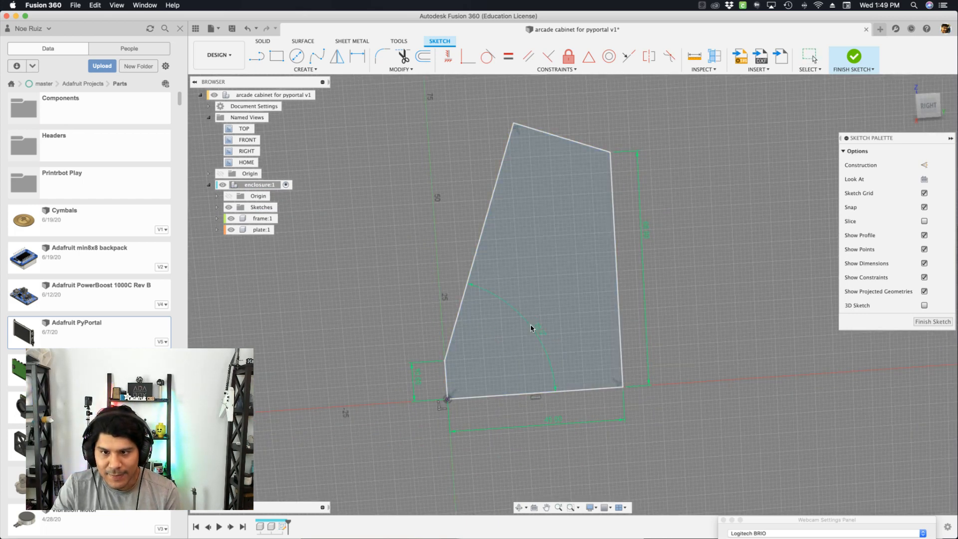
click(493, 269)
scroll(493, 269, down, 1)
click(464, 206)
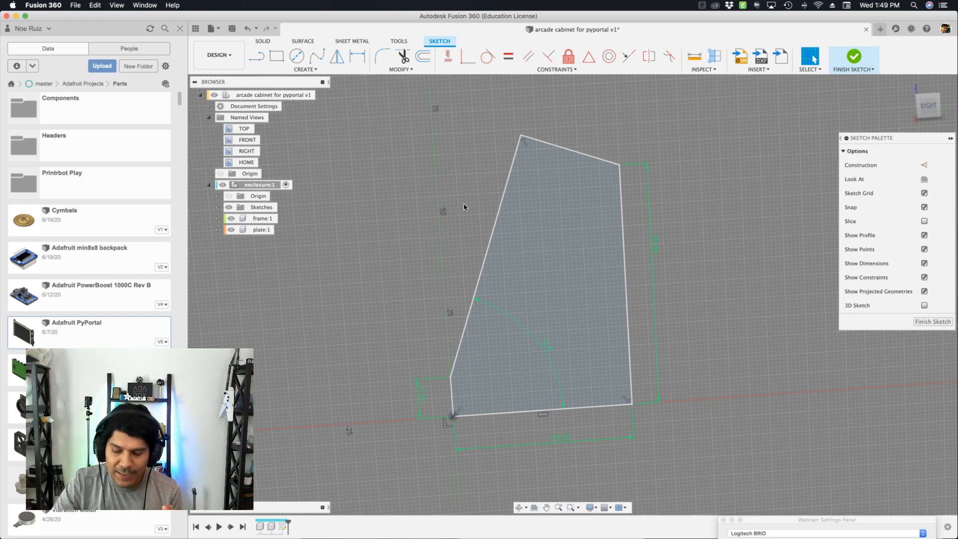
click(526, 205)
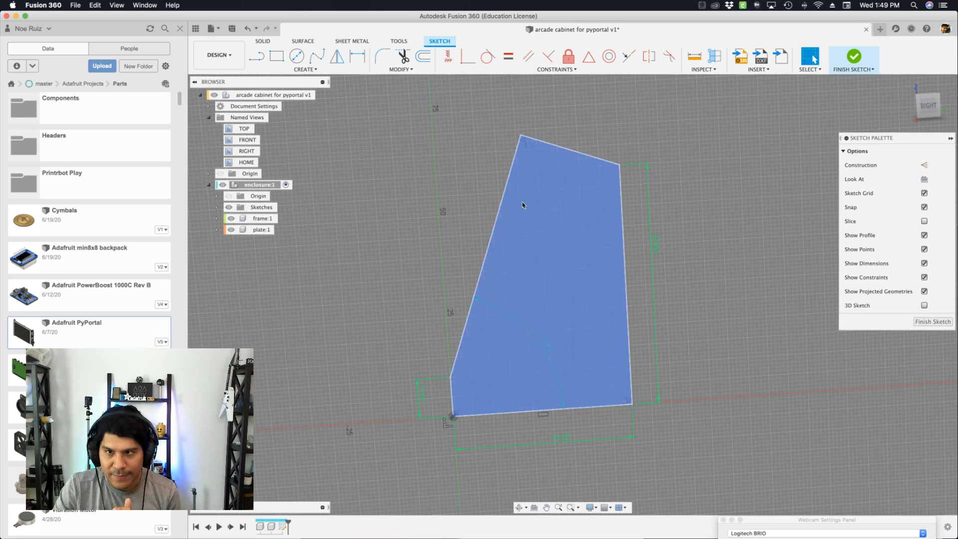
click(502, 194)
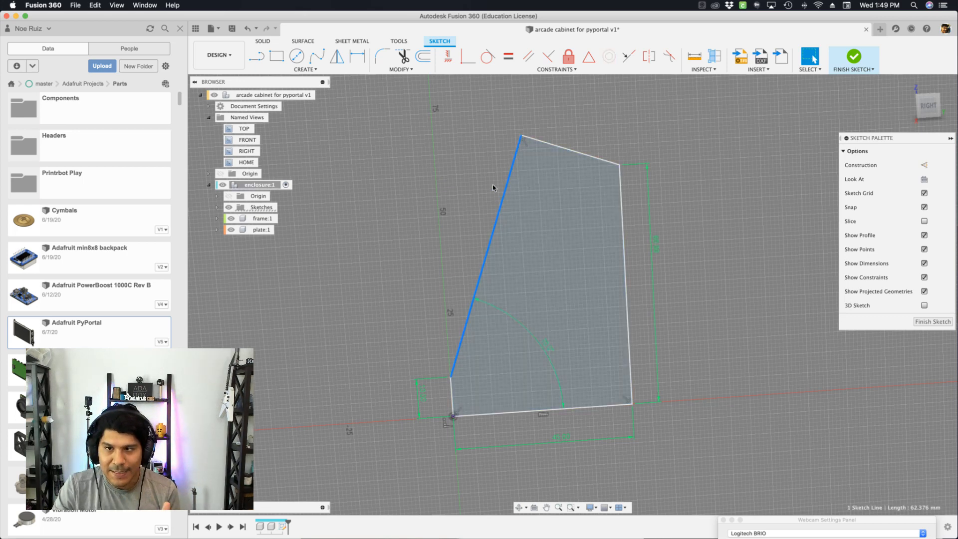
click(491, 188)
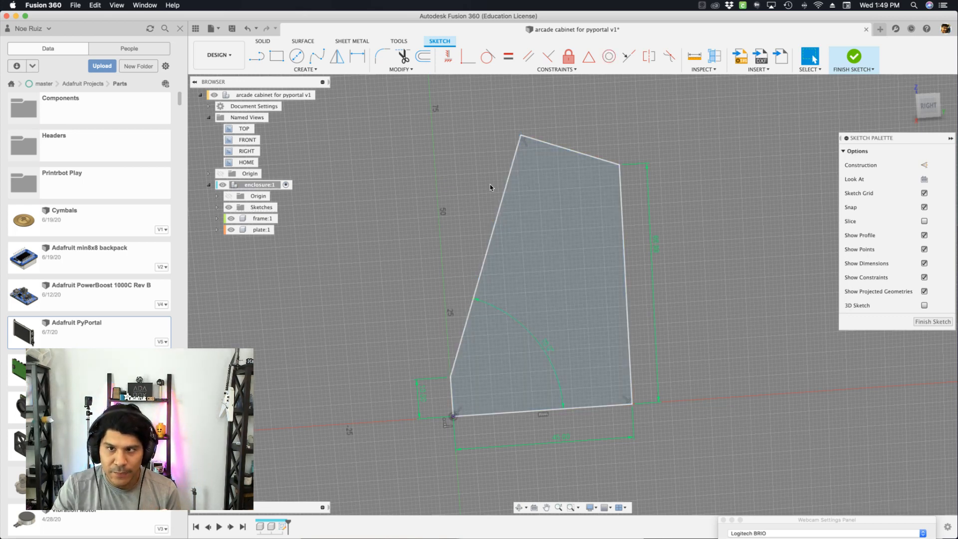
Sketch a free-standing line inside the profile, a short distance behind the sloped front line and parallel to it
key(l)
click(536, 211)
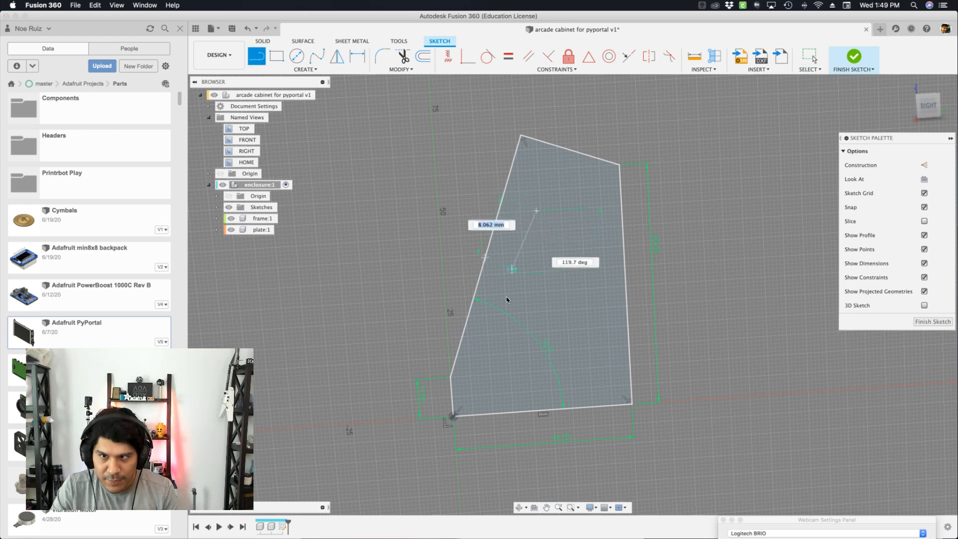
click(496, 346)
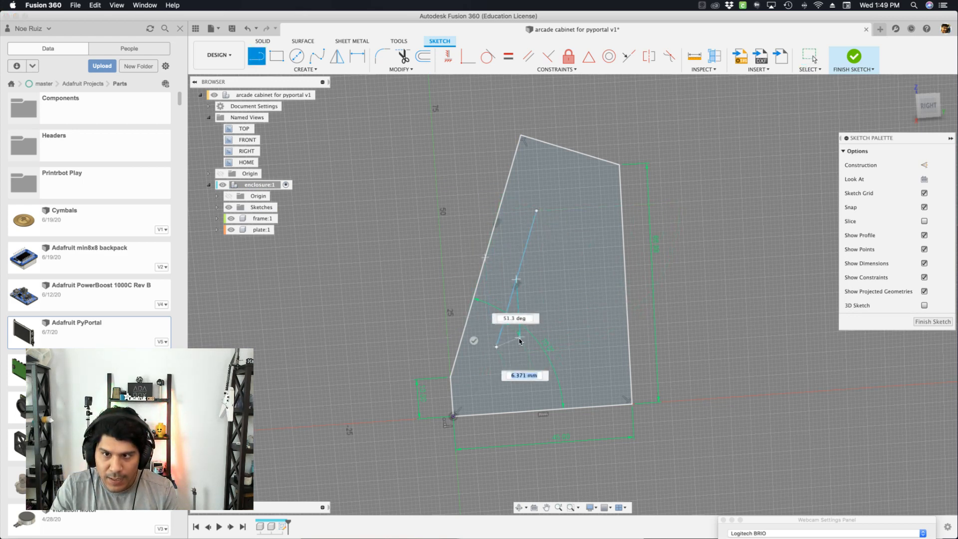
scroll(528, 276, up, 2)
scroll(522, 281, up, 2)
key(Escape)
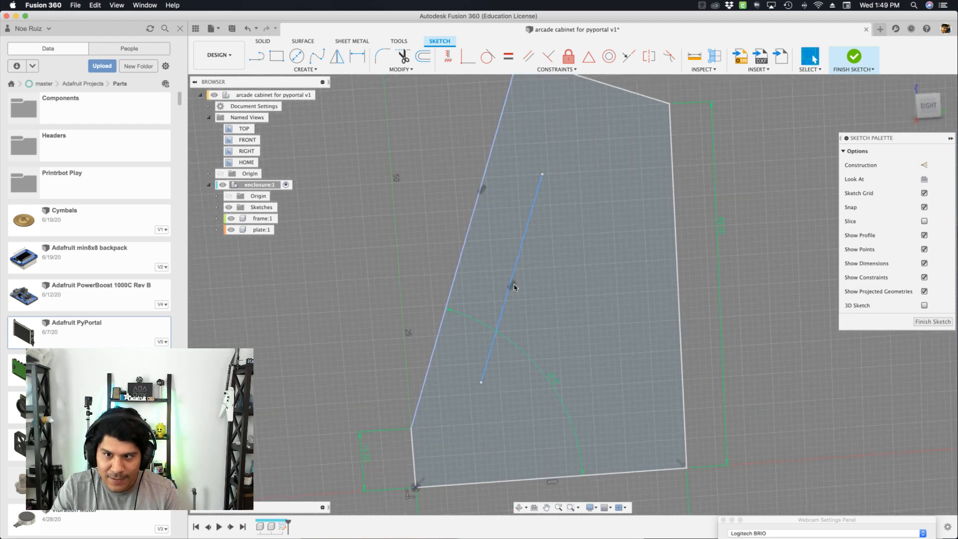
Delete the inner line's parallel constraint and move its upper endpoint so the line tilts away from the sloped front
scroll(514, 287, down, 1)
click(508, 232)
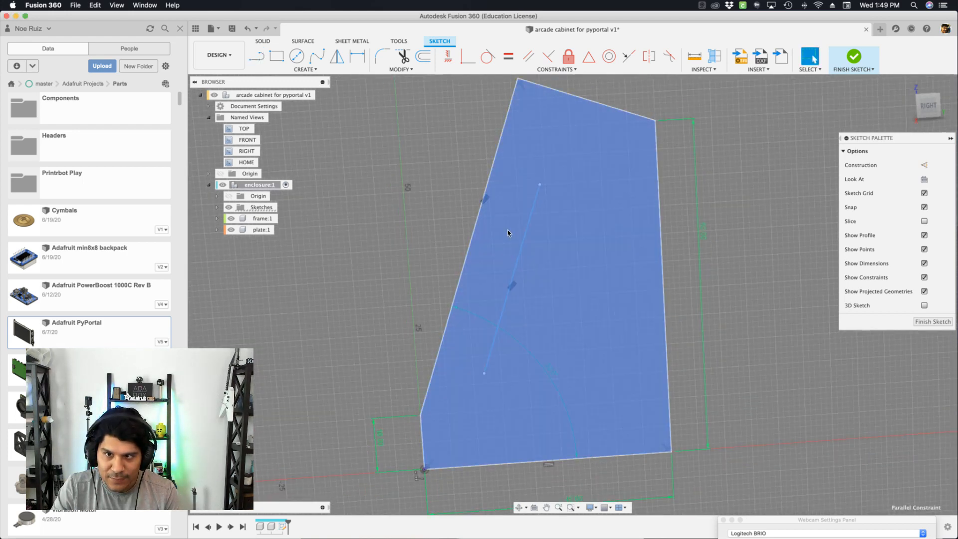
mouse_move(539, 185)
mouse_down()
mouse_move(589, 260)
mouse_move(605, 241)
mouse_move(577, 231)
mouse_up()
click(488, 266)
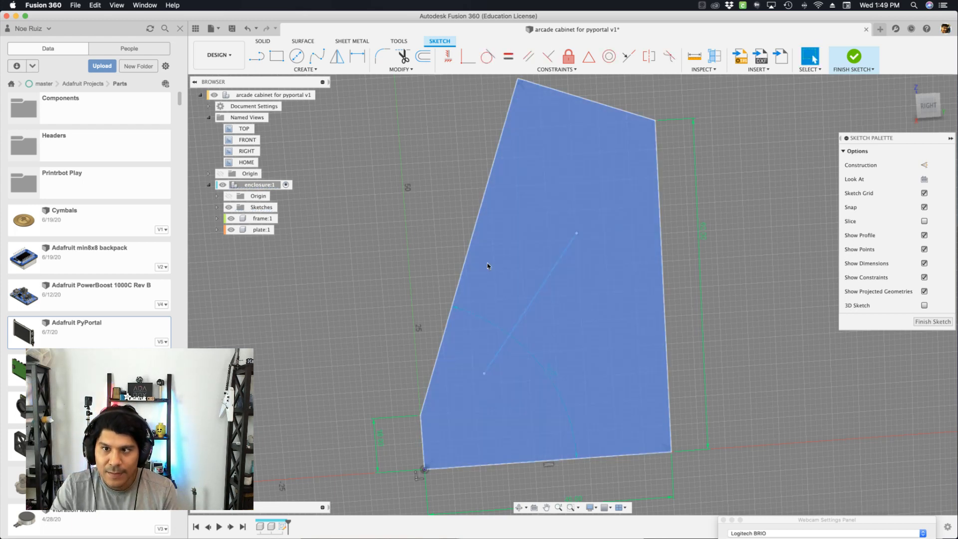
Constrain the inner line parallel to the sloped front line and shift it closer to the front
click(547, 278)
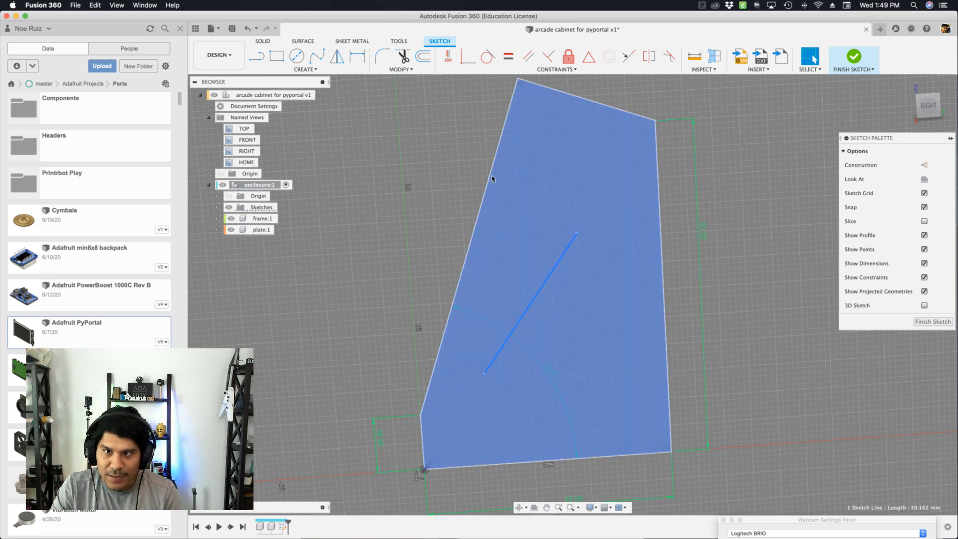
shift+click(481, 200)
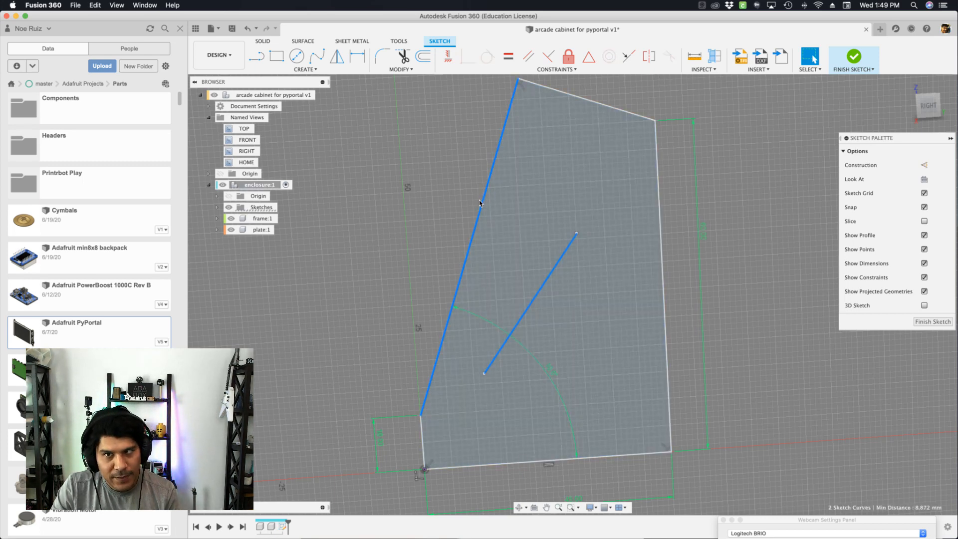
click(528, 59)
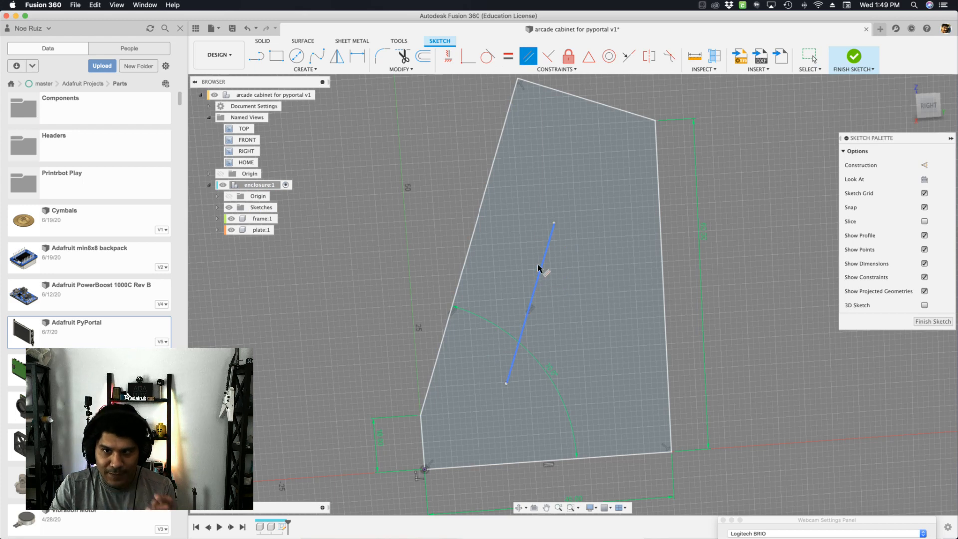
key(Escape)
mouse_move(536, 278)
mouse_down()
mouse_move(494, 234)
mouse_move(485, 241)
mouse_move(510, 229)
mouse_move(525, 237)
mouse_move(521, 252)
mouse_up()
click(409, 150)
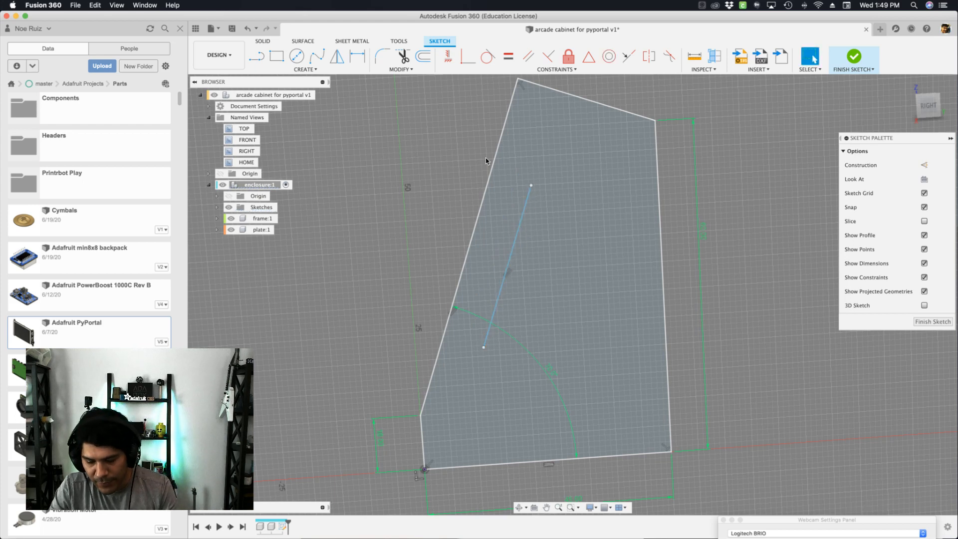
Connect both ends of the inner line to the sloped front line with perpendicular lines about 7.5 mm long
key(l)
scroll(479, 163, up, 3)
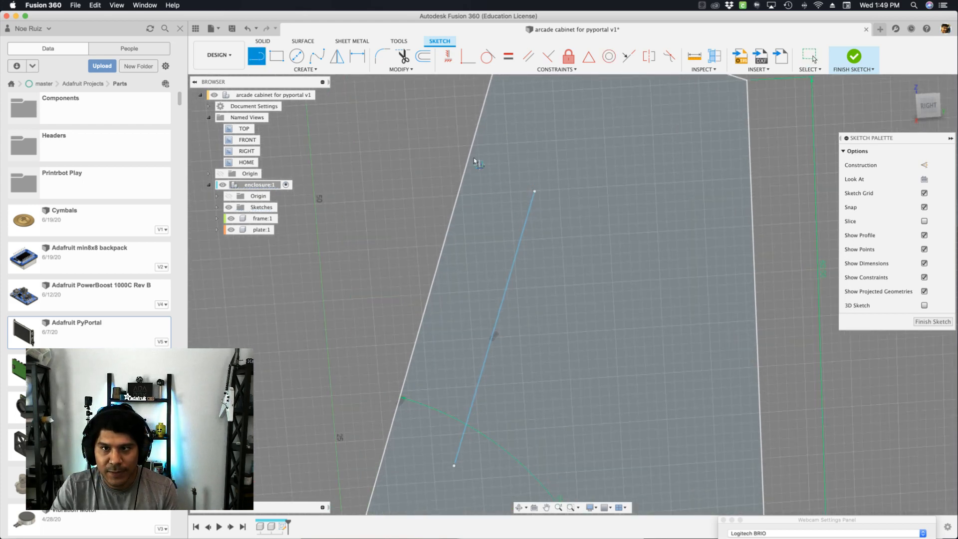
click(534, 190)
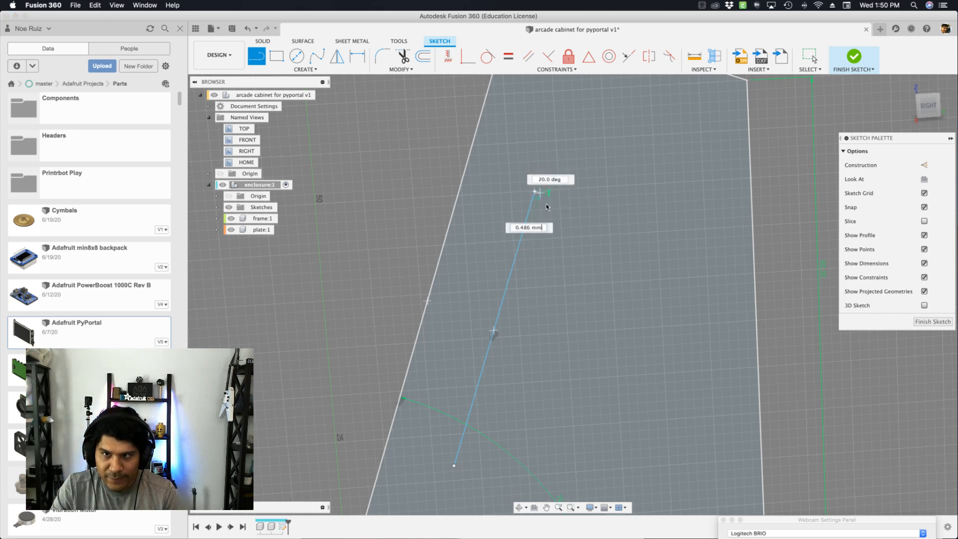
double_click(465, 173)
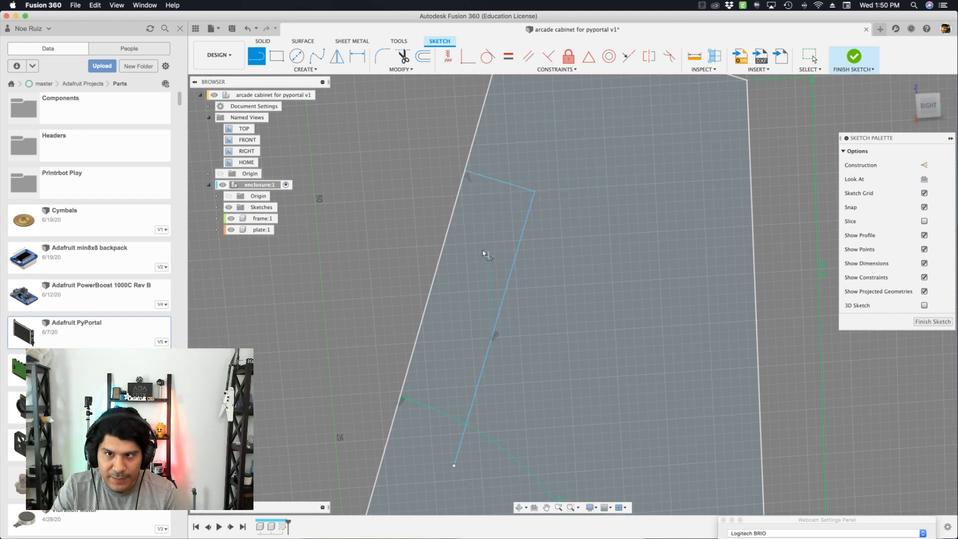
scroll(497, 347, down, 5)
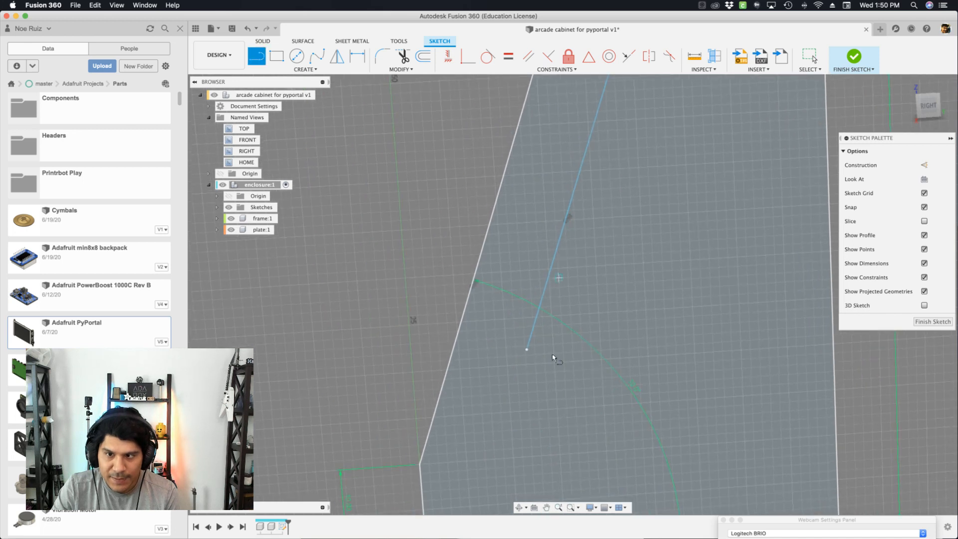
click(526, 349)
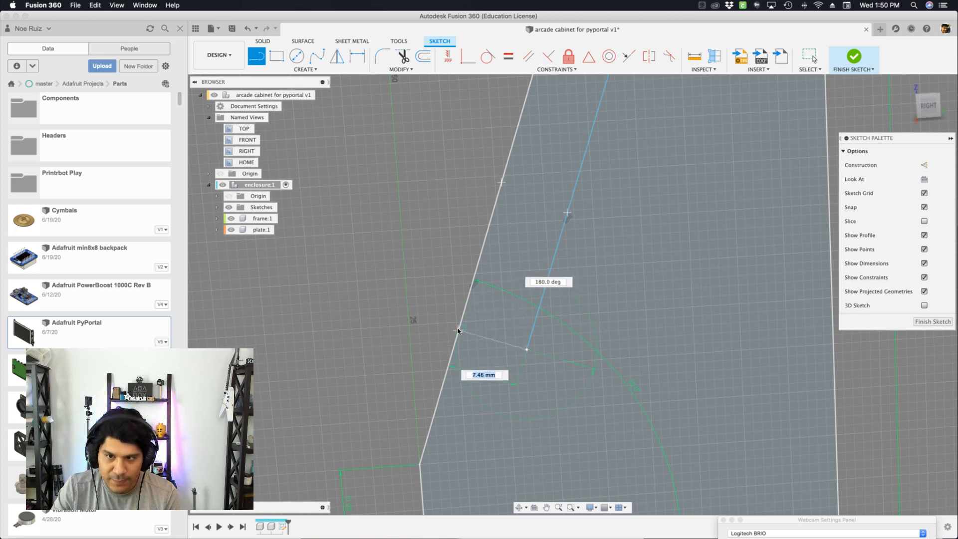
click(457, 331)
scroll(469, 402, down, 2)
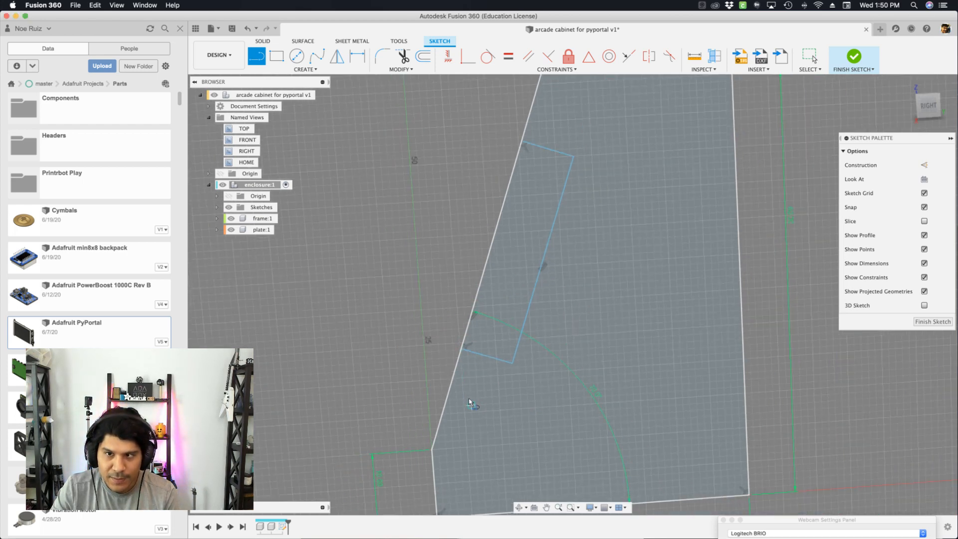
key(Escape)
Reshape the inner rectangle by moving its back, upper and lower lines, leaving the back line about 29 mm long
scroll(467, 373, down, 2)
click(531, 320)
mouse_move(532, 322)
mouse_down()
mouse_move(555, 304)
mouse_move(584, 314)
mouse_move(532, 305)
mouse_move(622, 356)
mouse_move(528, 307)
mouse_move(570, 329)
mouse_up()
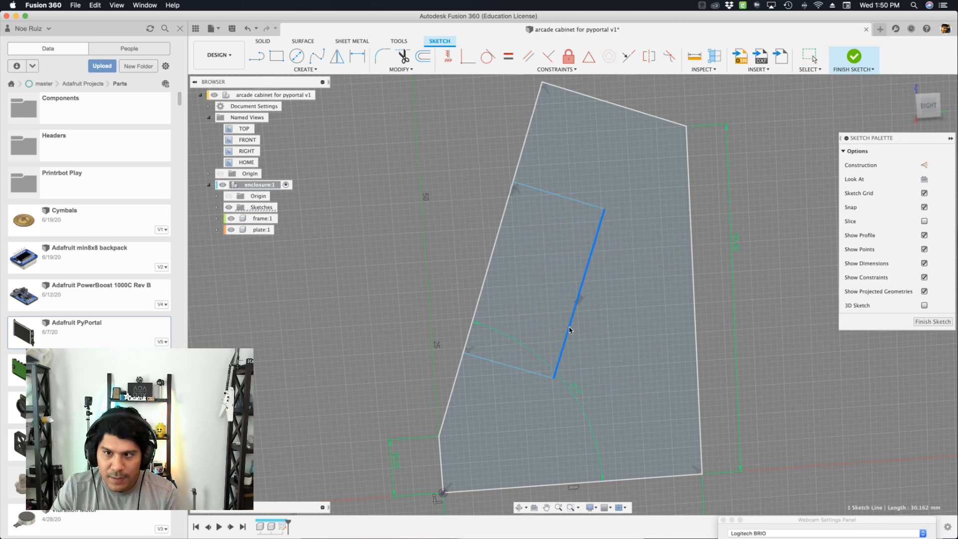
click(479, 260)
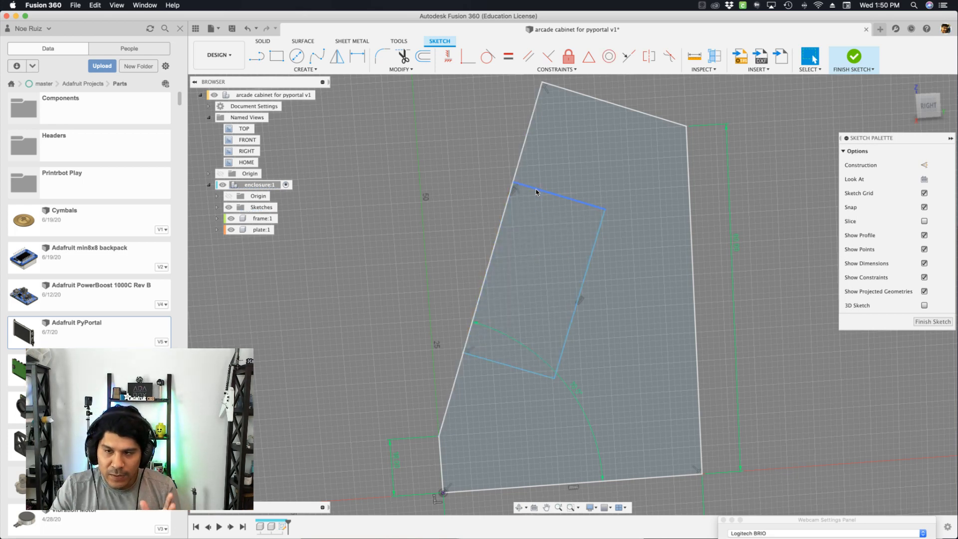
mouse_move(589, 266)
mouse_down()
mouse_move(539, 253)
mouse_move(559, 263)
mouse_up()
click(480, 225)
drag(537, 190, 549, 209)
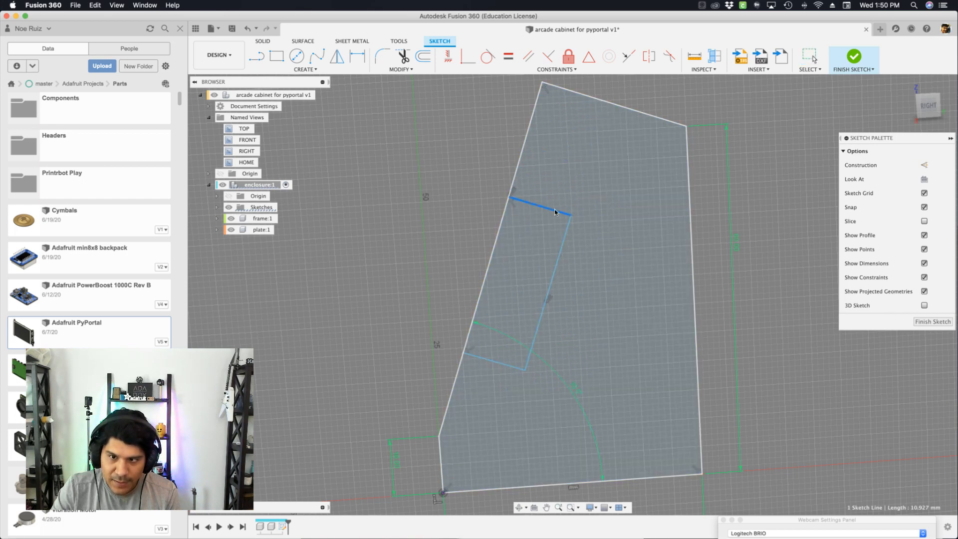
mouse_move(495, 361)
mouse_down()
mouse_move(480, 403)
mouse_move(492, 364)
mouse_up()
drag(543, 308, 555, 314)
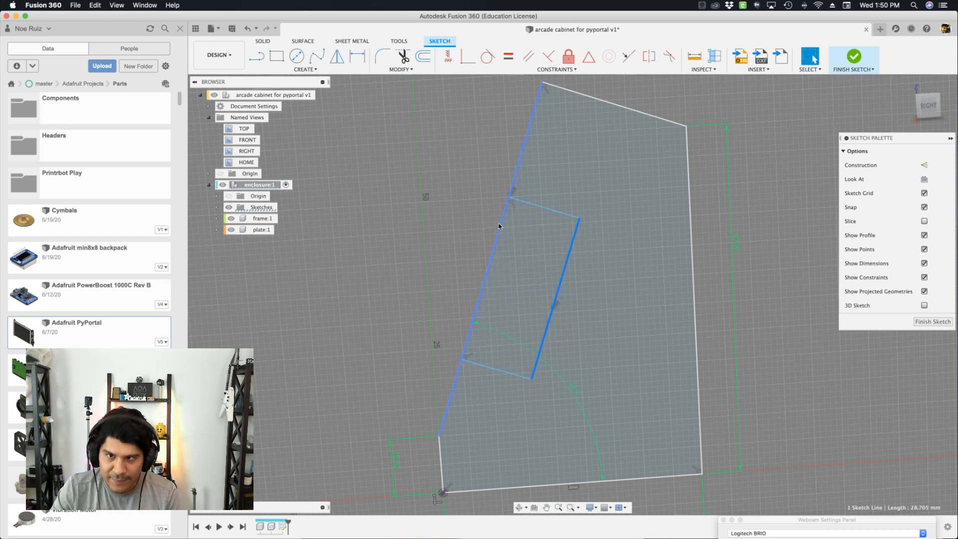
drag(557, 295, 565, 311)
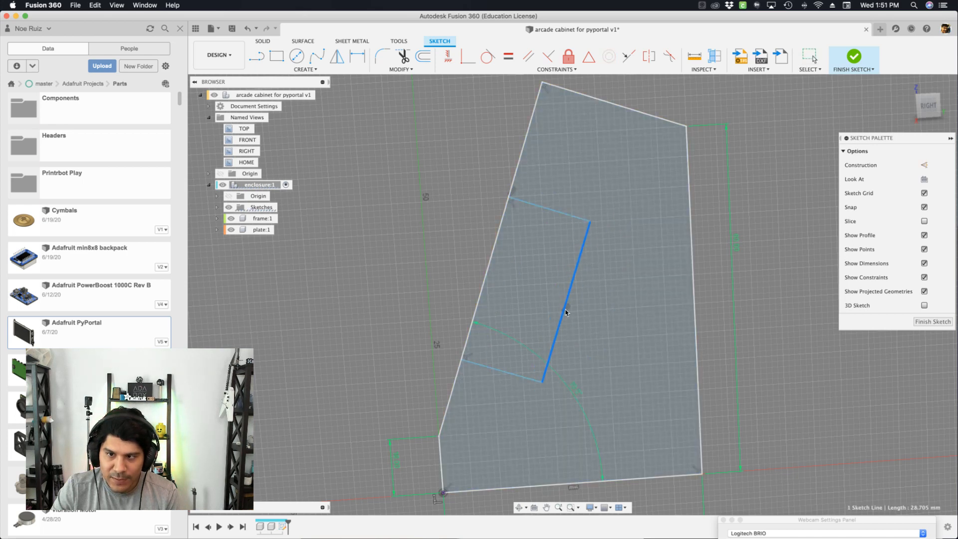
Draw a connecting line about 14.8 mm long from the midpoint of the rectangle's back line to the midpoint of the sloped front line
key(l)
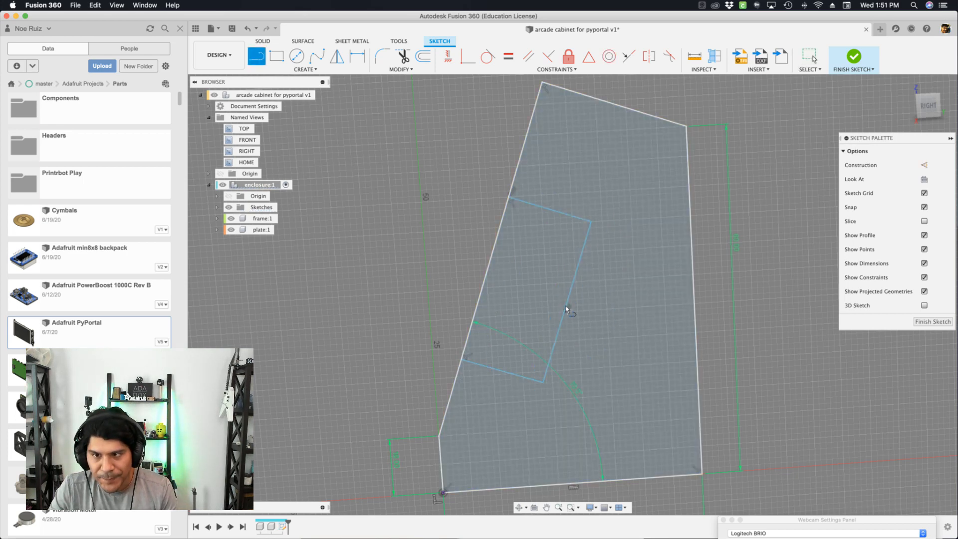
scroll(562, 325, up, 2)
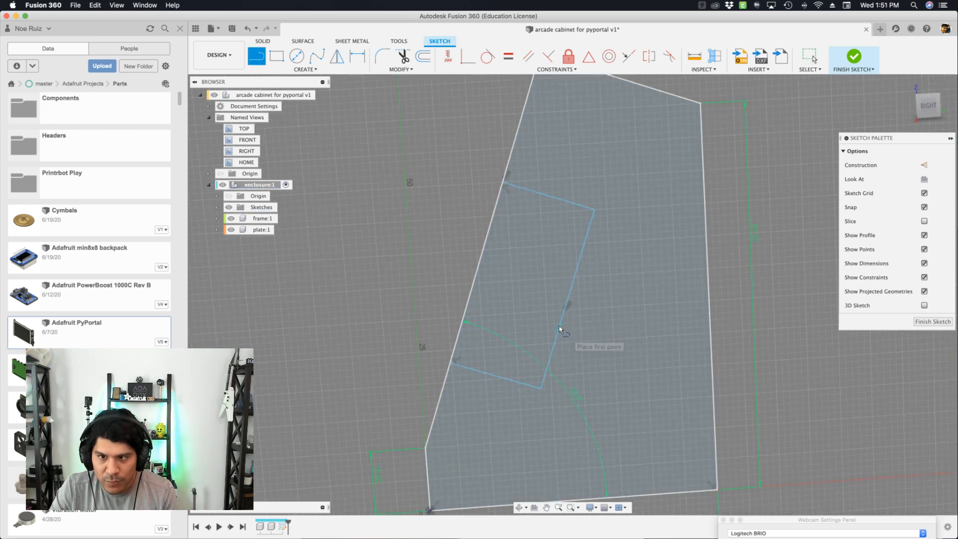
click(590, 61)
click(568, 299)
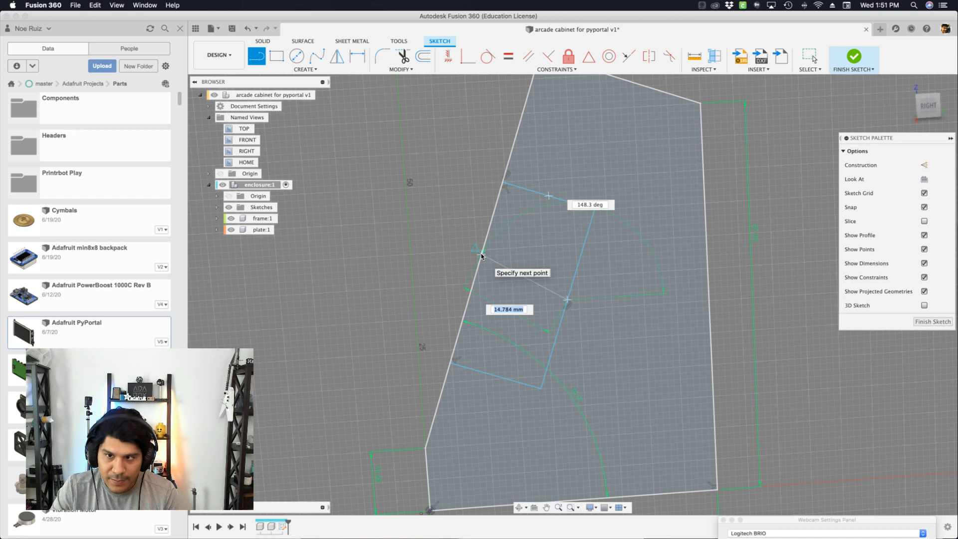
click(482, 255)
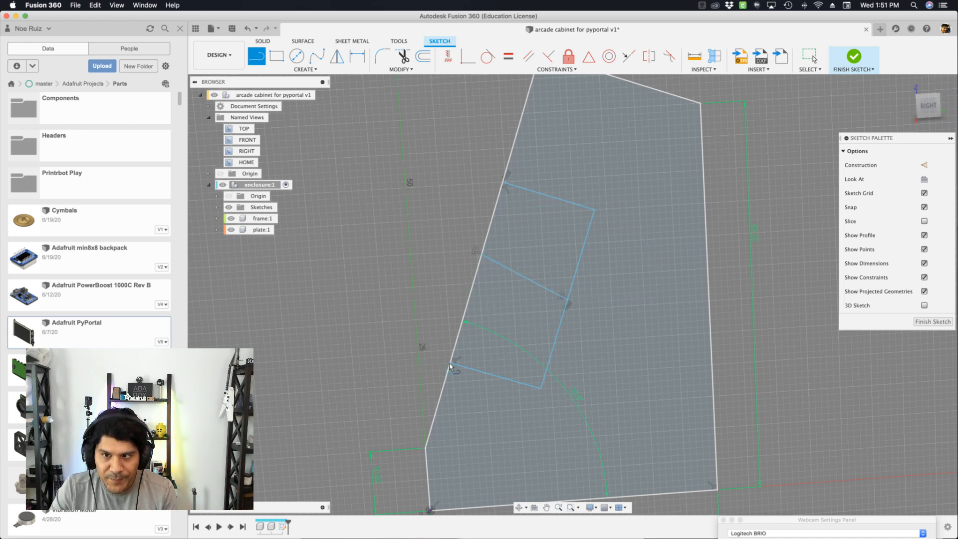
key(Escape)
Constrain the connecting line perpendicular to the sloped front and shift the rectangle's back line to about 16.6 mm from the front
click(536, 283)
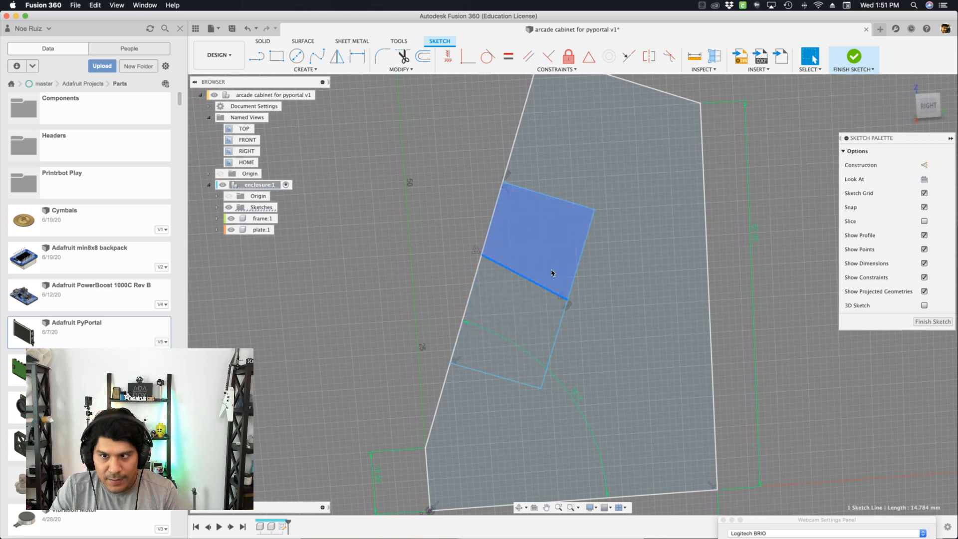
click(480, 245)
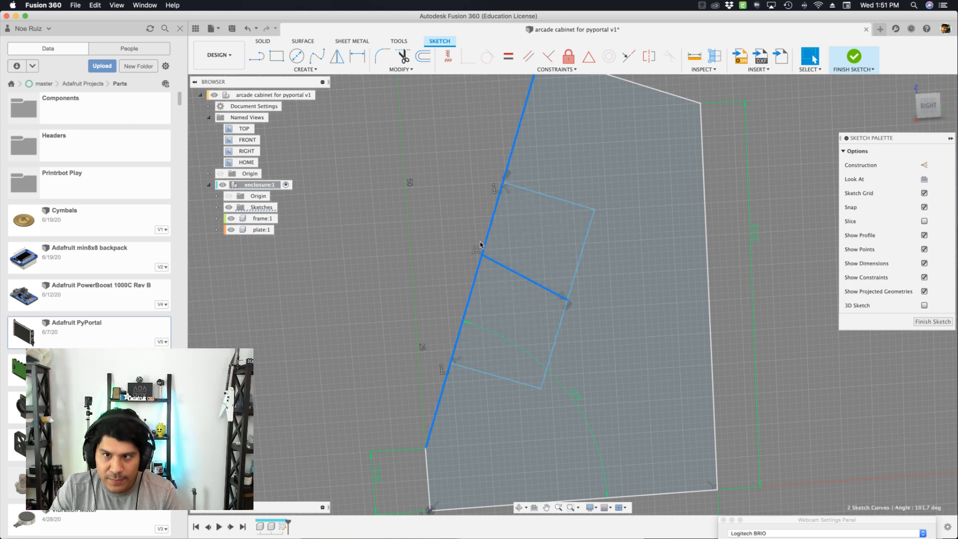
click(549, 56)
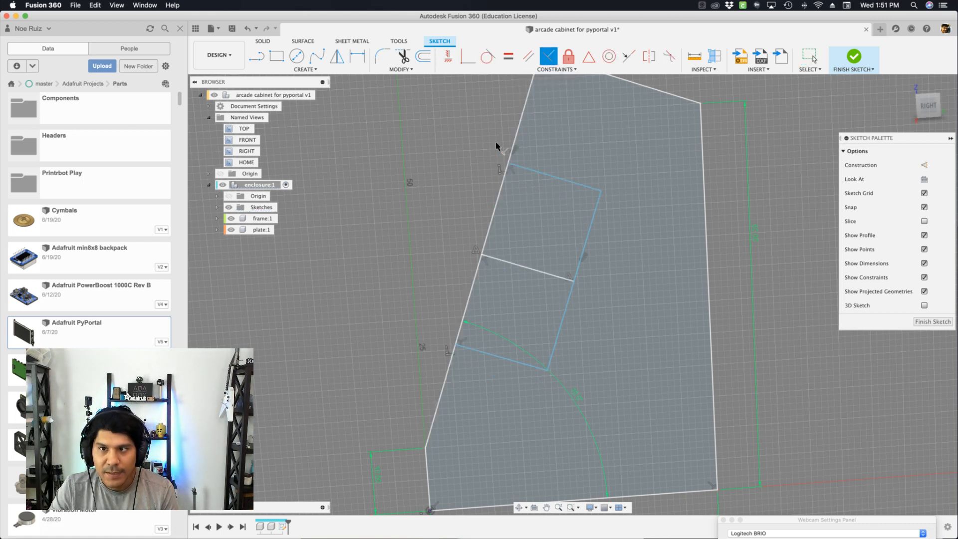
drag(567, 272, 577, 273)
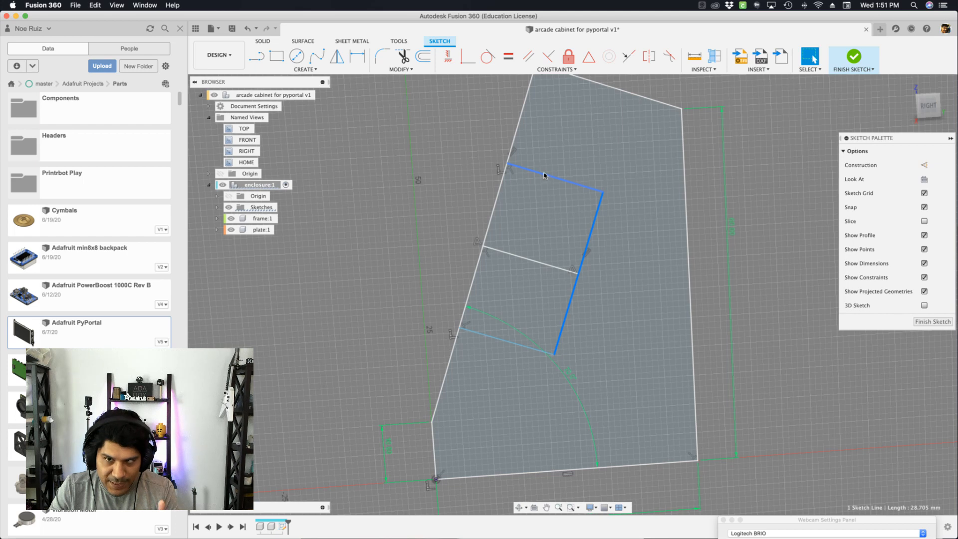
Move the rectangle's upper line outward along the sloped front, stretching the rectangle to about 40 mm long
mouse_move(545, 174)
mouse_down()
mouse_move(555, 103)
mouse_move(541, 207)
mouse_move(569, 156)
mouse_move(570, 178)
mouse_up()
click(588, 60)
click(555, 173)
click(483, 246)
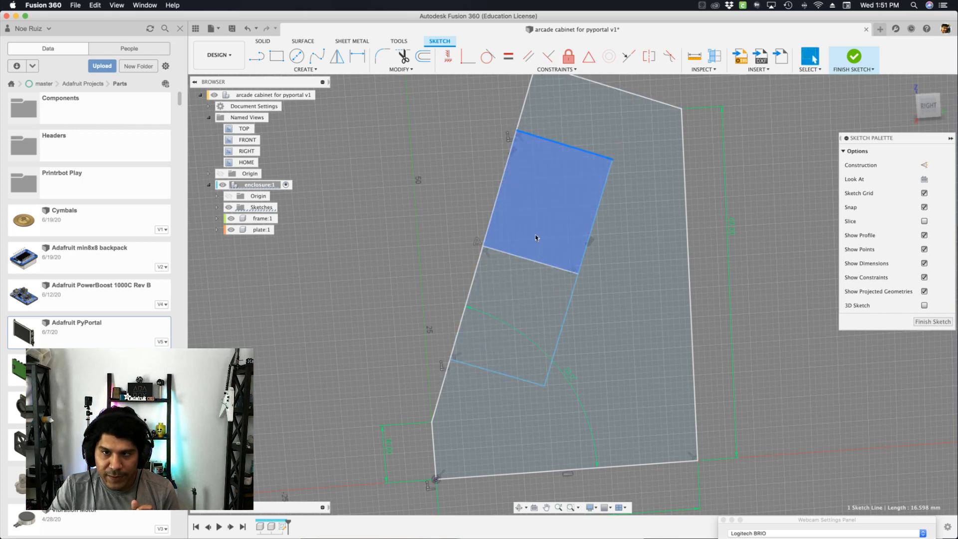
Examine the rectangle's middle line and the separate profiles above and below it
click(531, 259)
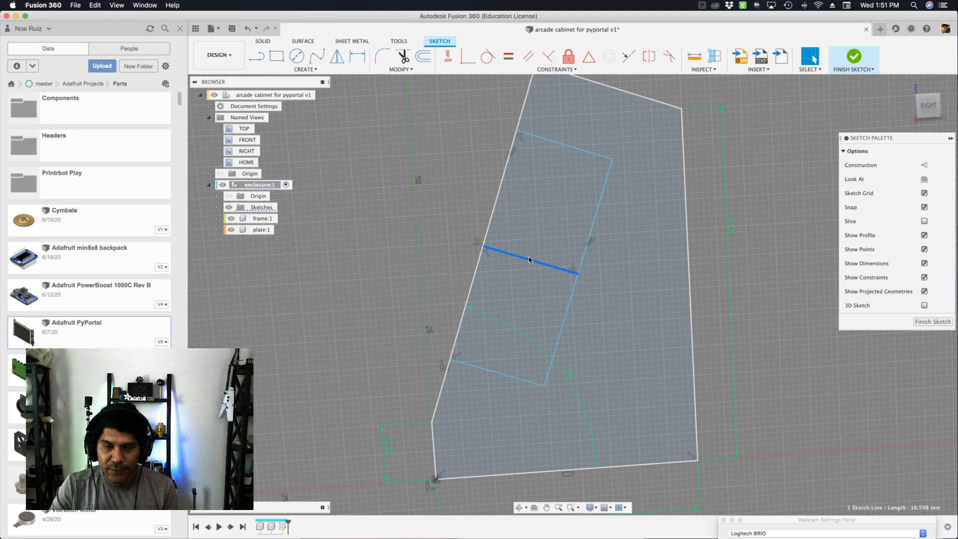
click(523, 231)
click(511, 320)
click(531, 220)
click(515, 281)
click(539, 208)
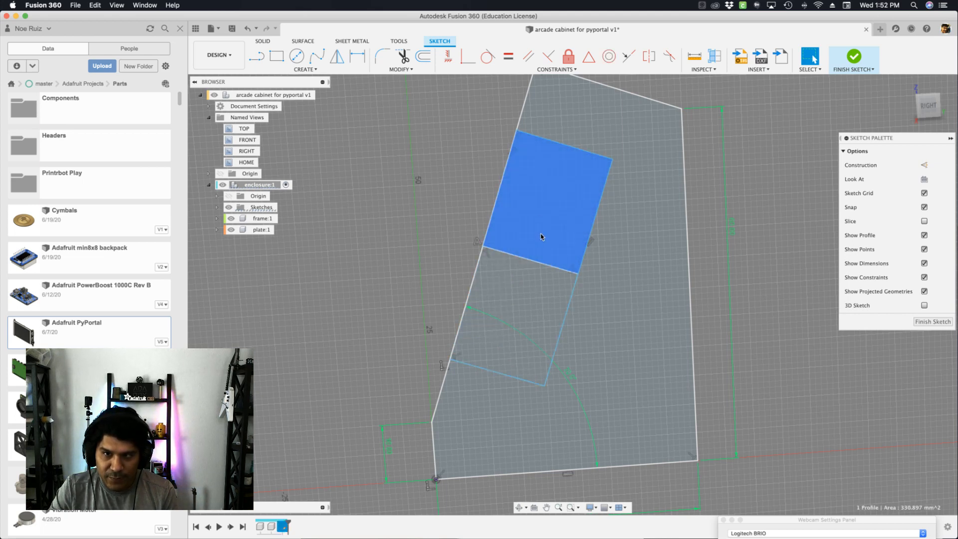
click(546, 281)
click(563, 213)
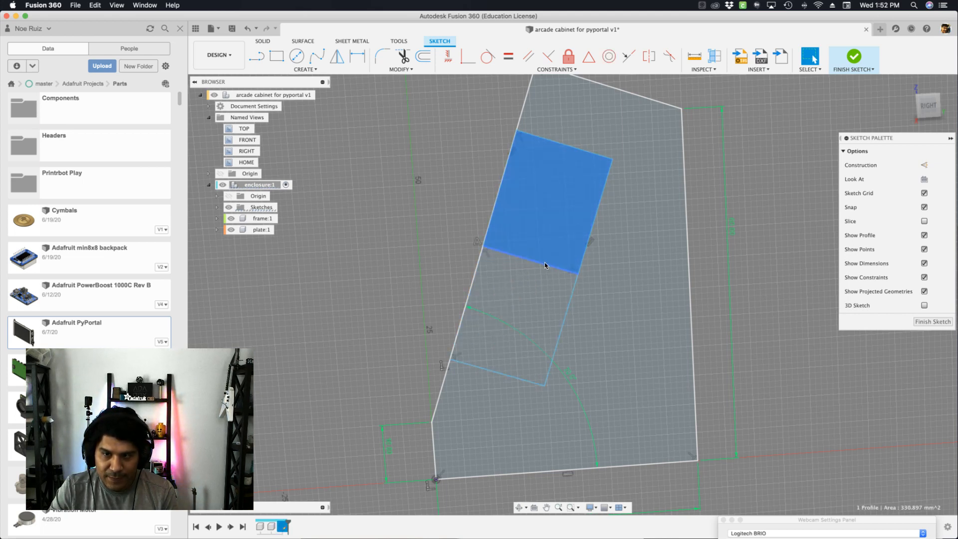
Convert the rectangle's middle line to construction geometry and check the rectangle's profile selection
click(545, 264)
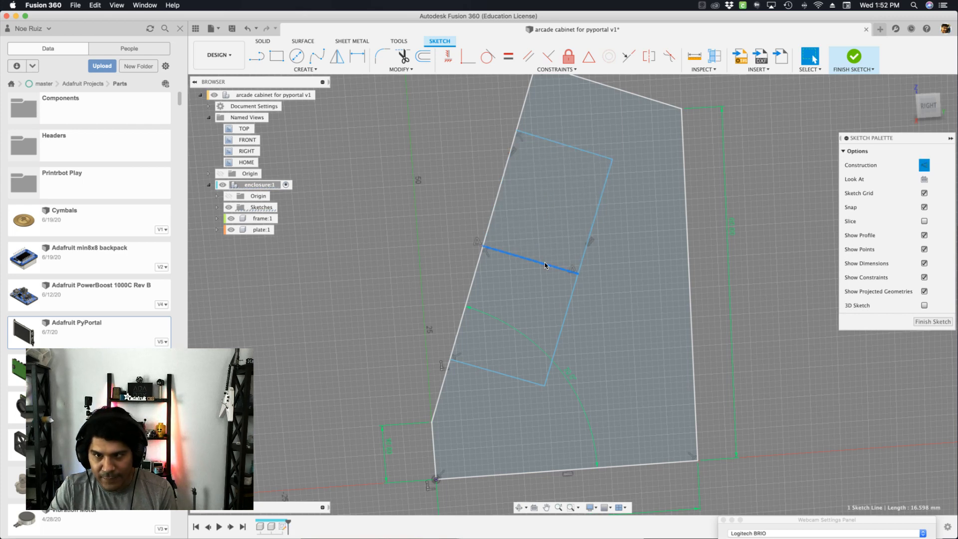
click(924, 165)
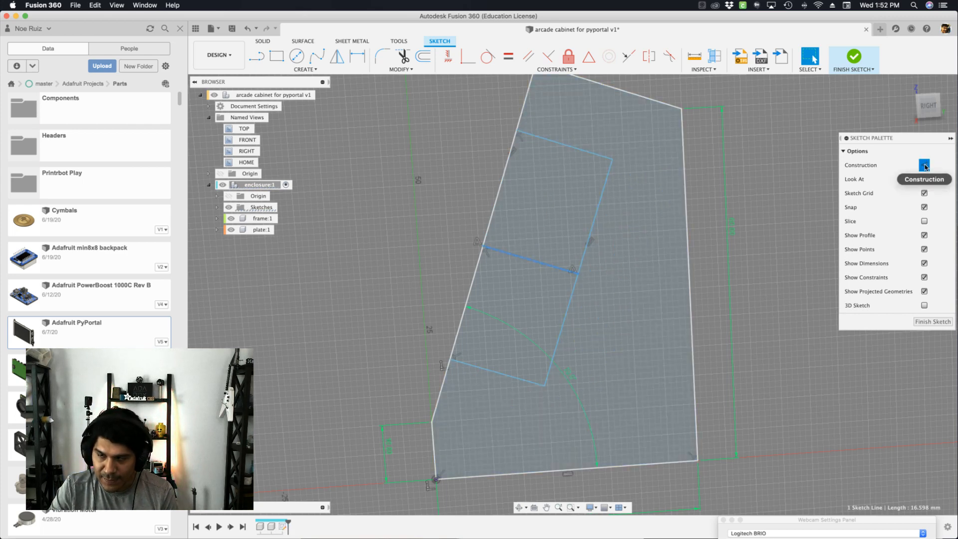
click(544, 244)
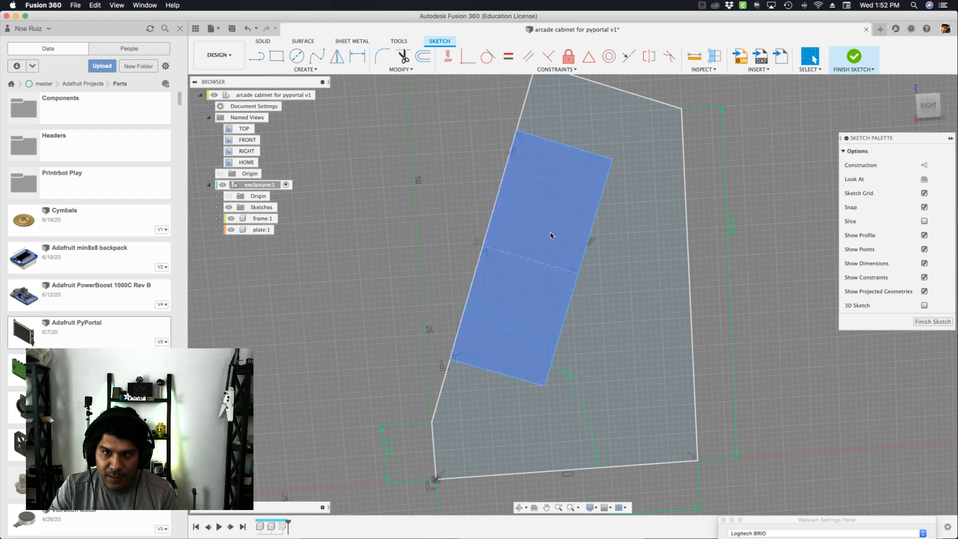
click(553, 233)
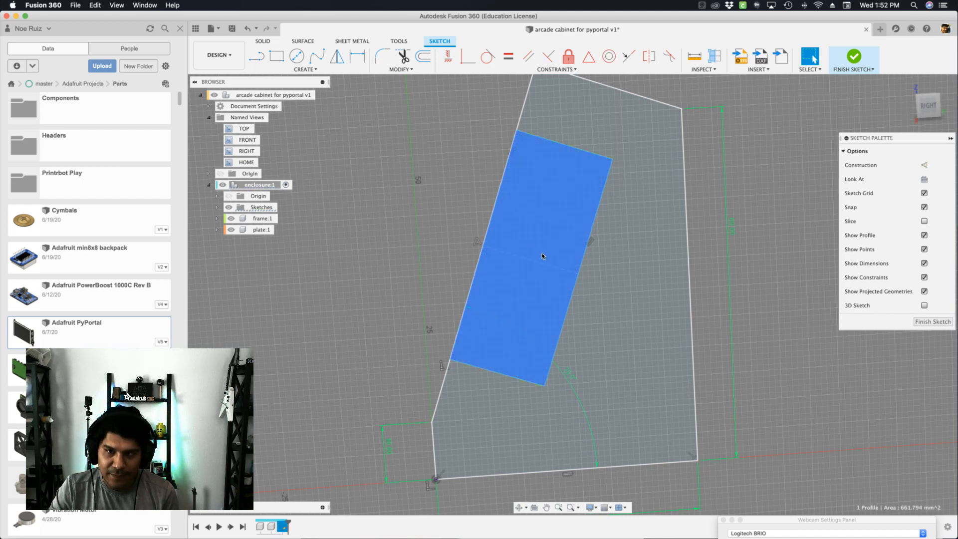
key(Escape)
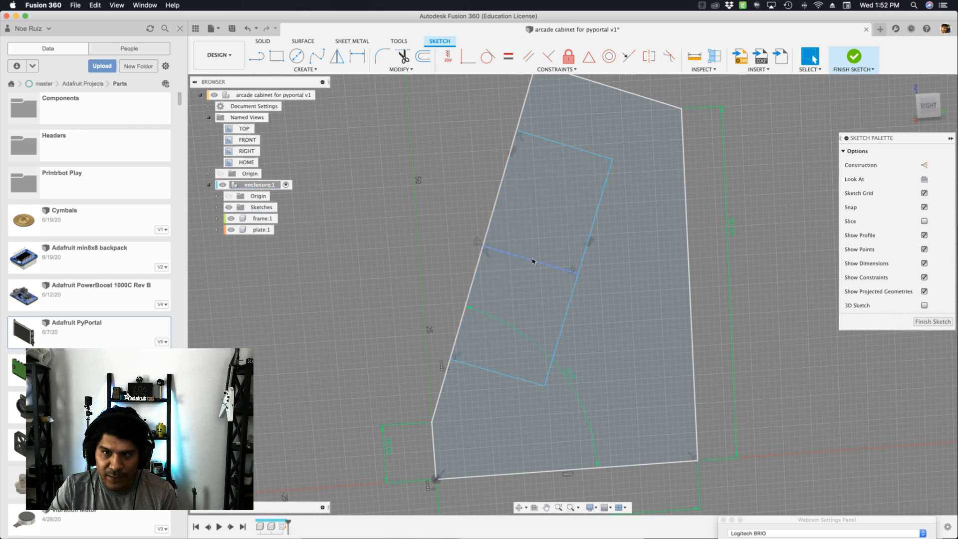
click(528, 241)
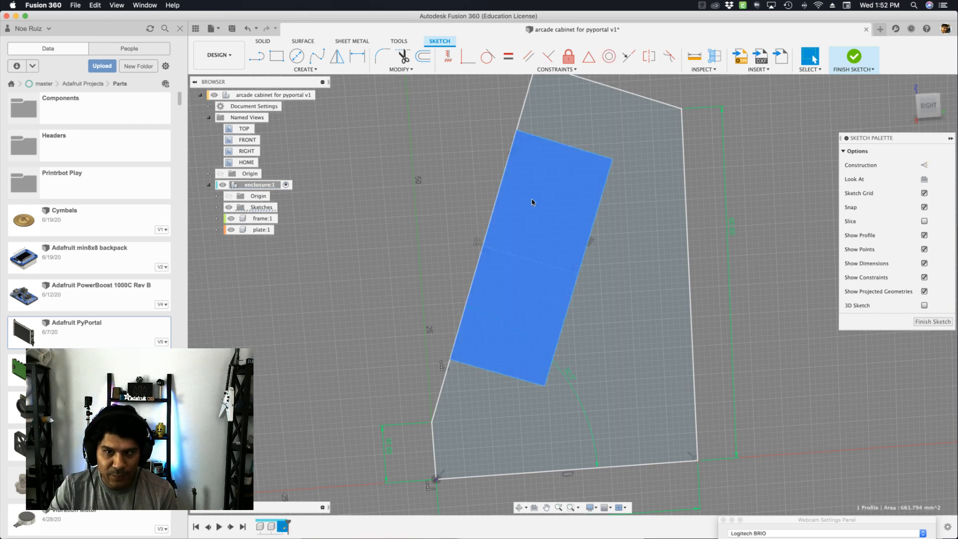
key(Escape)
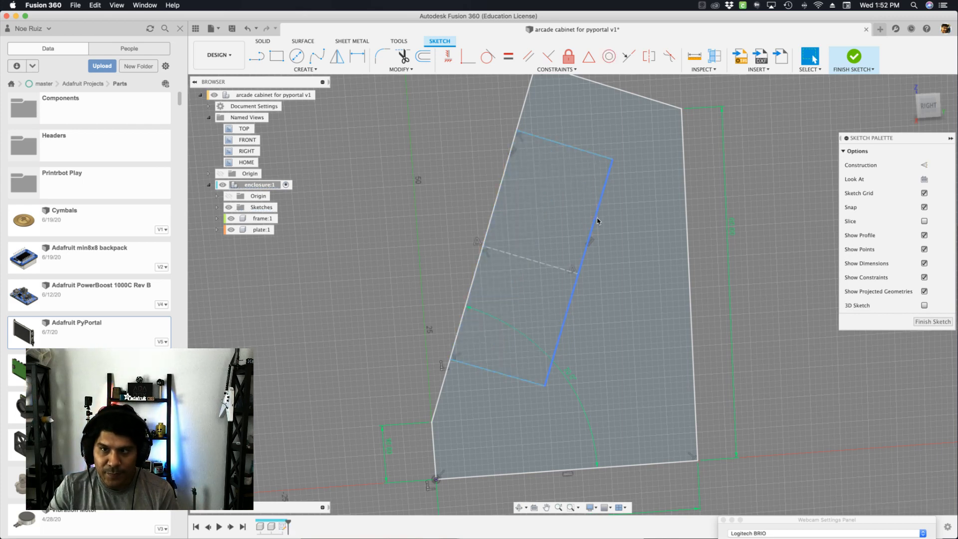
Bring the rectangle's back line closer to the sloped front and dimension the middle construction line to 12 mm
click(581, 243)
mouse_move(581, 244)
mouse_down()
mouse_move(643, 292)
mouse_move(634, 254)
mouse_move(563, 270)
mouse_up()
click(535, 263)
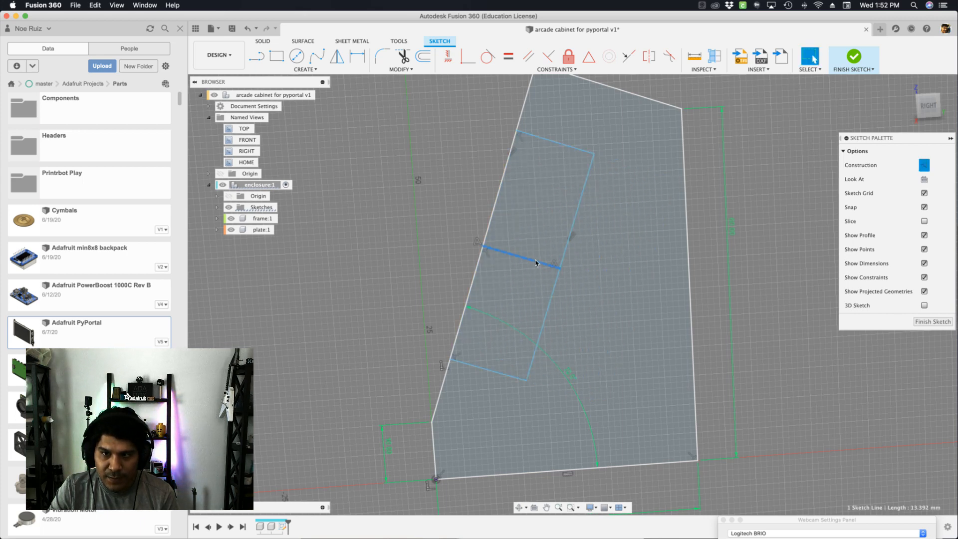
key(d)
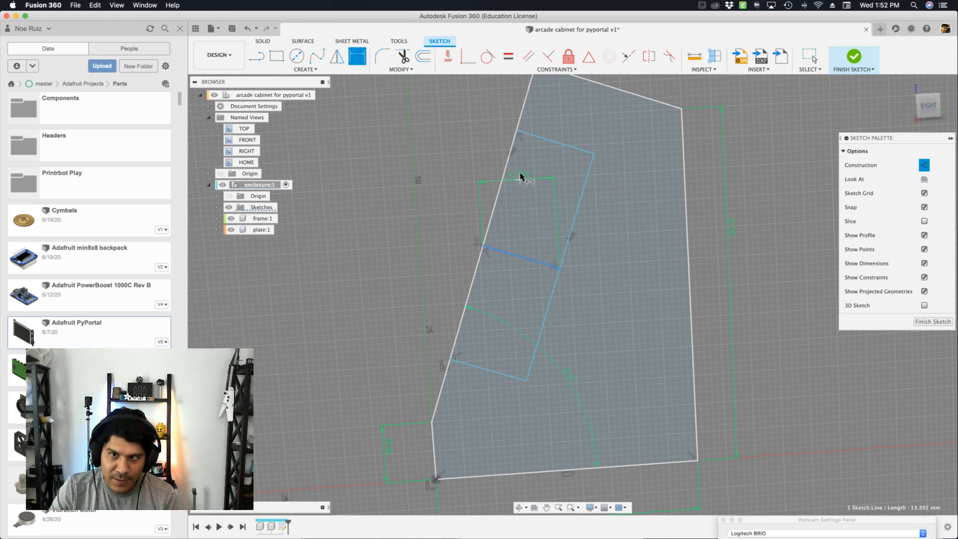
click(567, 202)
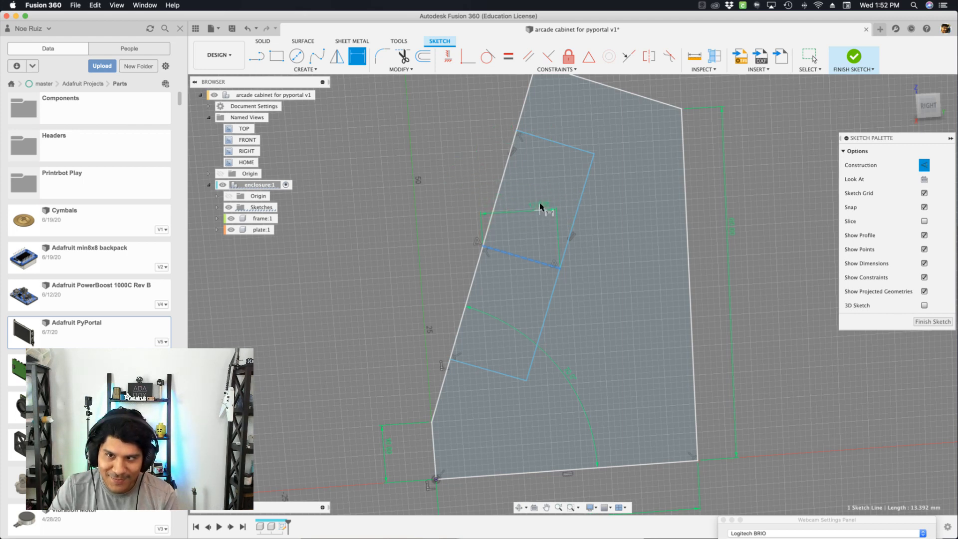
click(558, 190)
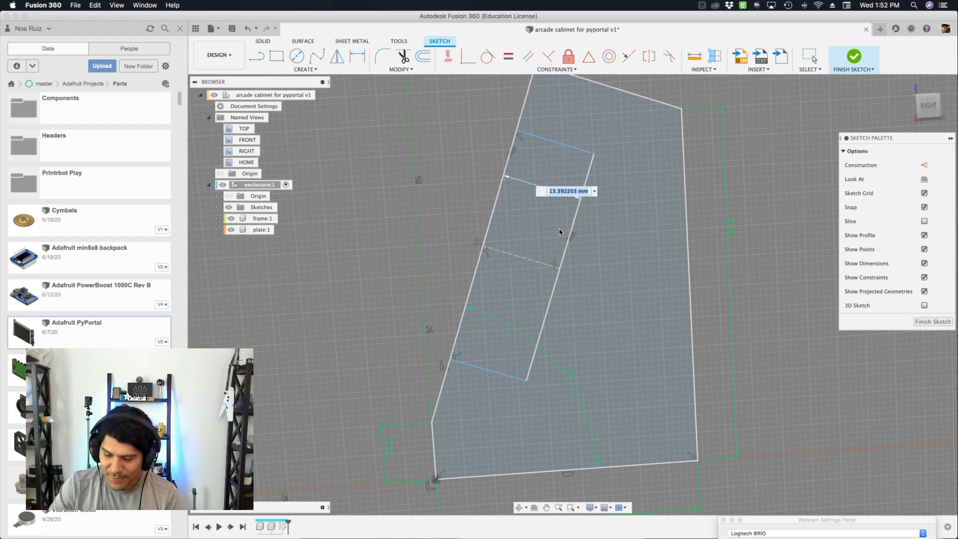
text(12)
key(Return)
key(Escape)
Dimension the rectangle's back line to a length of 40 mm
click(580, 175)
key(d)
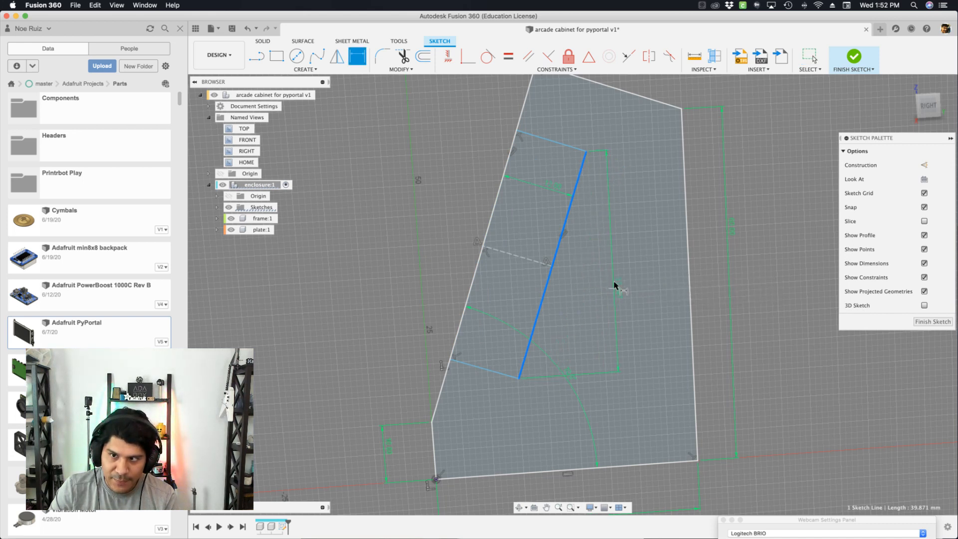
click(583, 296)
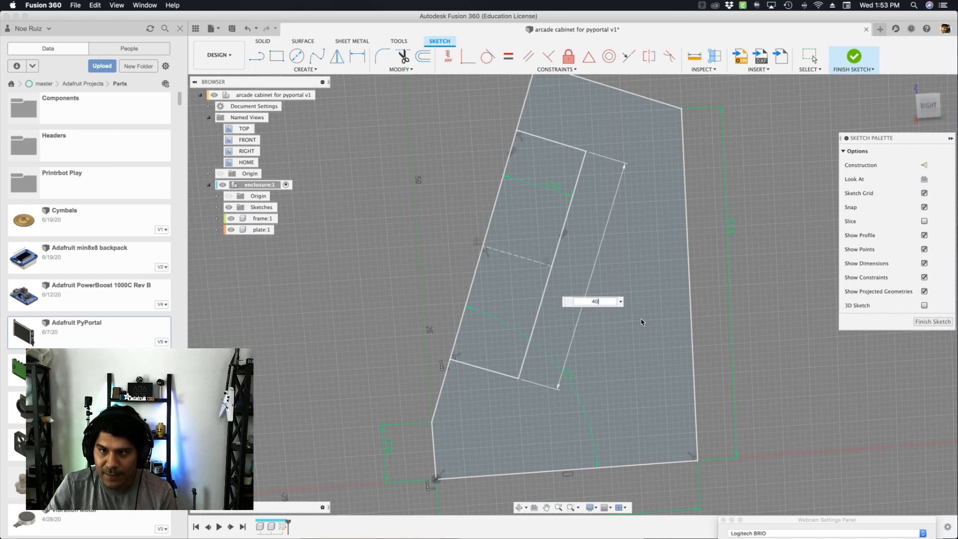
key(Return)
key(d)
key(Escape)
scroll(620, 300, down, 2)
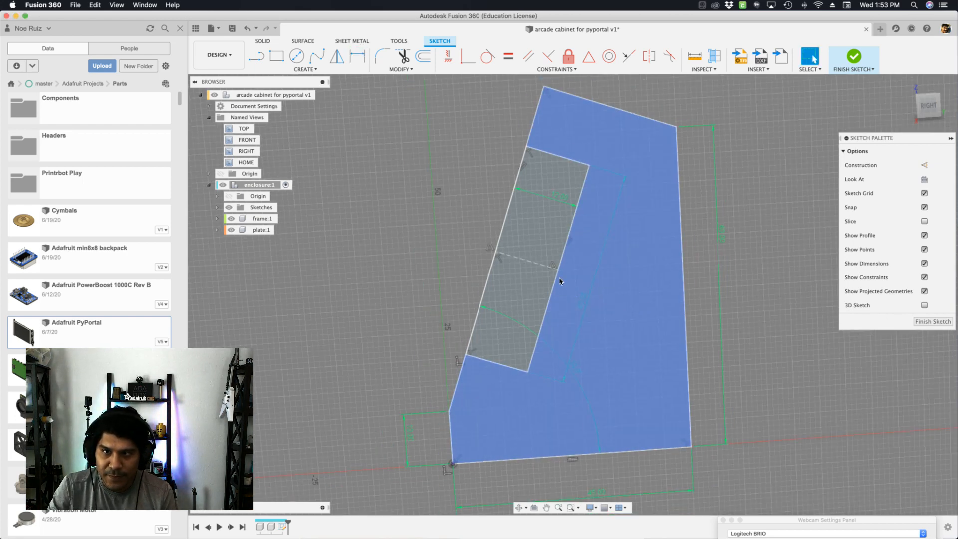
scroll(492, 228, up, 1)
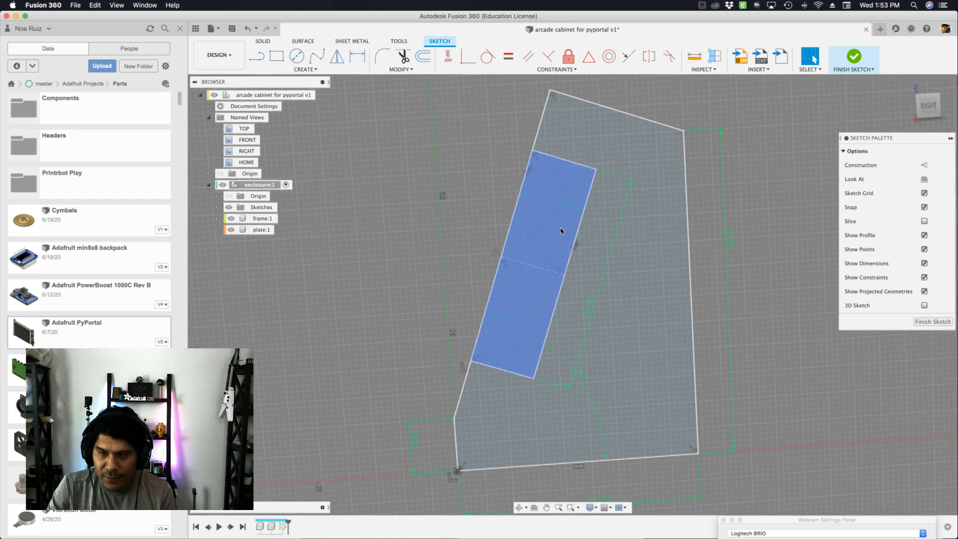
scroll(563, 229, up, 1)
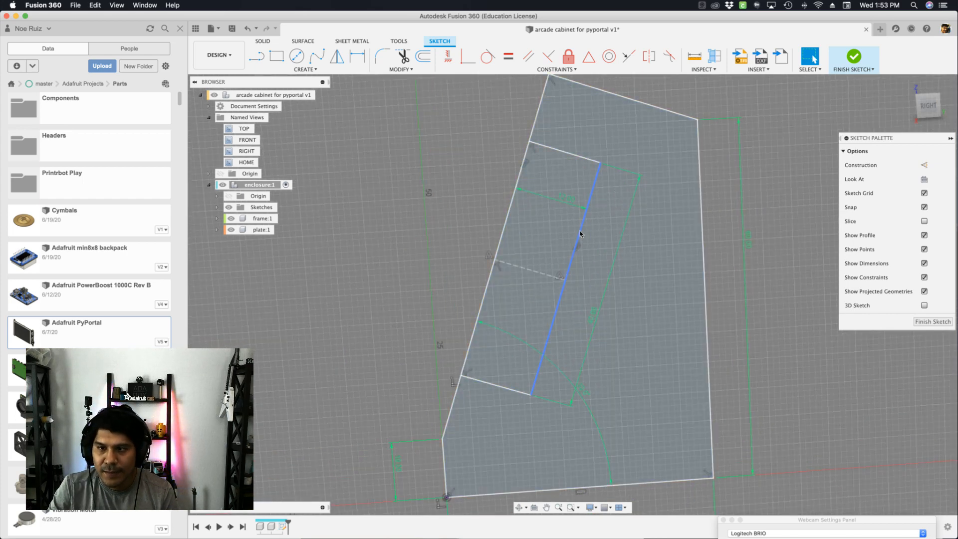
Draw a 40 mm line inside the rectangle, parallel to its back line, from the upper line to the lower line
click(592, 193)
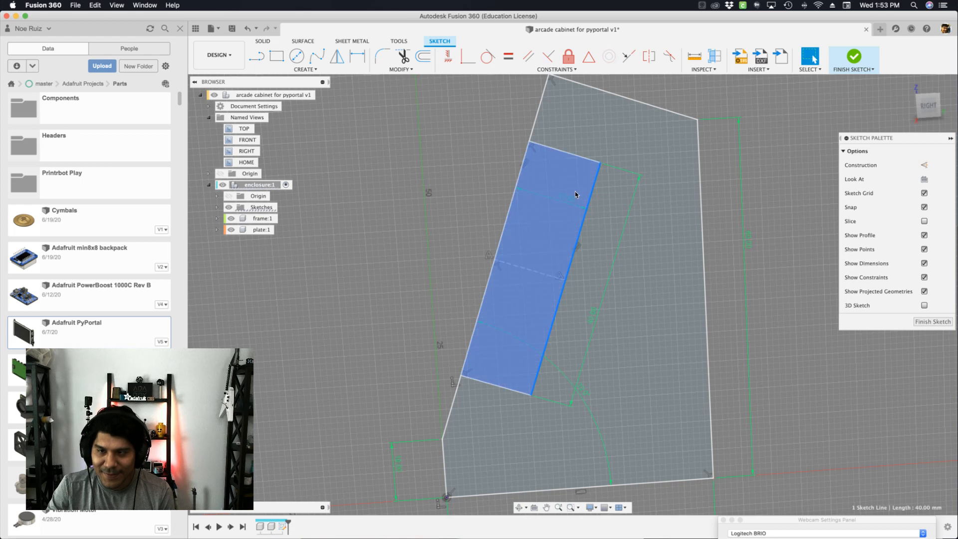
key(l)
scroll(579, 152, up, 2)
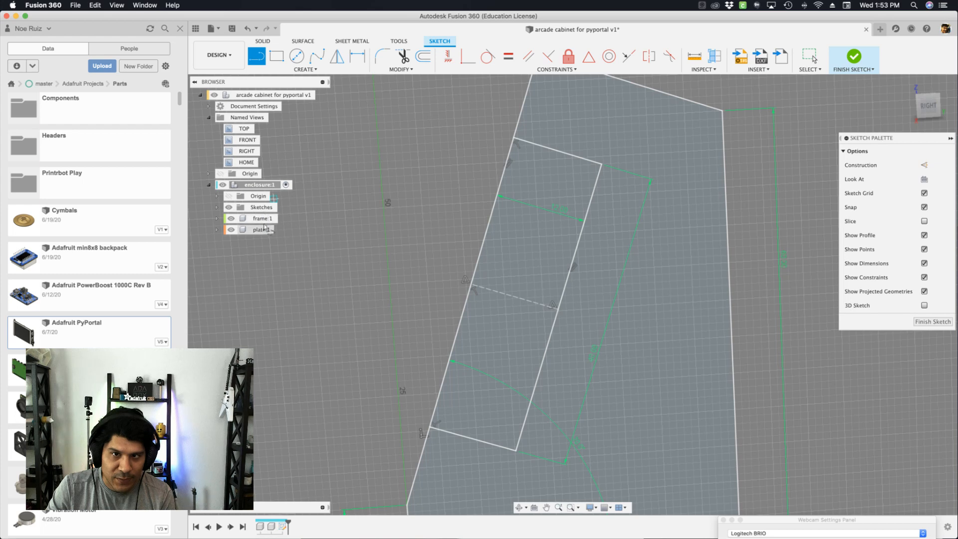
scroll(577, 235, up, 2)
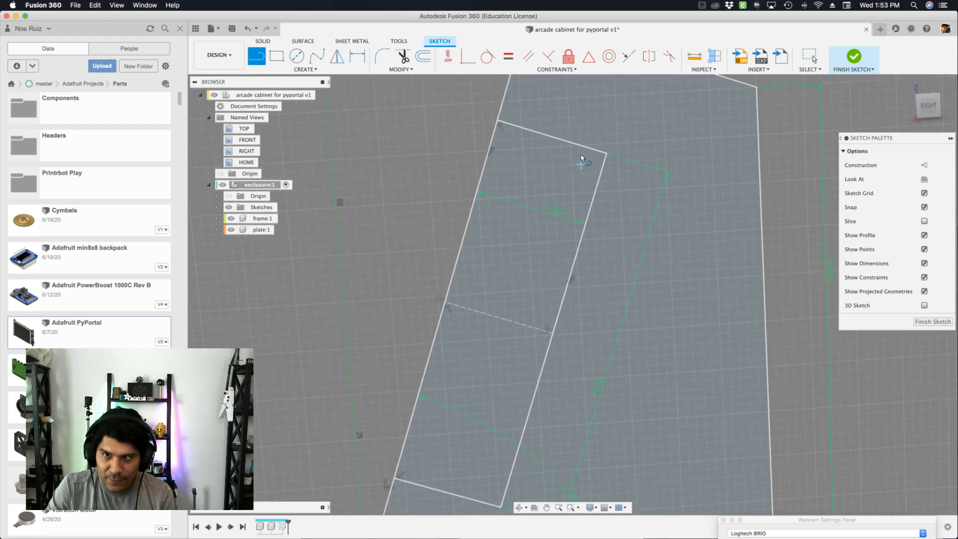
click(585, 149)
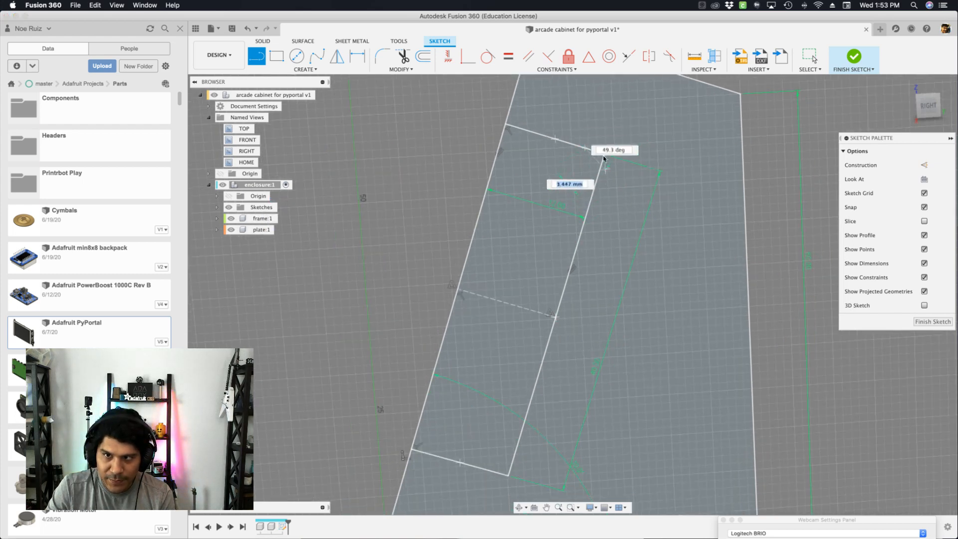
click(488, 471)
key(Escape)
Dimension the gap between the inner parallel line and the rectangle's back line to 1.5 mm
scroll(546, 220, down, 3)
drag(552, 238, 535, 237)
scroll(547, 242, up, 1)
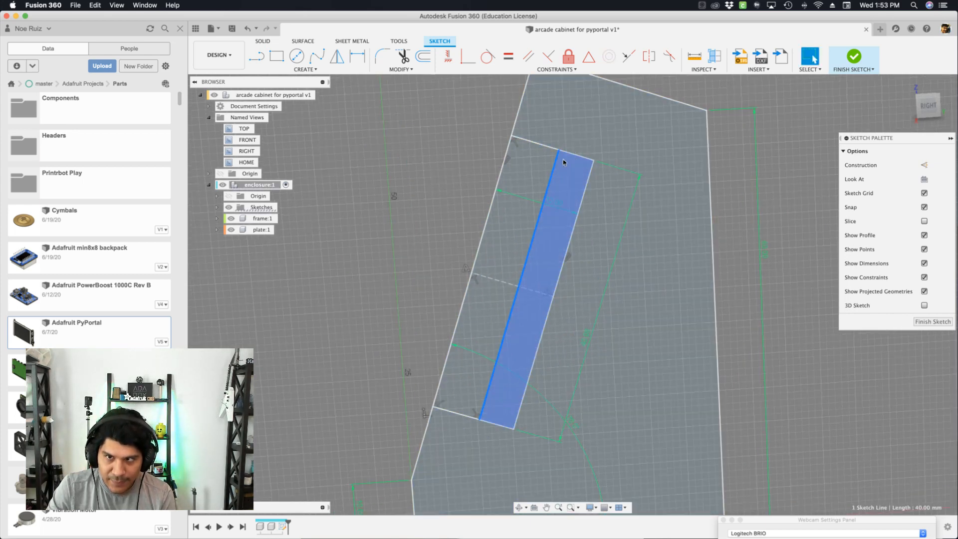
scroll(537, 236, up, 2)
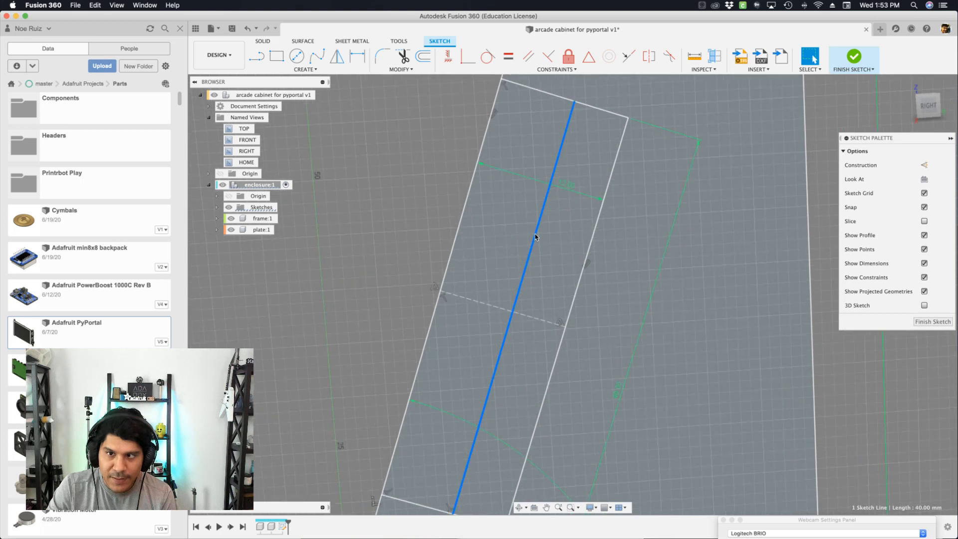
key(d)
click(586, 244)
click(571, 238)
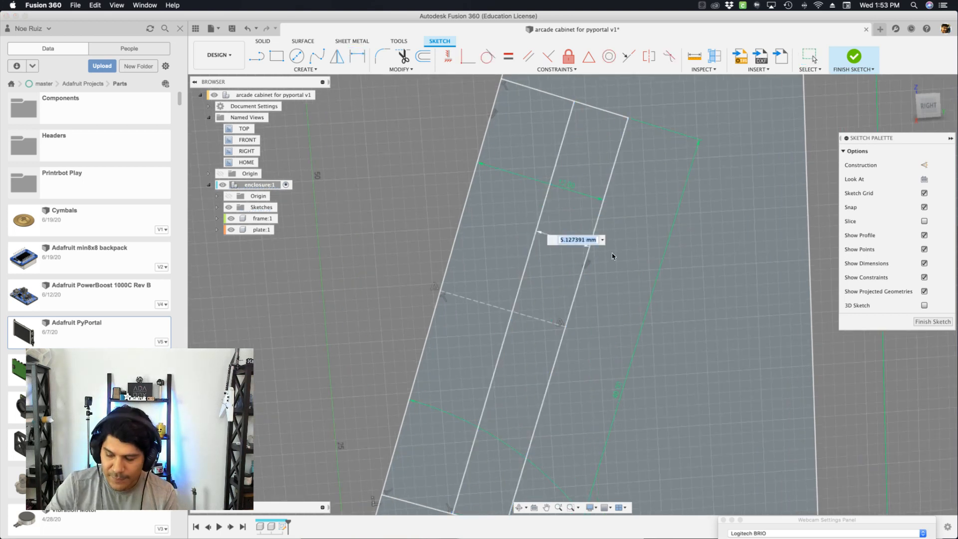
text(1)
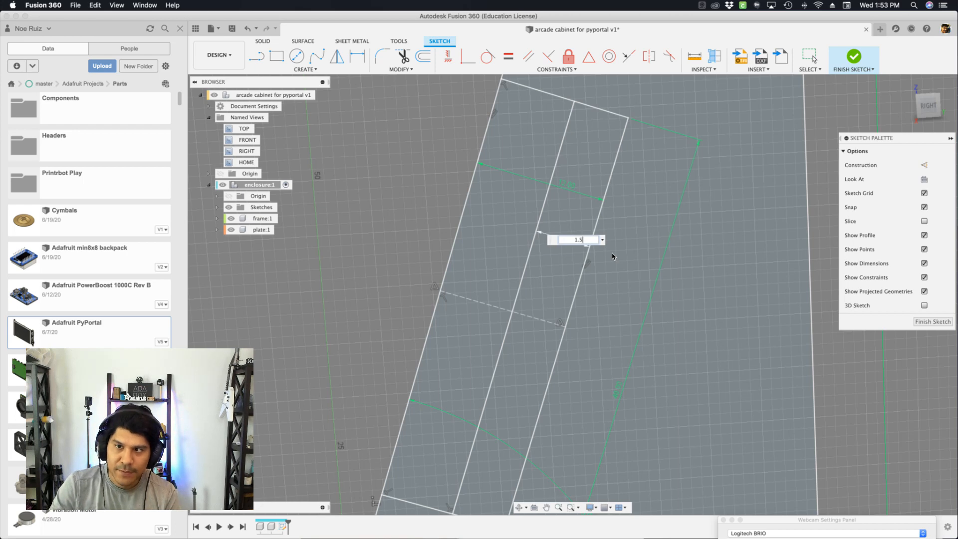
text(.5)
key(Return)
scroll(448, 205, down, 5)
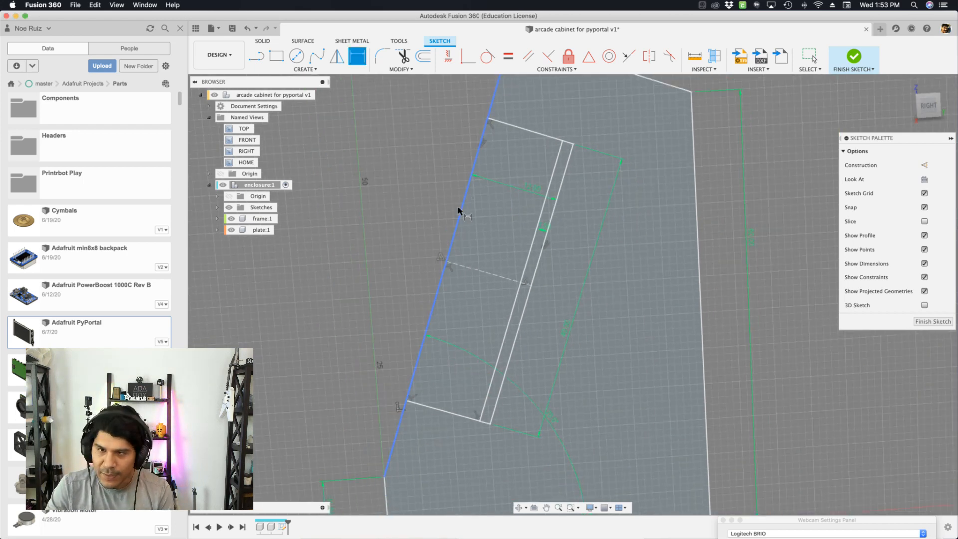
Add a user parameter named thickness in mm with the expression 1.5
key(p)
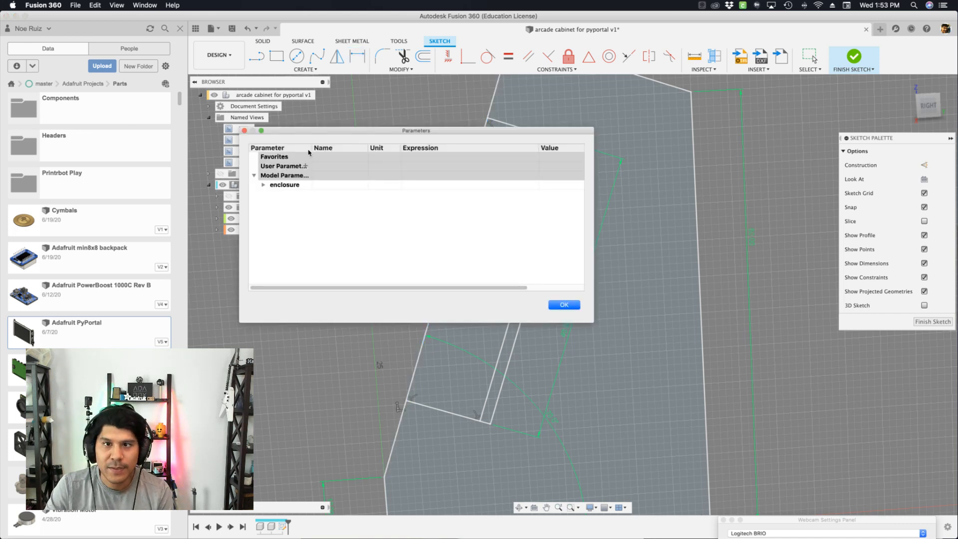
drag(320, 131, 452, 189)
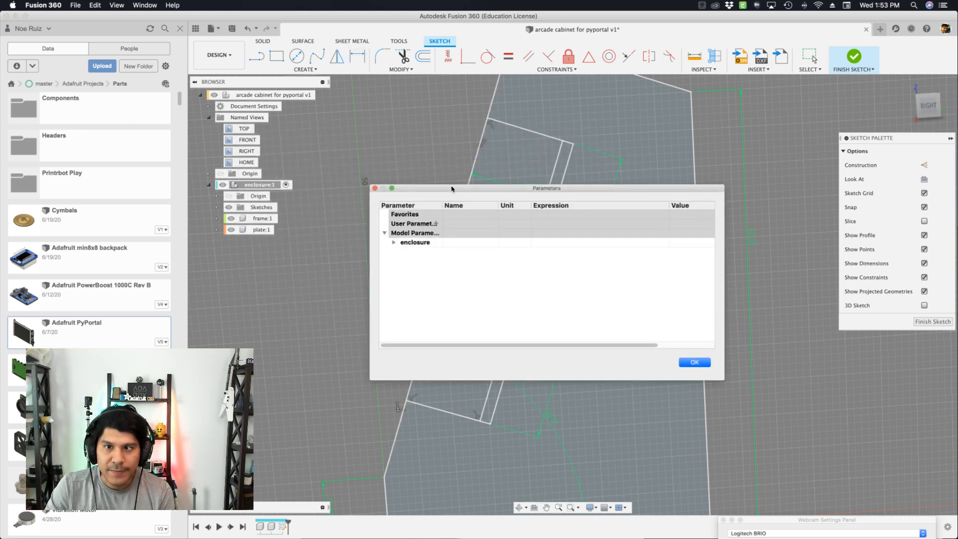
click(436, 224)
text(this)
key(Tab)
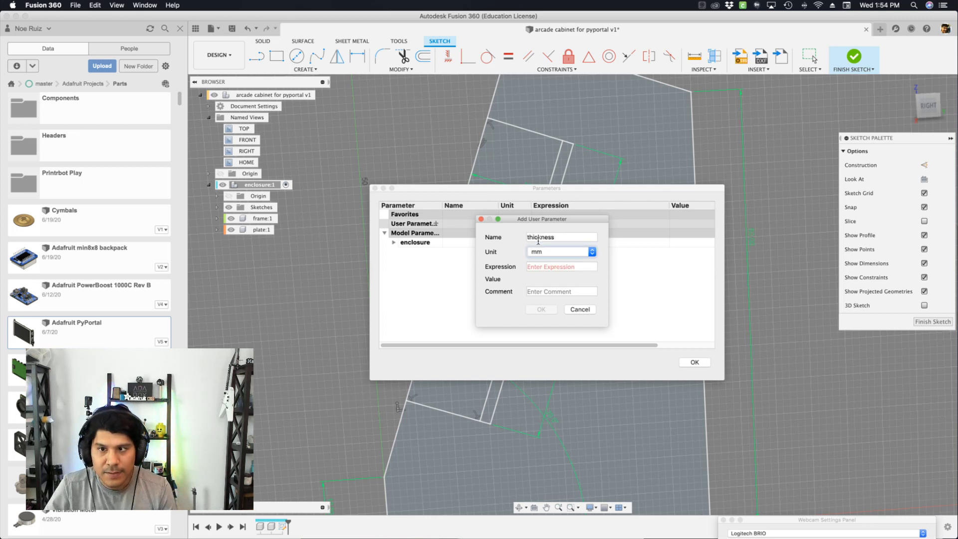
key(Tab)
text(1.5)
key(Return)
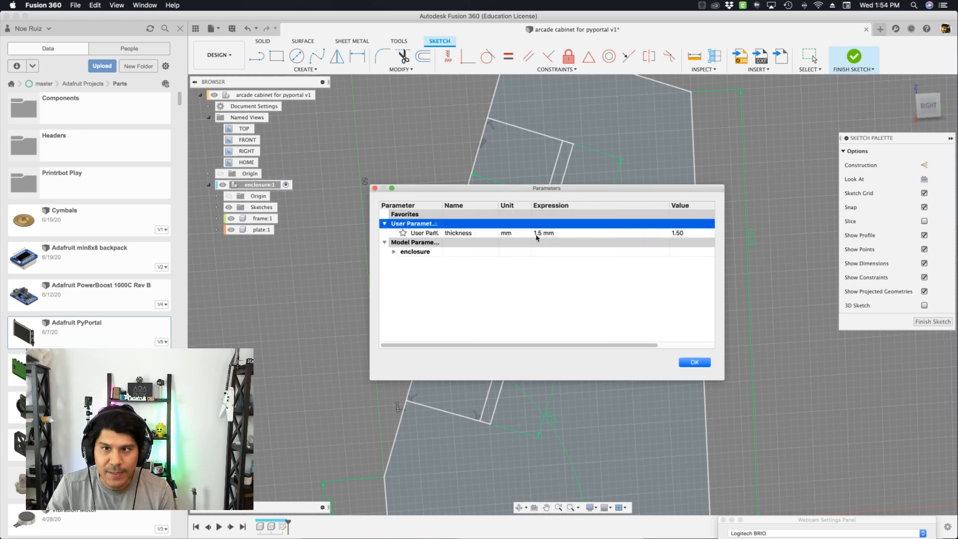
click(701, 361)
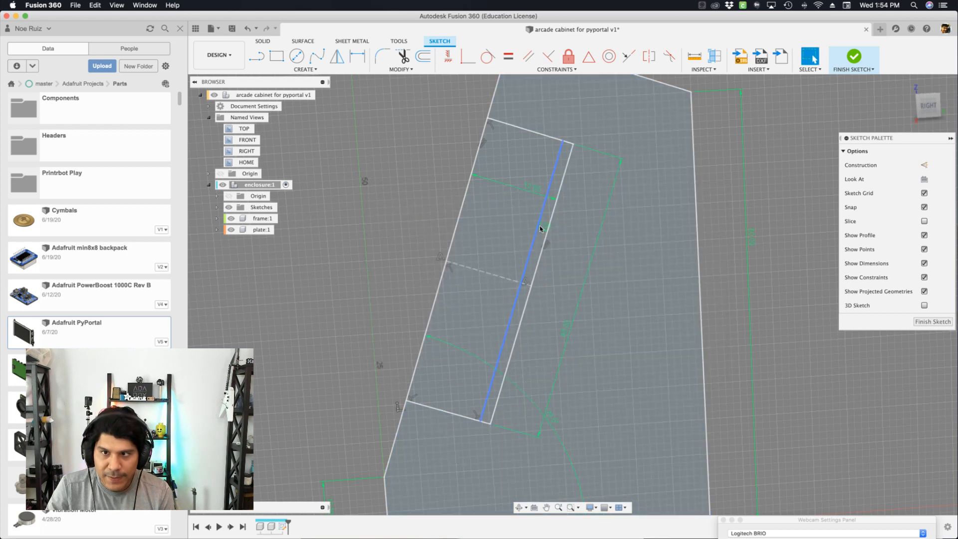
Set the narrow gap's dimension to the thickness parameter and finish the sketch
double_click(541, 227)
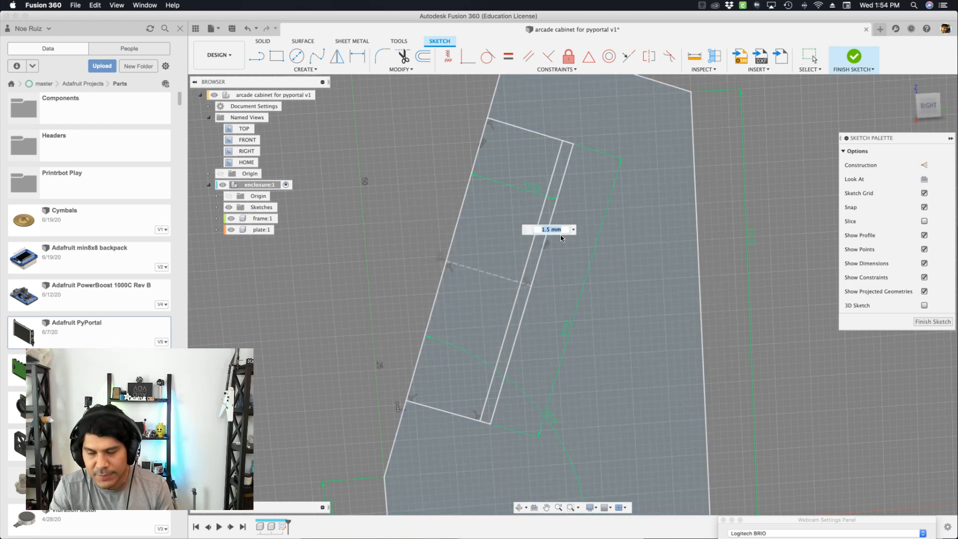
text(thickness)
key(Return)
scroll(549, 228, down, 2)
scroll(581, 118, down, 1)
scroll(581, 117, down, 2)
scroll(516, 190, up, 1)
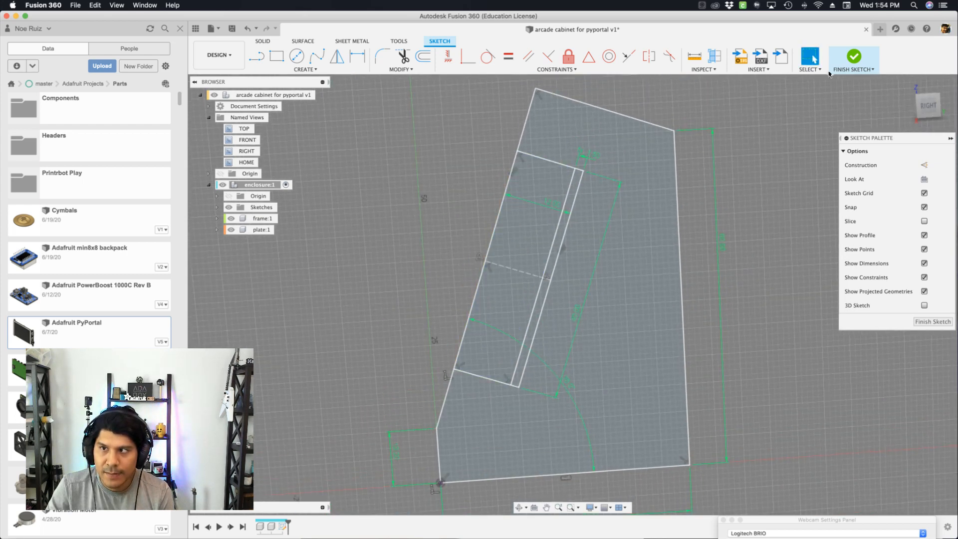
click(853, 58)
mouse_move(479, 183)
shift+middle_down()
mouse_move(507, 190)
mouse_move(511, 180)
shift+middle_up()
mouse_move(257, 188)
shift+middle_down()
mouse_move(334, 195)
mouse_move(603, 261)
mouse_move(445, 264)
shift+middle_up()
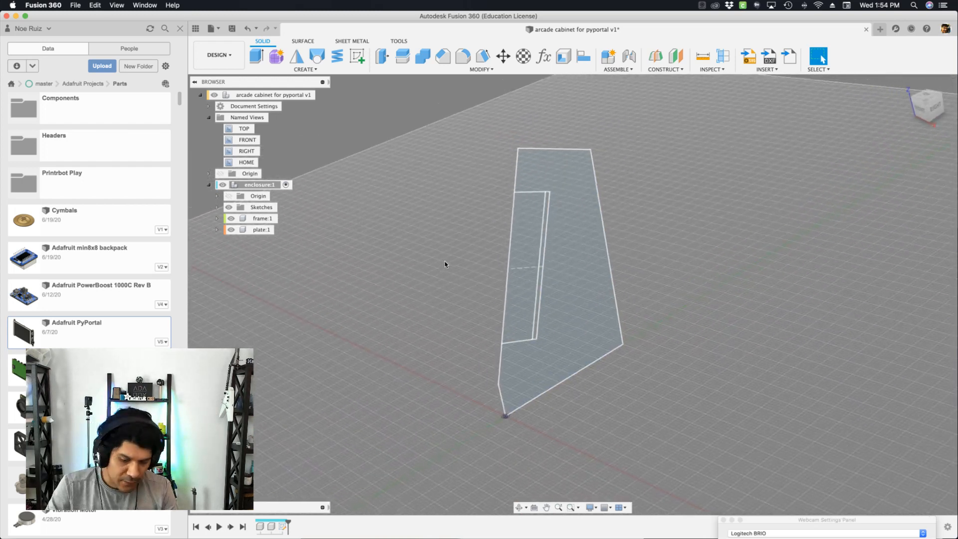
Add a user parameter named boxWidth in mm with the expression 50
key(u)
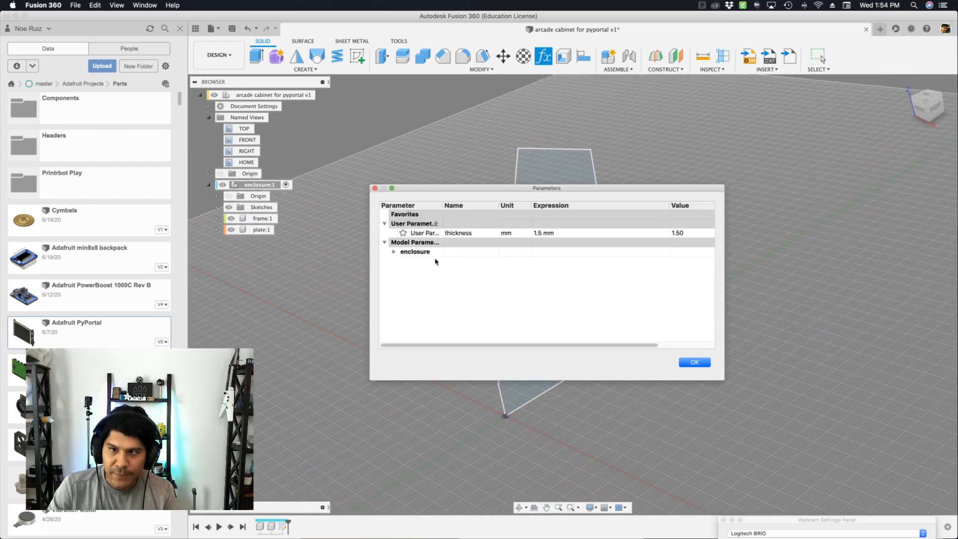
click(436, 224)
text(wid)
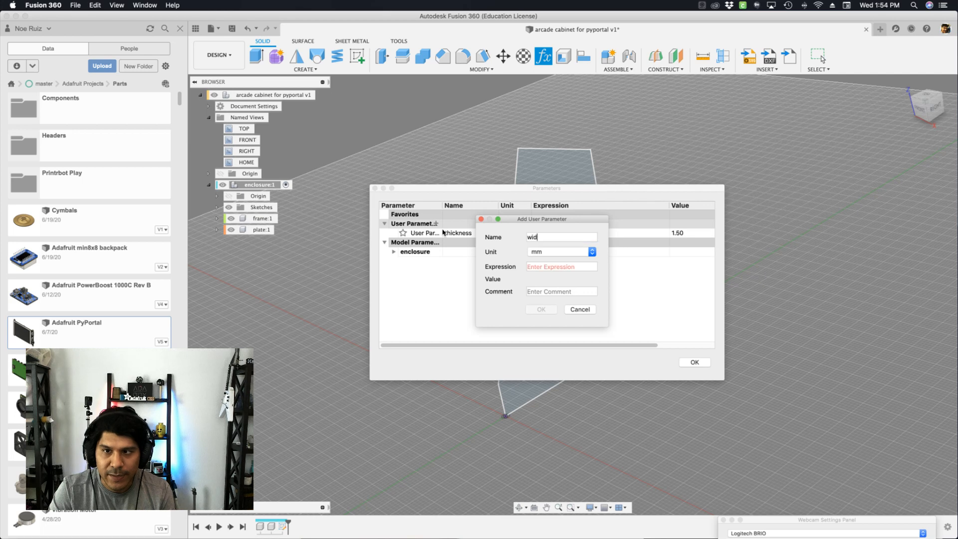
text(th)
key(super+a)
text(frameWidth)
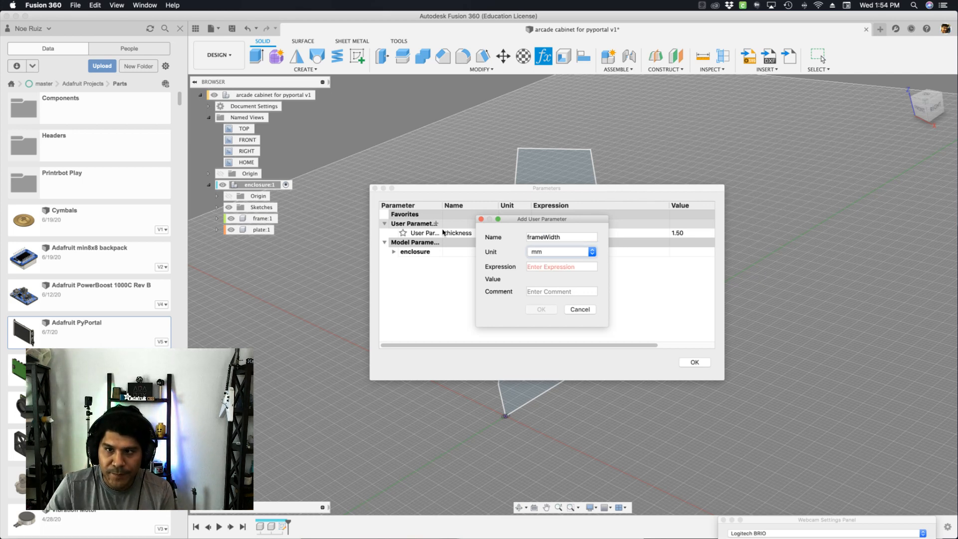
key(super+a)
text(bo)
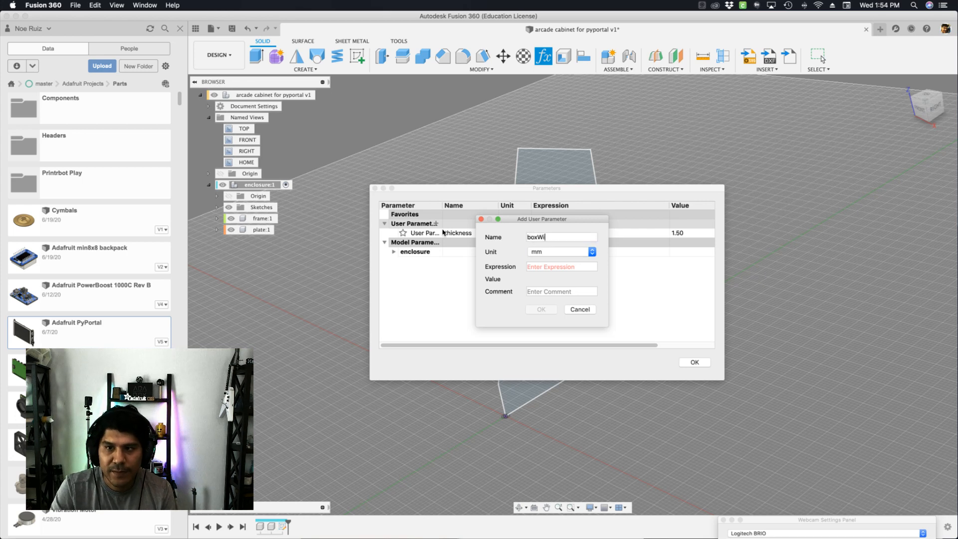
key(Tab)
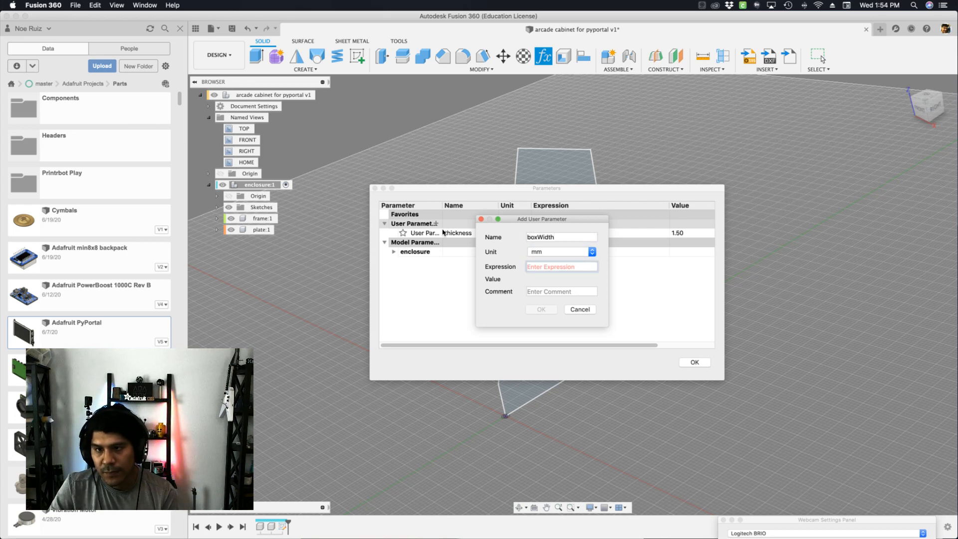
text(50)
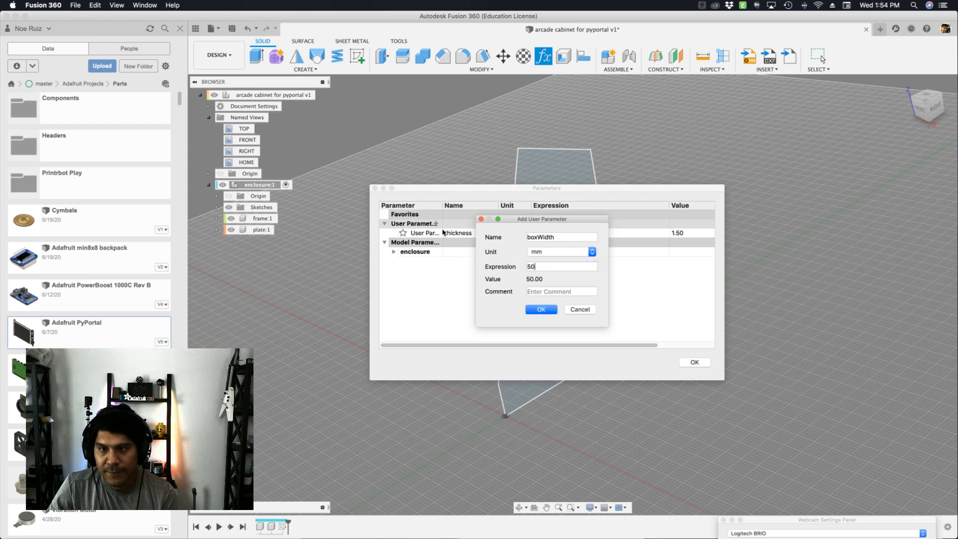
key(Return)
click(694, 361)
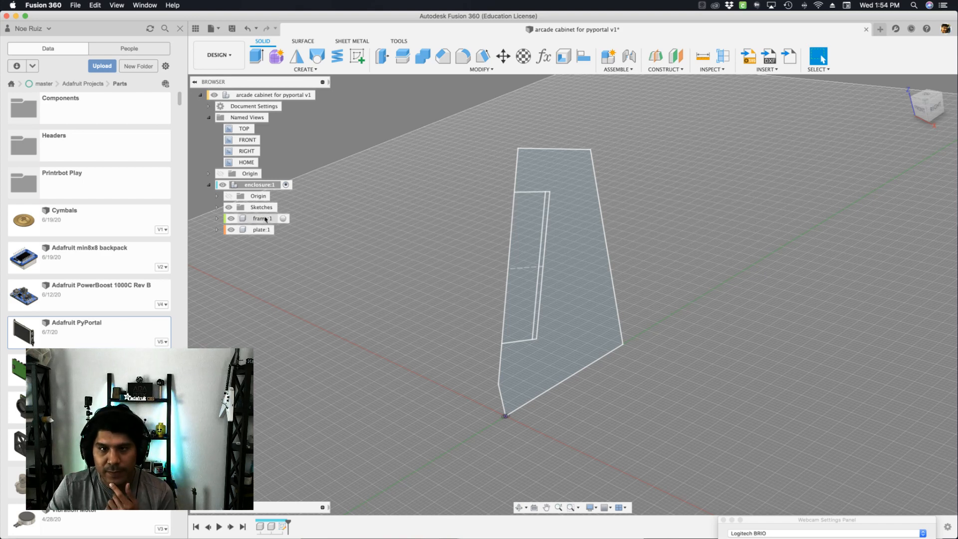
Activate the frame component within the enclosure
double_click(273, 218)
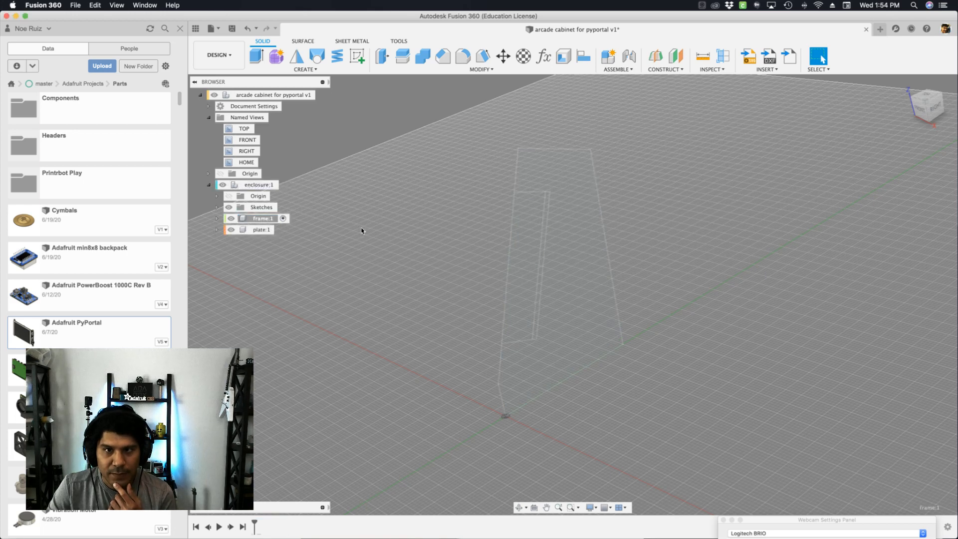
scroll(562, 164, up, 3)
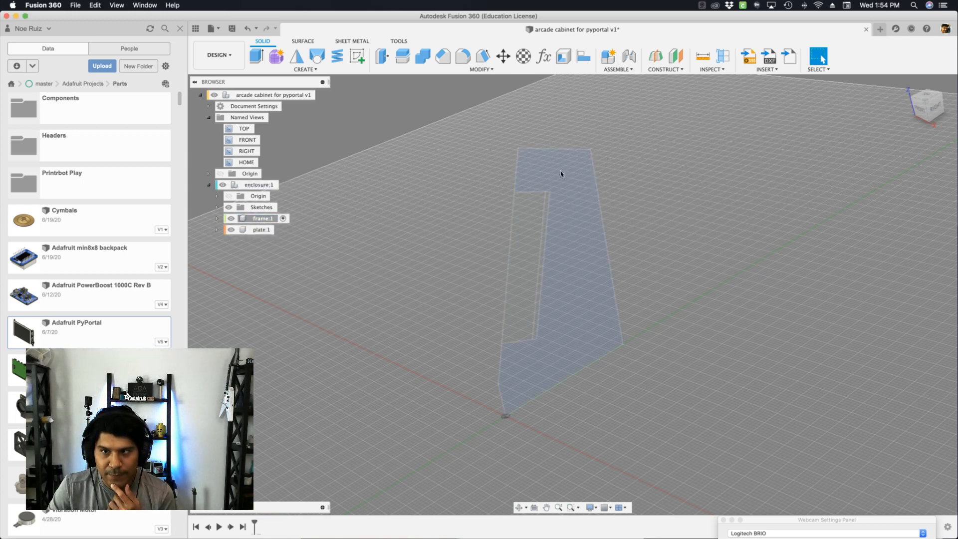
scroll(515, 139, down, 3)
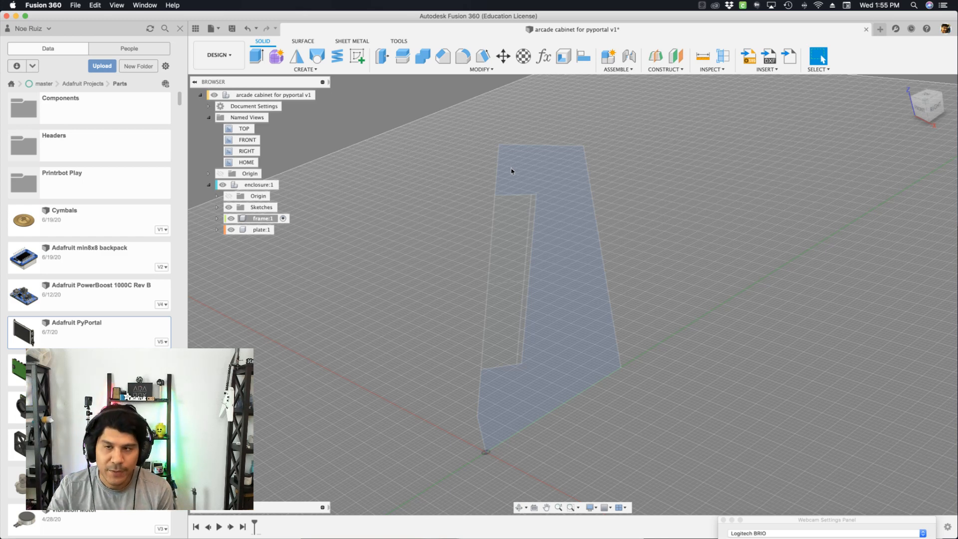
scroll(524, 169, up, 5)
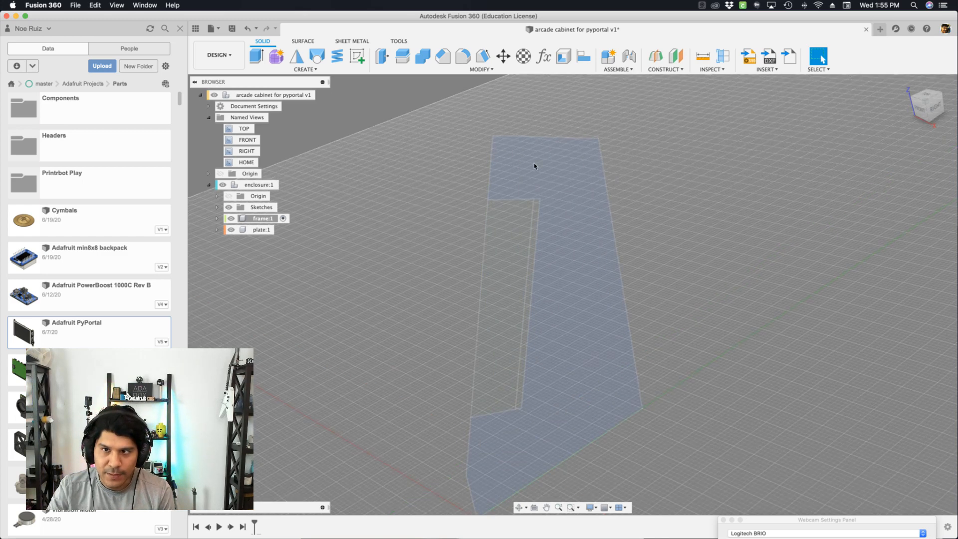
scroll(532, 170, down, 2)
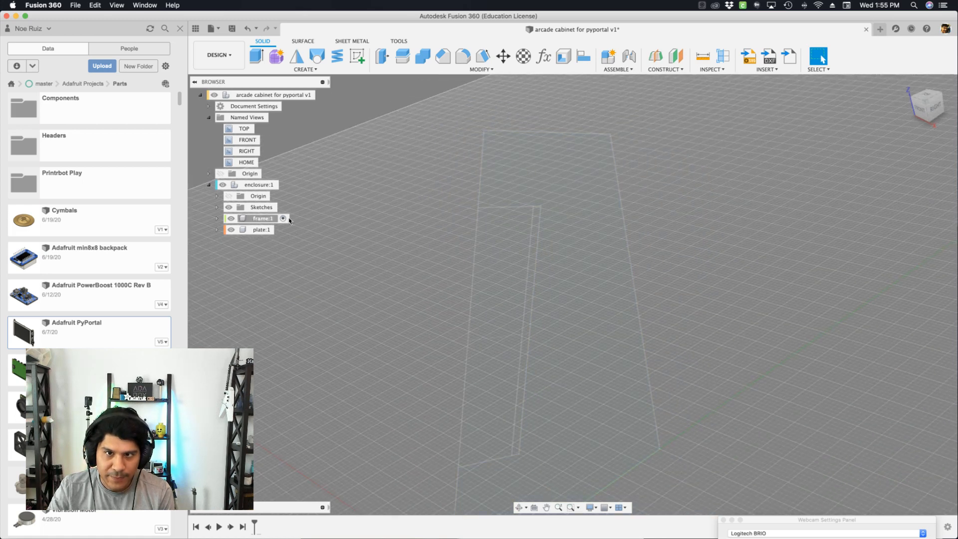
Start an Extrude using all three side-profile regions: the main body, the thin strip and the recess
click(554, 190)
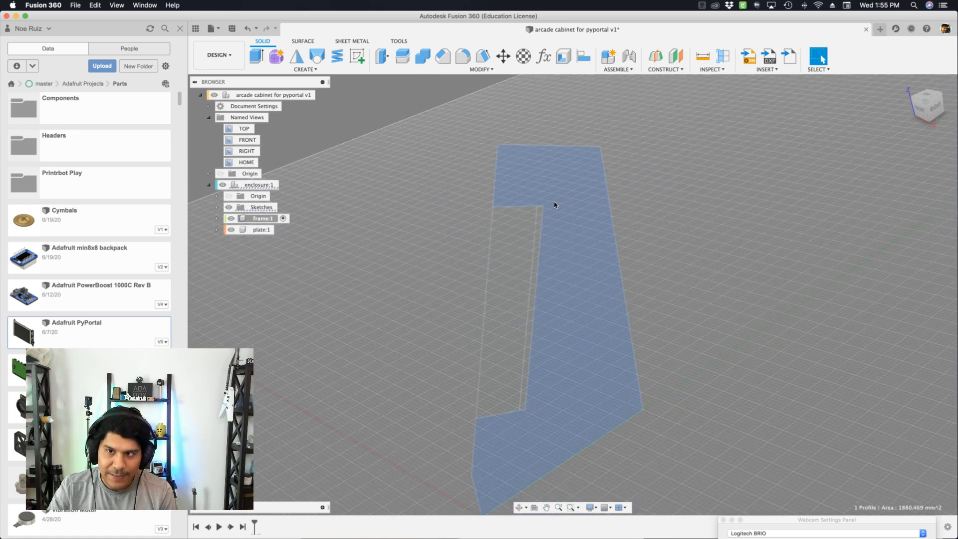
key(e)
scroll(555, 196, up, 2)
scroll(556, 197, up, 2)
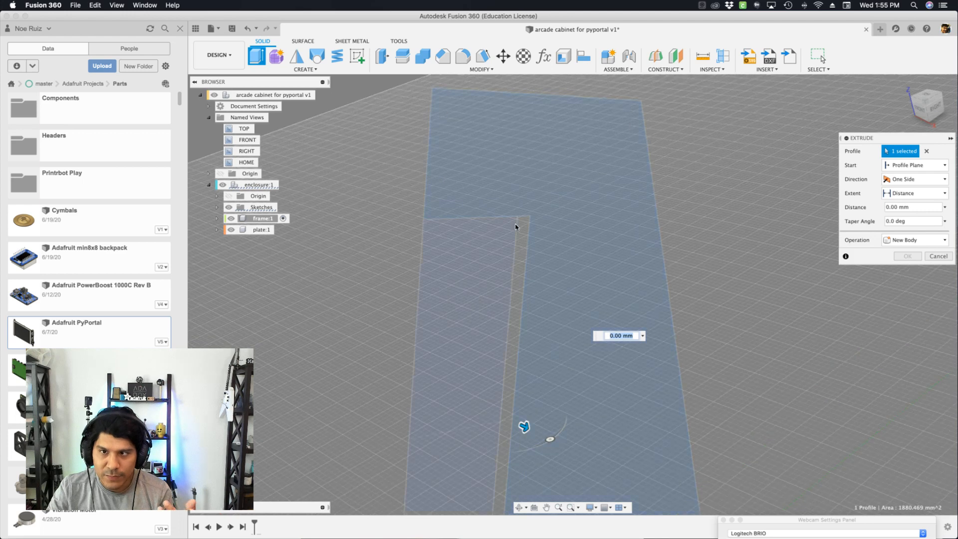
click(523, 227)
click(495, 231)
scroll(504, 145, down, 3)
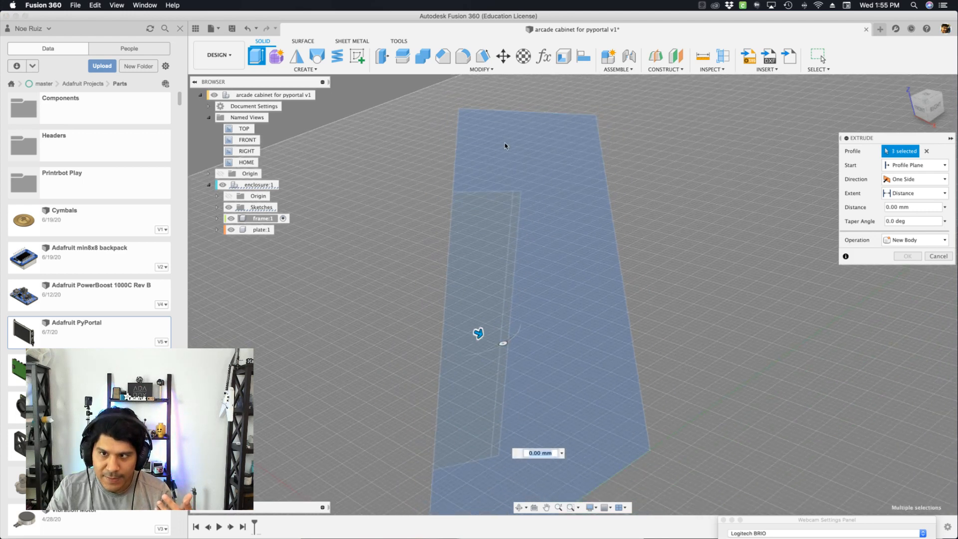
scroll(513, 227, down, 2)
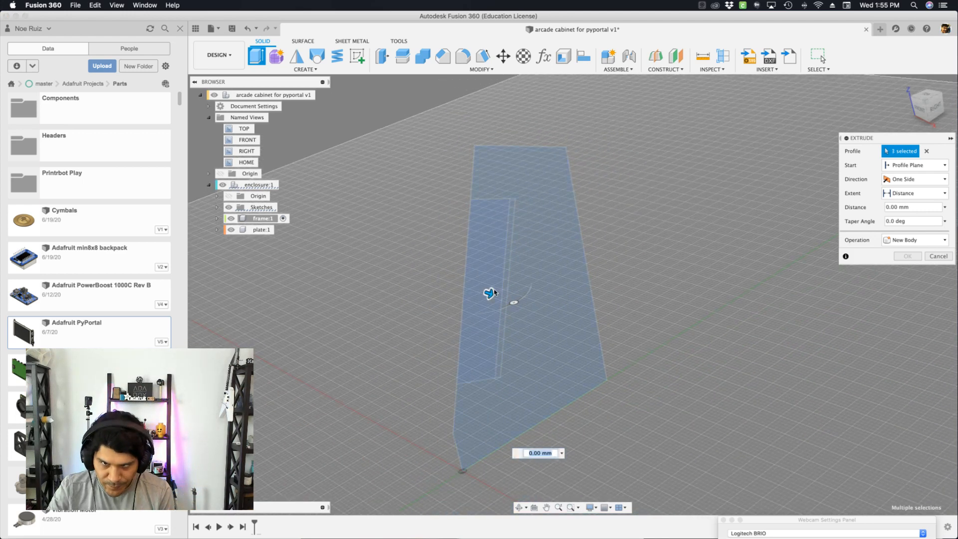
Pull the three-profile extrusion out to about 26 mm and set its direction to Symmetric
drag(491, 294, 576, 318)
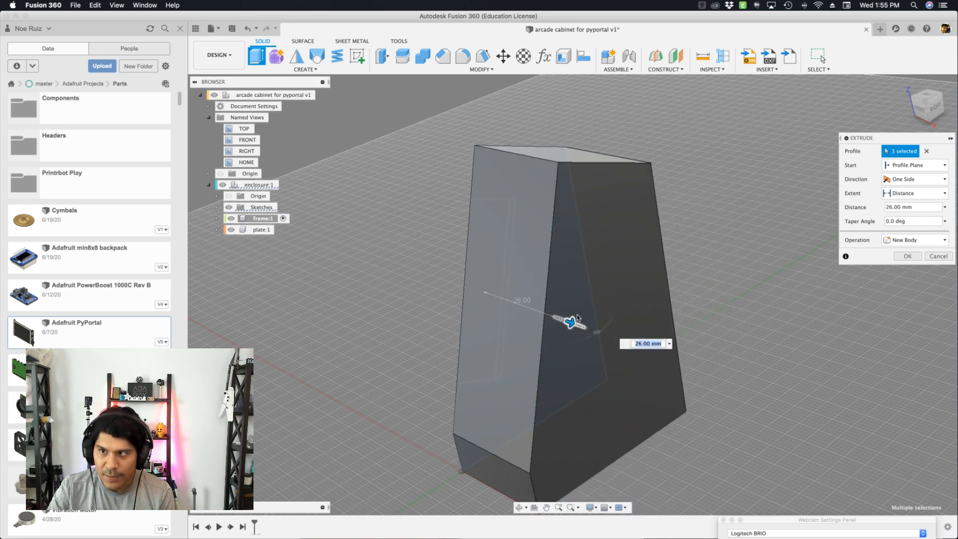
click(900, 179)
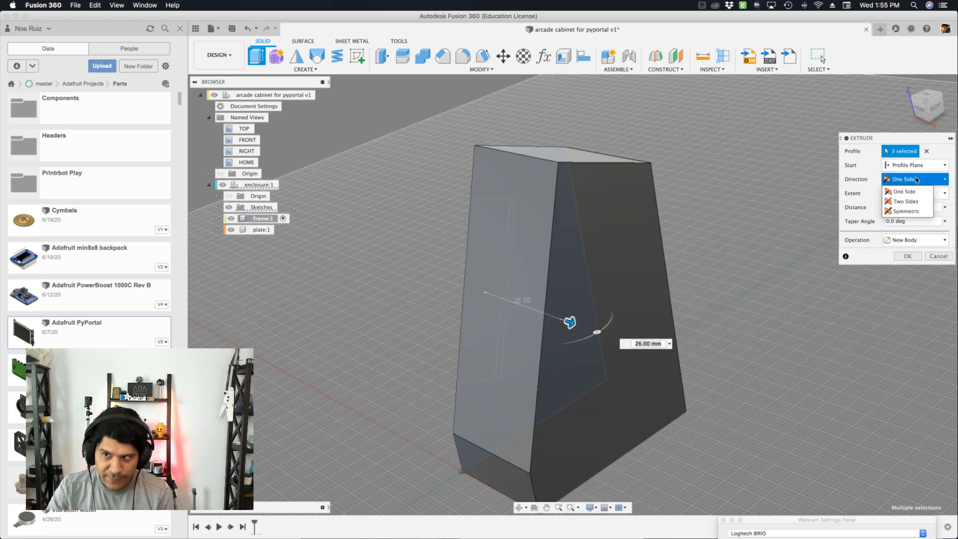
click(930, 214)
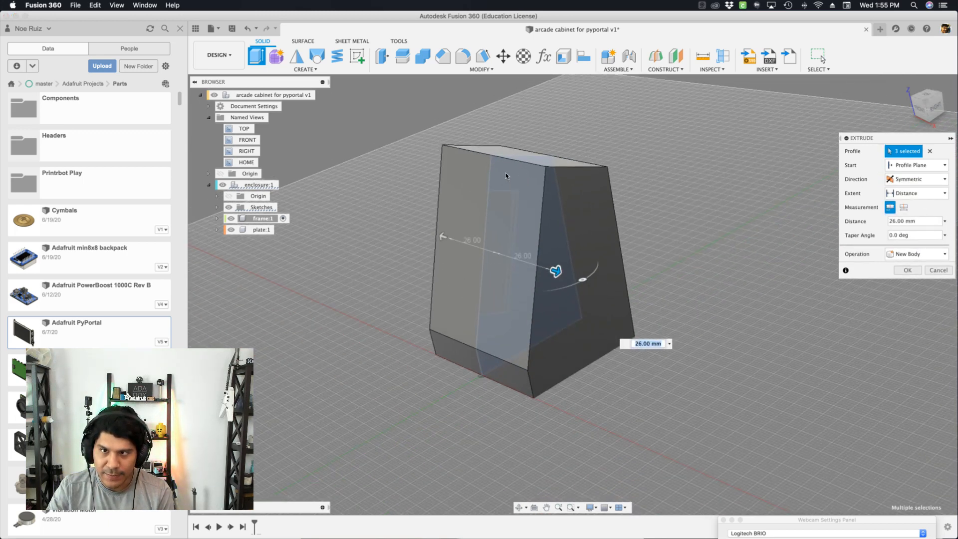
shift+middle_drag(465, 124, 513, 133)
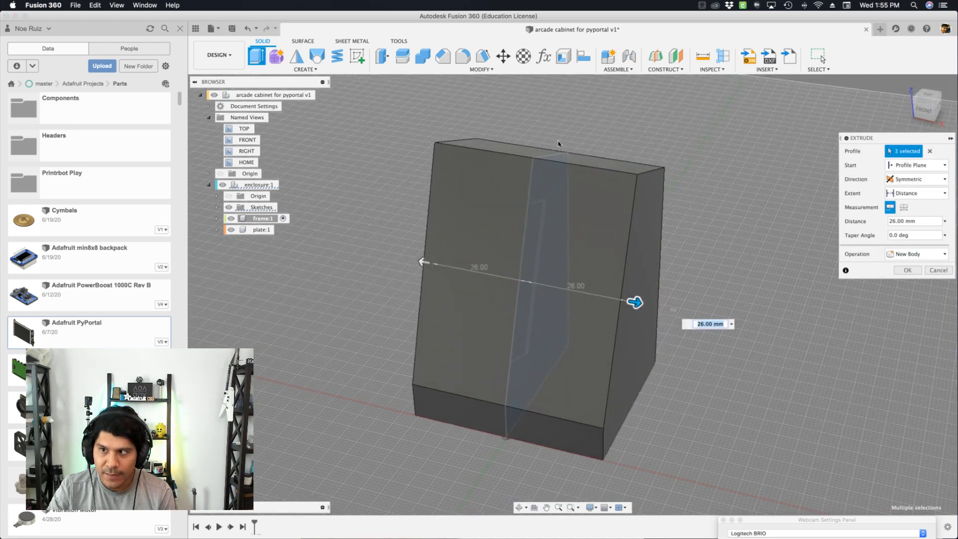
click(915, 195)
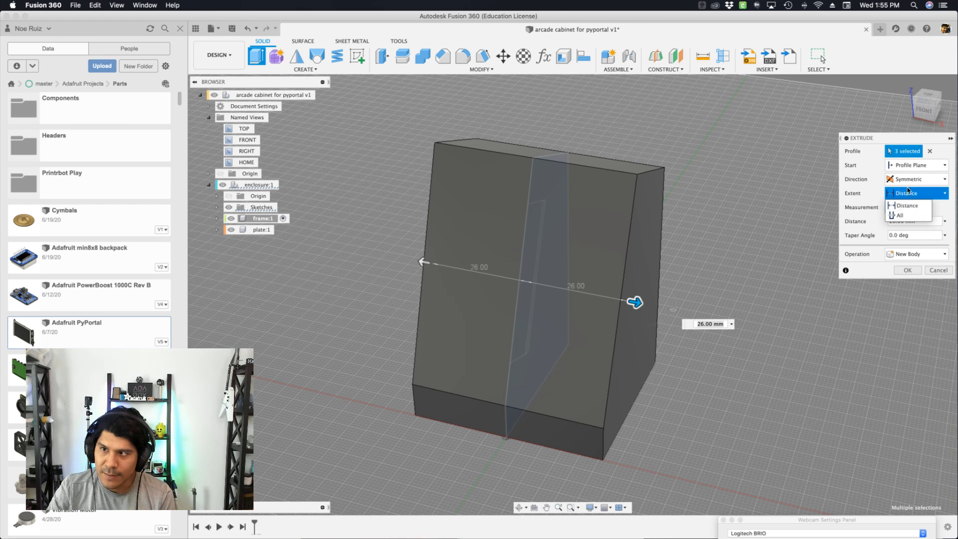
click(912, 194)
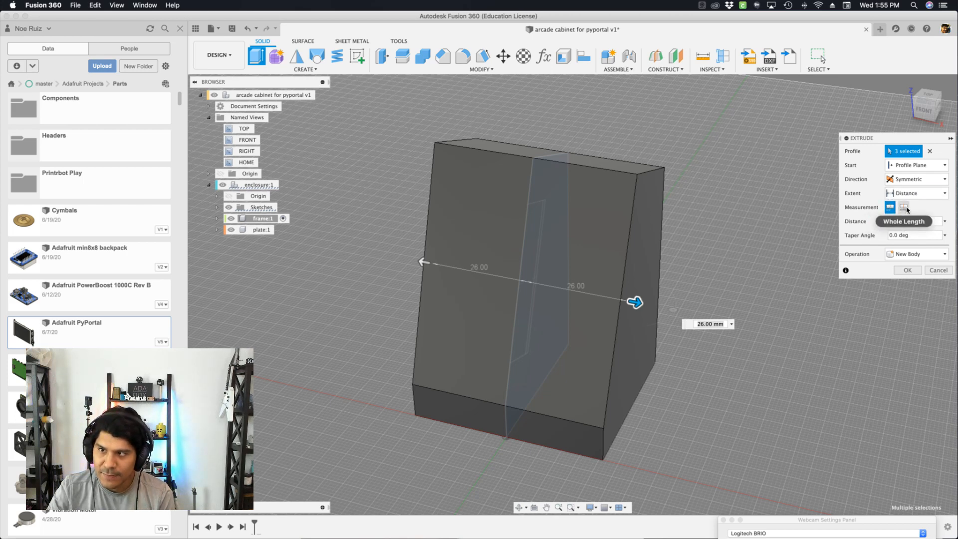
Compare symmetric measurement modes by trying Whole Length at about 49 mm and Half Length at about 30 mm
click(904, 207)
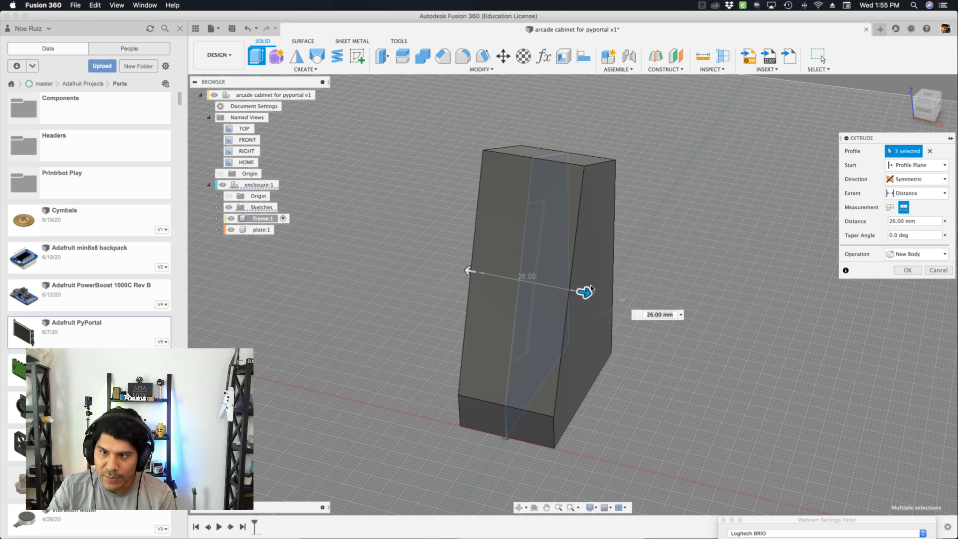
drag(585, 293, 665, 308)
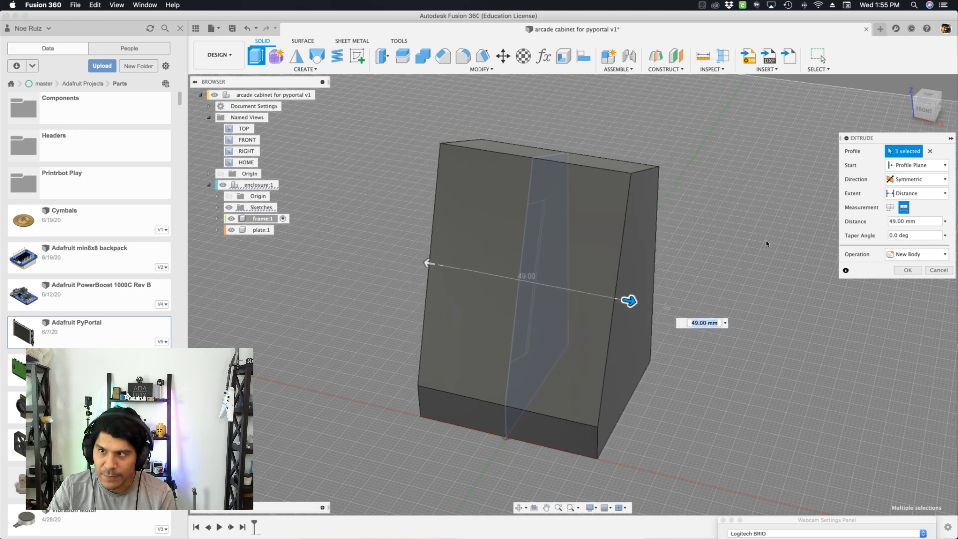
click(890, 207)
drag(728, 320, 649, 305)
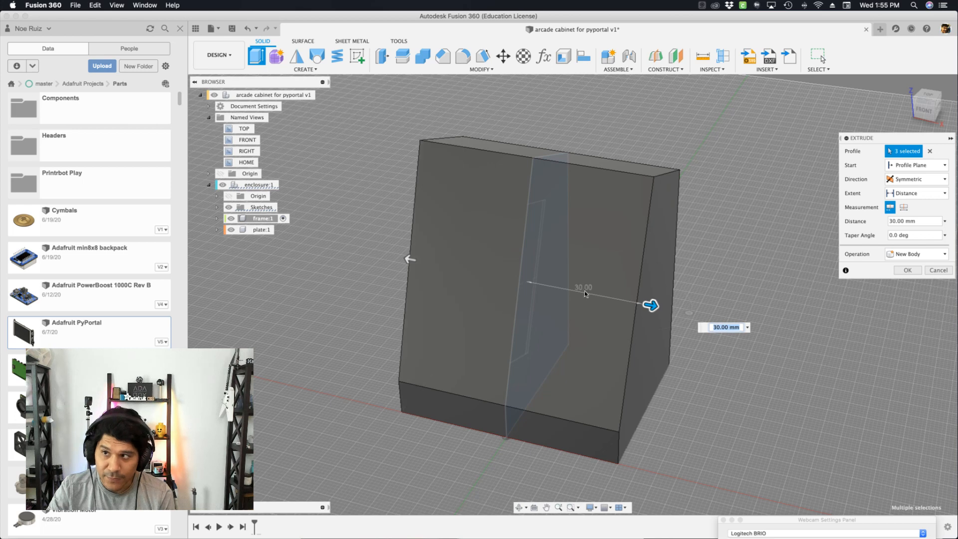
click(919, 193)
click(919, 205)
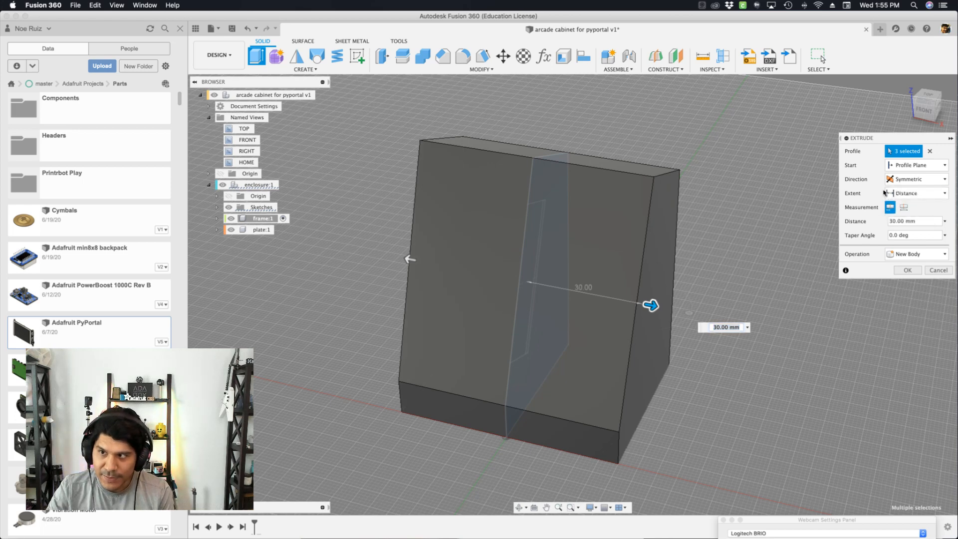
Extrude the profiles symmetrically as a new body, with a whole-length distance set to the boxWidth parameter
click(903, 207)
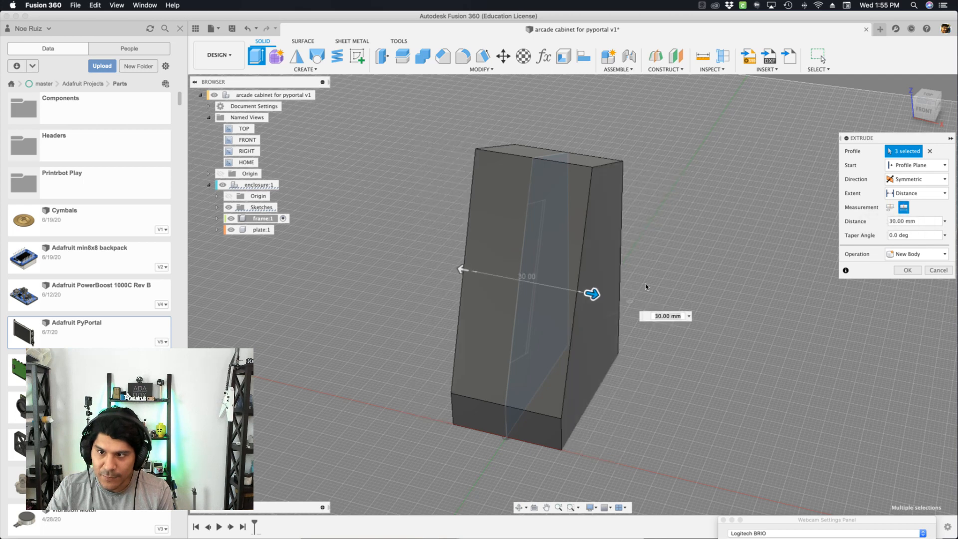
drag(592, 294, 643, 311)
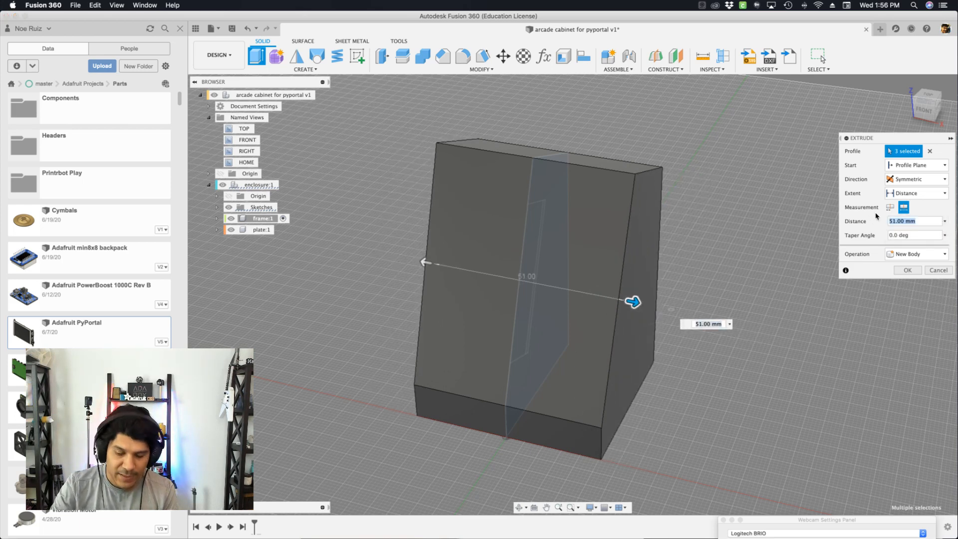
text(wid)
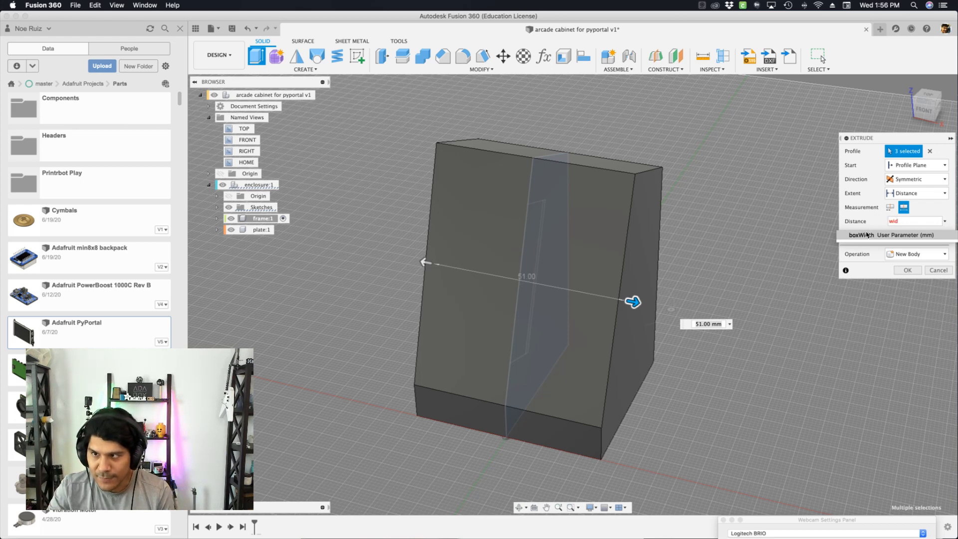
click(867, 234)
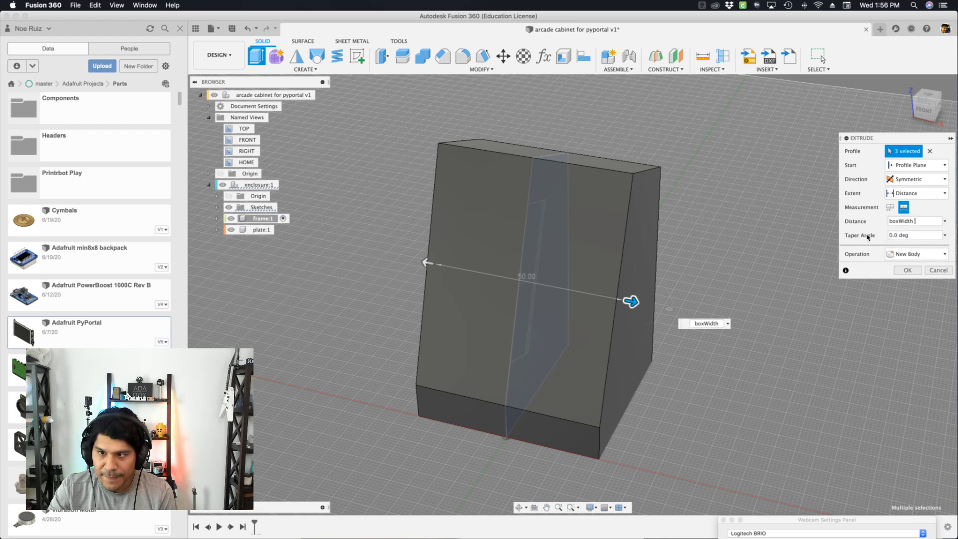
click(868, 221)
click(928, 225)
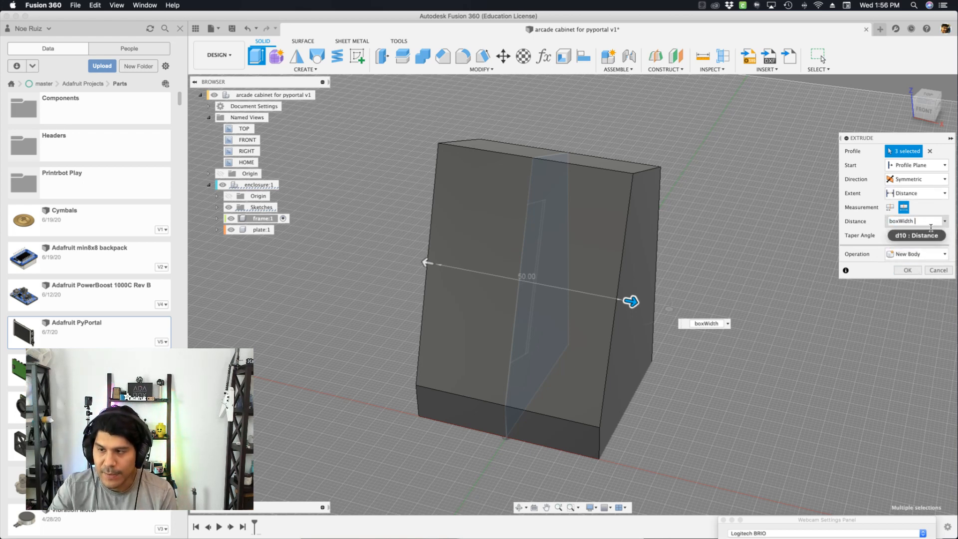
click(898, 254)
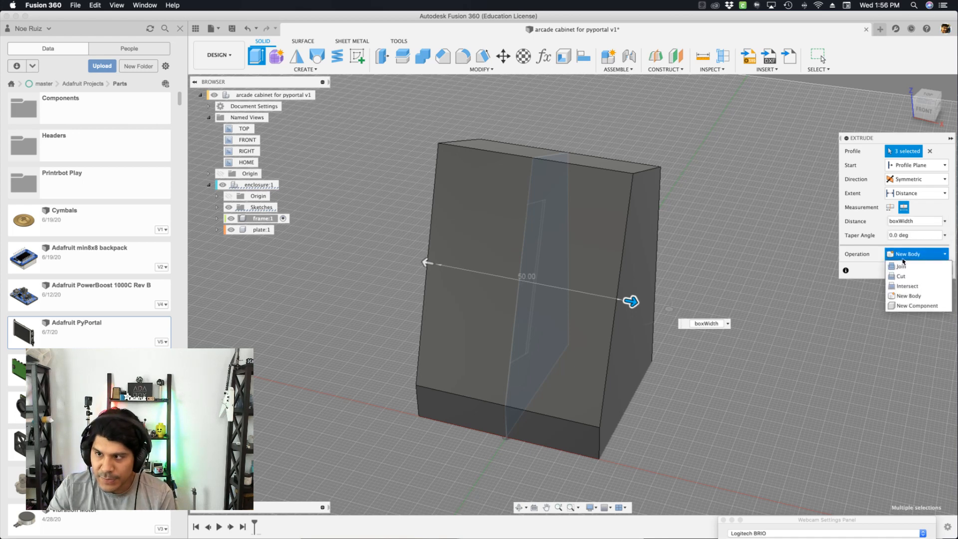
click(907, 256)
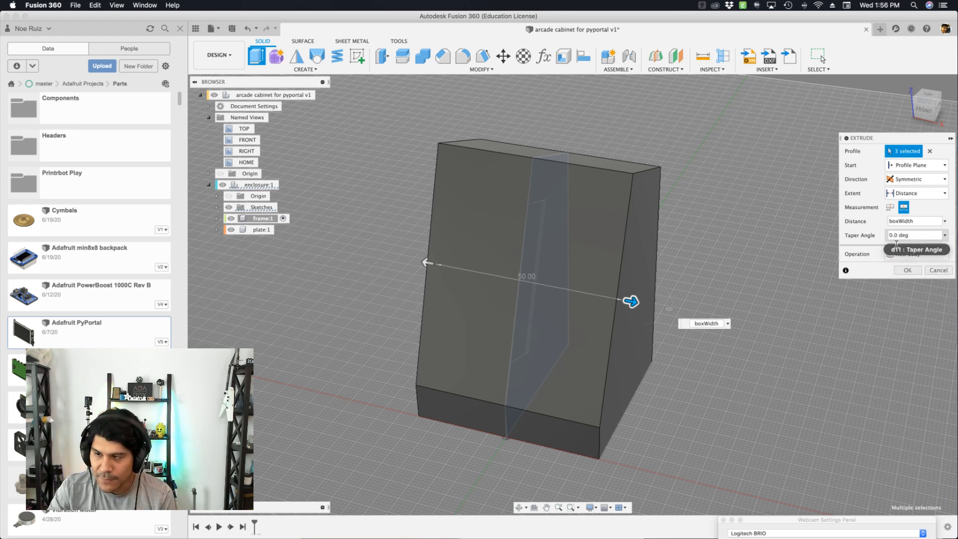
click(907, 270)
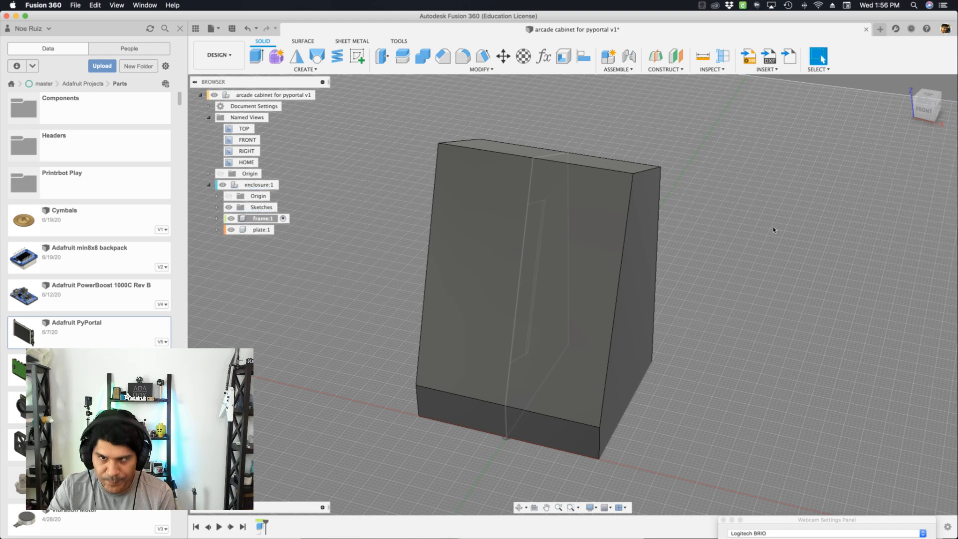
Select the frame body's sloped front, short lower front, top and back faces together
shift+middle_drag(780, 253, 759, 252)
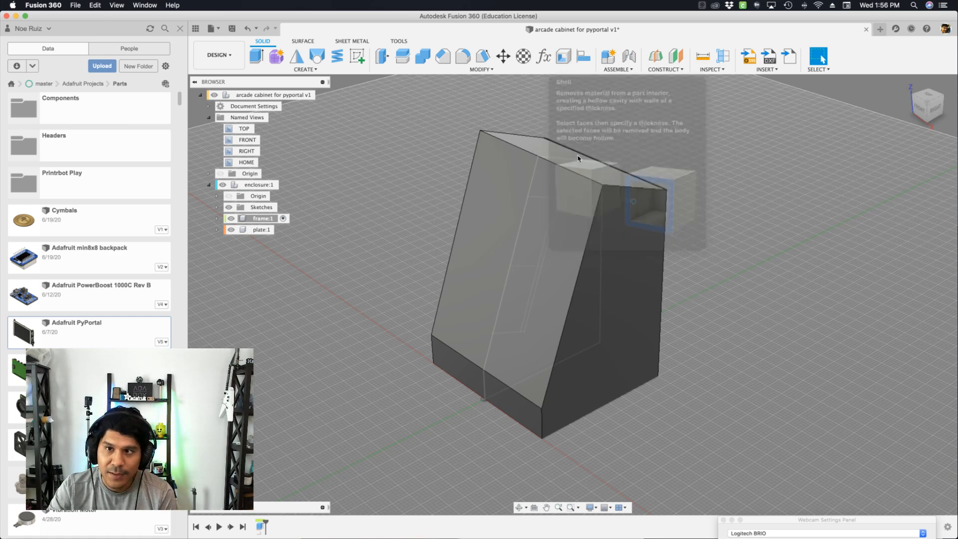
scroll(658, 143, up, 3)
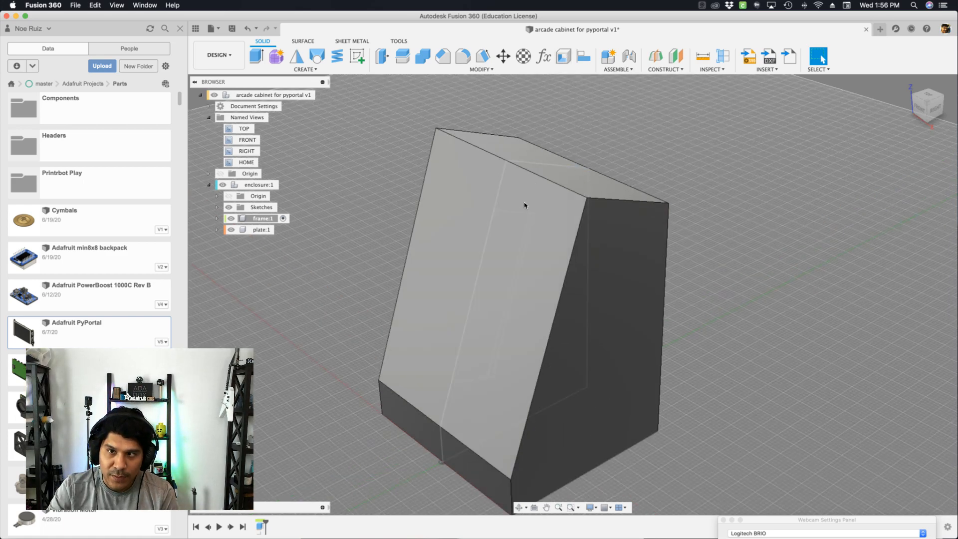
middle_drag(412, 165, 549, 143)
click(466, 168)
shift+click(549, 143)
shift+middle_drag(707, 205, 596, 212)
shift+click(596, 212)
shift+middle_drag(417, 207, 463, 188)
scroll(449, 300, up, 5)
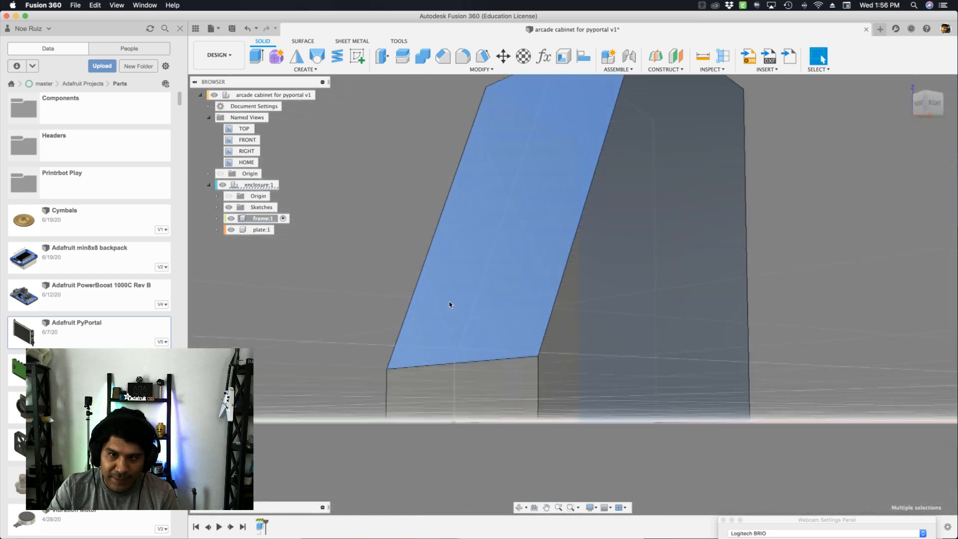
scroll(539, 303, down, 5)
shift+middle_drag(773, 327, 771, 364)
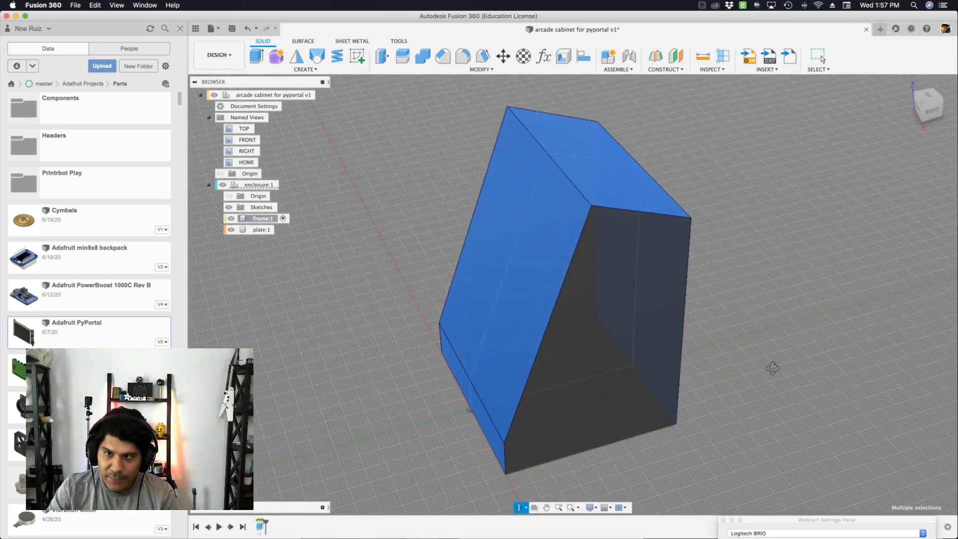
Shell the frame through the four selected faces, with the inside thickness set to the thickness parameter
click(563, 55)
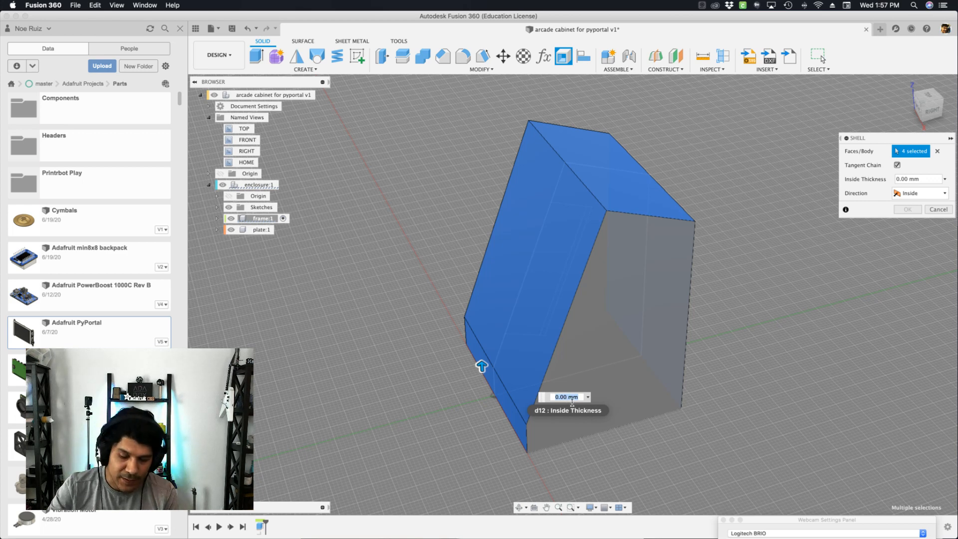
text(thi)
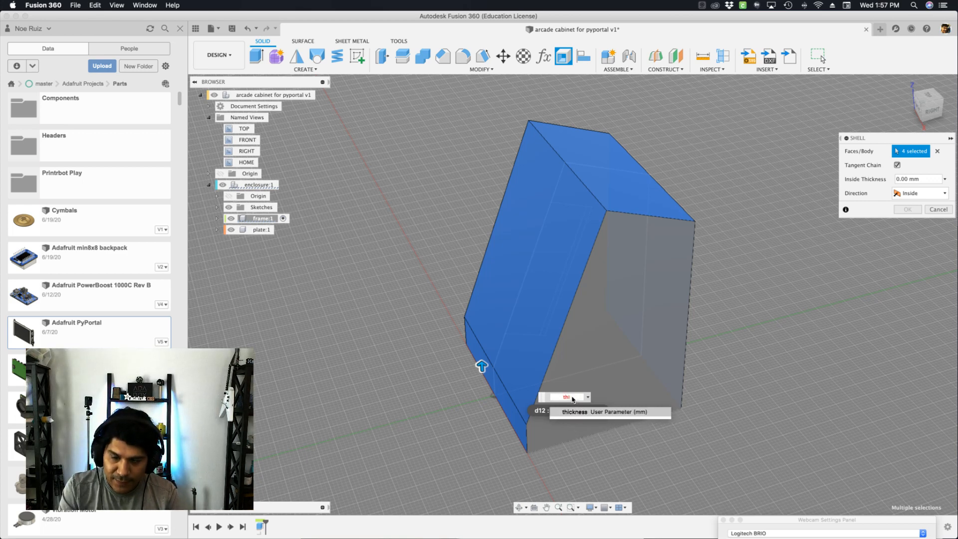
text(ckness)
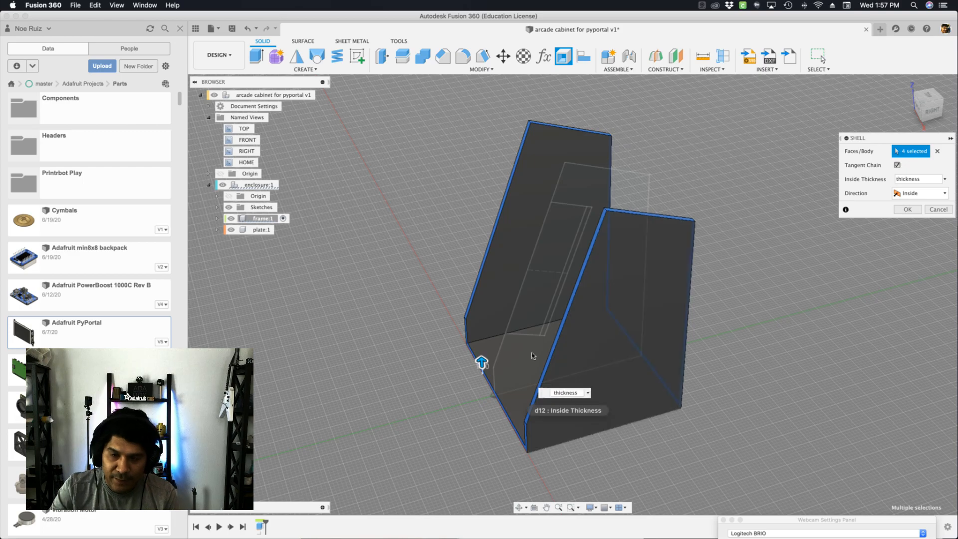
shift+middle_drag(426, 310, 606, 244)
shift+middle_drag(570, 294, 455, 281)
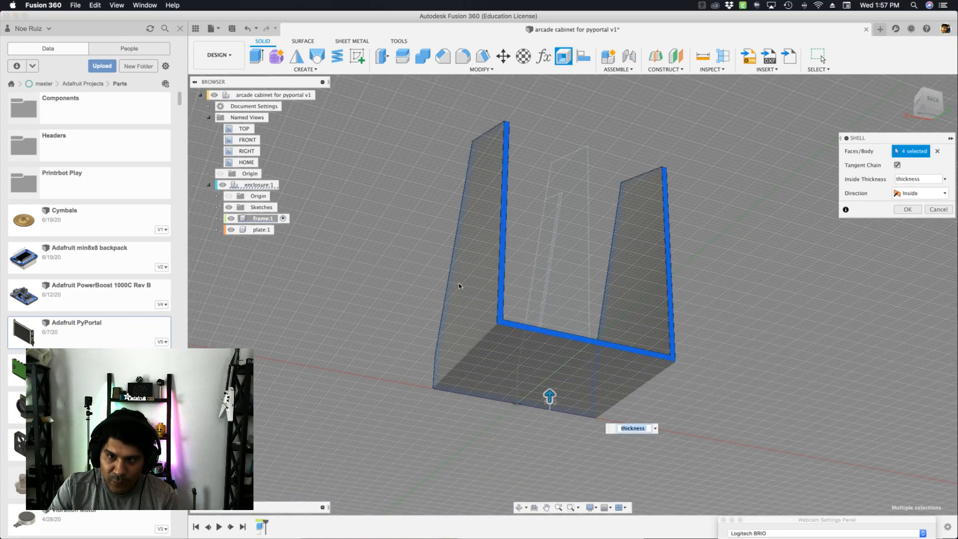
shift+middle_drag(692, 351, 449, 371)
shift+middle_drag(389, 374, 493, 351)
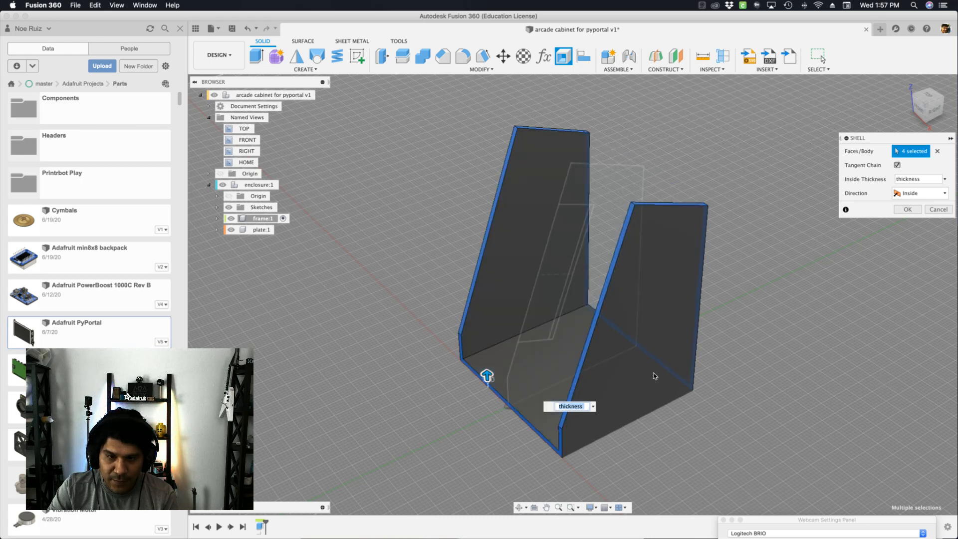
click(919, 209)
shift+middle_drag(757, 325, 698, 305)
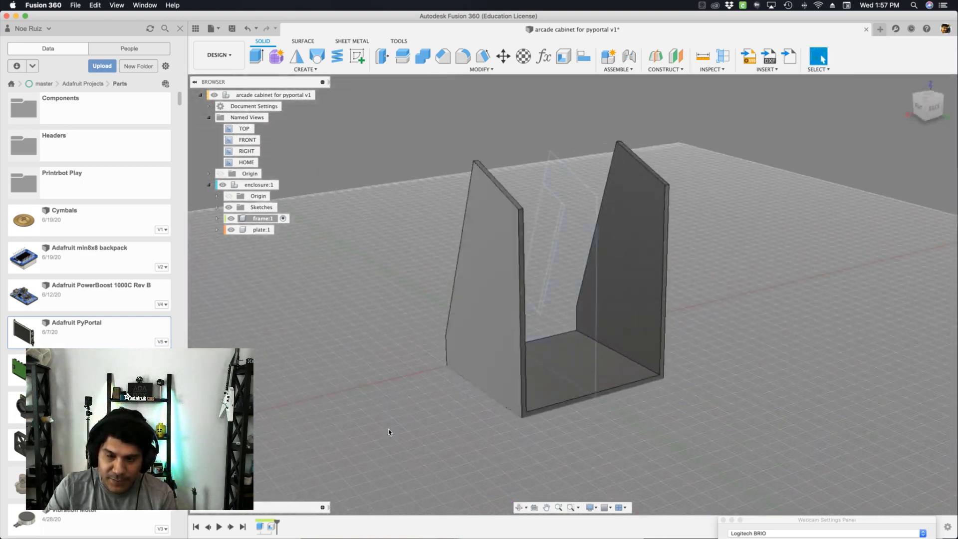
Examine the geometry made by the frame's extrude feature in the design history
click(271, 526)
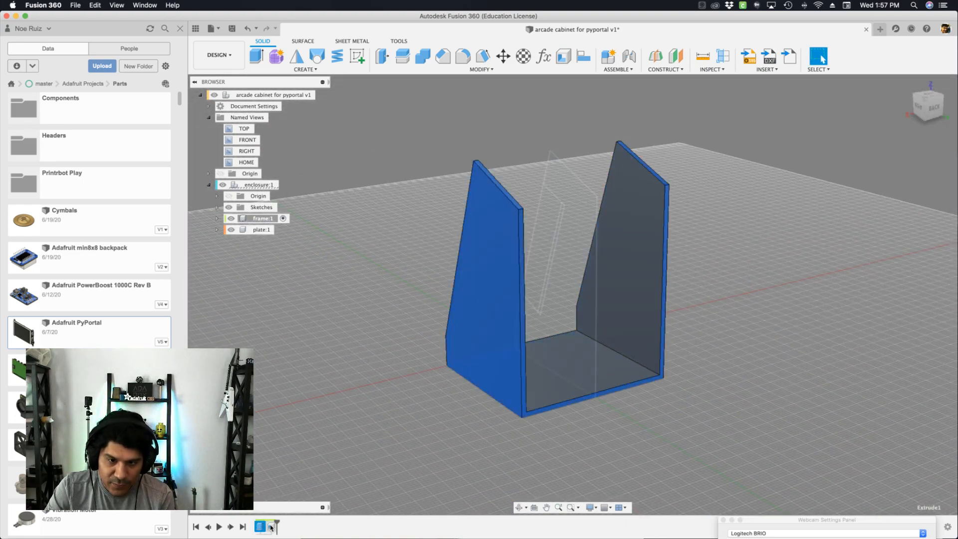
click(352, 364)
shift+middle_drag(367, 387, 428, 384)
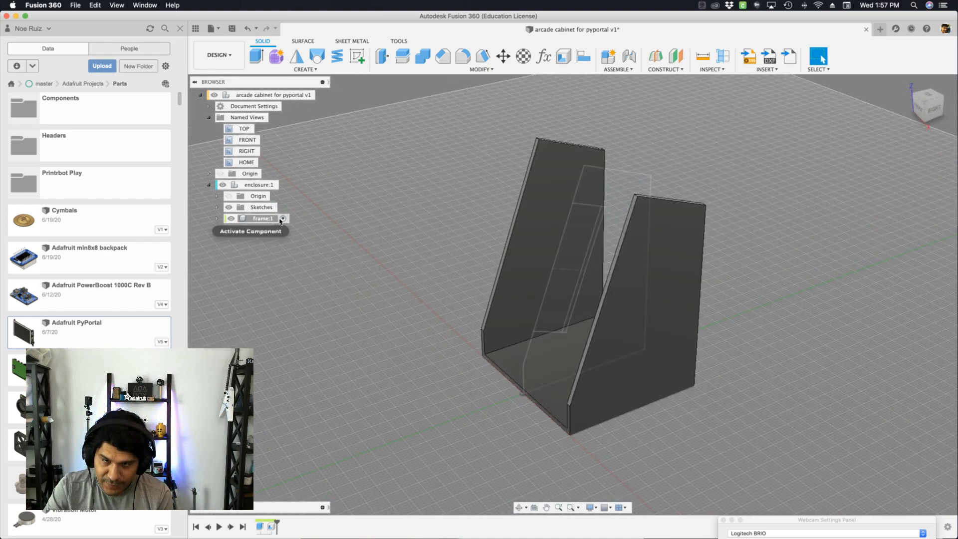
Activate the plate component and select the thin strip profile in the enclosure's side-profile sketch
click(281, 229)
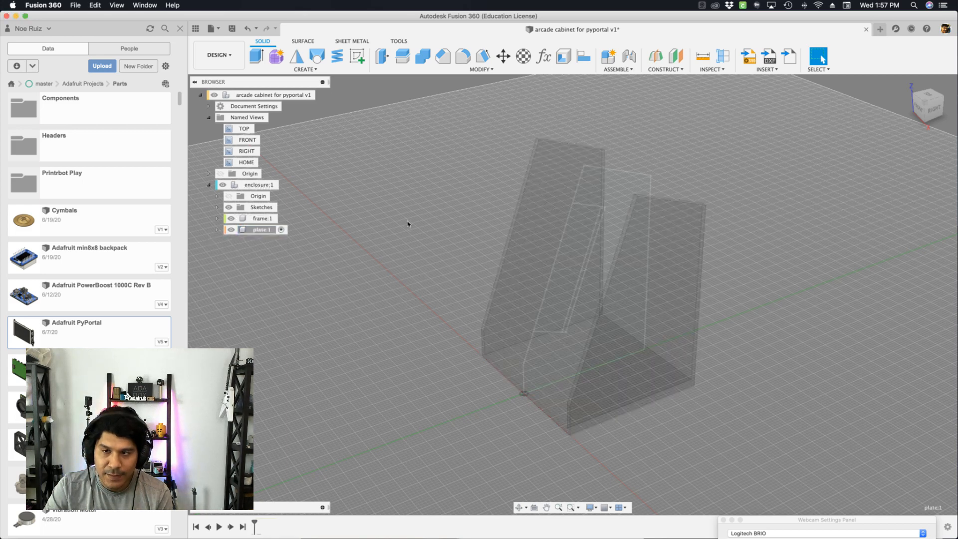
scroll(598, 210, up, 5)
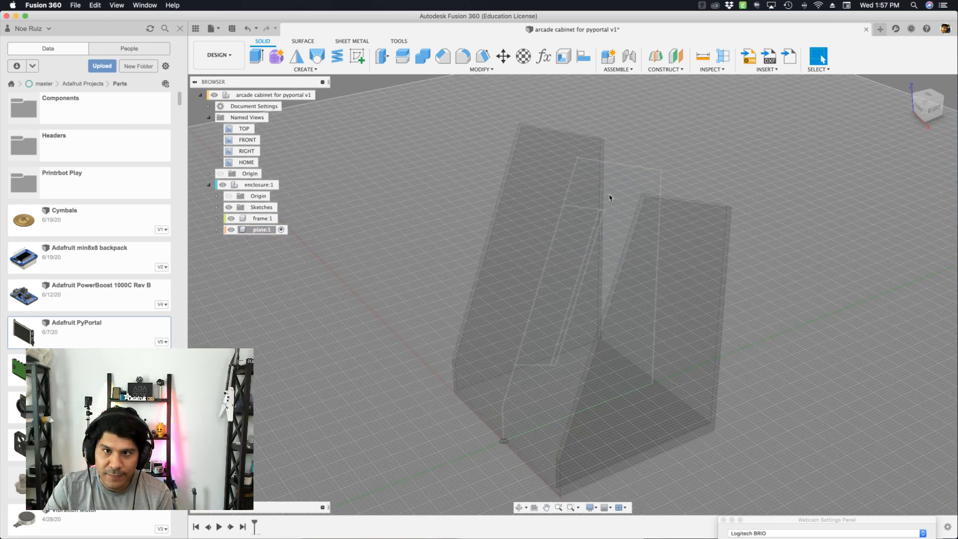
scroll(604, 204, up, 2)
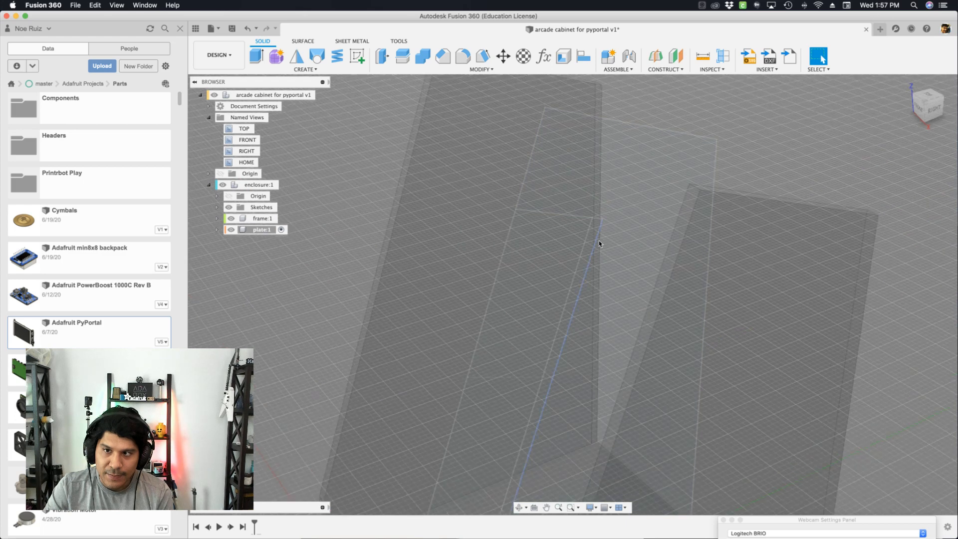
scroll(596, 223, down, 3)
scroll(595, 220, up, 5)
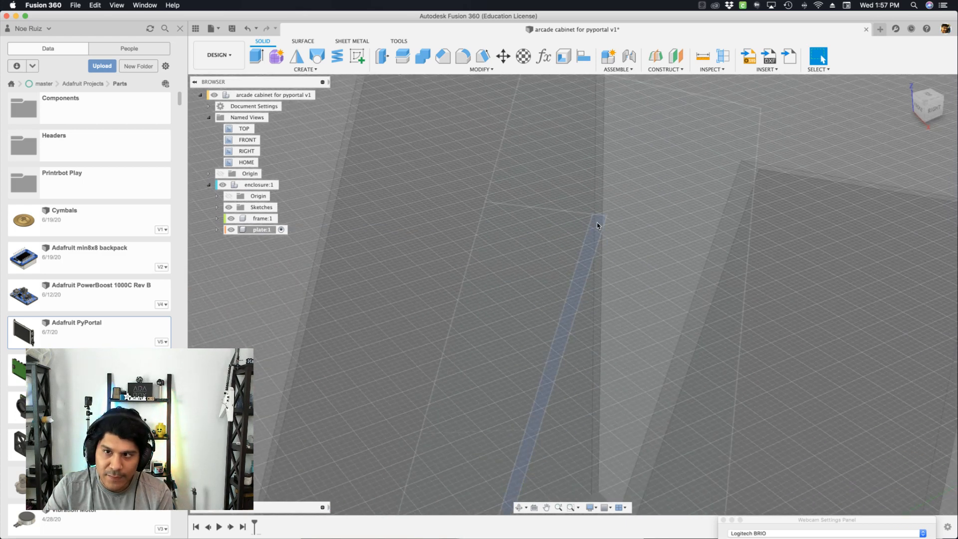
scroll(597, 225, down, 5)
scroll(538, 215, up, 5)
scroll(541, 228, down, 3)
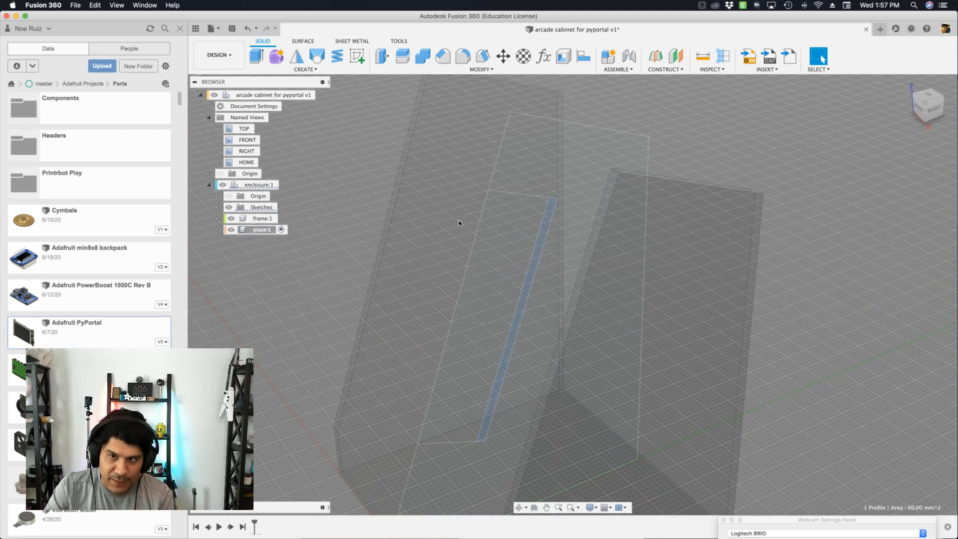
Extrude the thin strip profile symmetrically, using whole-length measurement and the boxWidth parameter as the distance
shift+middle_drag(455, 223, 498, 232)
key(e)
shift+middle_drag(410, 233, 441, 236)
drag(576, 321, 640, 330)
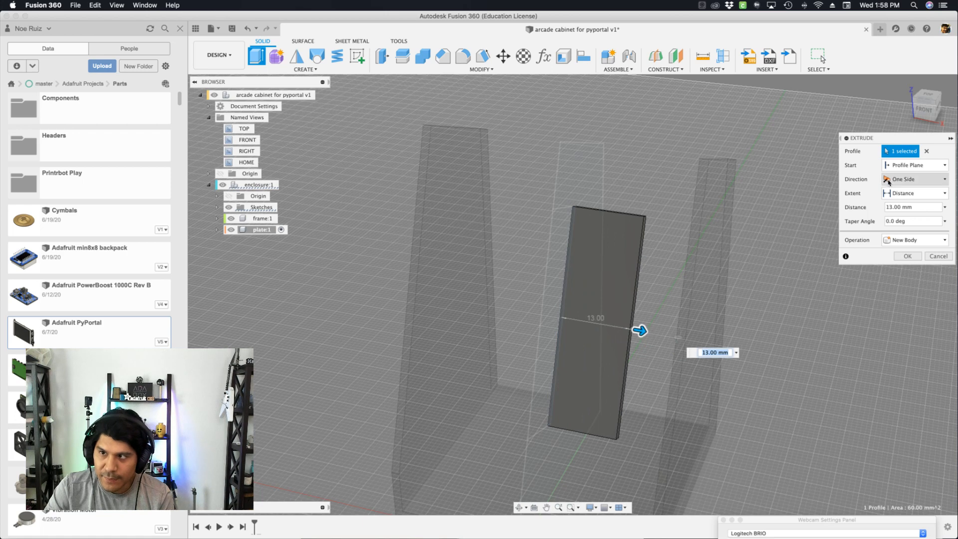
click(889, 181)
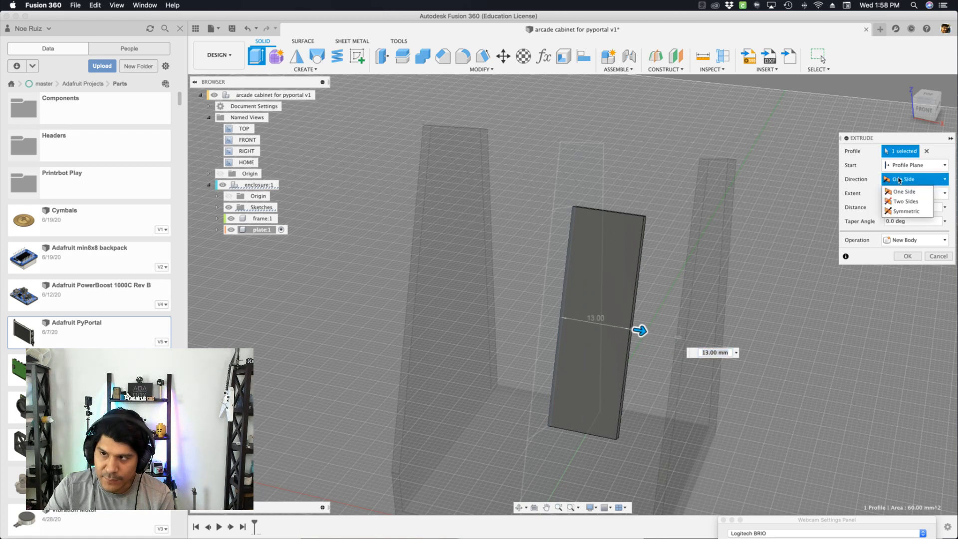
click(918, 211)
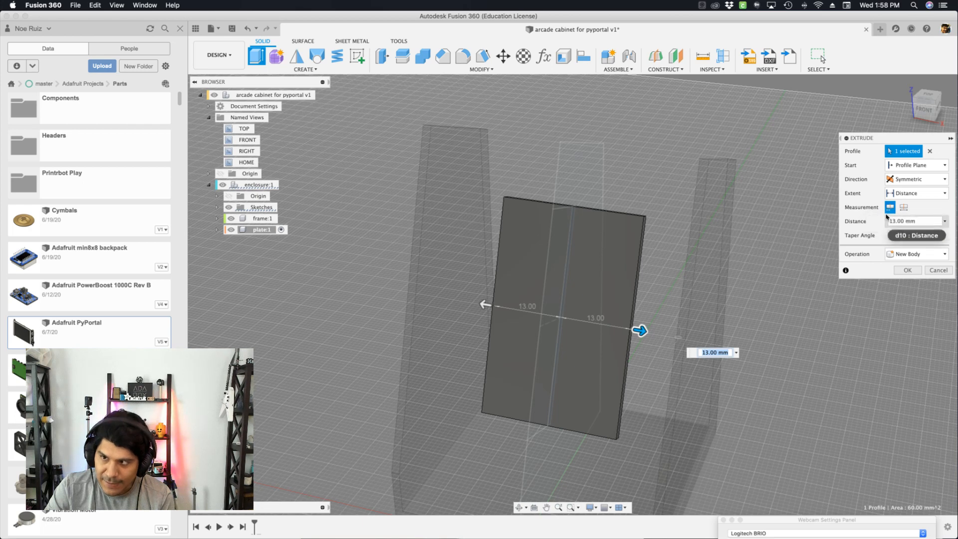
click(903, 207)
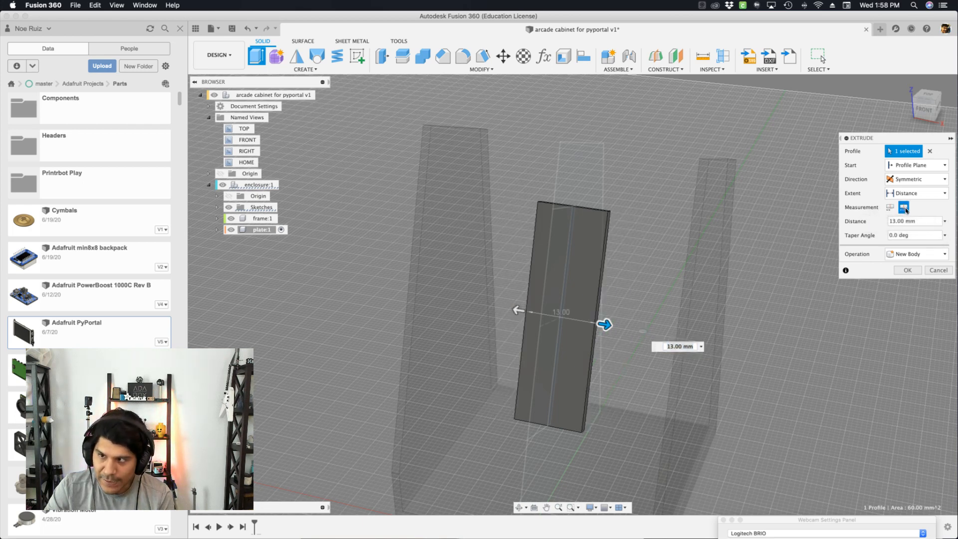
click(890, 223)
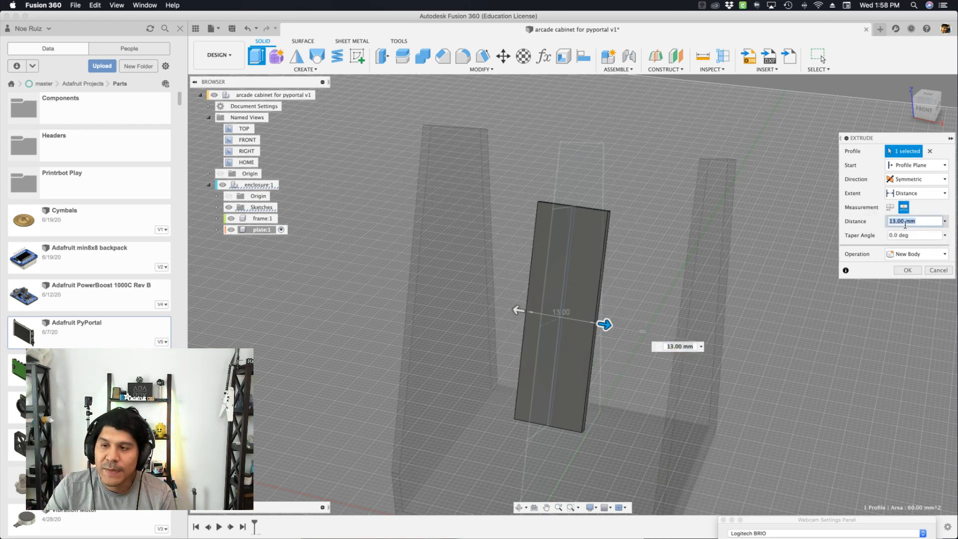
text(boxWidth)
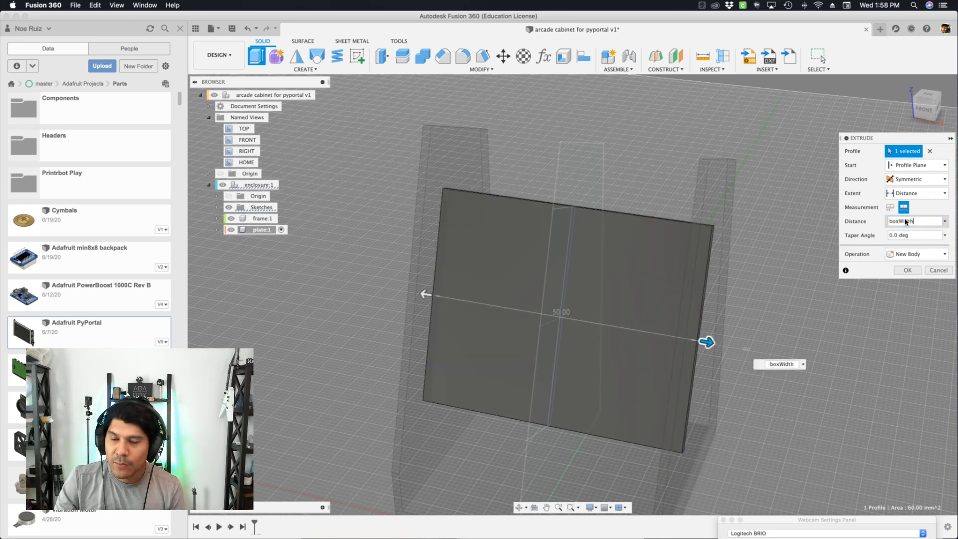
Fit the plate between the frame's side walls by changing the extrusion distance to boxWidth -(thickness*2), checking both edges from the front
click(928, 110)
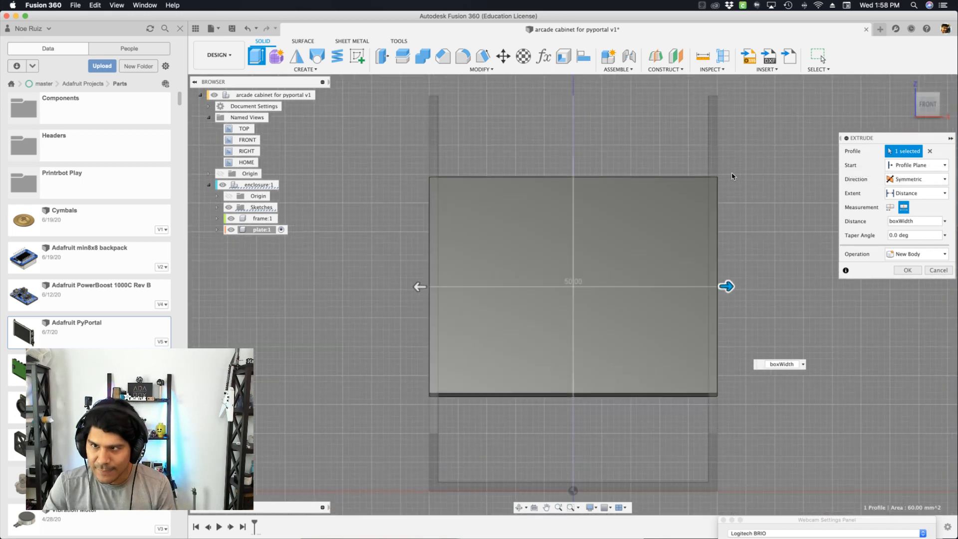
scroll(710, 172, up, 5)
scroll(716, 170, up, 3)
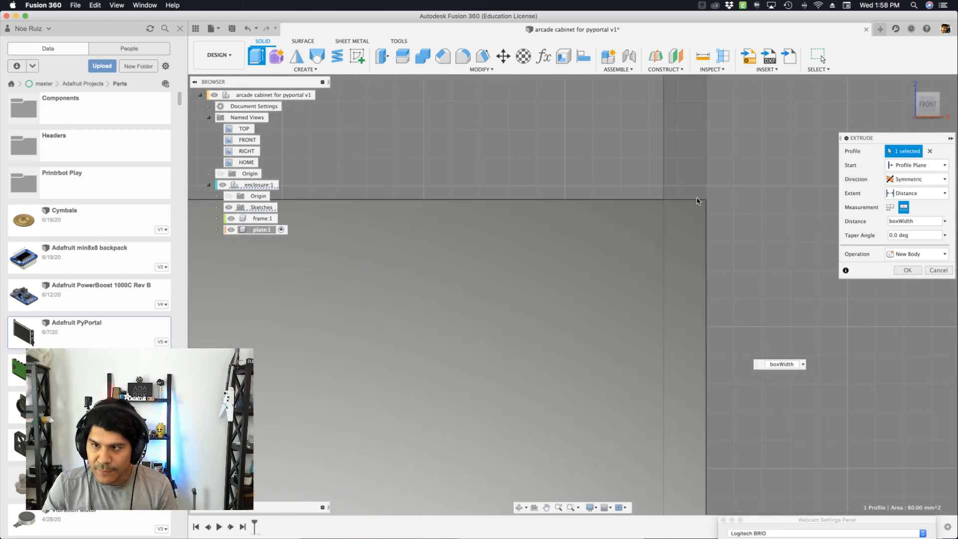
scroll(697, 200, down, 1)
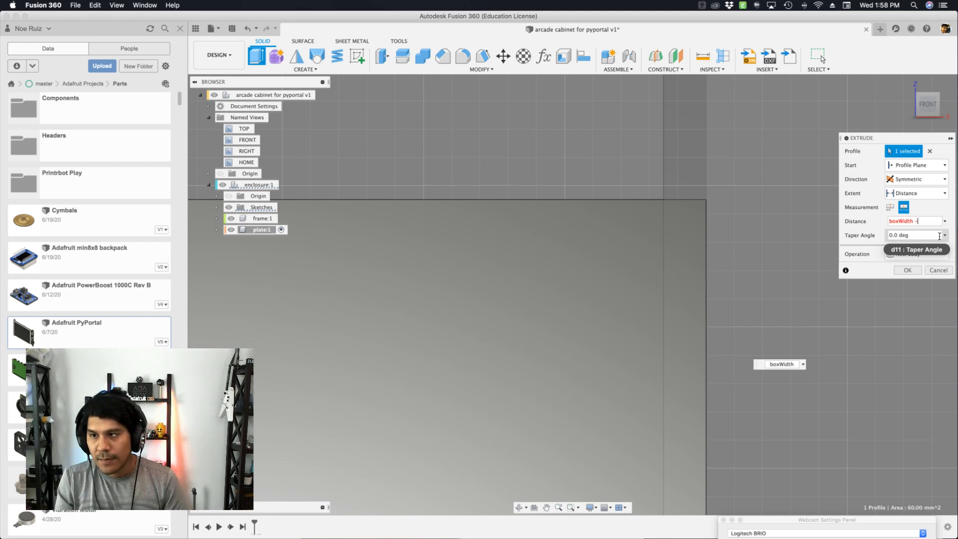
text(thickness))
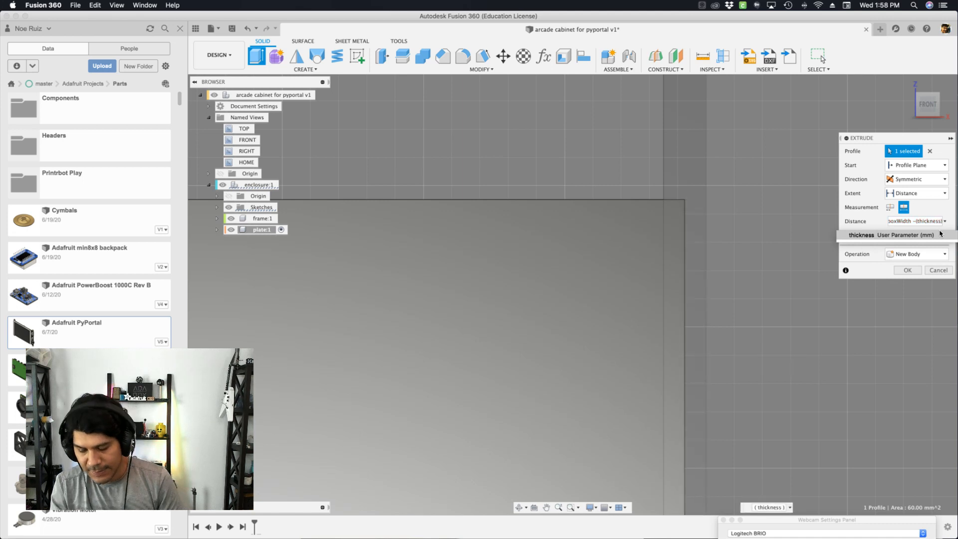
click(940, 234)
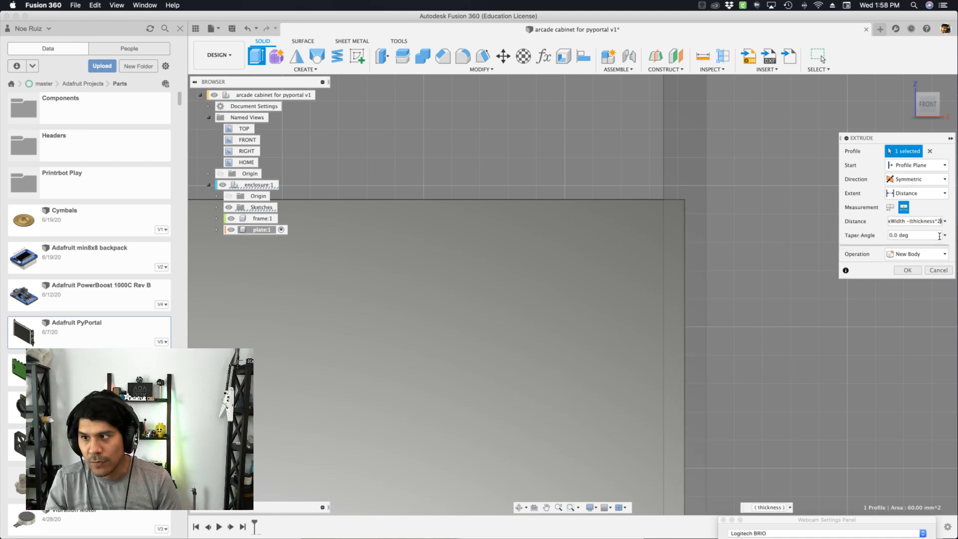
scroll(720, 177, up, 2)
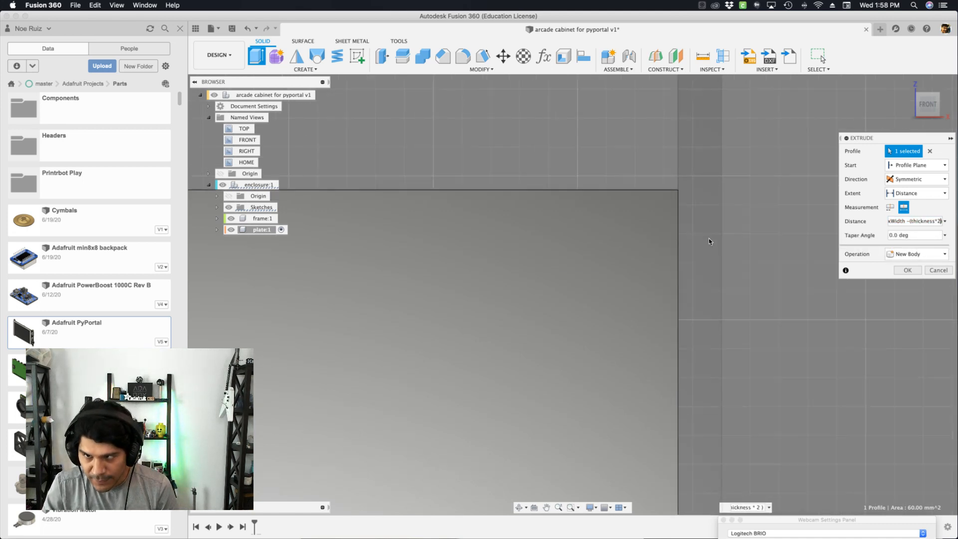
scroll(709, 239, down, 3)
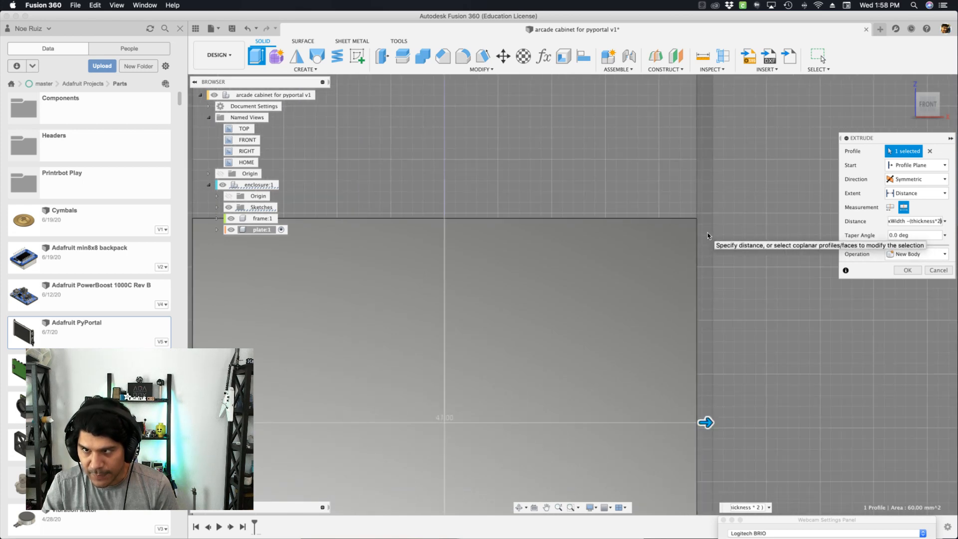
scroll(707, 235, down, 3)
scroll(459, 221, up, 5)
scroll(458, 221, down, 5)
Read through the plate extrusion's full distance expression
click(913, 225)
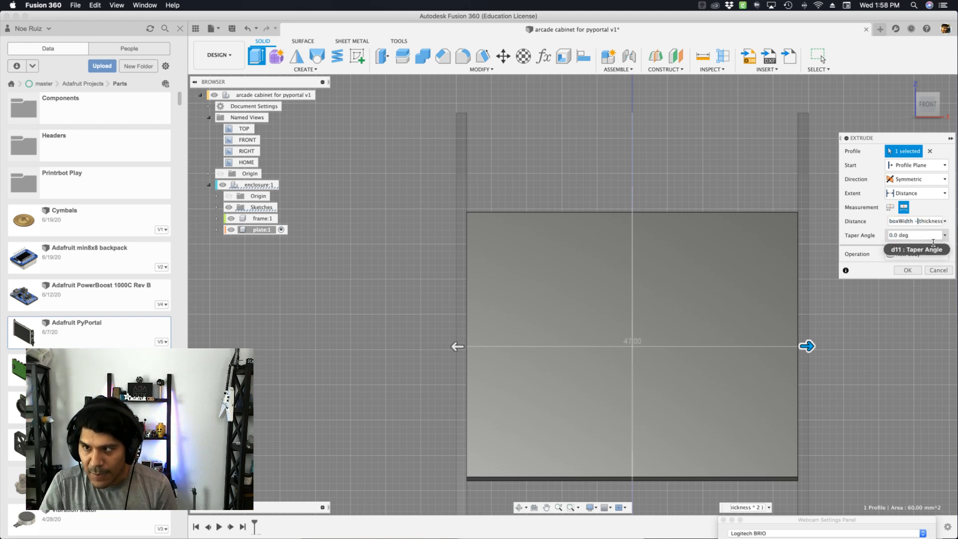
key(Right)
key(Right)
key(Right)
key(Right)
key(Right)
key(Right)
key(Right)
key(Right)
key(Right)
key(Right)
key(Right)
key(Right)
key(Right)
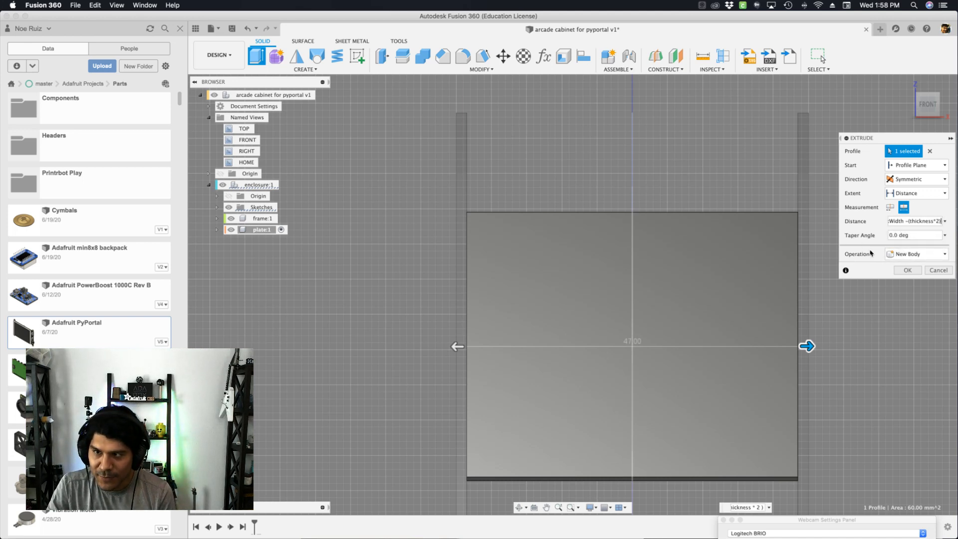
Complete the plate extrusion as a new body and reactivate the top-level assembly
shift+middle_drag(813, 251, 746, 217)
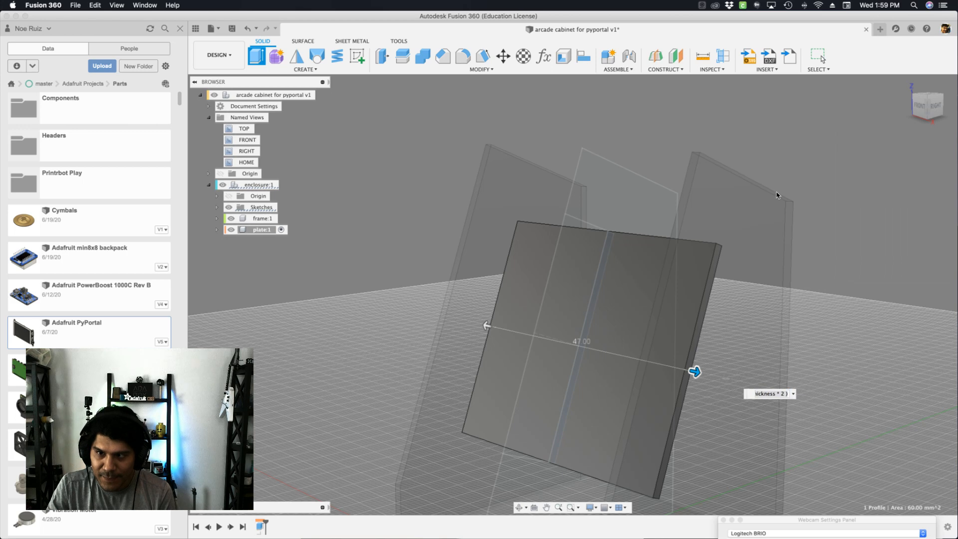
key(Return)
scroll(748, 252, down, 3)
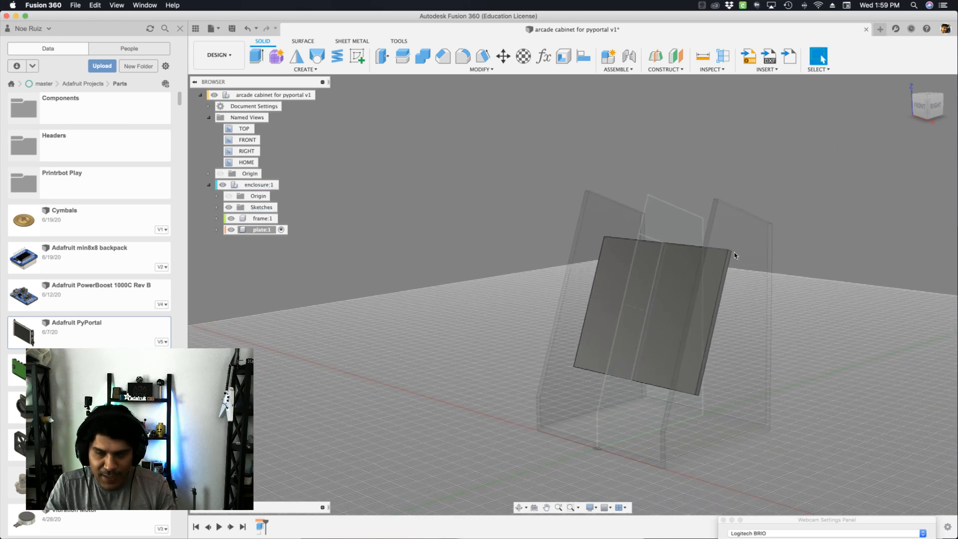
shift+middle_drag(734, 253, 708, 247)
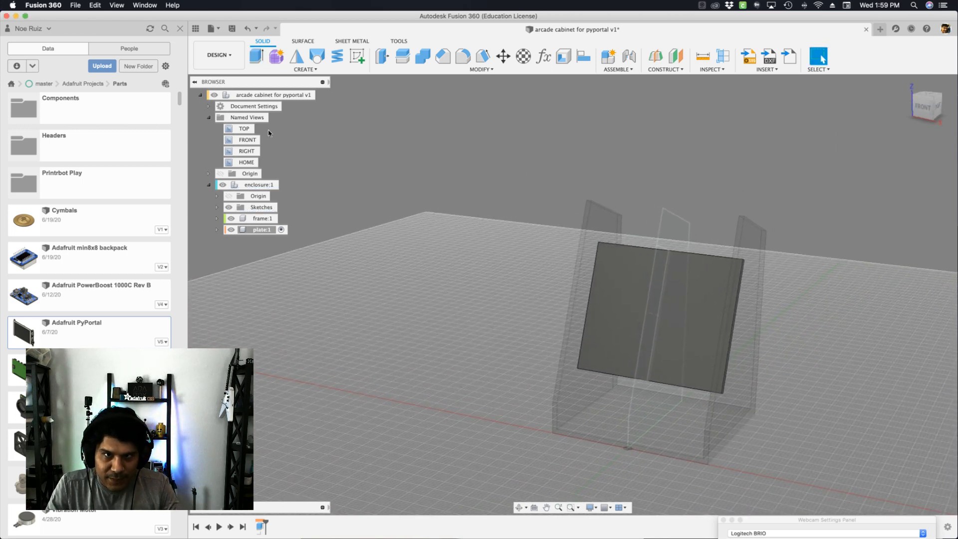
click(262, 229)
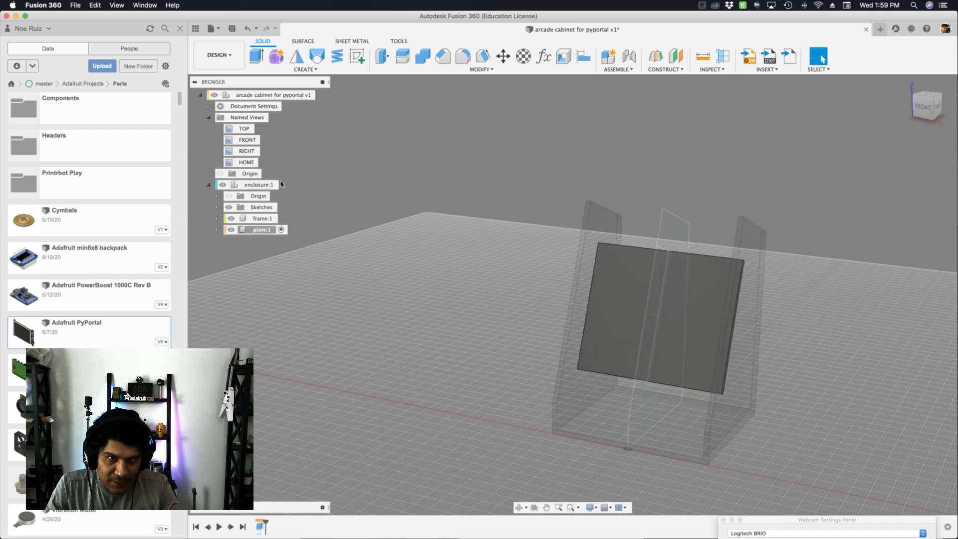
click(320, 95)
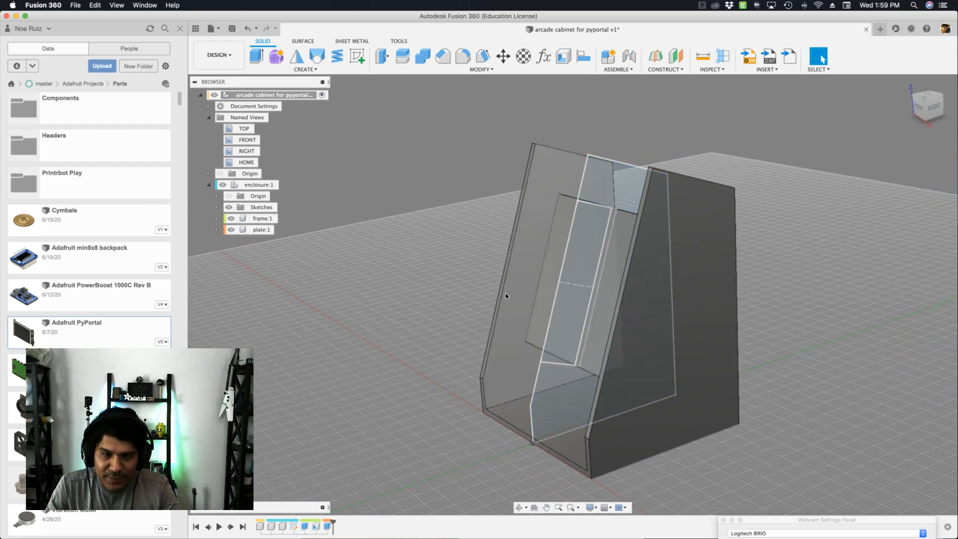
Display the enclosure's side-profile sketch dimensions in the model while the sketch is closed
double_click(295, 526)
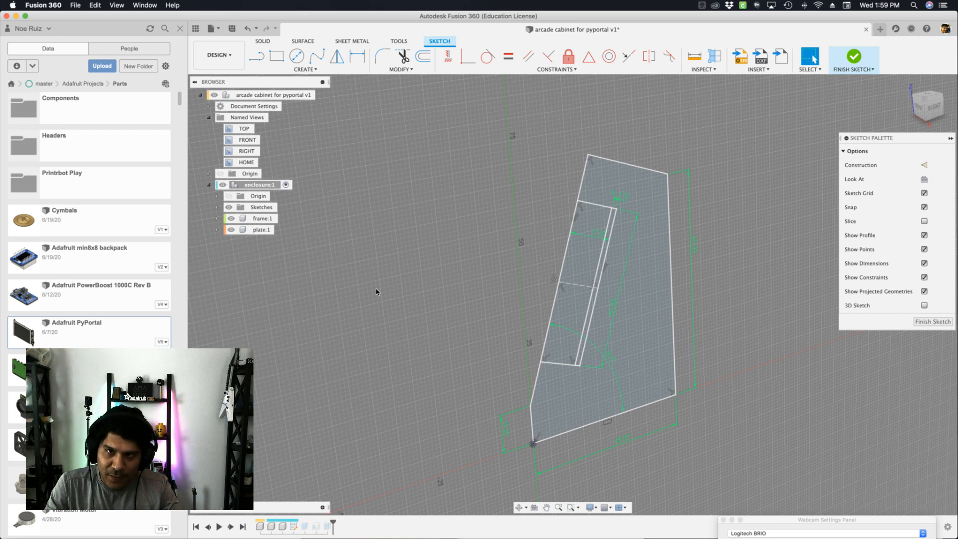
click(854, 57)
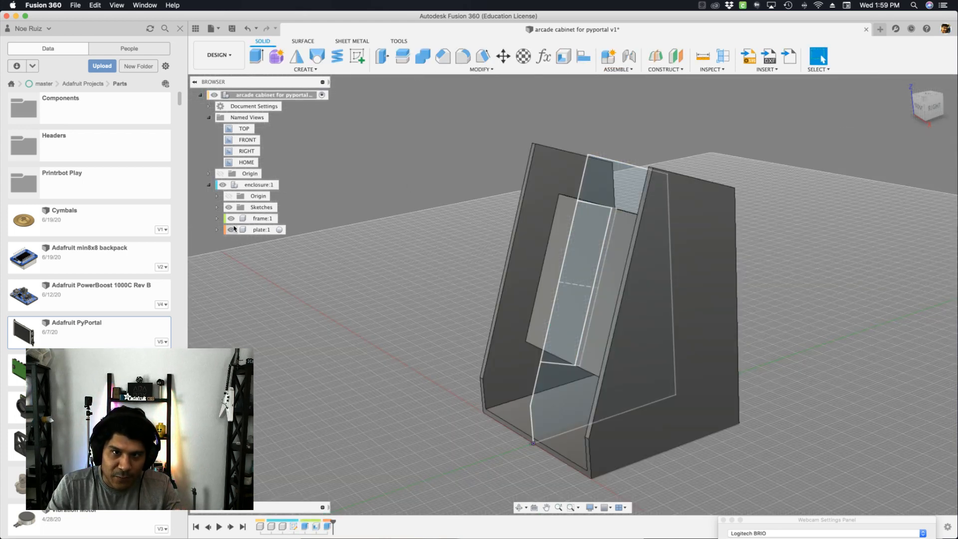
click(217, 207)
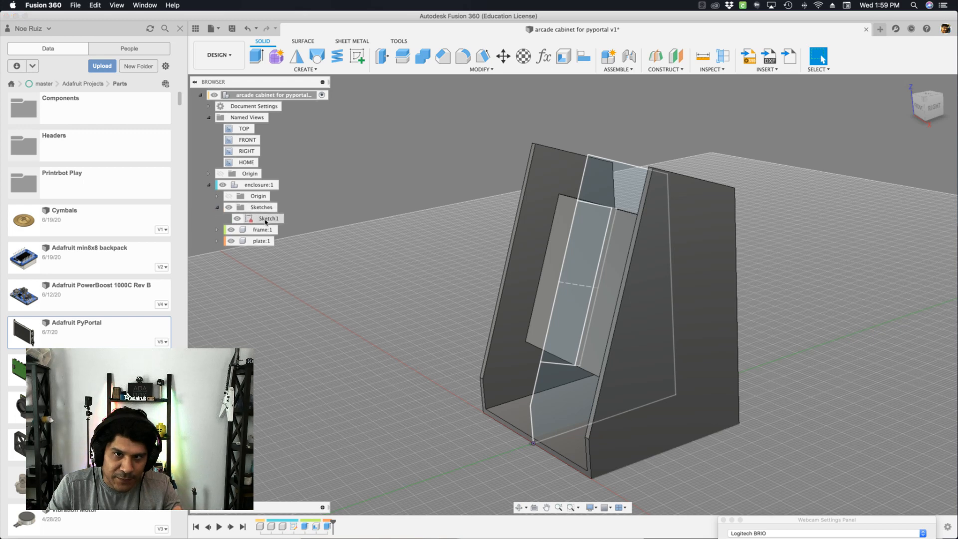
right_click(265, 219)
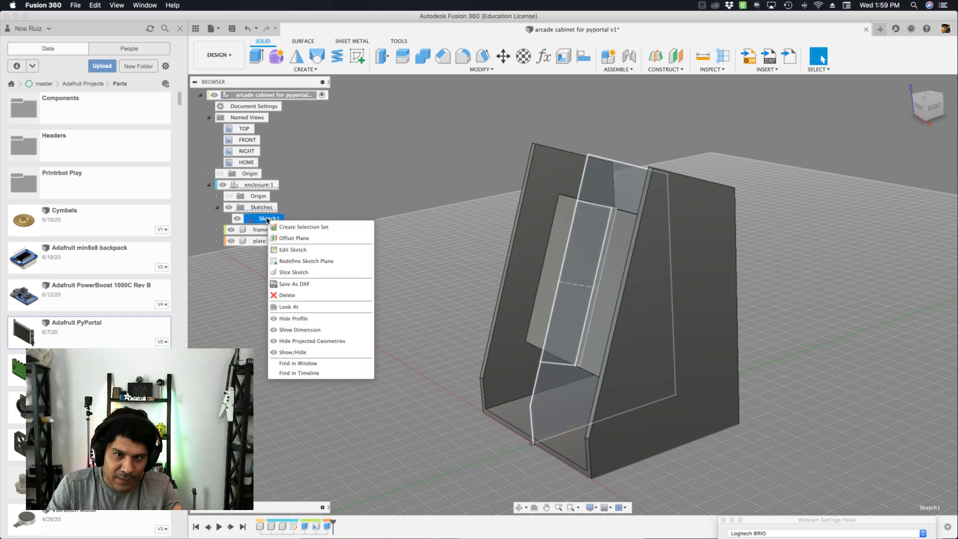
click(315, 330)
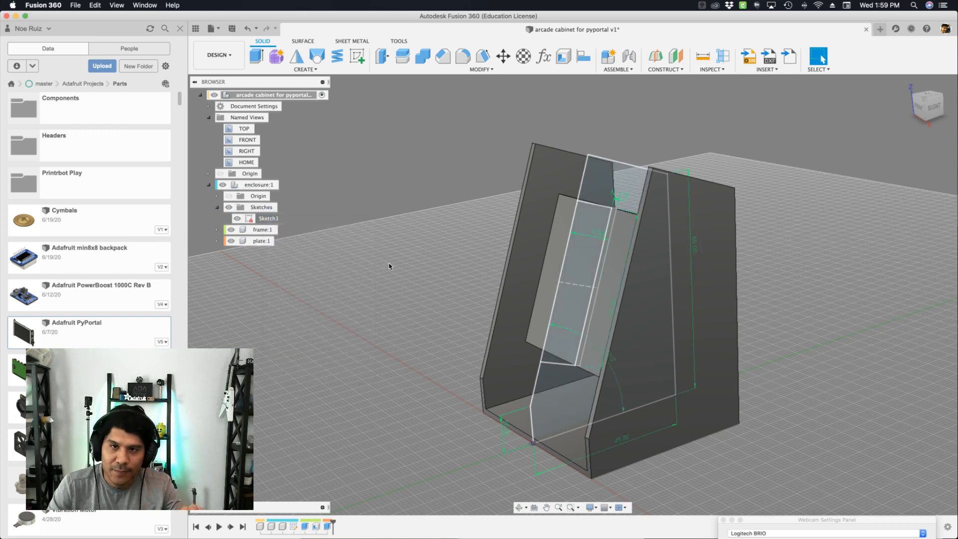
Hide the side-profile sketch's dimensions and show them again
shift+scroll(443, 255, left, 5)
shift+scroll(444, 254, left, 2)
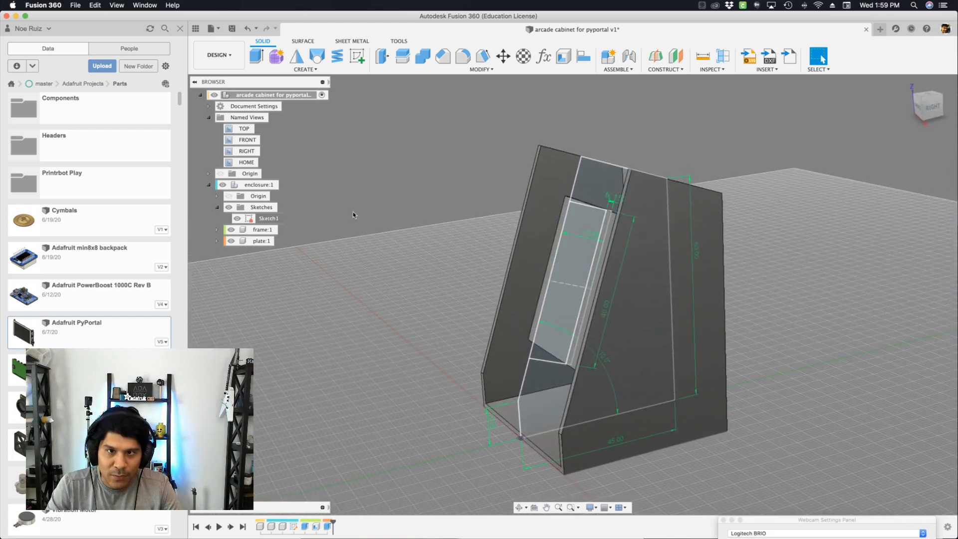
right_click(282, 221)
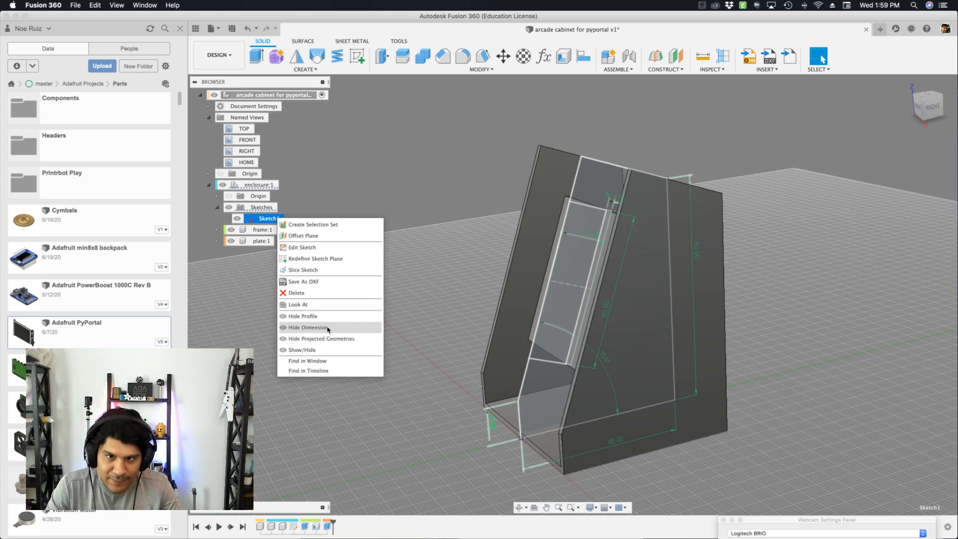
click(327, 328)
right_click(268, 221)
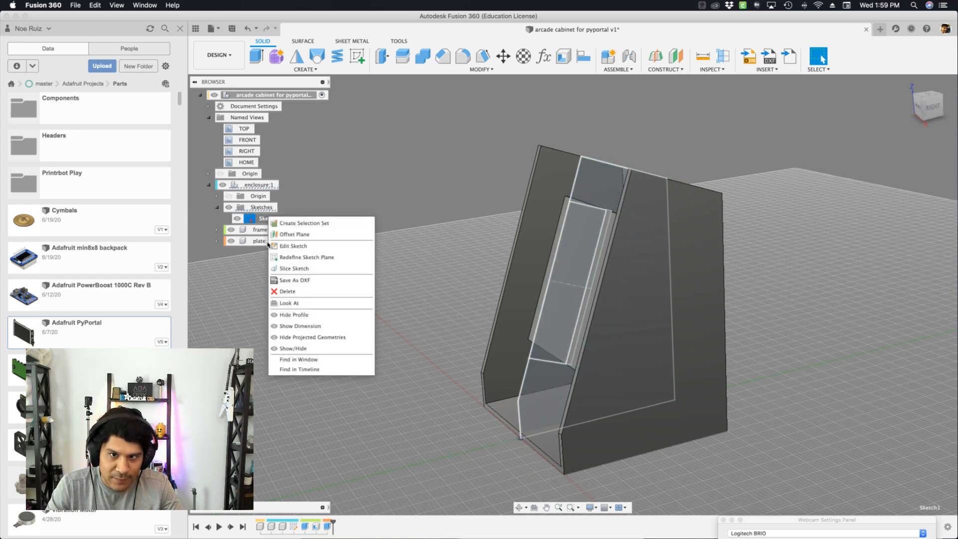
click(306, 327)
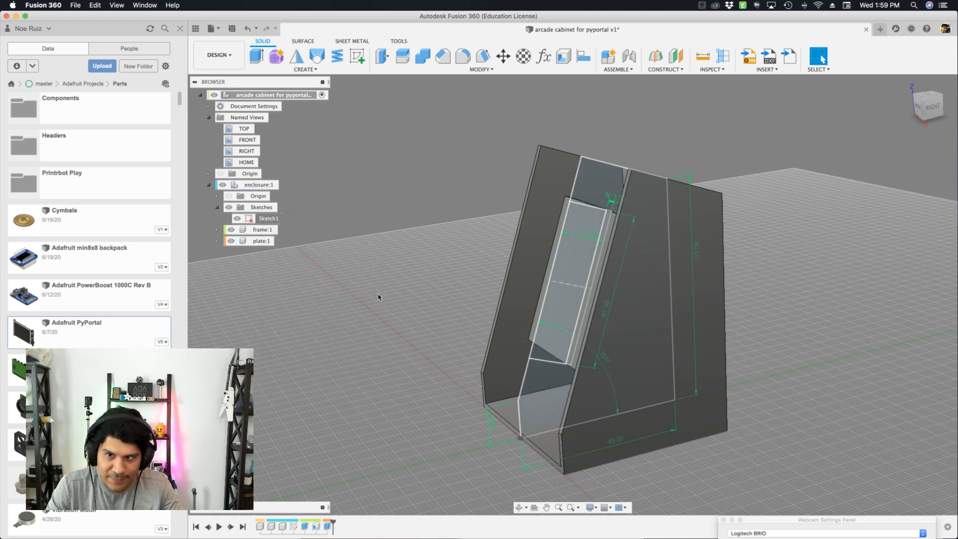
Set the plate's inset from the sloped front to 10 mm and the plate's length to 60 mm
shift+middle_drag(419, 289, 668, 212)
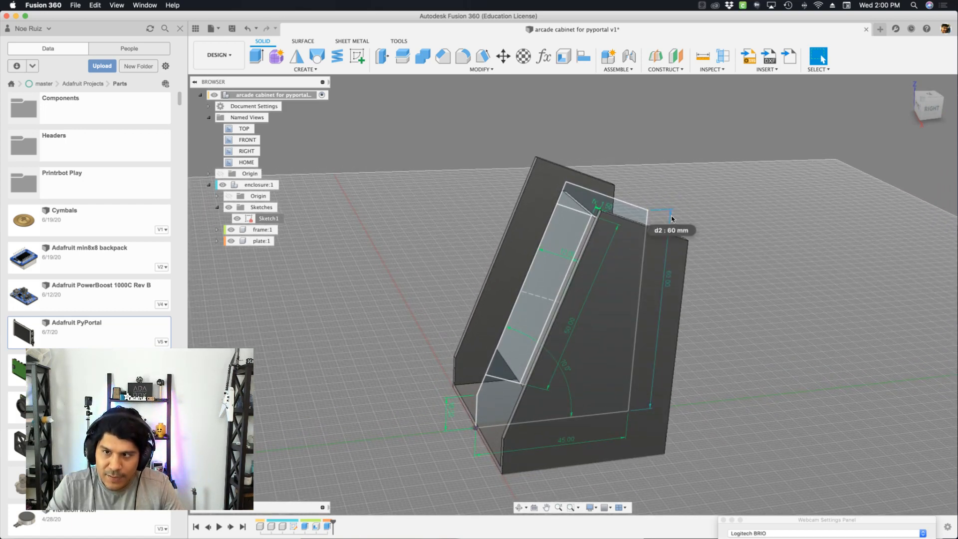
shift+middle_drag(671, 218, 574, 312)
double_click(576, 238)
text(10)
key(Return)
double_click(574, 312)
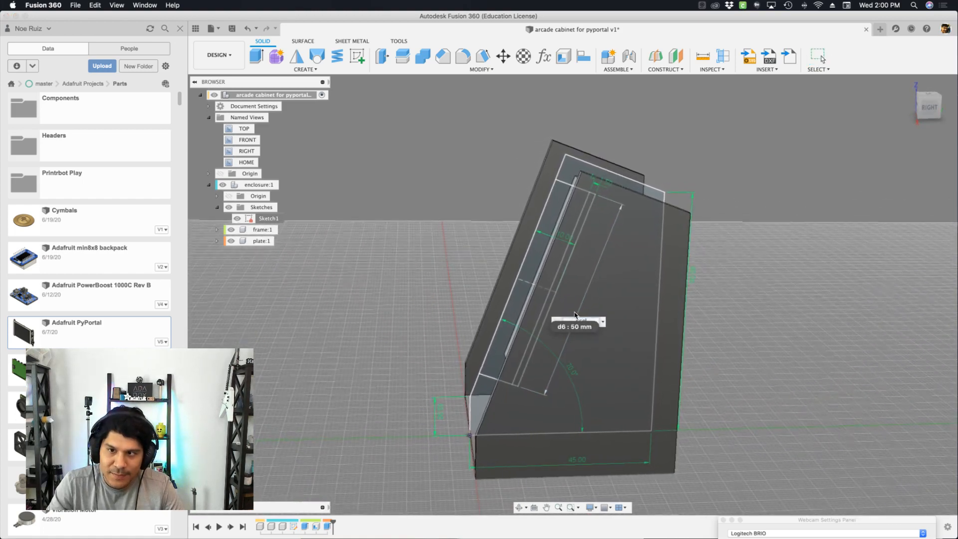
text(660)
shift+scroll(707, 317, up, 5)
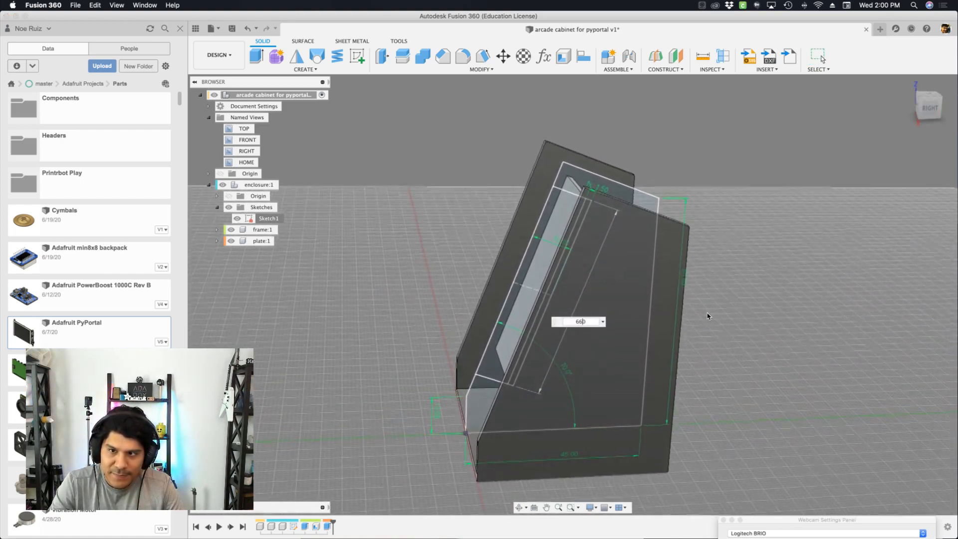
key(Return)
Set the cabinet's back height to 70 mm and its base depth to 50 mm
mouse_move(708, 316)
shift+middle_down()
mouse_move(702, 281)
mouse_move(664, 277)
mouse_move(598, 399)
mouse_move(581, 406)
mouse_move(582, 375)
mouse_move(561, 355)
shift+middle_up()
double_click(648, 272)
text(70)
key(Return)
double_click(578, 423)
text(50)
key(Return)
Set the cabinet's base depth to 60 mm and the sloped front's angle to 65 degrees
double_click(576, 407)
text(60)
key(Return)
double_click(559, 353)
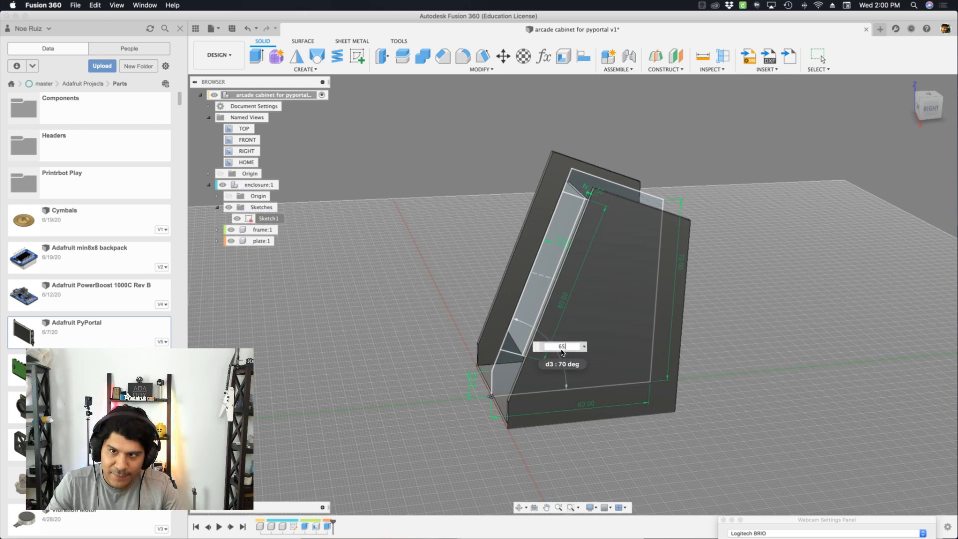
Lower the slanted edge's angle in the enclosure's side sketch to 65 degrees, and reduce it further for a shallower slope
key(Return)
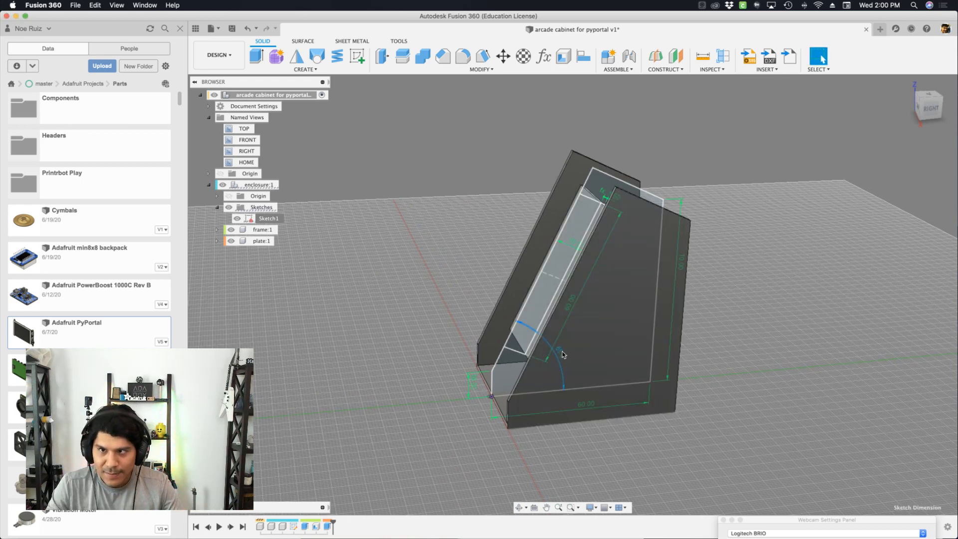
key(Return)
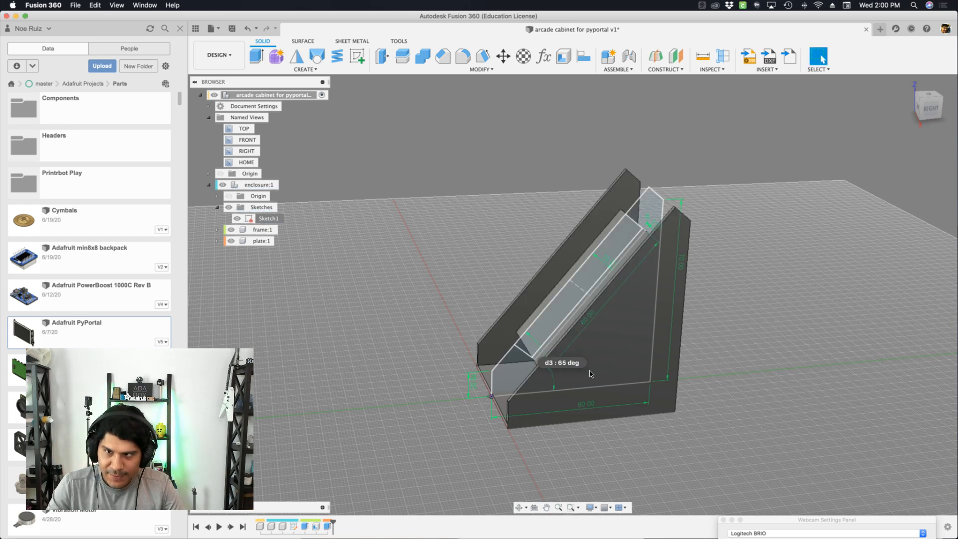
shift+middle_drag(641, 196, 643, 229)
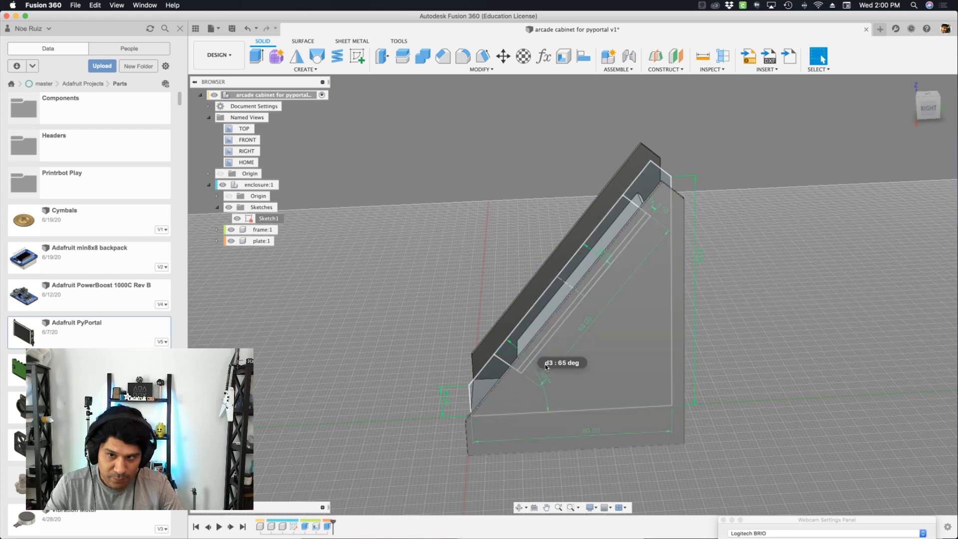
drag(546, 391, 507, 372)
mouse_move(507, 374)
shift+middle_down()
mouse_move(454, 392)
mouse_move(496, 340)
mouse_move(548, 322)
mouse_move(650, 325)
mouse_move(681, 271)
mouse_move(614, 368)
shift+middle_up()
key(Return)
Set the enclosure sketch's base length to 80 mm
double_click(584, 418)
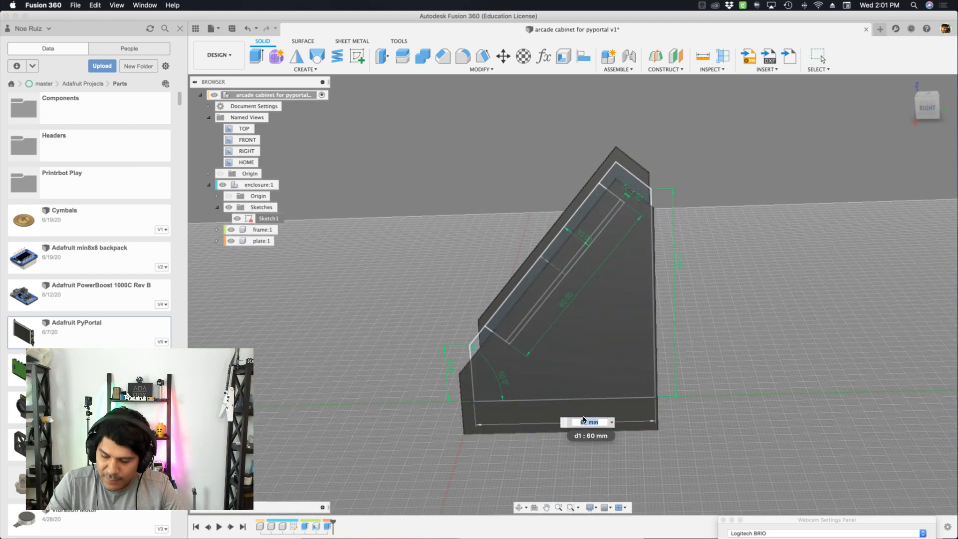
text(80)
key(Return)
shift+middle_drag(582, 416, 465, 240)
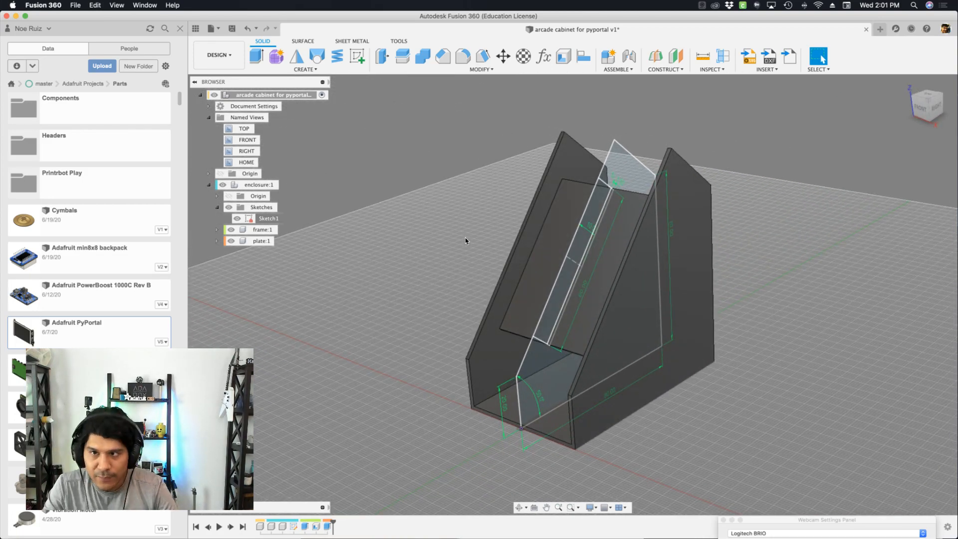
Set the boxWidth user parameter to 70 mm, and raise it further to 80 mm
key(ctrl+p)
drag(484, 189, 698, 295)
click(735, 342)
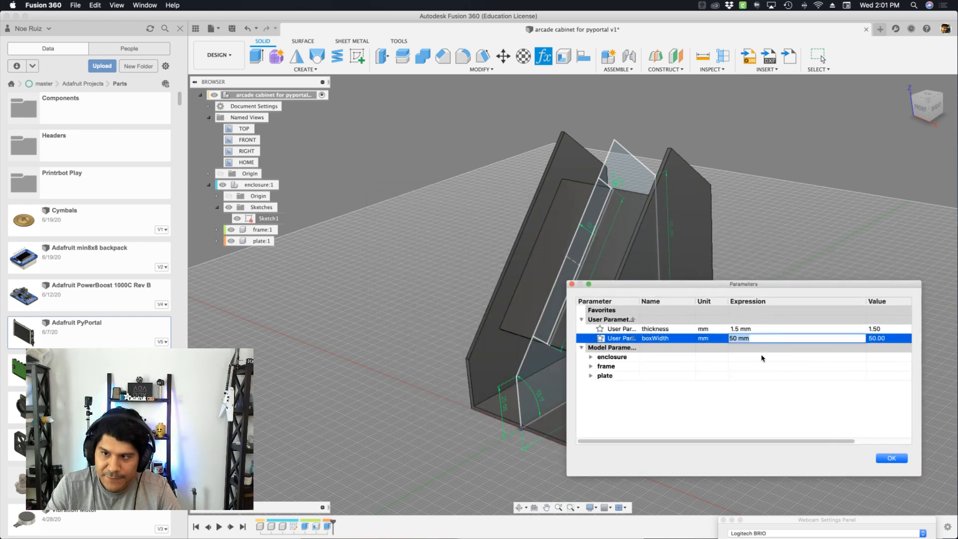
text(70)
key(Return)
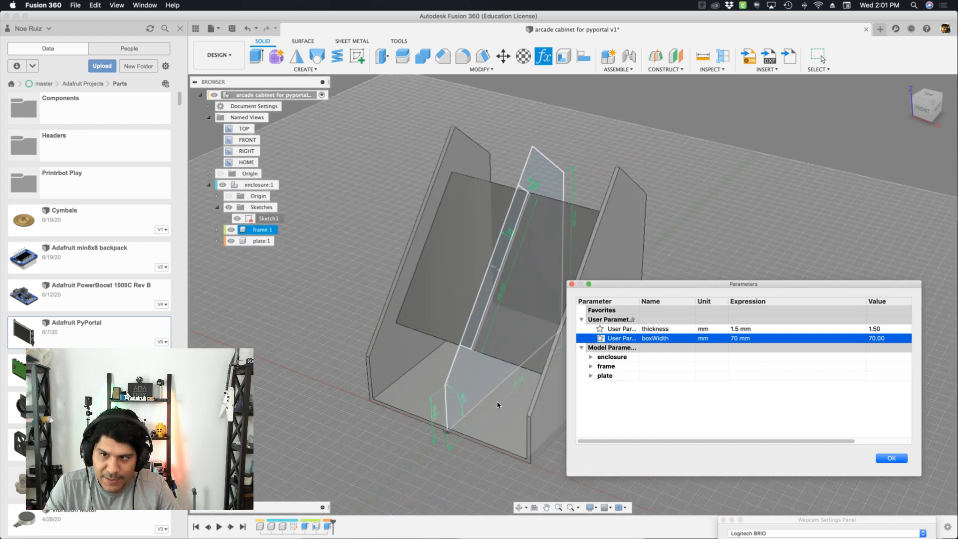
double_click(748, 338)
text(80)
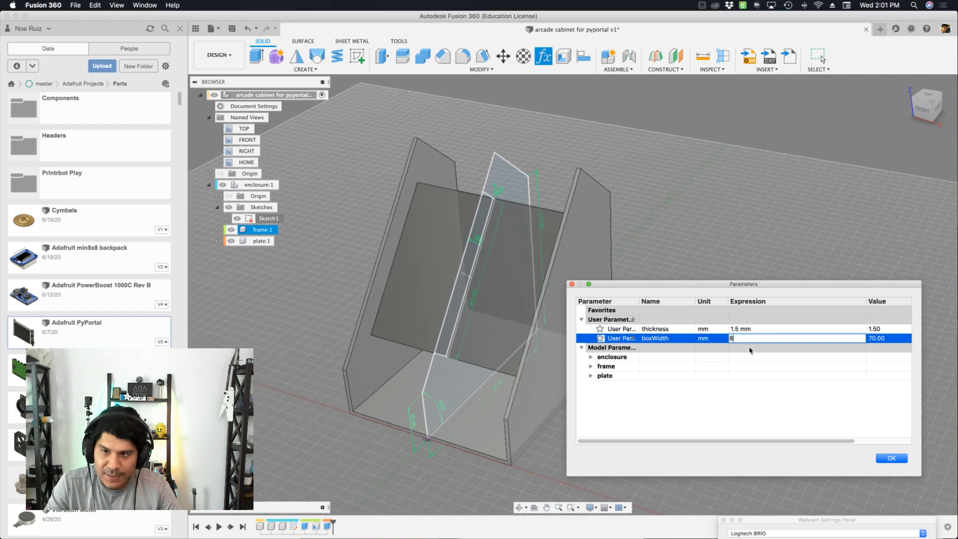
key(Return)
click(884, 457)
shift+middle_drag(651, 357, 602, 199)
Try a thickness of 3 mm in the user parameters, and set it back to 1.5 mm
key(ctrl+p)
double_click(748, 329)
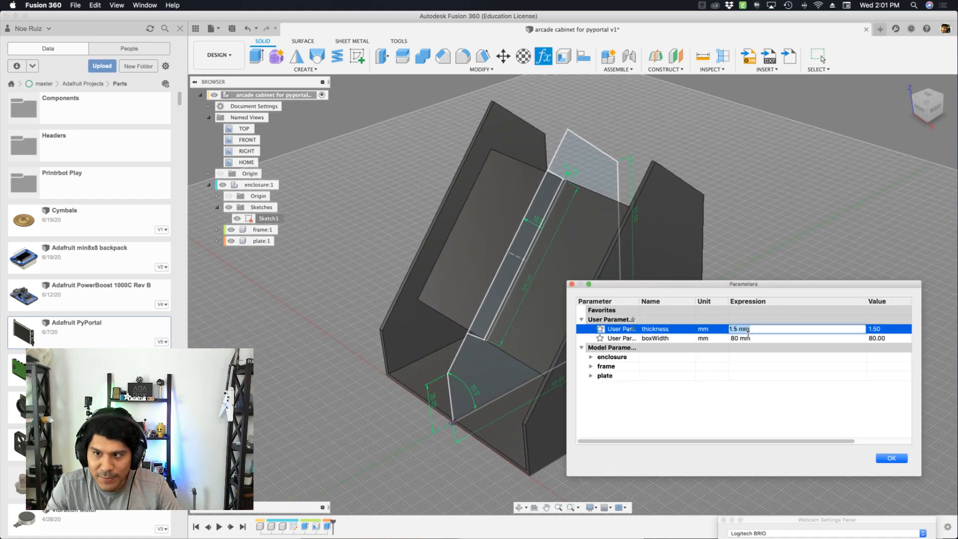
text(3)
key(Return)
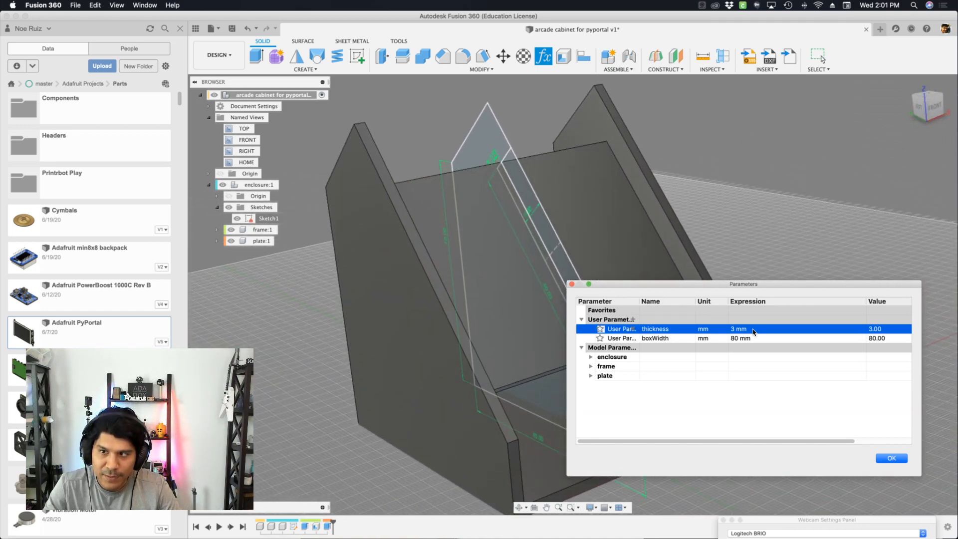
double_click(756, 328)
text(1.5)
key(Return)
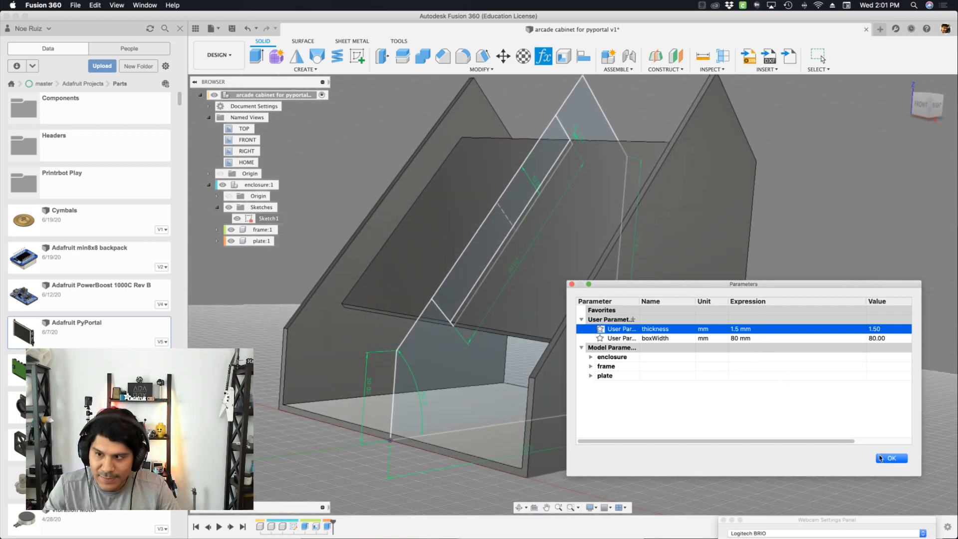
key(Return)
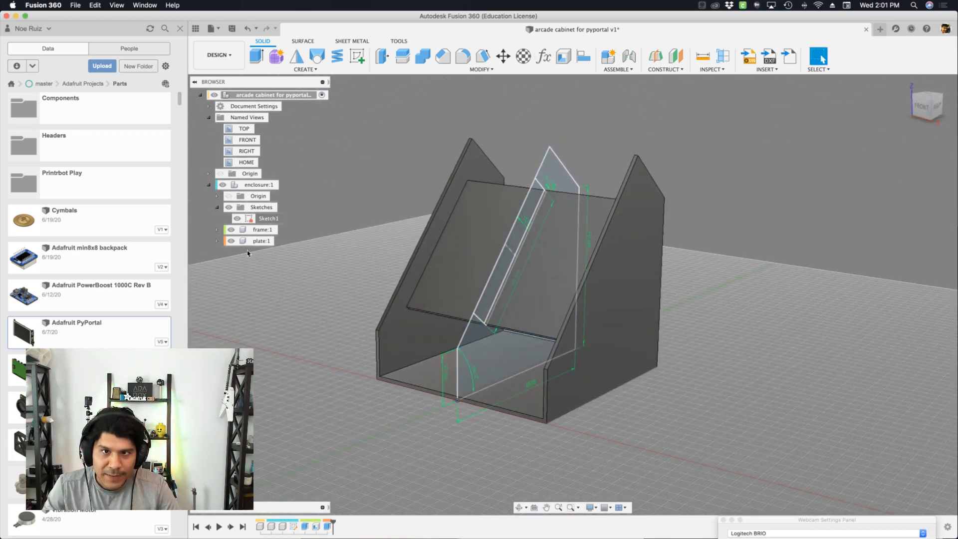
Hide the enclosure's profile sketch and activate the plate component for editing
click(238, 218)
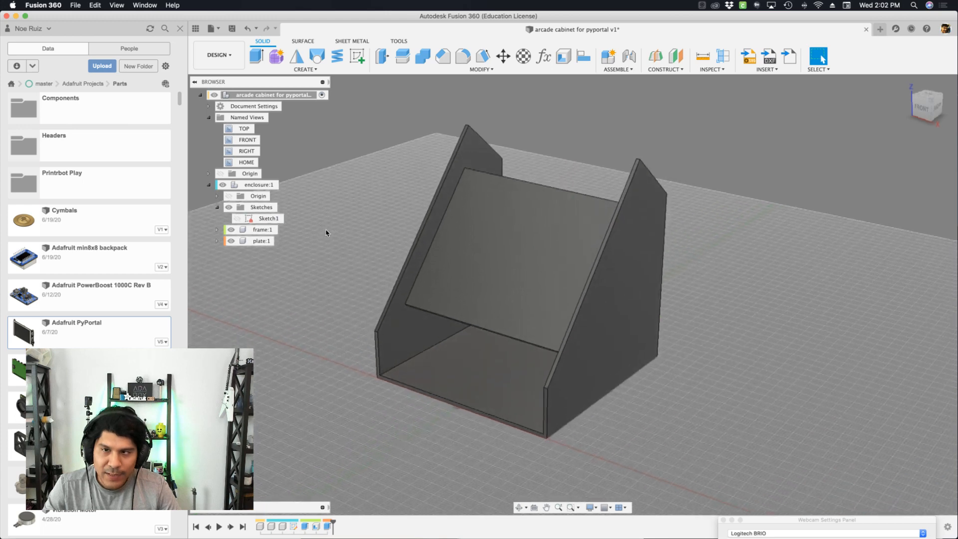
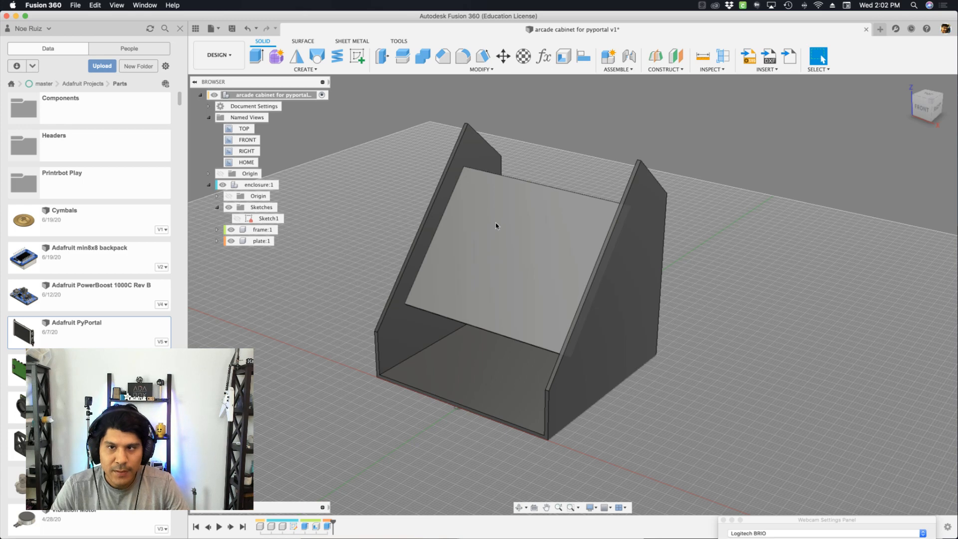
click(282, 242)
click(315, 244)
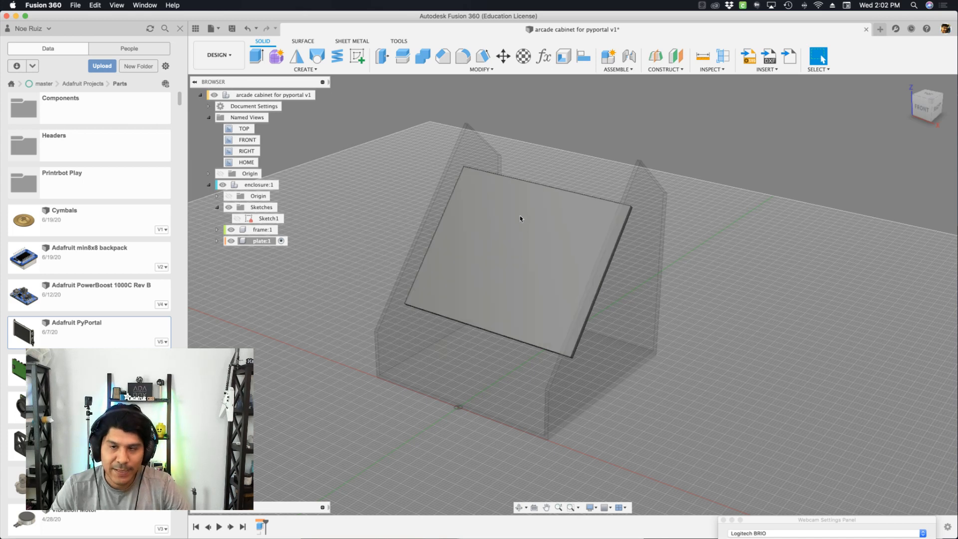
Start a new sketch on the large front face of the plate
shift+middle_drag(444, 173, 547, 238)
click(547, 238)
shift+middle_drag(589, 117, 589, 118)
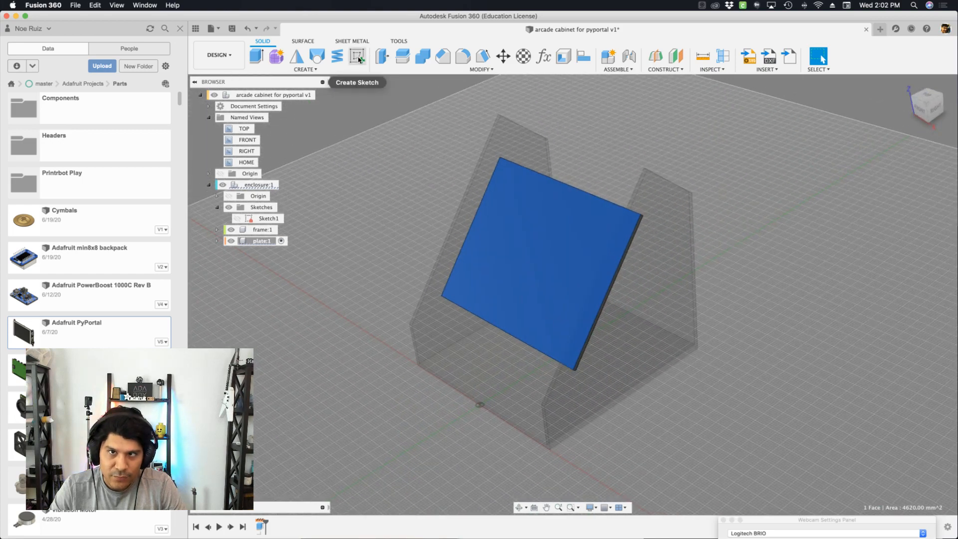
click(359, 58)
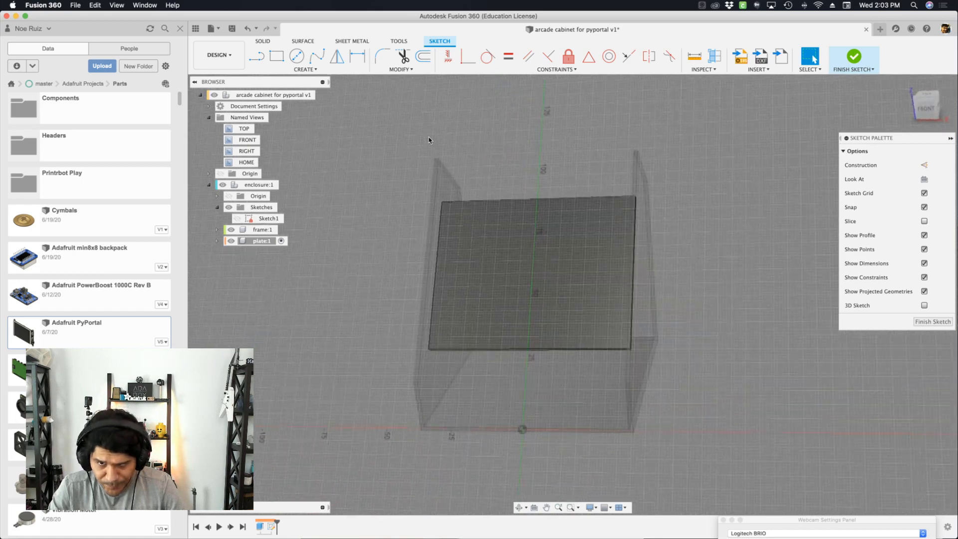
Draw a 3.5 mm diameter circle near the upper left corner of the plate face
key(c)
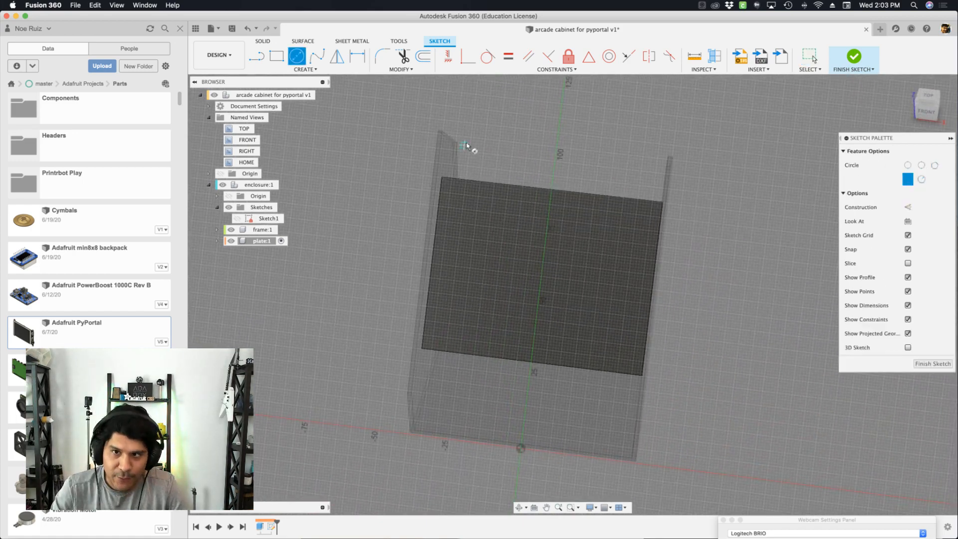
click(471, 216)
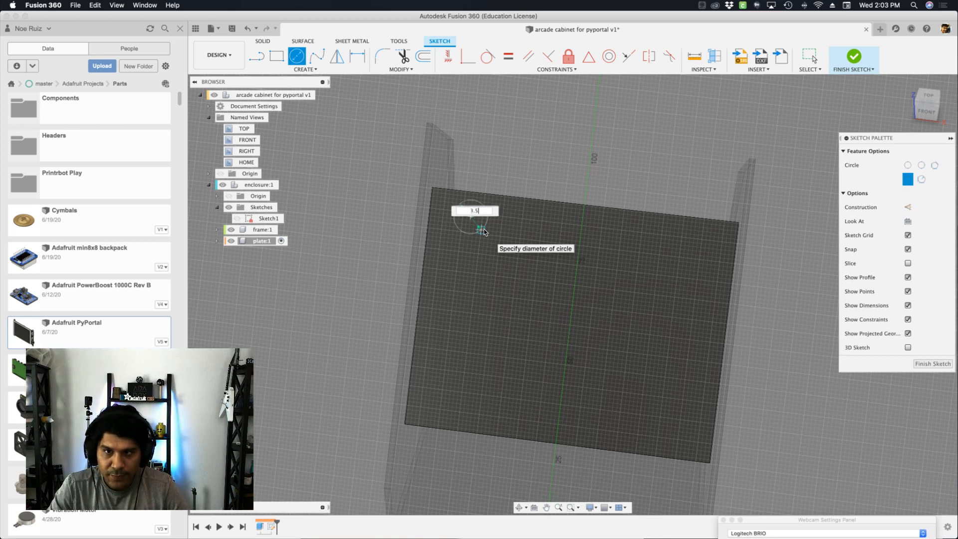
text(3.5)
key(Return)
Draw a second 3.5 mm diameter circle in the upper right area of the plate face
scroll(456, 212, up, 3)
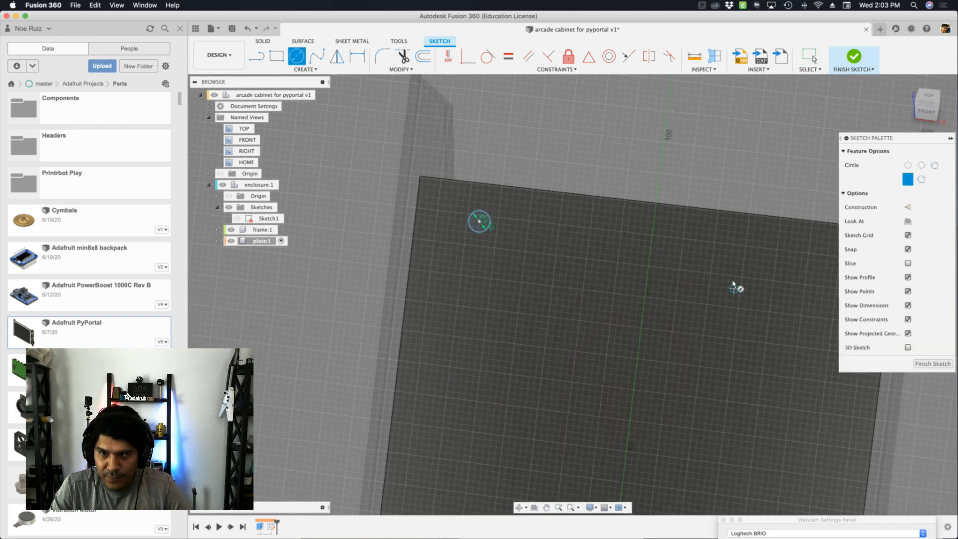
click(733, 288)
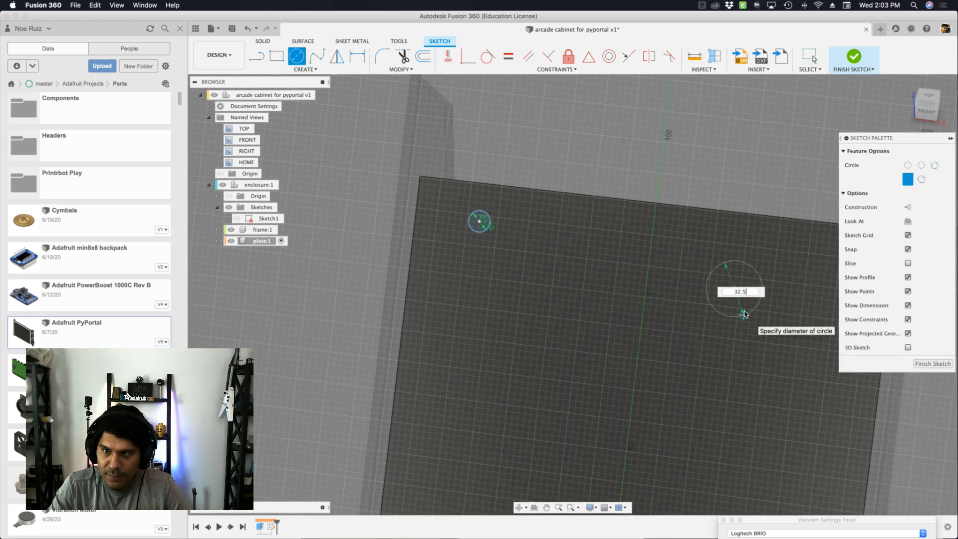
key(Tab)
text(3.5)
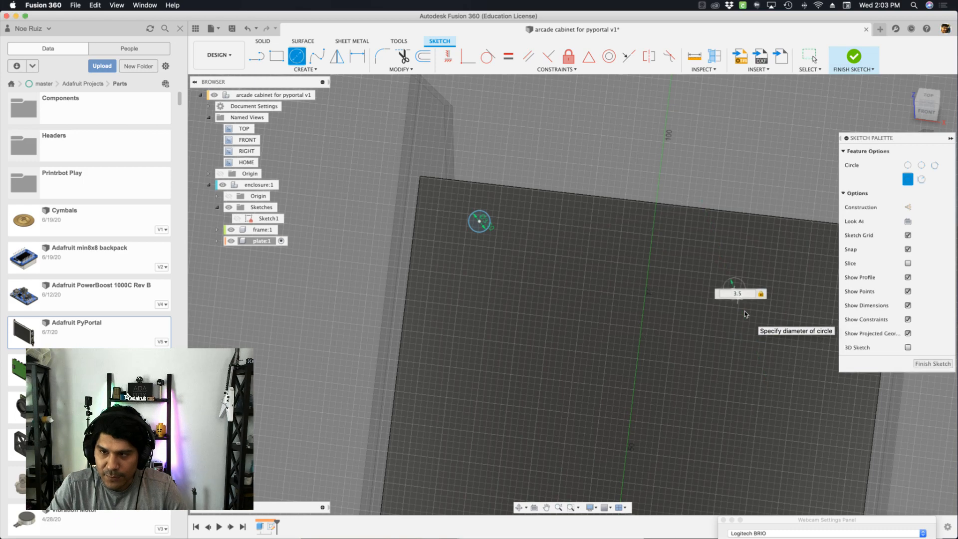
key(Return)
key(Escape)
scroll(767, 257, up, 1)
scroll(745, 164, down, 2)
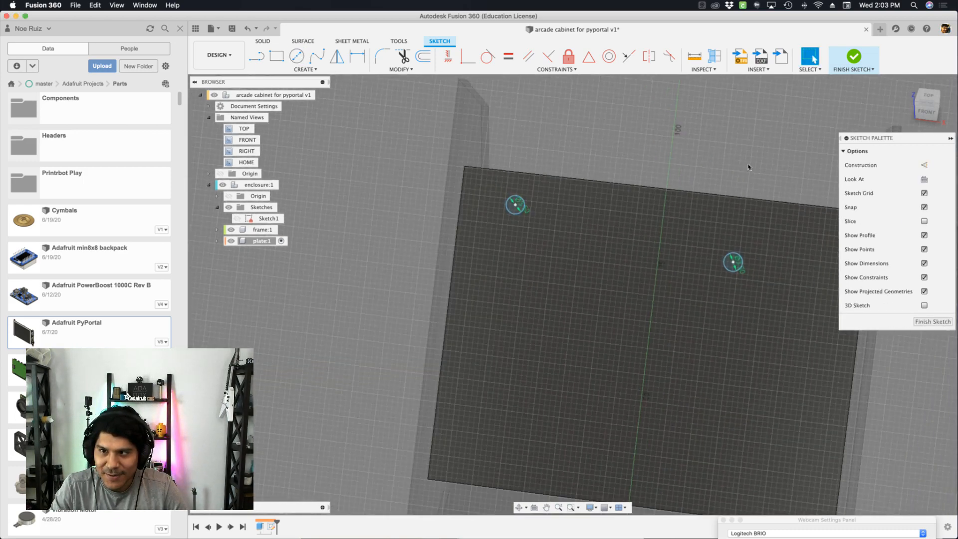
Connect the centres of the two upper circles with a straight line
scroll(740, 265, up, 1)
key(l)
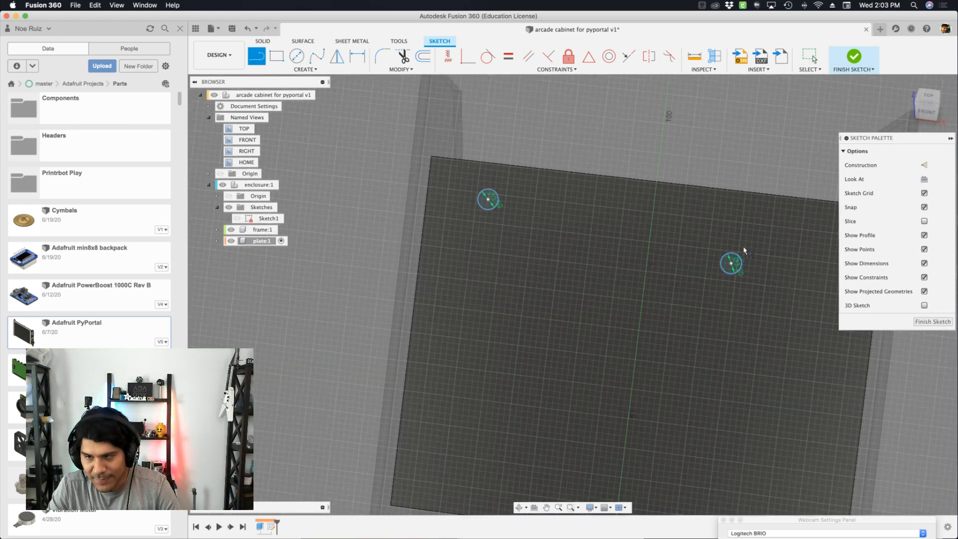
click(730, 263)
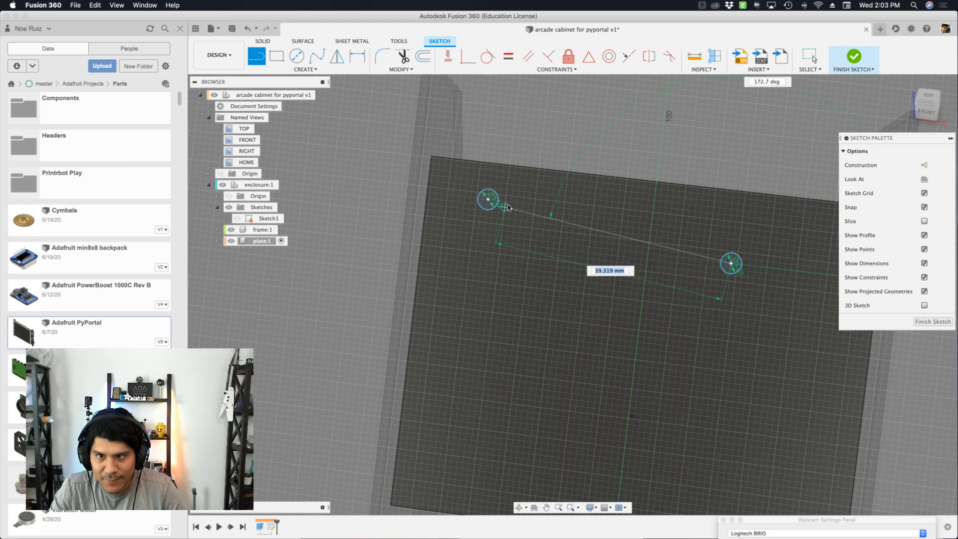
click(487, 198)
key(Escape)
Apply a Horizontal/Vertical constraint to the line joining the upper circles, and shift the line slightly on the plate
click(580, 222)
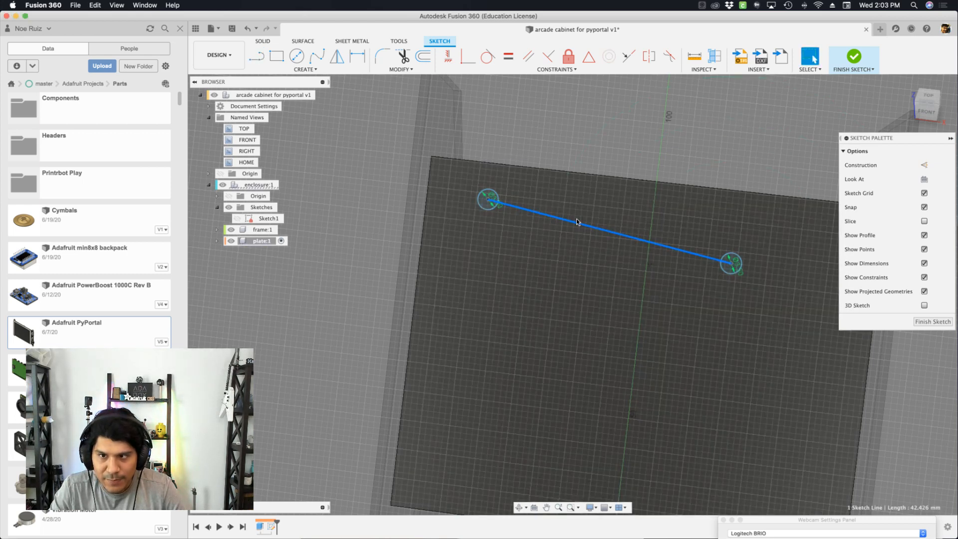
scroll(593, 224, down, 1)
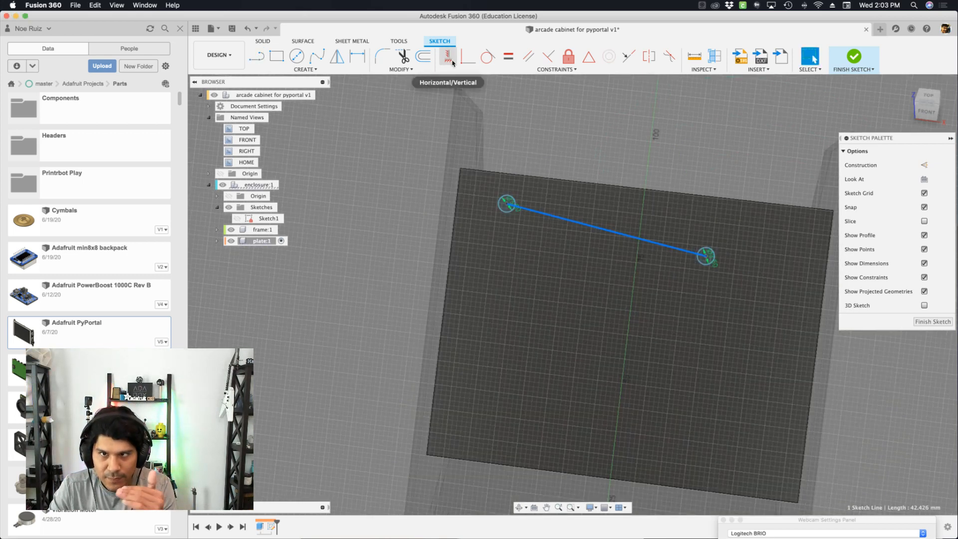
click(452, 61)
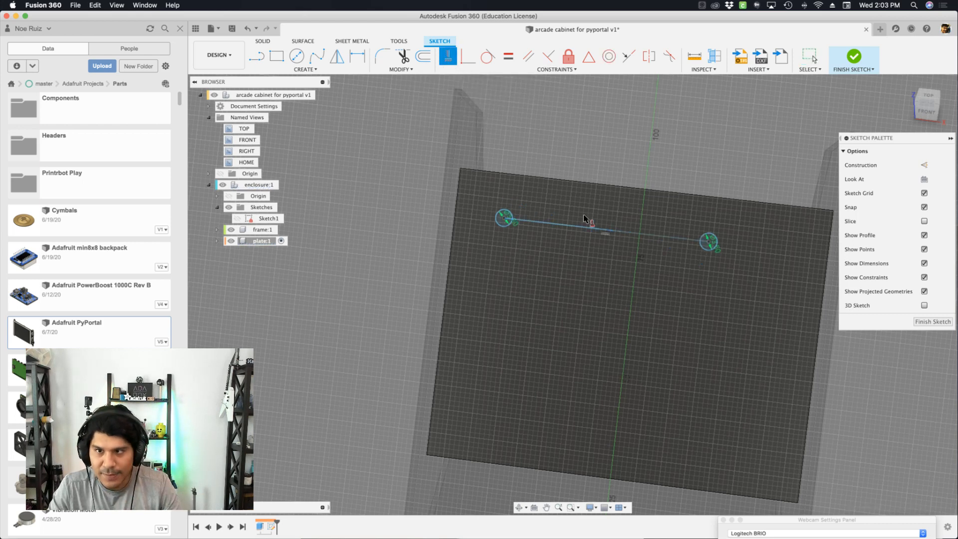
mouse_move(549, 221)
mouse_down()
mouse_move(580, 237)
mouse_move(595, 233)
mouse_up()
scroll(636, 145, down, 3)
mouse_move(637, 145)
middle_down()
mouse_move(652, 167)
mouse_move(673, 141)
middle_up()
key(Escape)
scroll(629, 196, up, 2)
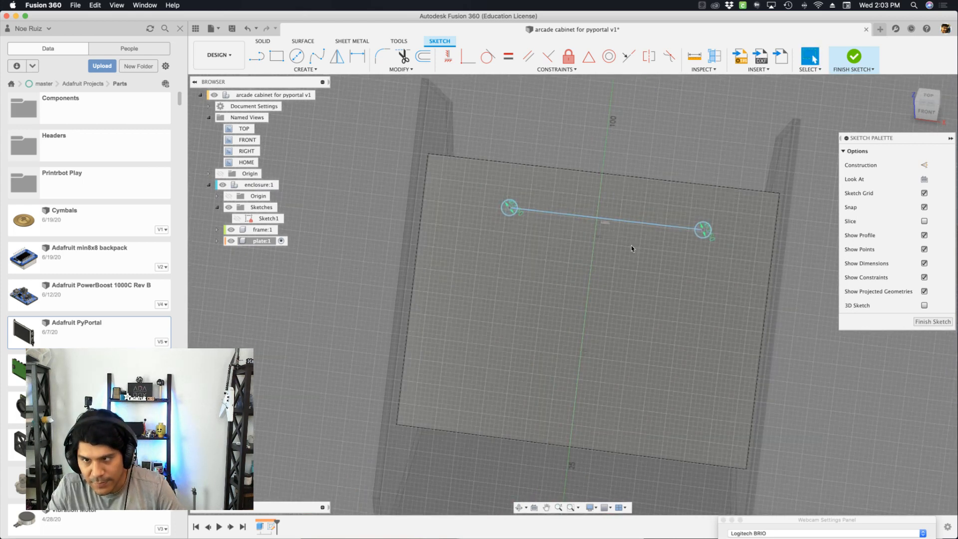
Draw two more 3.5 mm diameter circles side by side in the lower half of the plate face
key(c)
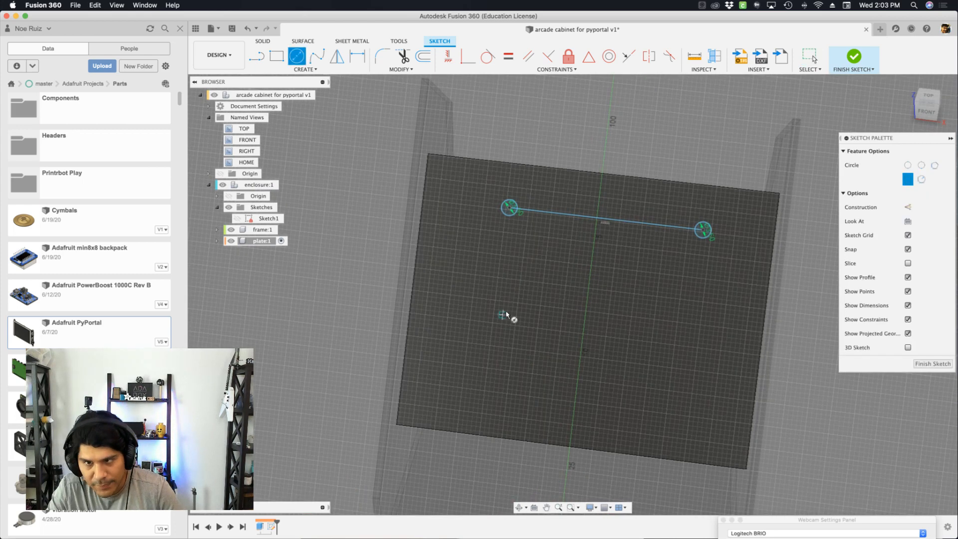
click(508, 337)
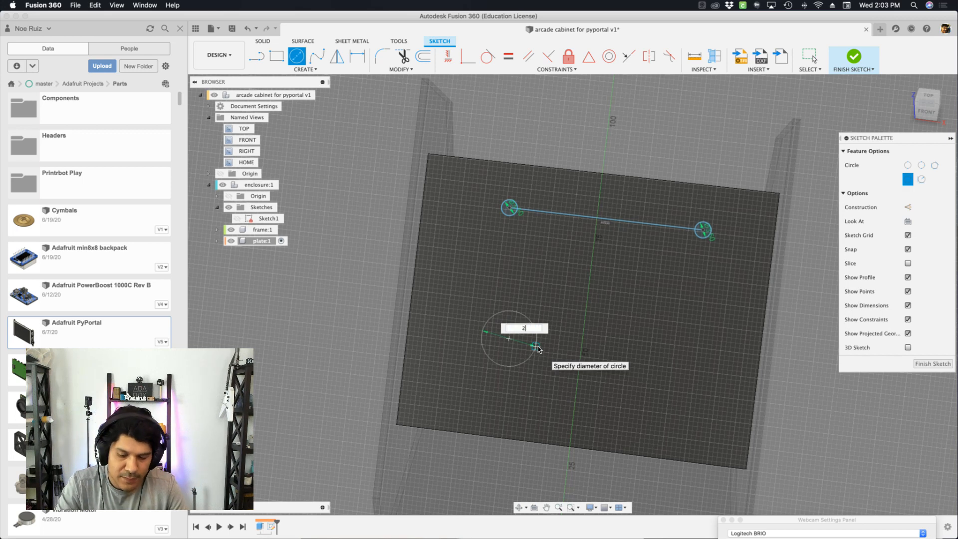
key(Return)
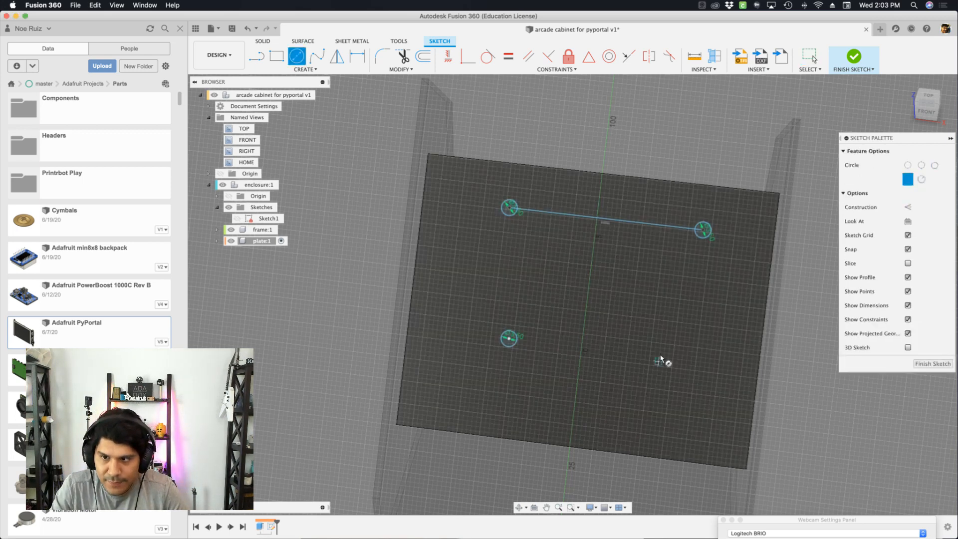
click(661, 353)
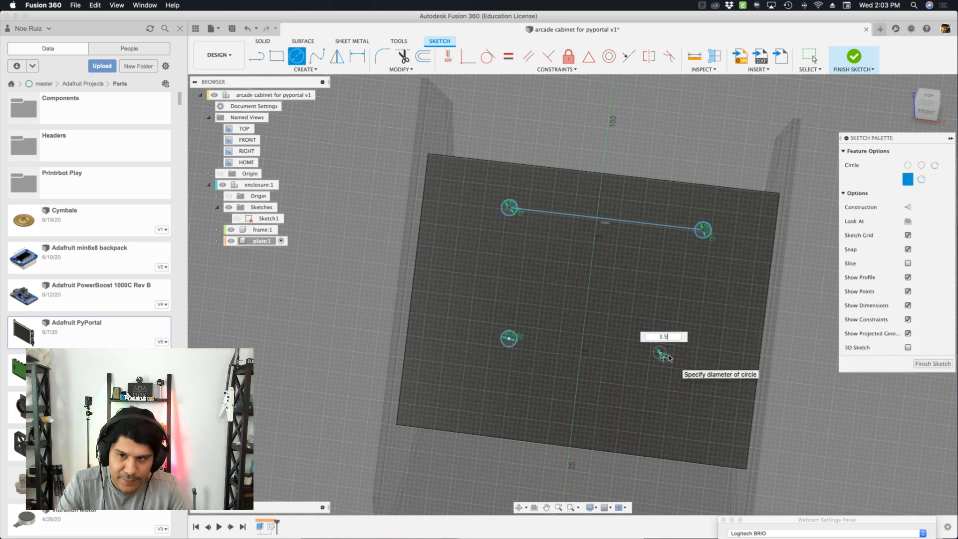
key(Return)
key(Escape)
Connect the centres of the two lower circles with a straight line, and move the line slightly down the plate
key(l)
scroll(665, 336, up, 3)
click(657, 355)
click(448, 337)
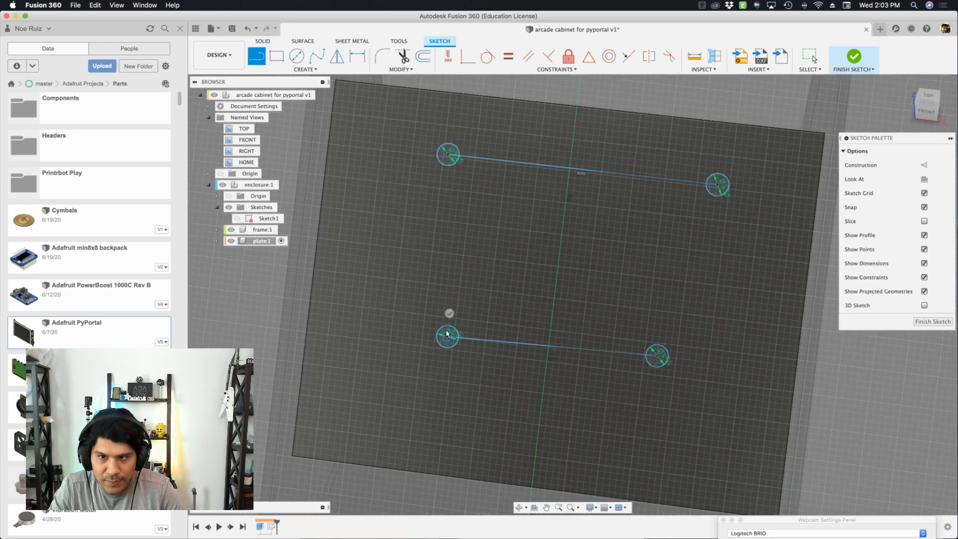
key(Escape)
mouse_move(577, 351)
mouse_down()
mouse_move(554, 361)
mouse_move(562, 372)
mouse_up()
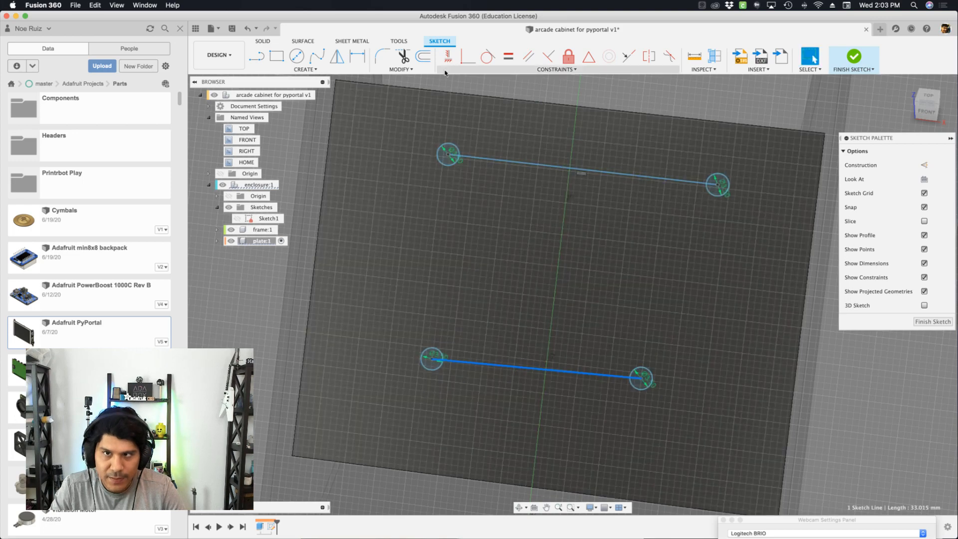
Apply a Horizontal/Vertical constraint to the line joining the lower circles, and connect the midpoints of the two horizontal lines with a line
click(451, 57)
scroll(548, 219, down, 2)
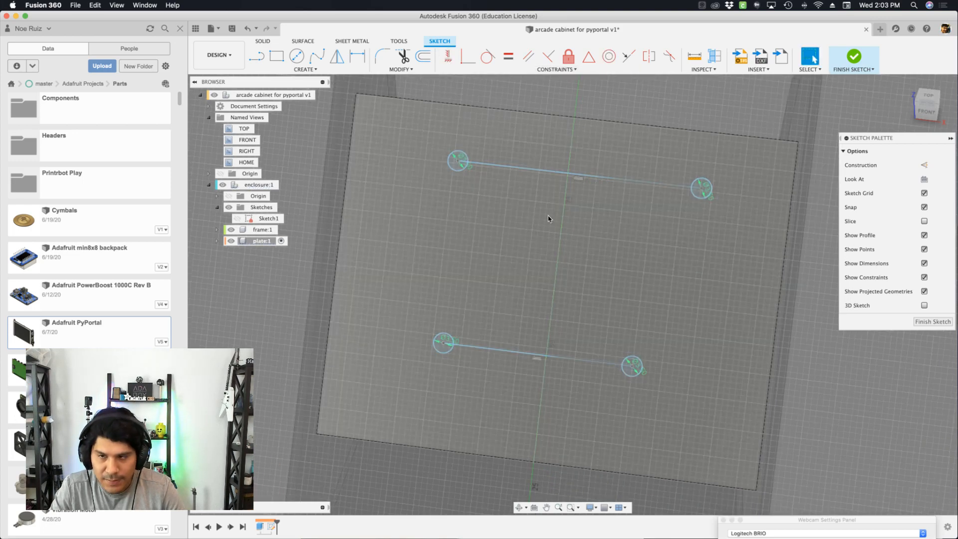
key(l)
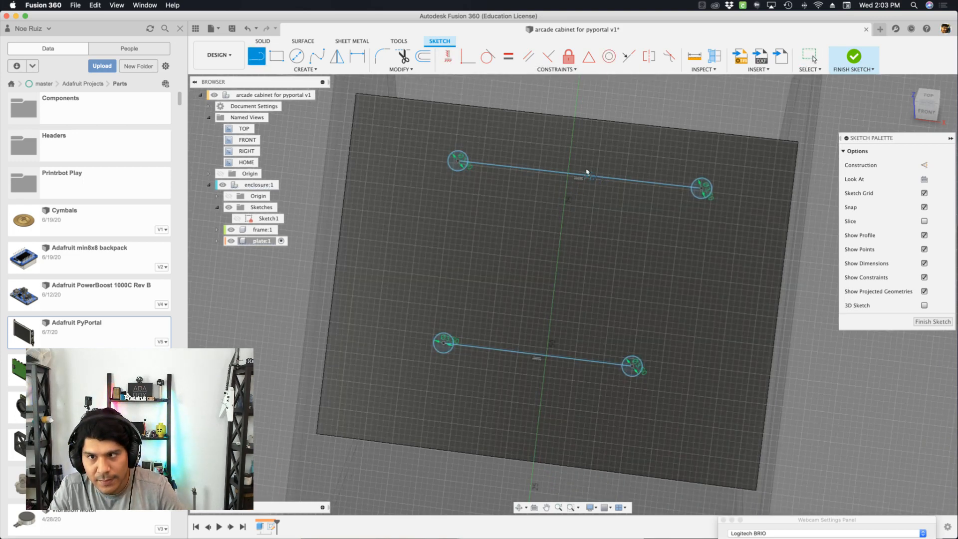
click(578, 172)
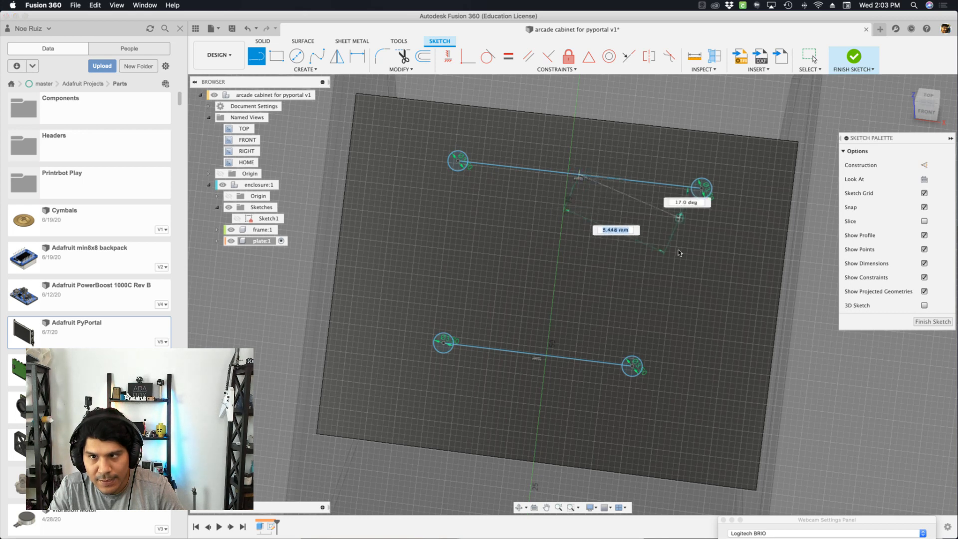
click(540, 358)
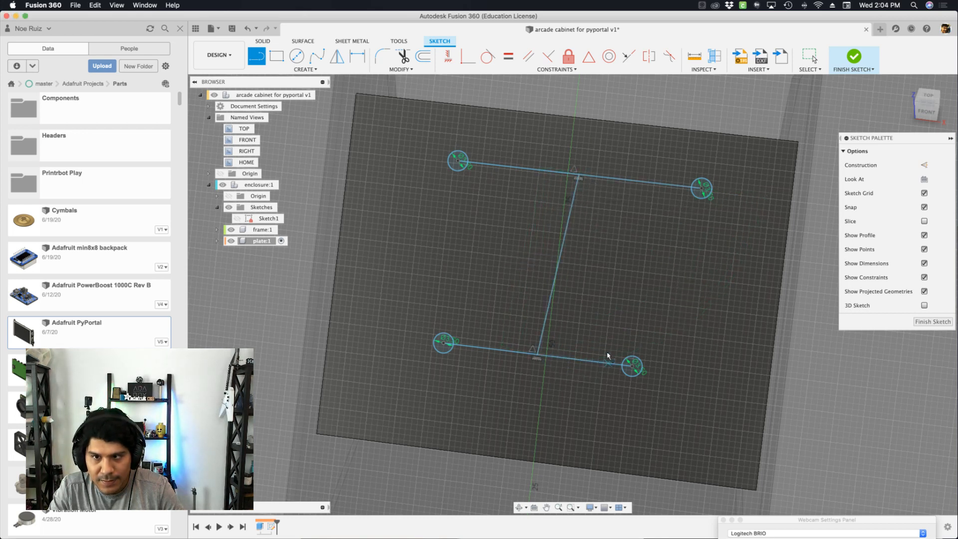
key(Escape)
Apply a Horizontal/Vertical constraint to the line joining the midpoints of the upper and lower lines
click(568, 221)
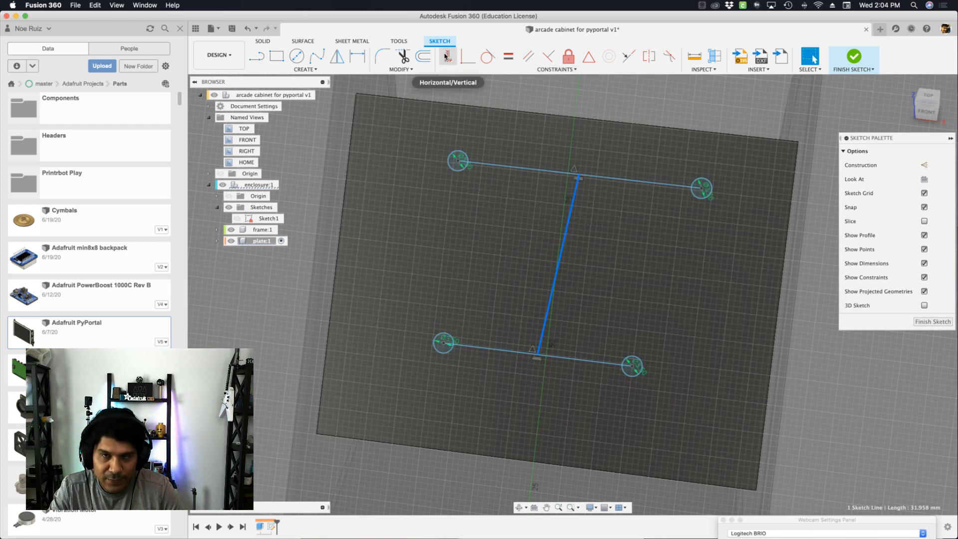
click(445, 56)
scroll(588, 286, down, 2)
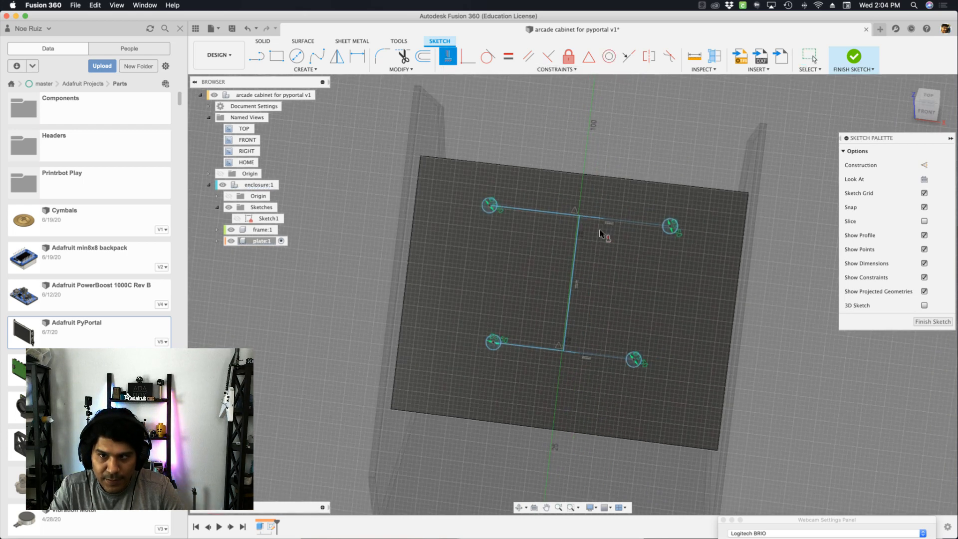
key(Escape)
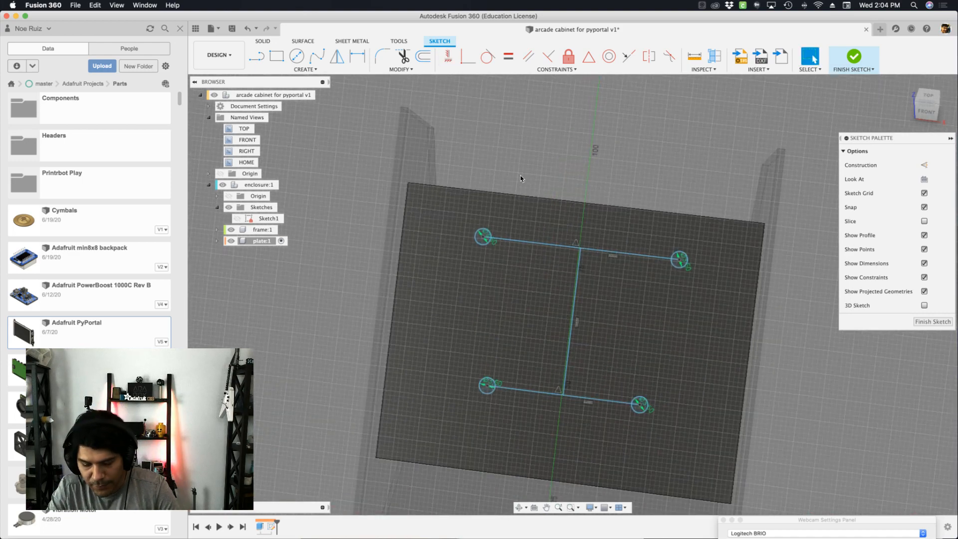
Connect the centres of the upper-left and lower-left circles with a straight line
key(l)
scroll(519, 182, up, 3)
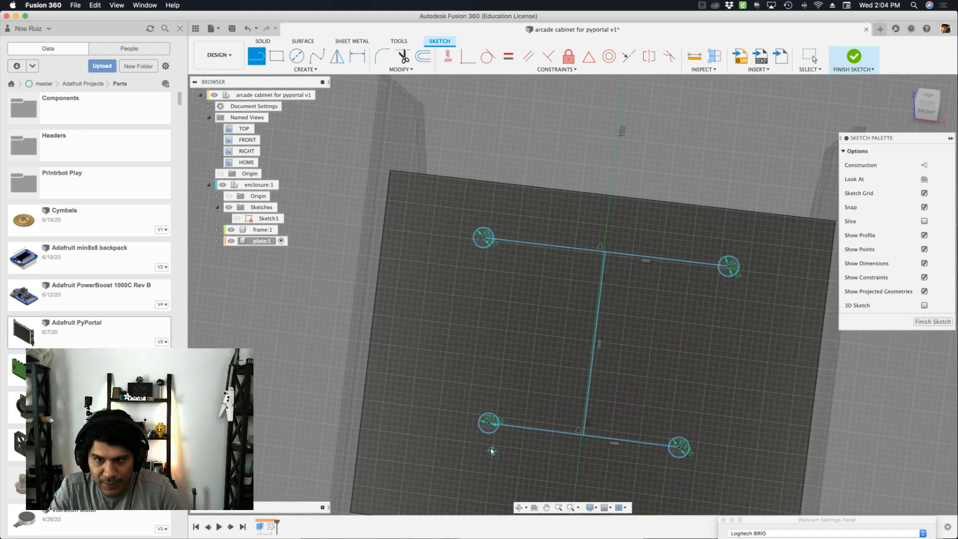
scroll(475, 210, up, 1)
click(484, 239)
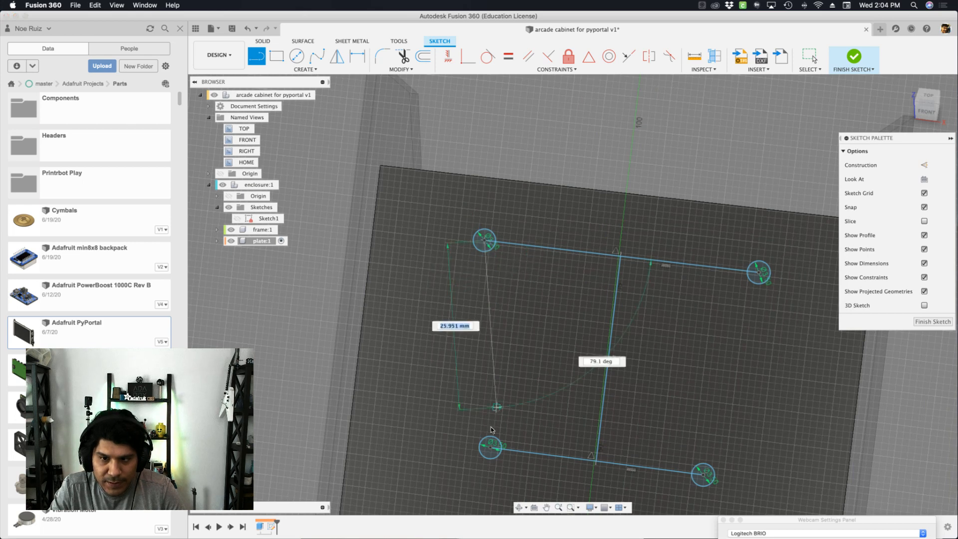
click(491, 446)
key(Escape)
Apply a Horizontal/Vertical constraint to the line joining the left circles, and move the upper-right circle inward on the plate
click(487, 295)
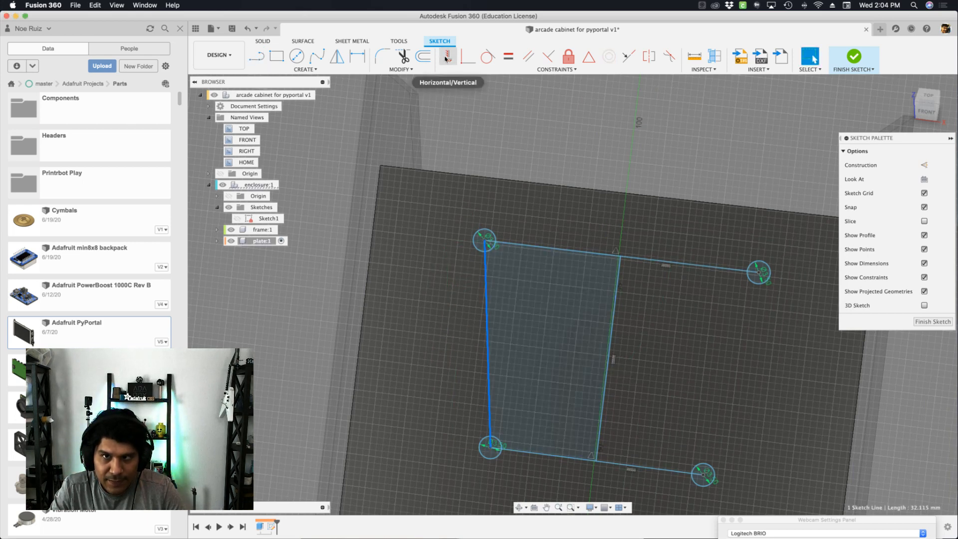
click(445, 59)
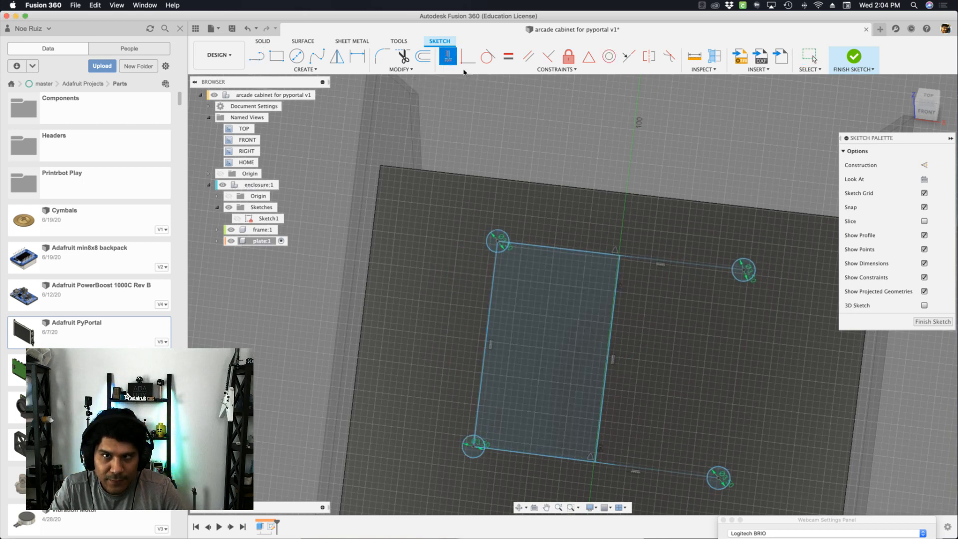
scroll(499, 85, down, 2)
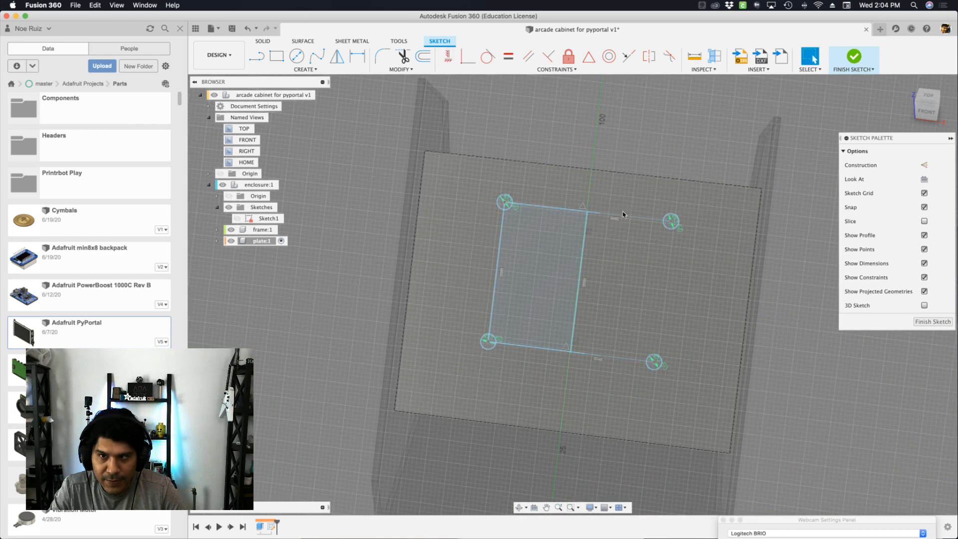
mouse_move(670, 221)
mouse_down()
mouse_move(634, 212)
mouse_move(679, 216)
mouse_move(627, 283)
mouse_move(697, 204)
mouse_move(659, 230)
mouse_move(683, 253)
mouse_move(698, 239)
mouse_move(661, 231)
mouse_move(726, 256)
mouse_move(638, 225)
mouse_up()
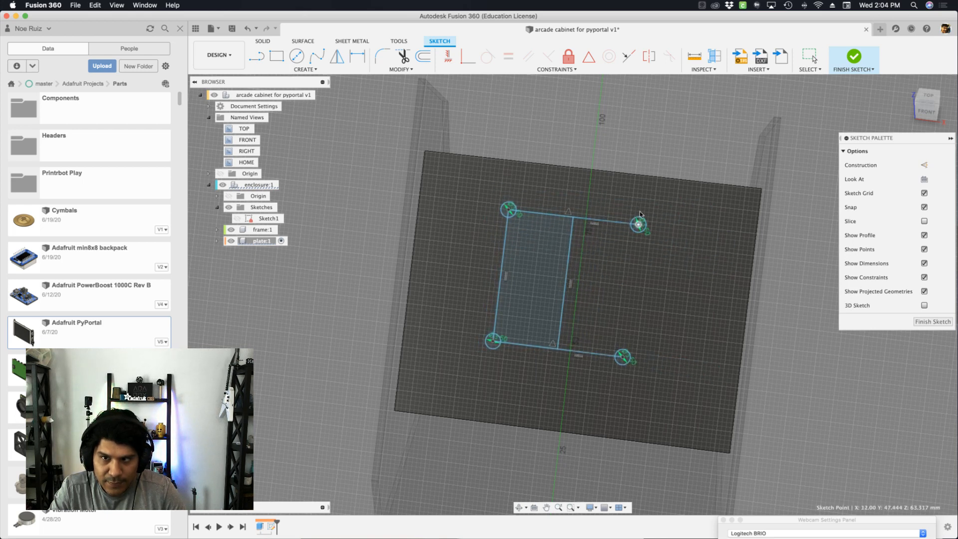
scroll(644, 225, up, 2)
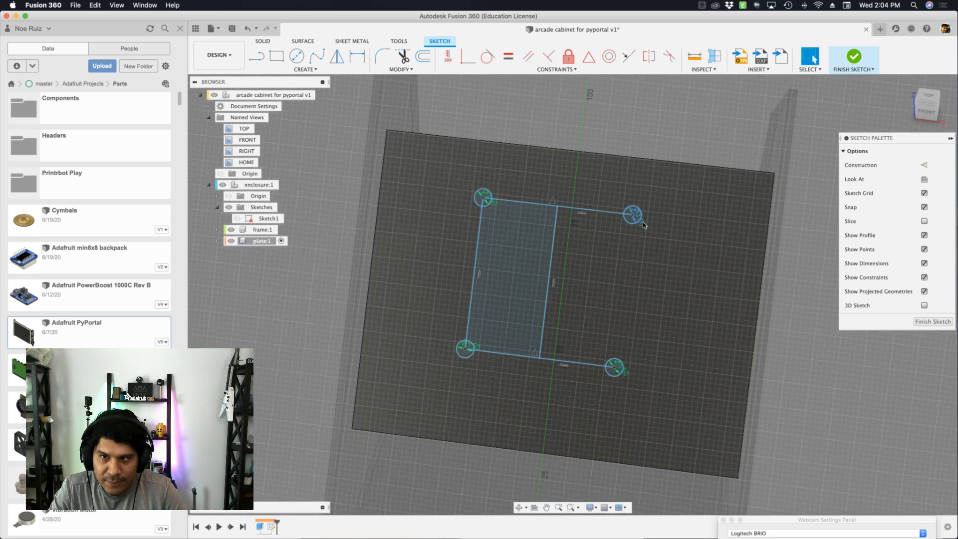
Place the 3.50 mm diameter dimension labels outside each of the four circles
key(d)
click(493, 201)
click(468, 170)
key(Escape)
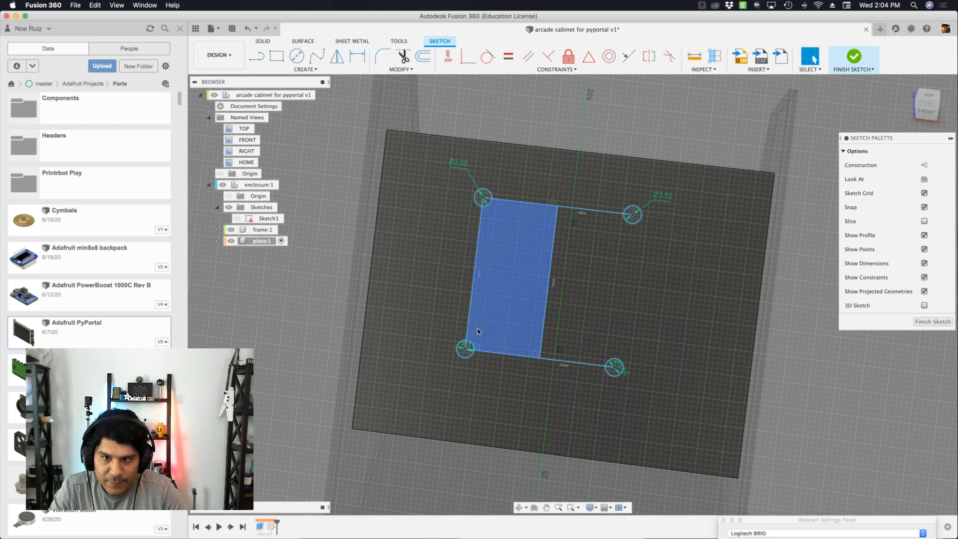
key(d)
click(458, 349)
click(412, 363)
key(Escape)
key(d)
click(628, 374)
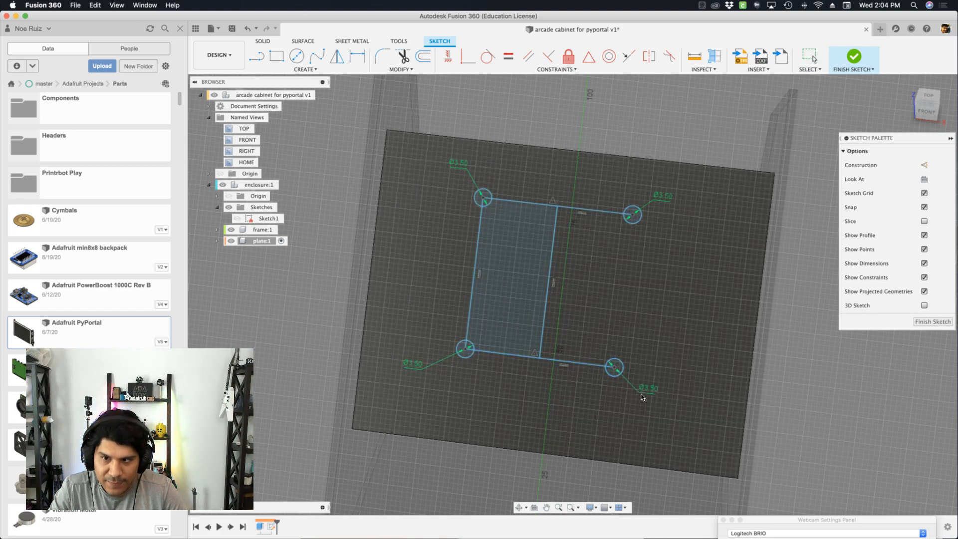
scroll(604, 228, down, 2)
scroll(648, 209, up, 5)
scroll(624, 212, down, 4)
scroll(637, 203, down, 2)
mouse_move(601, 213)
mouse_down()
mouse_move(657, 230)
mouse_move(612, 207)
mouse_up()
click(646, 121)
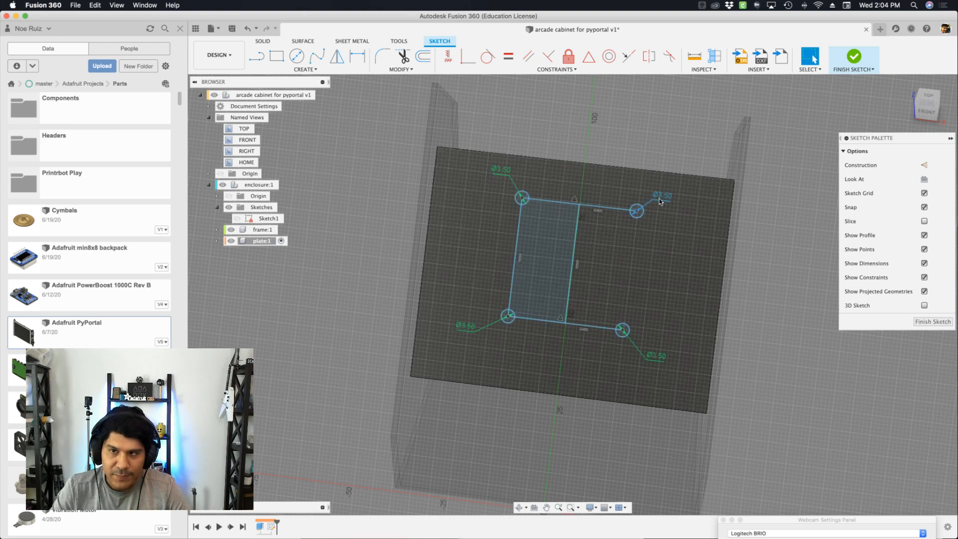
scroll(643, 190, up, 5)
scroll(634, 200, down, 2)
scroll(629, 190, down, 5)
scroll(627, 174, up, 3)
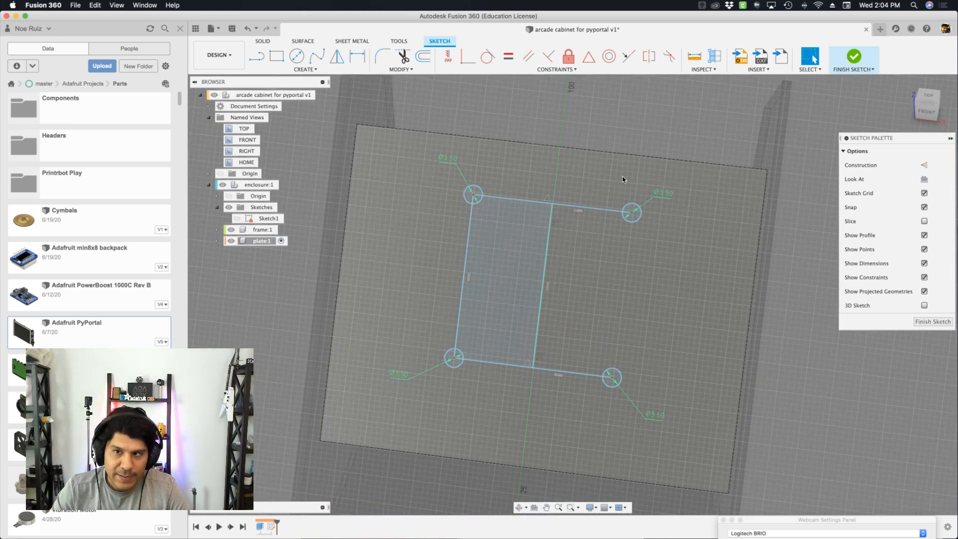
scroll(621, 179, down, 1)
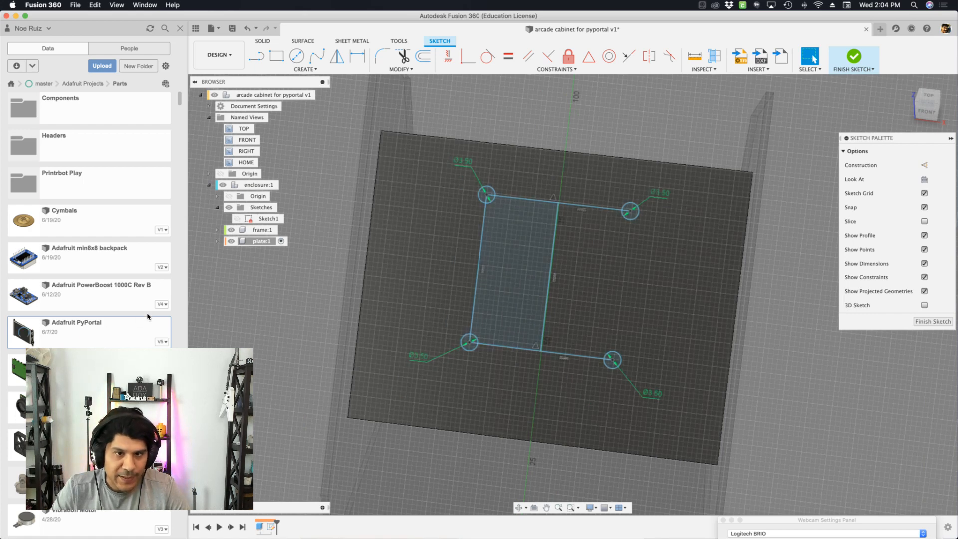
Open the Adafruit PyPortal design from the Parts folder, and switch to Chrome to show the PyPortal Downloads page
double_click(75, 332)
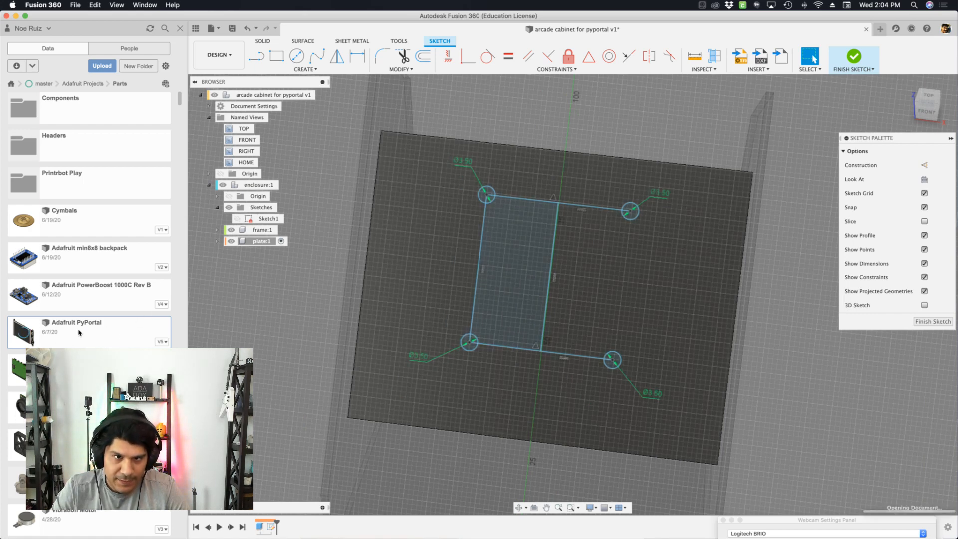
key(super+Tab)
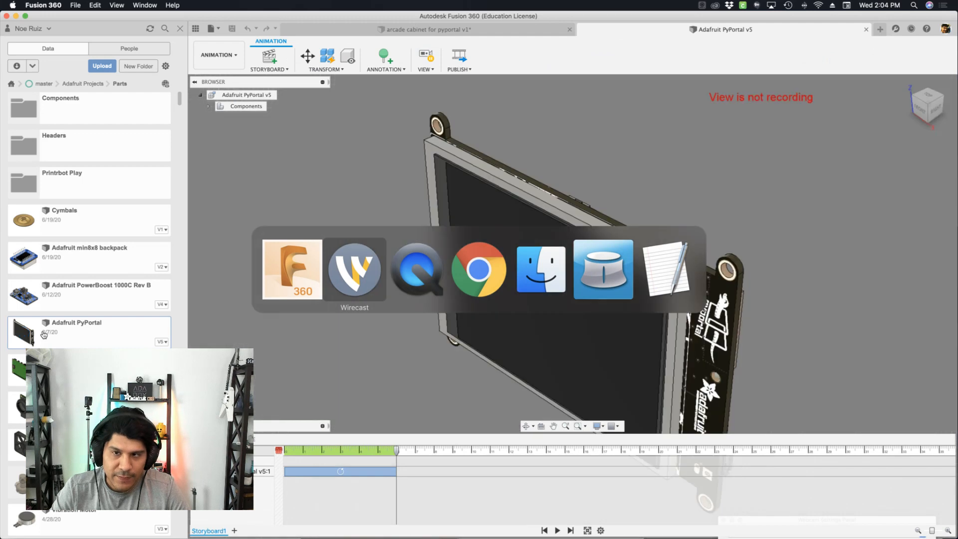
key(super+Tab)
key(super+Tab)
key(super+Tab)
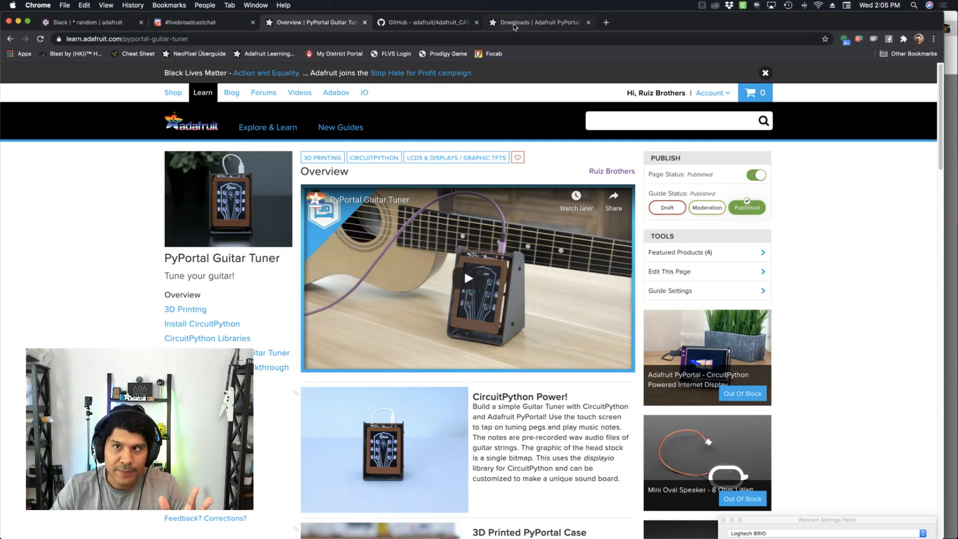
click(514, 23)
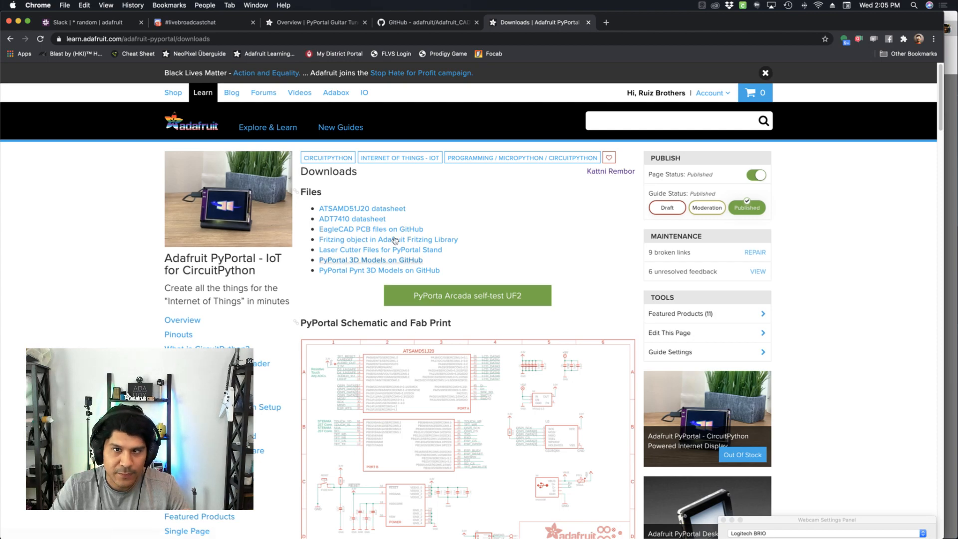
Examine the board dimensions in the PyPortal fab print and the PyPortal Pynt model on the Downloads page
scroll(380, 239, down, 3)
scroll(380, 240, down, 15)
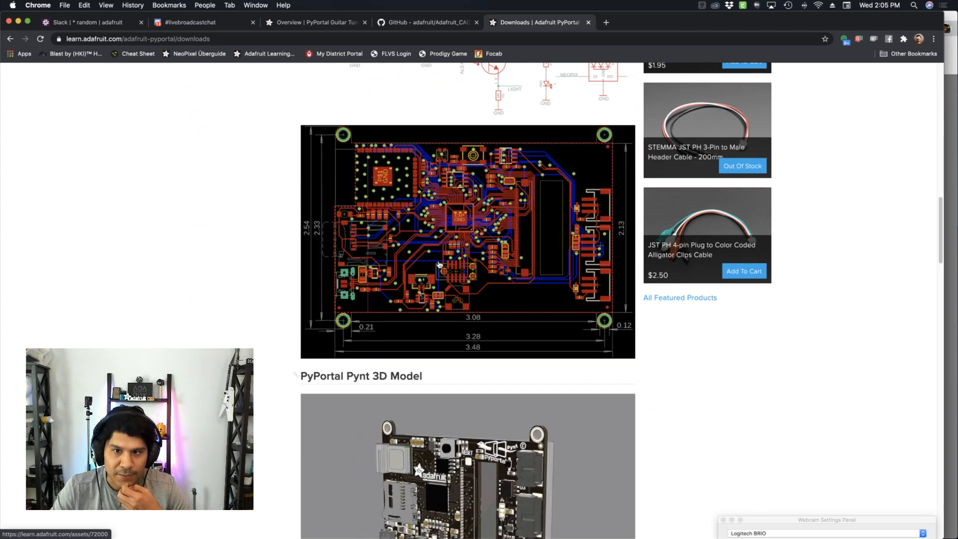
scroll(384, 163, down, 2)
scroll(384, 163, down, 9)
scroll(471, 194, up, 6)
scroll(472, 194, down, 10)
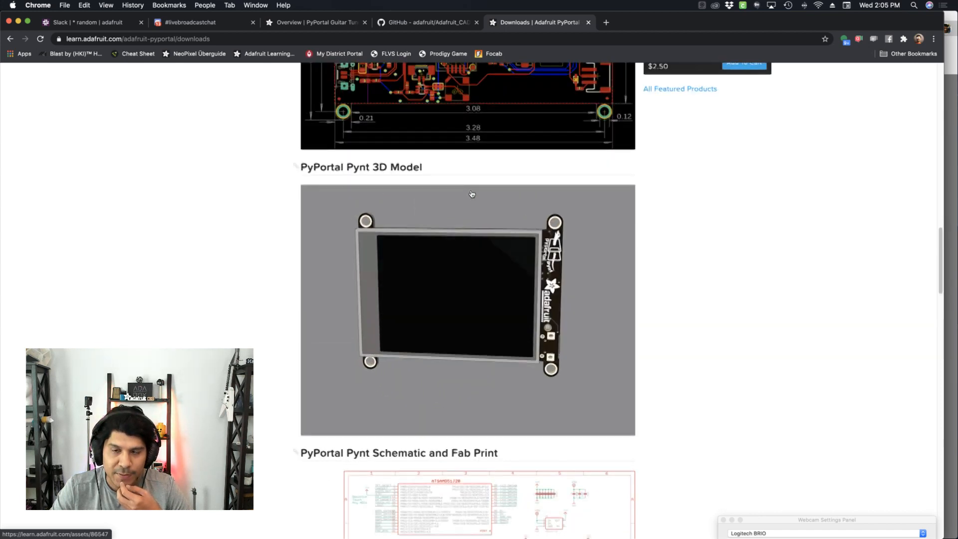
scroll(471, 193, down, 12)
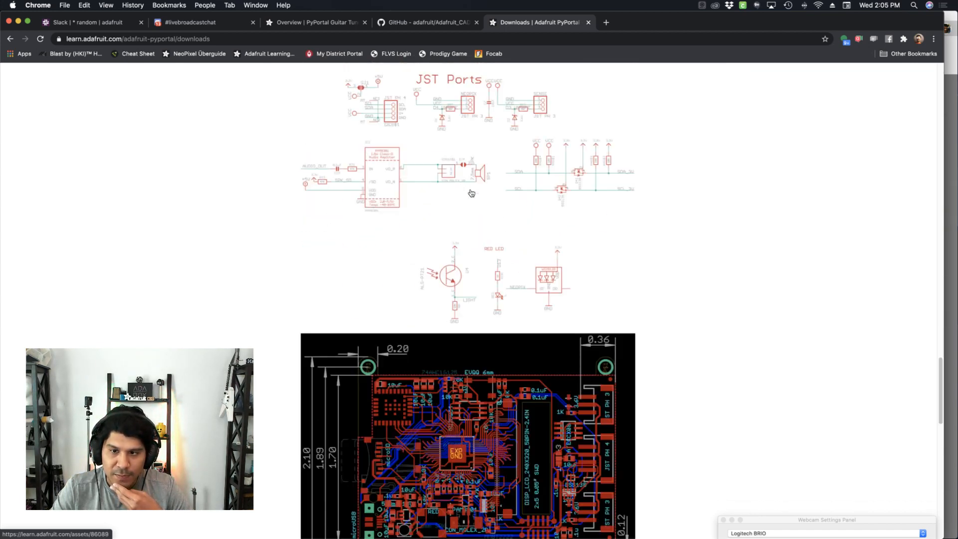
scroll(470, 192, up, 15)
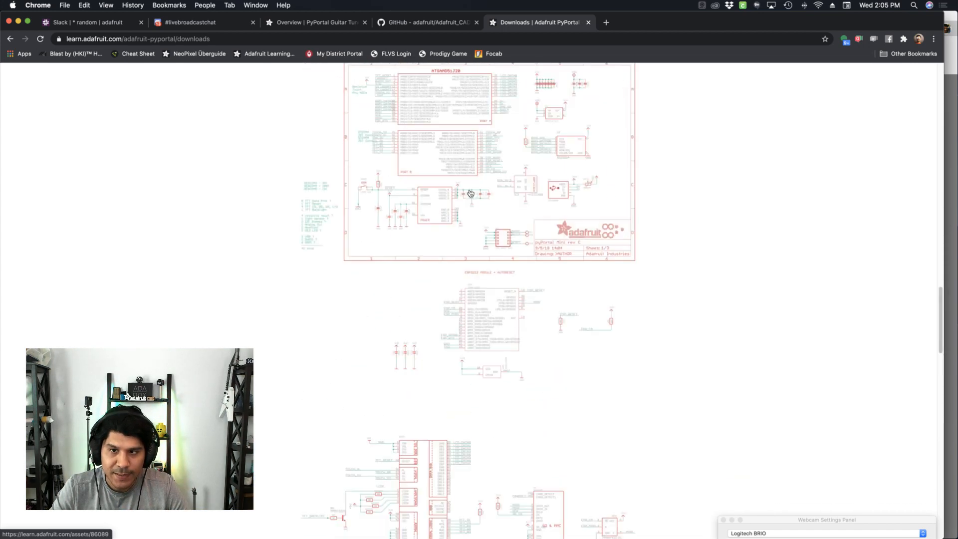
scroll(479, 246, up, 6)
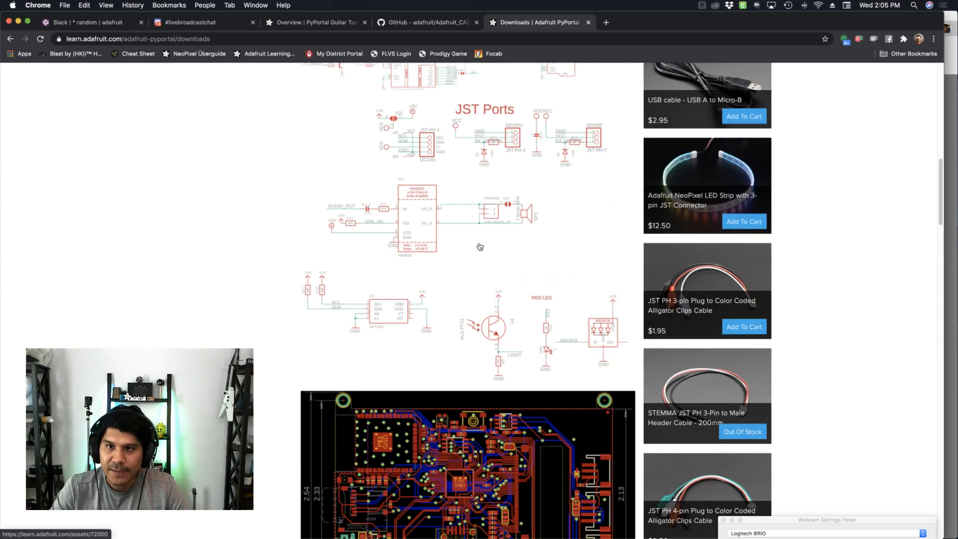
scroll(480, 245, up, 2)
scroll(480, 245, down, 9)
scroll(481, 245, down, 3)
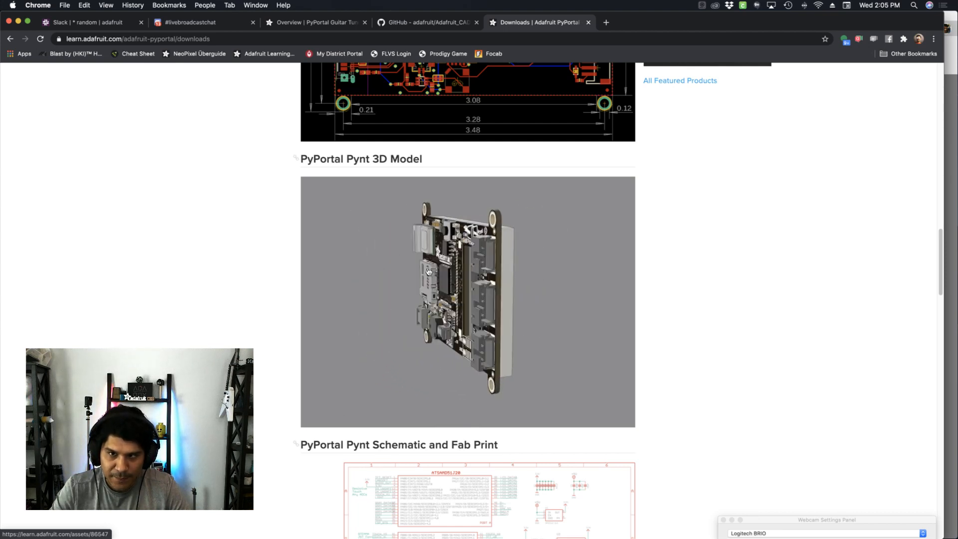
scroll(392, 460, up, 1)
Switch back to Fusion 360, change the PyPortal document to the Design workspace, and show the board from the front
key(super+Tab)
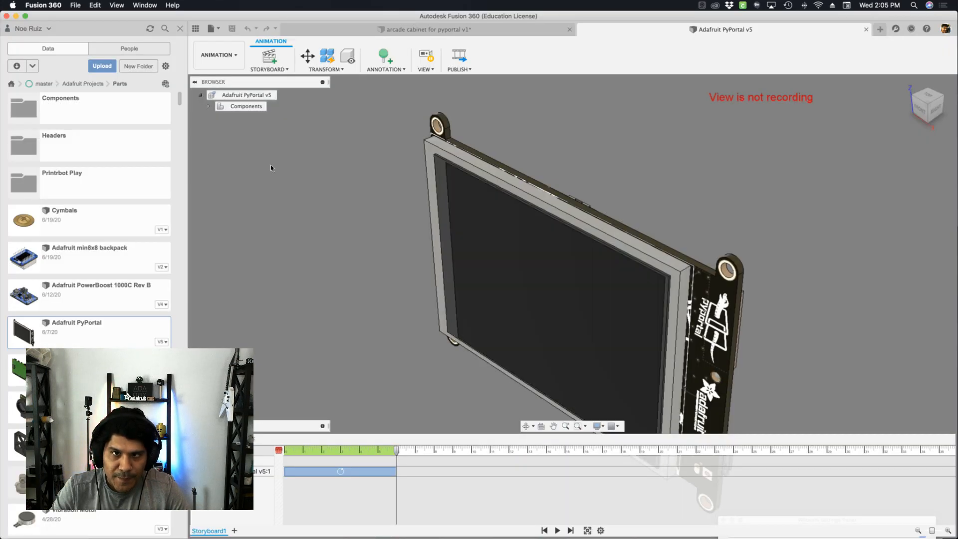
click(238, 55)
click(214, 91)
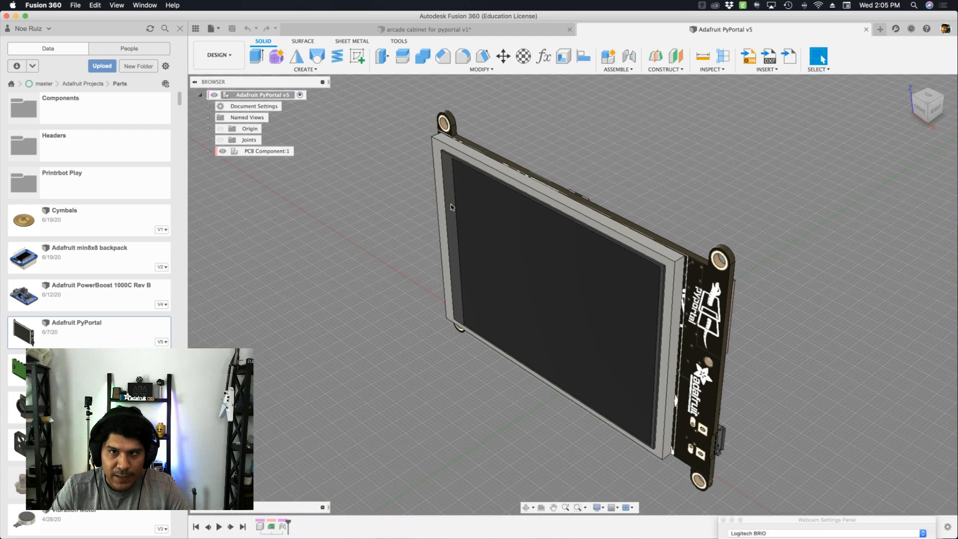
scroll(384, 208, down, 1)
click(919, 111)
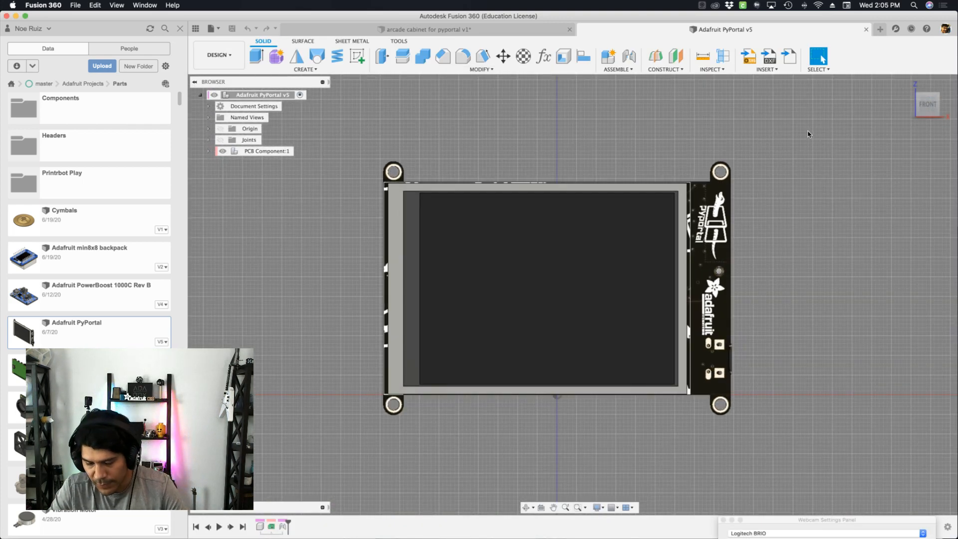
Measure the centre-to-centre distance between the two upper mounting holes of the PyPortal and copy the value
click(703, 58)
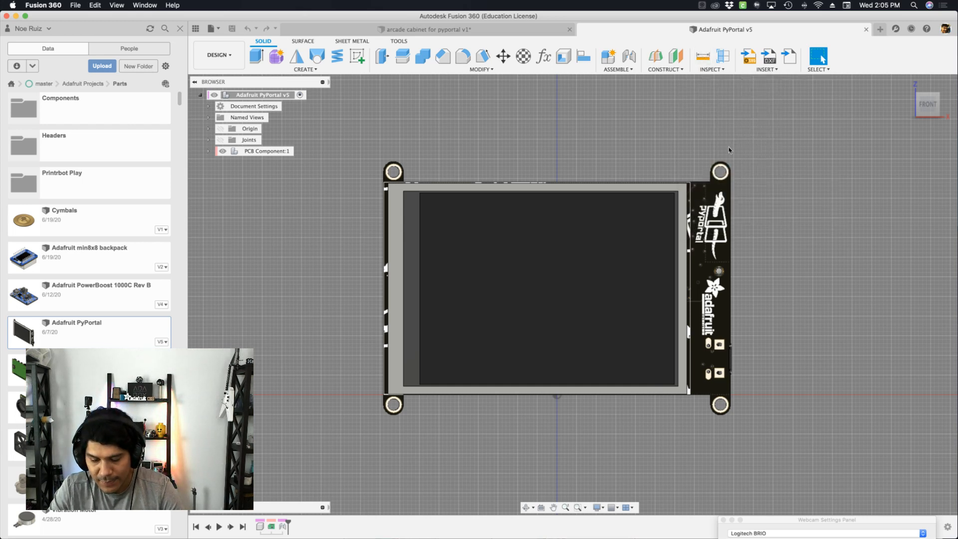
scroll(738, 147, up, 2)
scroll(737, 147, up, 3)
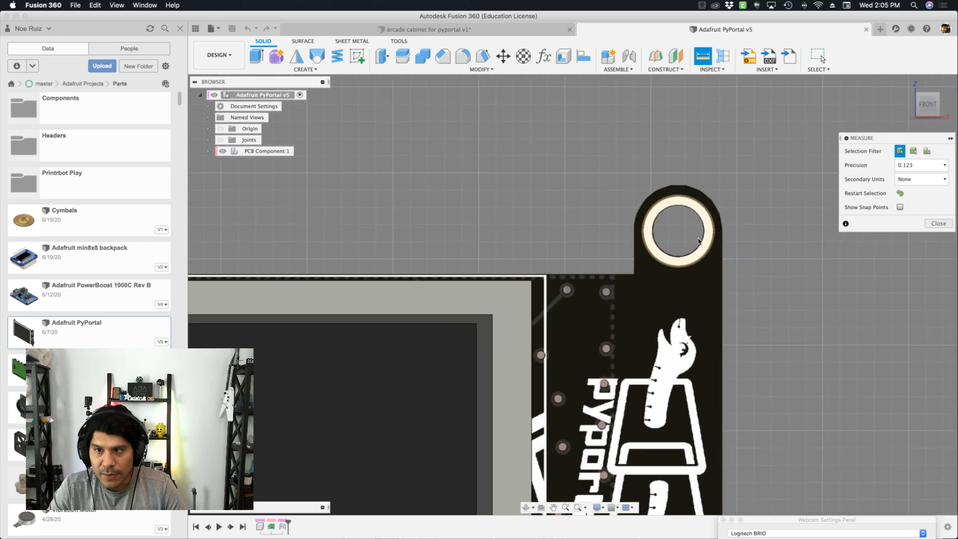
click(697, 248)
scroll(697, 248, down, 5)
scroll(392, 187, up, 4)
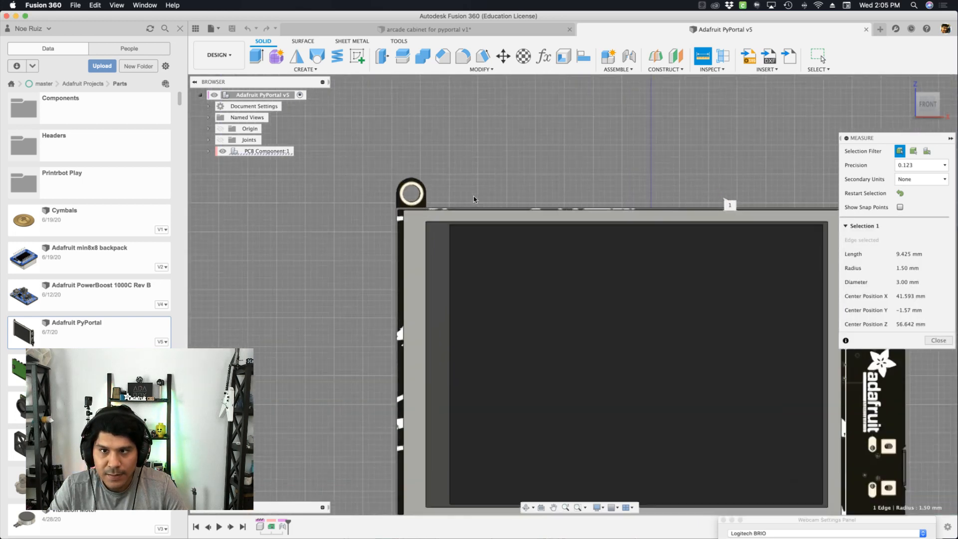
click(373, 184)
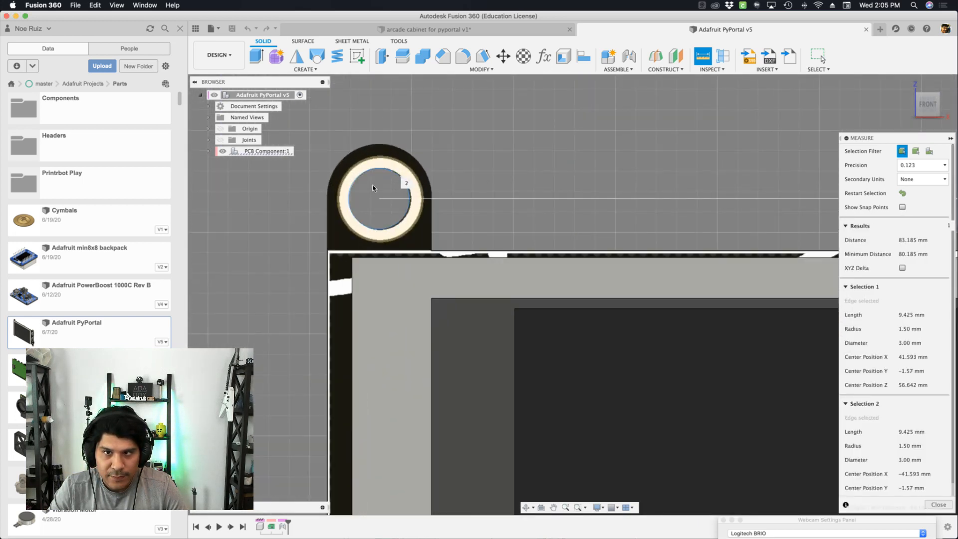
scroll(371, 188, down, 2)
scroll(372, 188, down, 1)
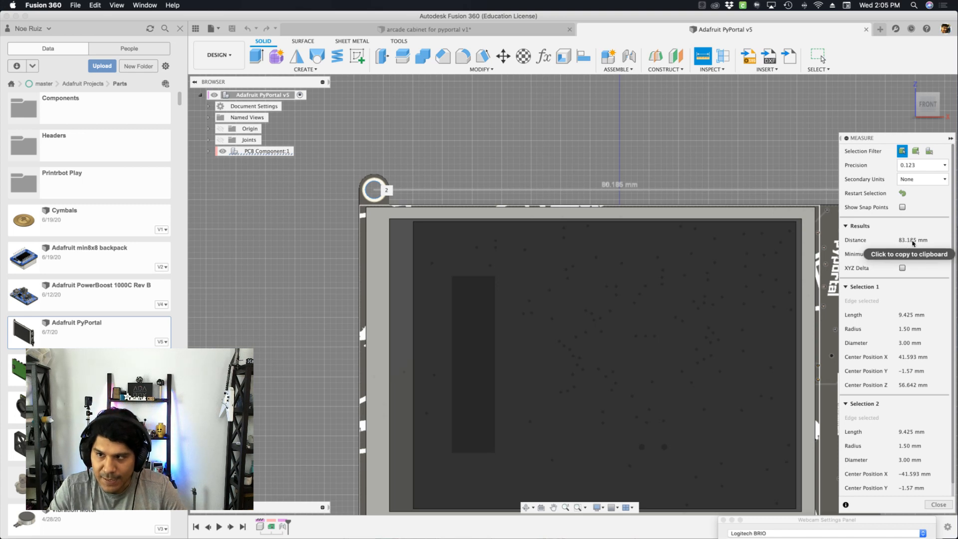
In the arcade cabinet sketch, dimension the line between the two upper circles at 83.185 mm
click(547, 31)
click(523, 190)
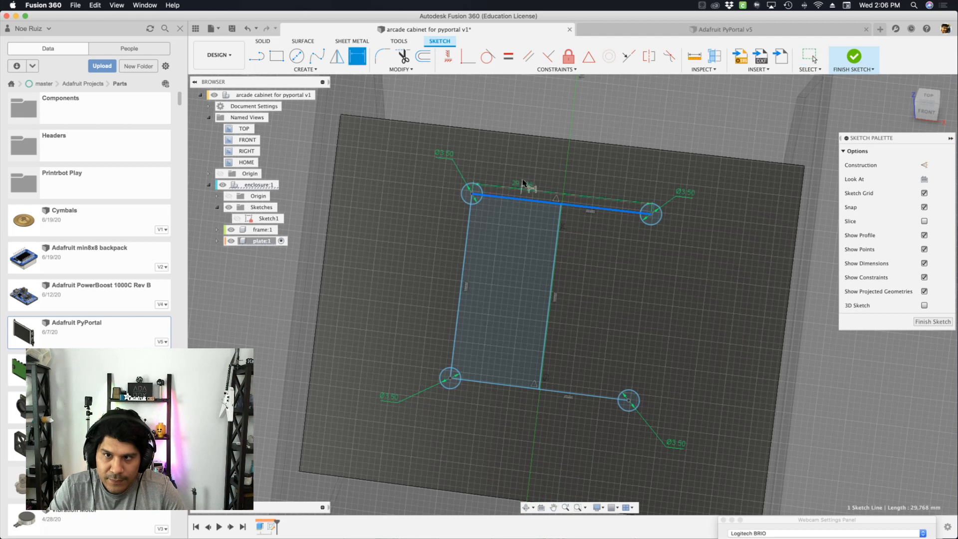
click(547, 113)
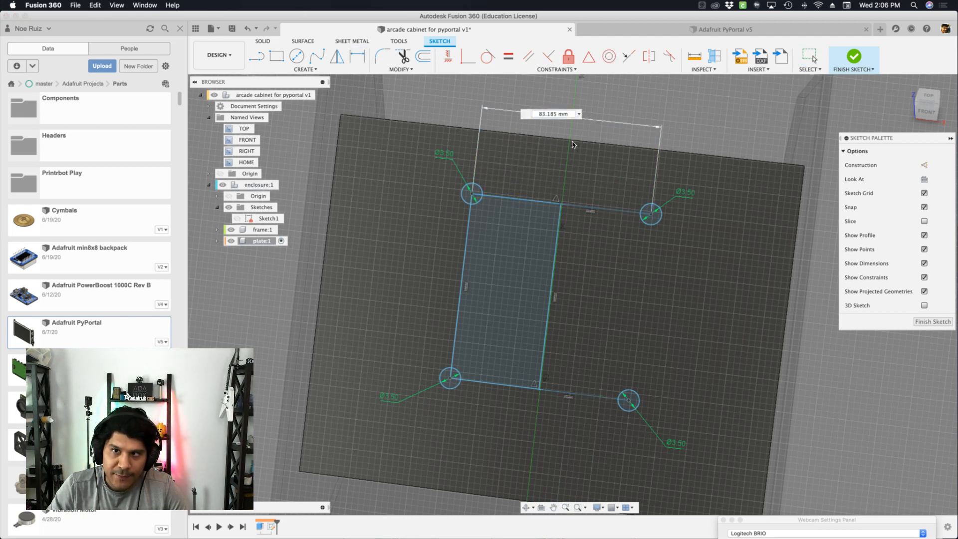
key(Return)
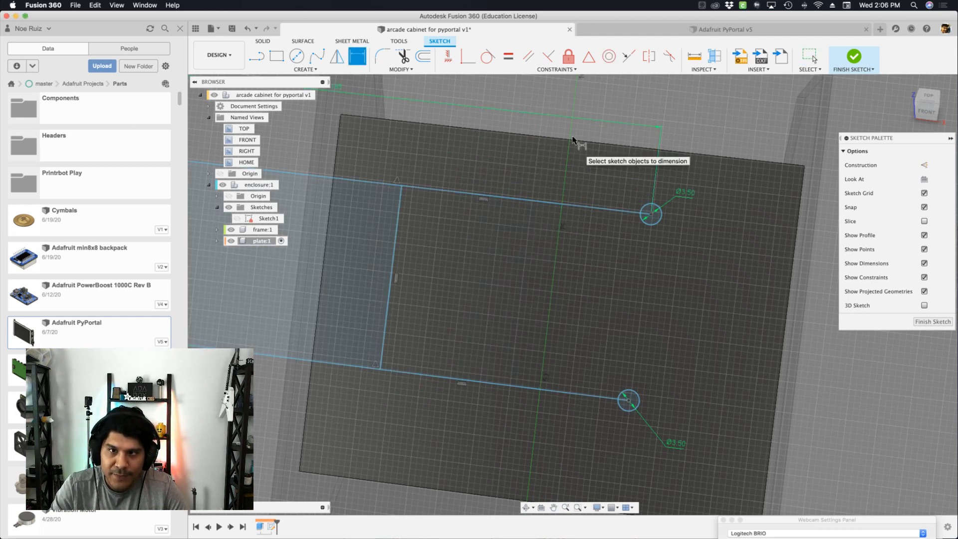
scroll(585, 144, down, 5)
key(Escape)
middle_drag(526, 142, 535, 188)
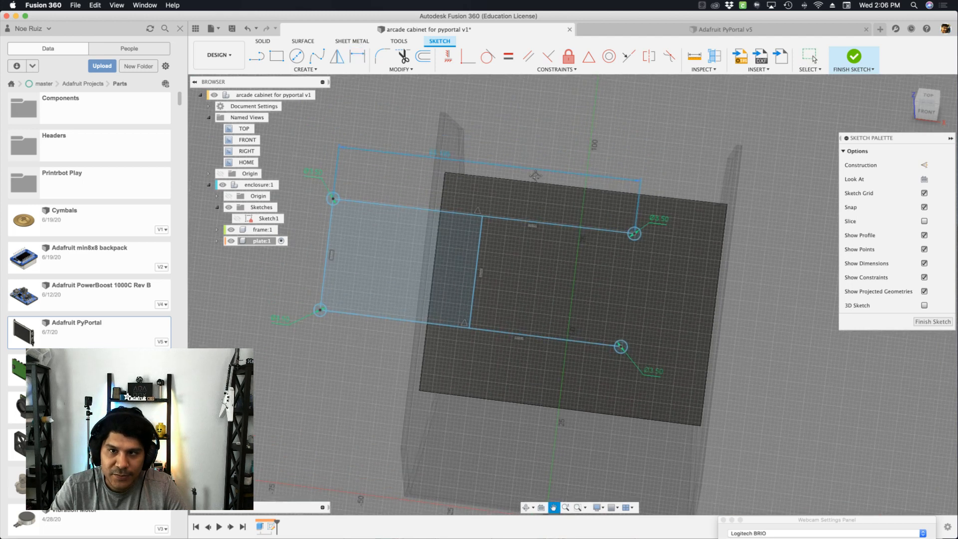
Compare the hole layout with the PyPortal model, and set the spacing between the two upper circles to 10 mm
mouse_move(522, 218)
mouse_down()
mouse_move(646, 249)
mouse_move(659, 222)
mouse_up()
click(677, 33)
scroll(620, 139, down, 5)
scroll(634, 139, up, 3)
scroll(638, 140, down, 3)
click(548, 31)
double_click(581, 155)
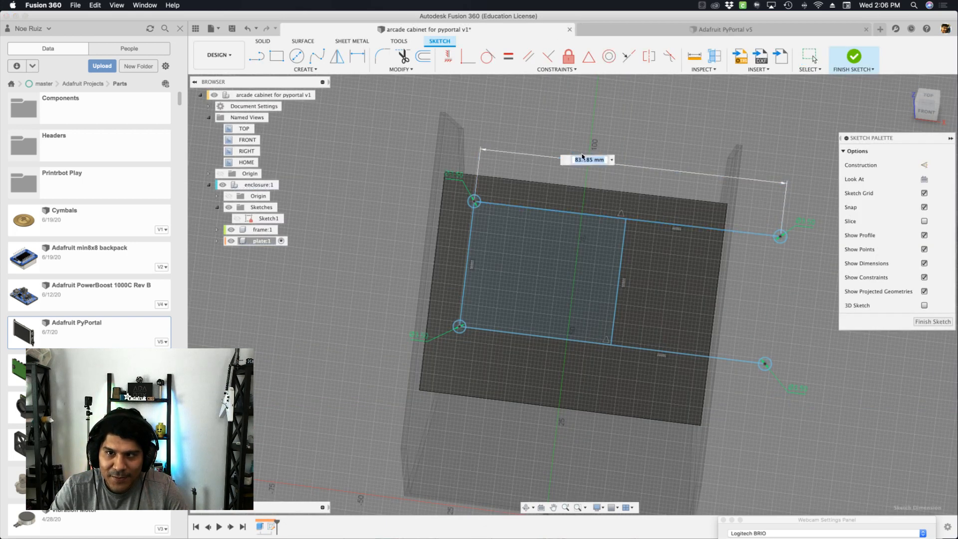
key(BackSpace)
text(10)
key(Return)
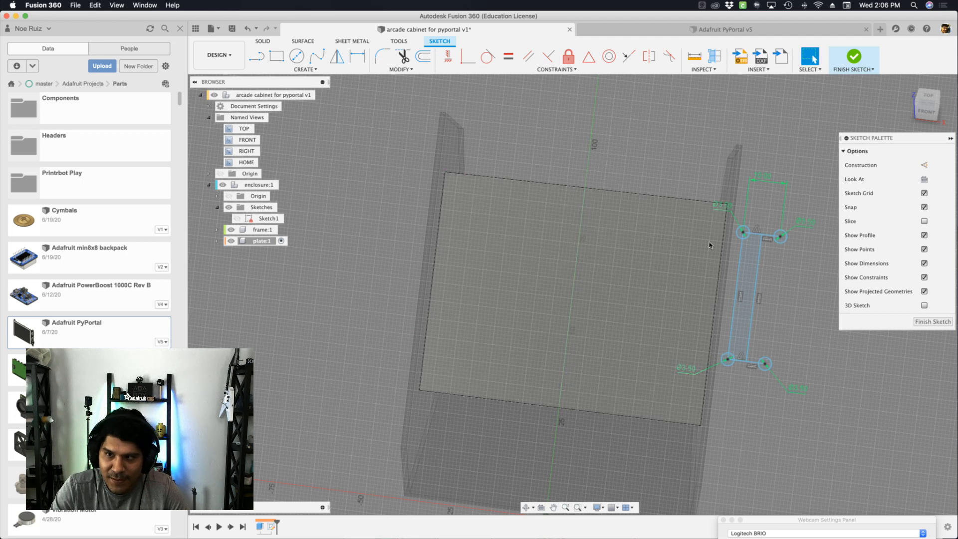
Dimension the long side line of the hole layout at 83.185 mm and move the layout back over the plate
click(560, 256)
text(83.185)
key(Return)
key(Escape)
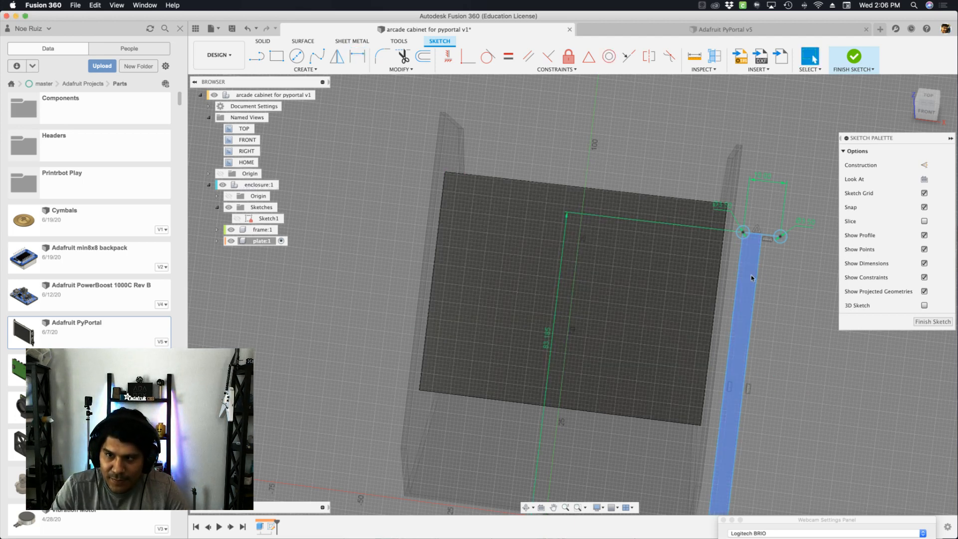
drag(740, 275, 545, 213)
Measure the distance between the upper and lower mounting holes on the logo side of the PyPortal
click(668, 30)
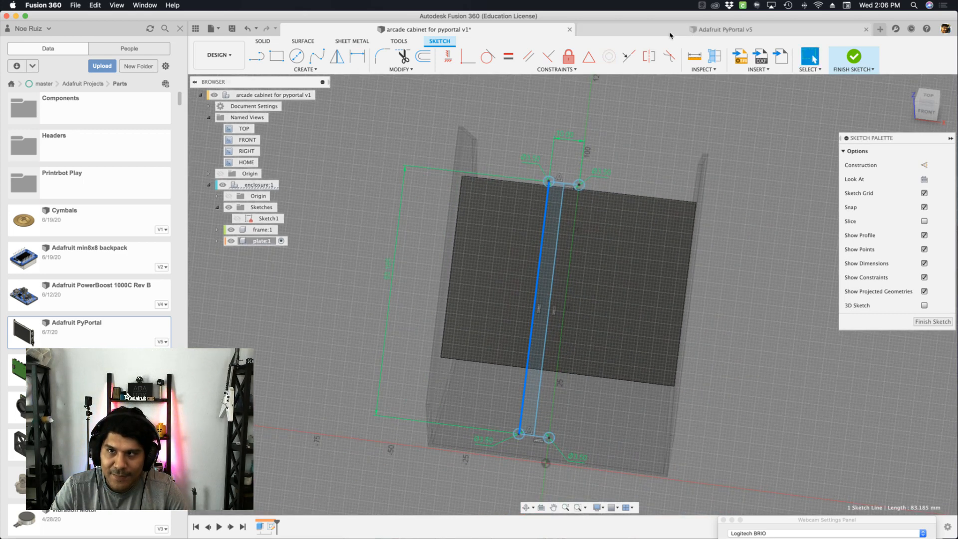
key(i)
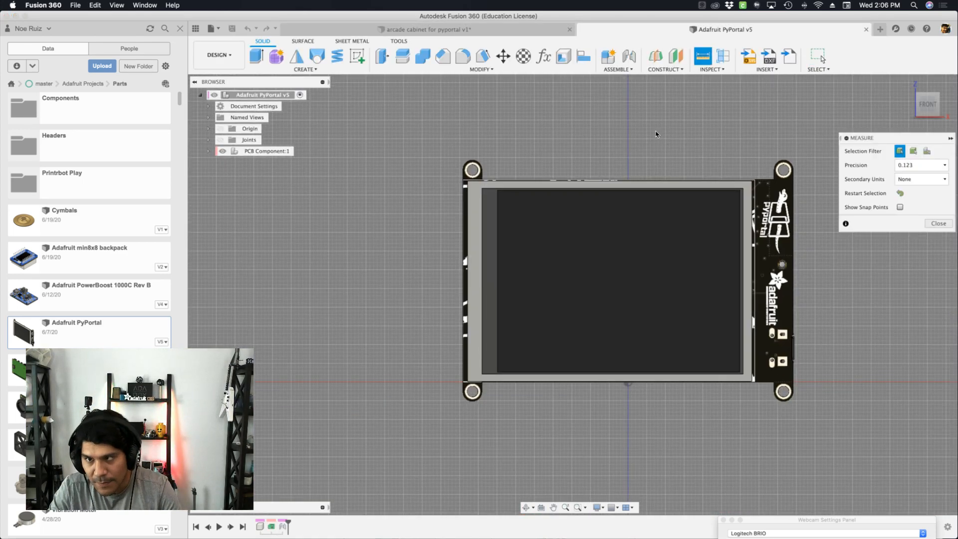
scroll(685, 160, up, 5)
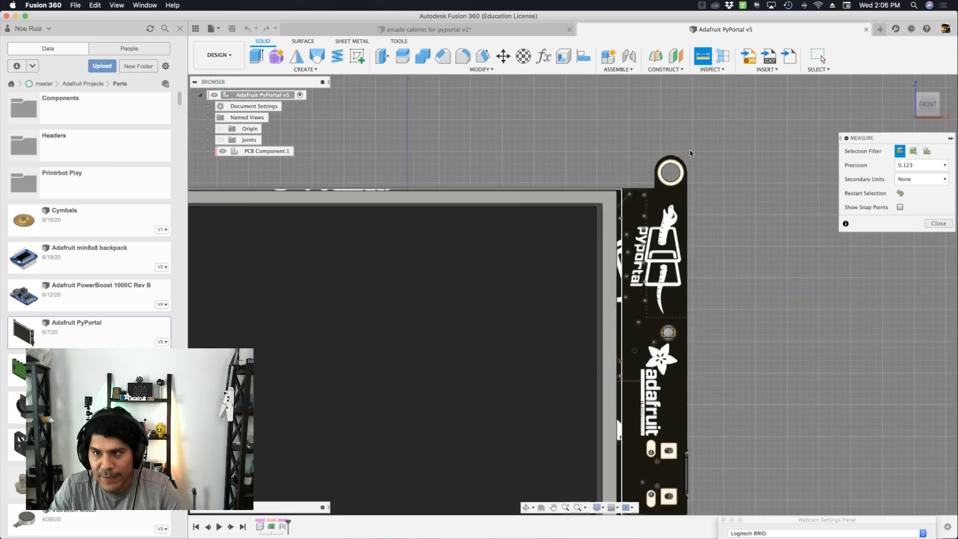
click(658, 188)
scroll(689, 172, down, 3)
scroll(688, 172, down, 3)
scroll(655, 403, up, 8)
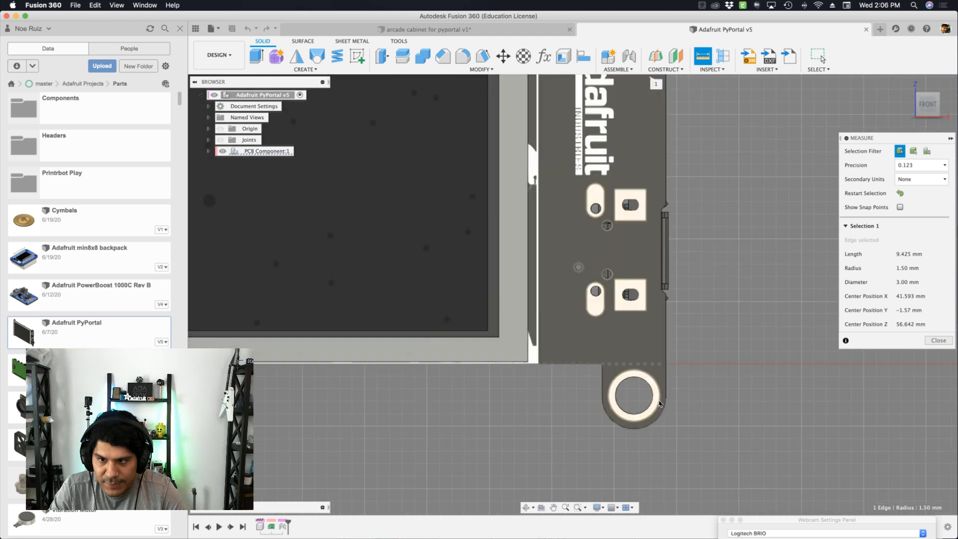
click(652, 403)
scroll(652, 403, down, 3)
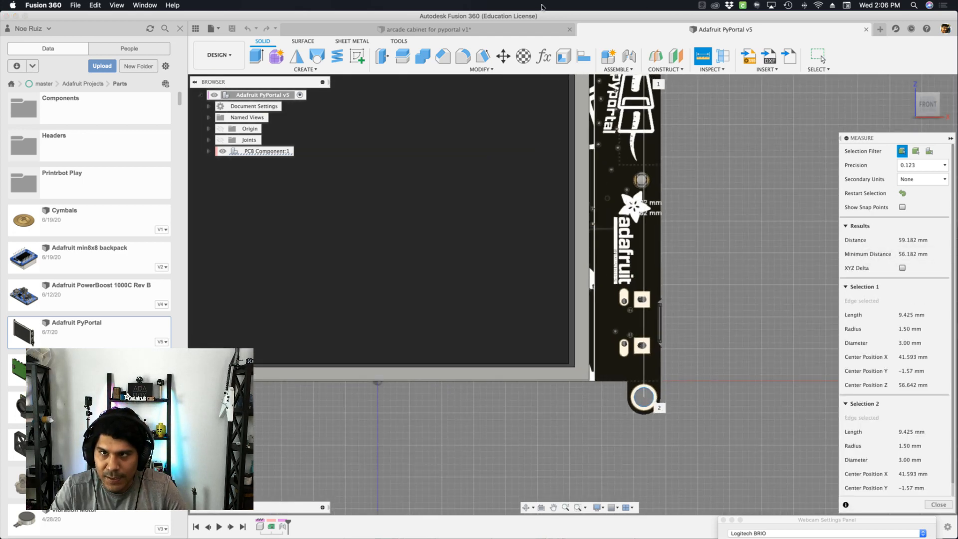
Set the spacing between the two upper circles in the cabinet sketch to 59.182 mm and reposition the hole layout
click(540, 30)
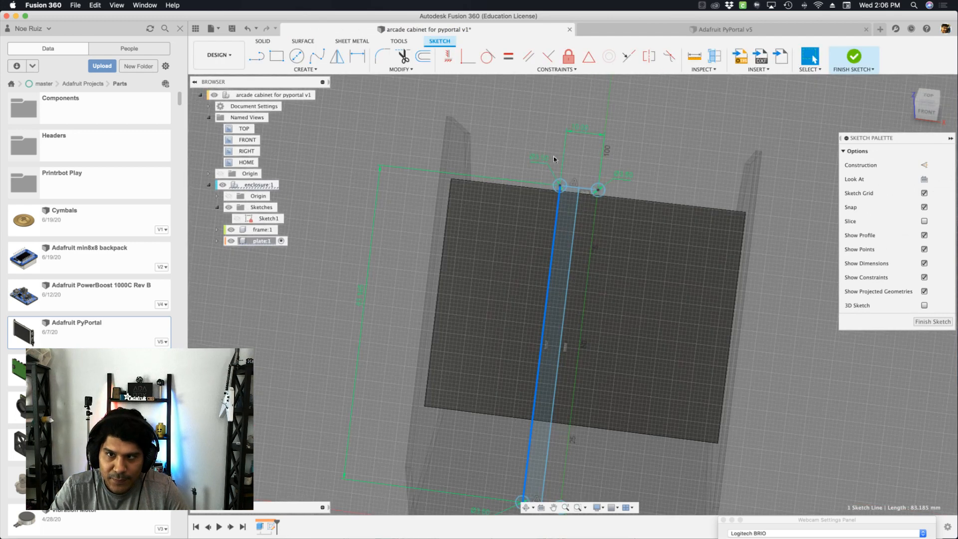
double_click(579, 130)
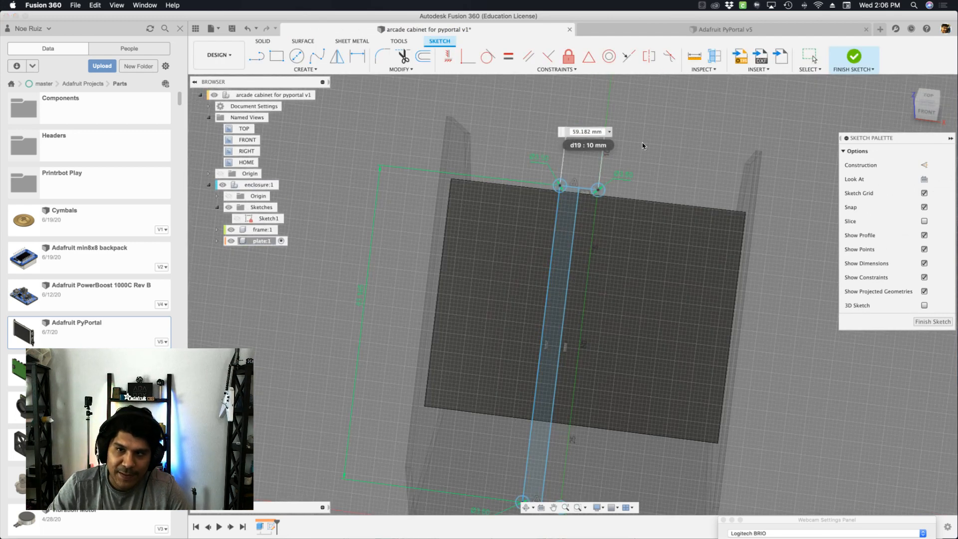
key(Return)
scroll(638, 150, down, 3)
mouse_move(567, 171)
mouse_down()
mouse_move(598, 219)
mouse_move(647, 217)
mouse_move(651, 180)
mouse_move(658, 206)
mouse_move(656, 159)
mouse_up()
scroll(657, 263, down, 2)
scroll(627, 387, up, 5)
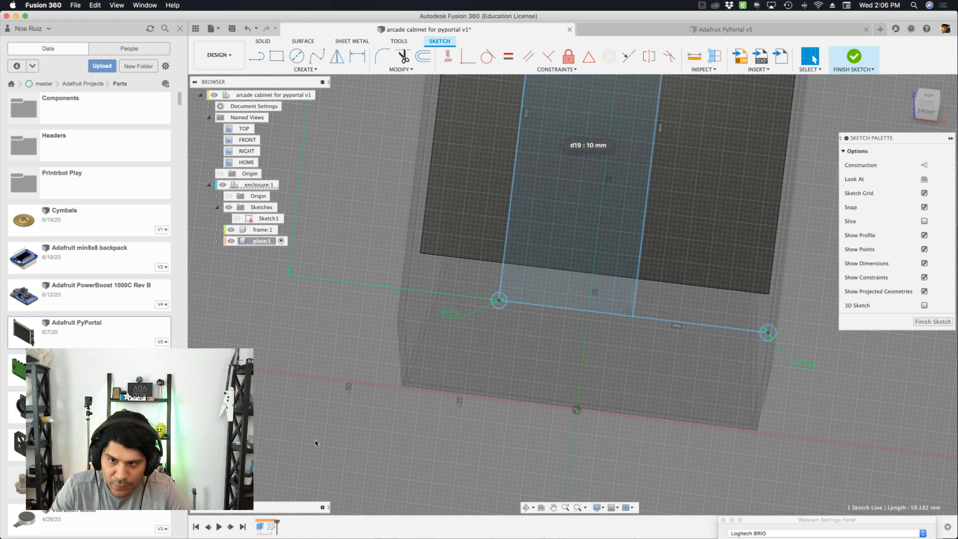
Draw a line from the origin to the midpoint of the hole layout's lower line and constrain it vertical
key(l)
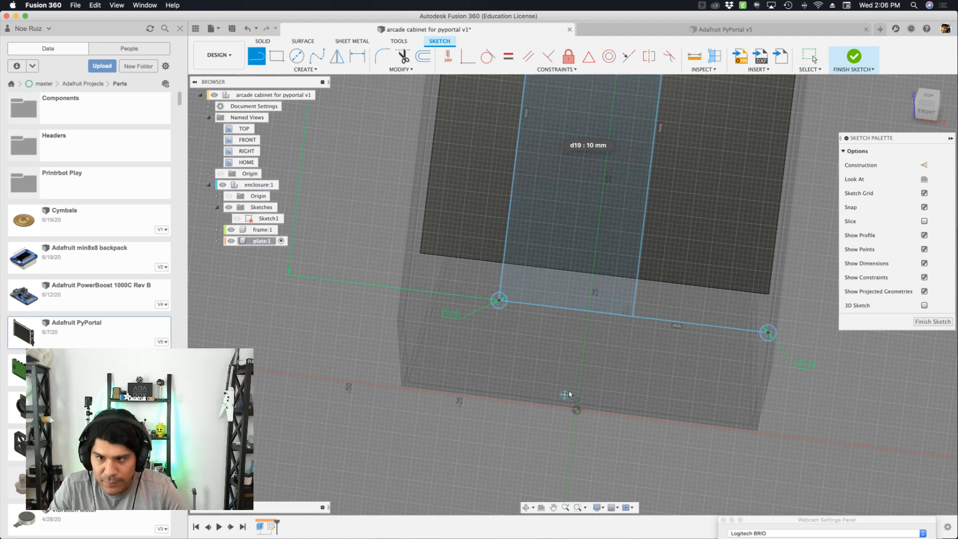
click(576, 408)
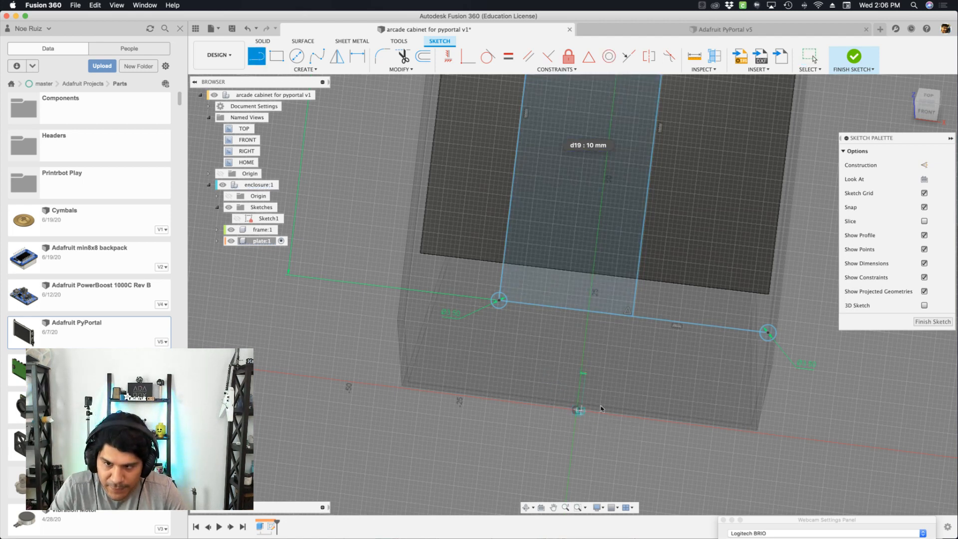
click(633, 317)
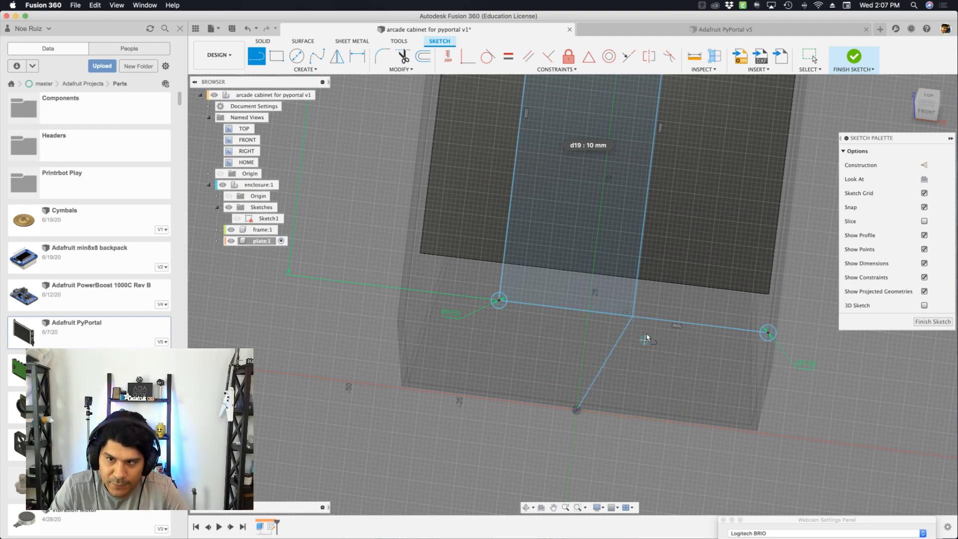
key(Escape)
drag(645, 317, 635, 280)
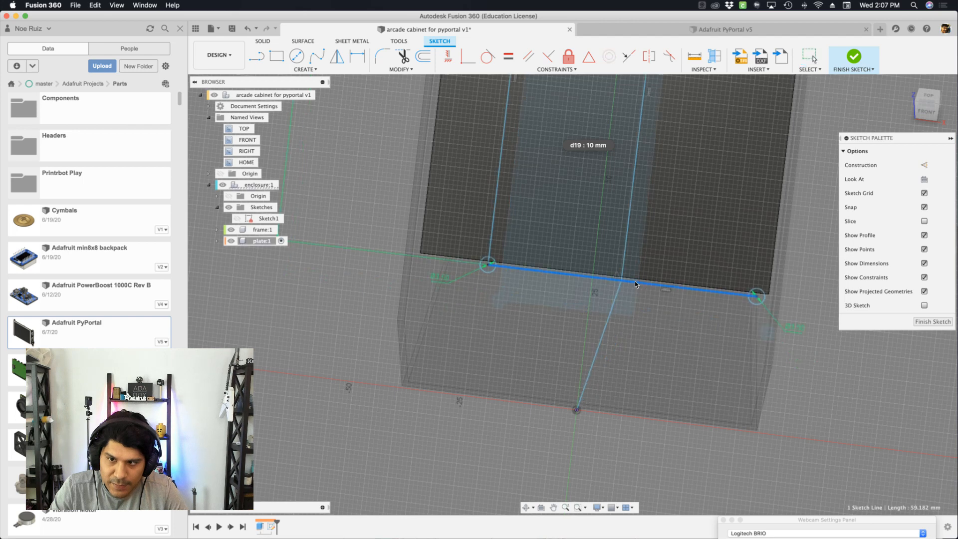
click(606, 318)
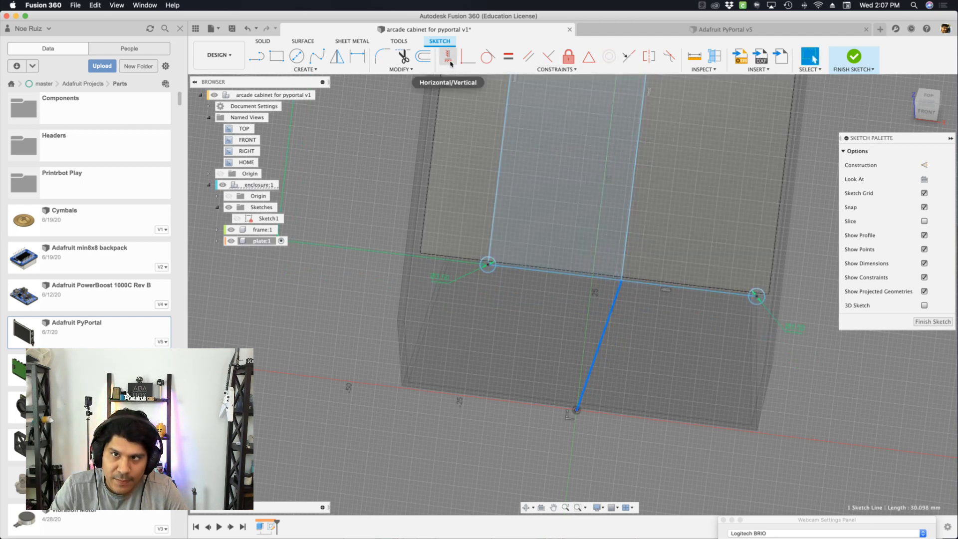
click(449, 58)
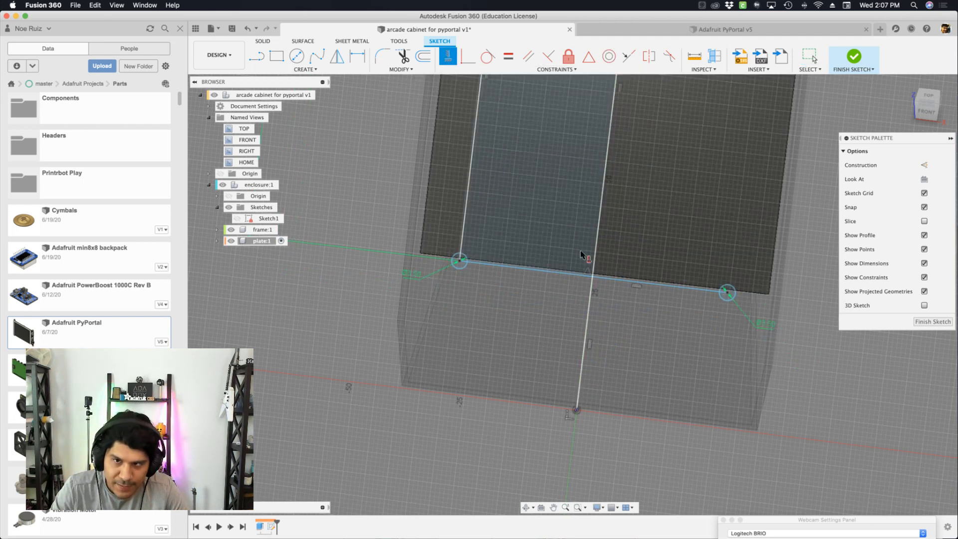
Try dimensioning the vertical line from the origin, and delete both the dimension and the line
key(d)
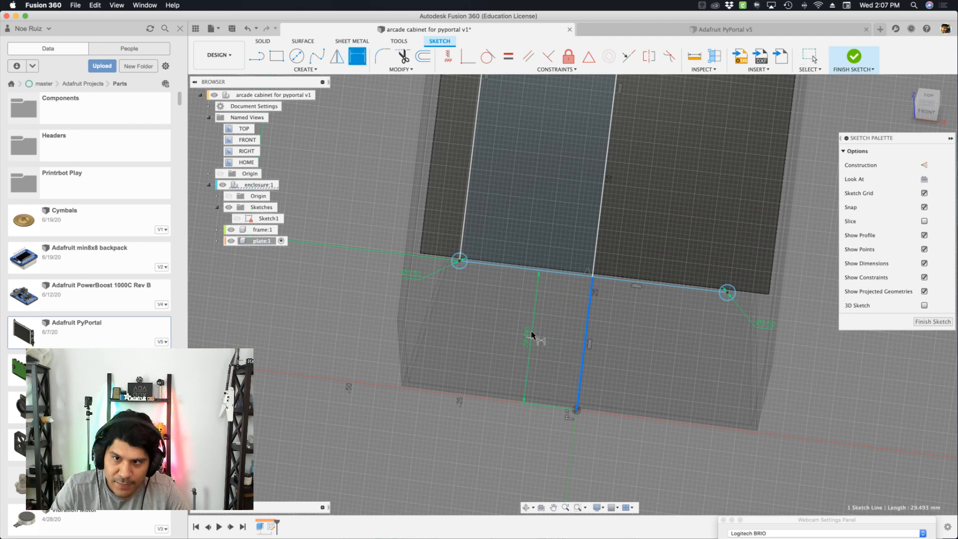
click(532, 334)
shift+middle_drag(532, 335, 705, 272)
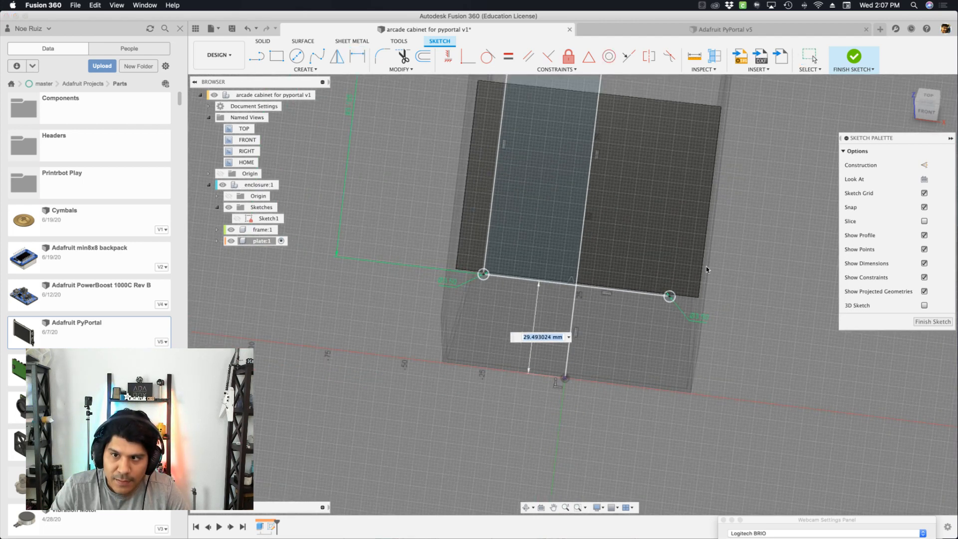
click(640, 312)
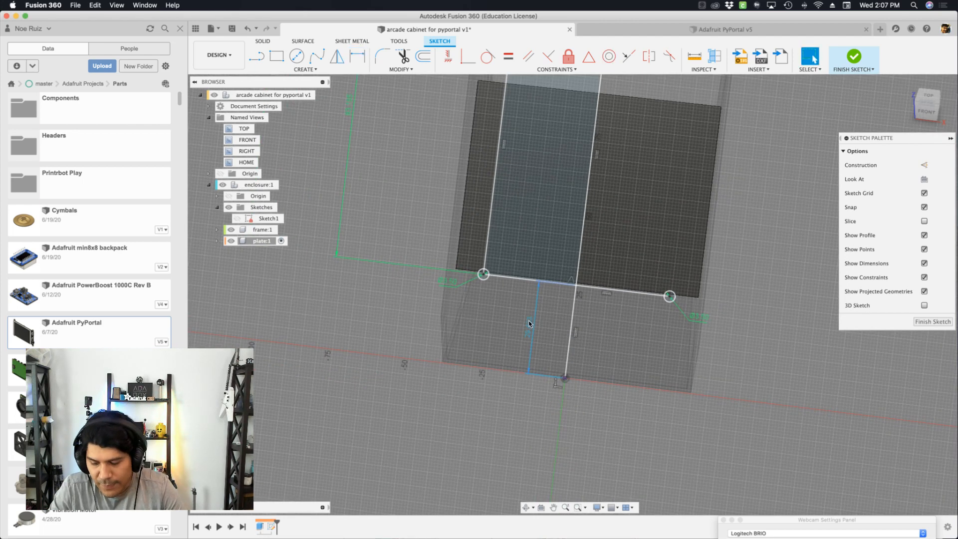
mouse_move(564, 307)
shift+middle_down()
mouse_move(777, 281)
mouse_move(760, 288)
mouse_move(771, 291)
mouse_move(591, 106)
shift+middle_up()
click(554, 303)
scroll(592, 108, down, 3)
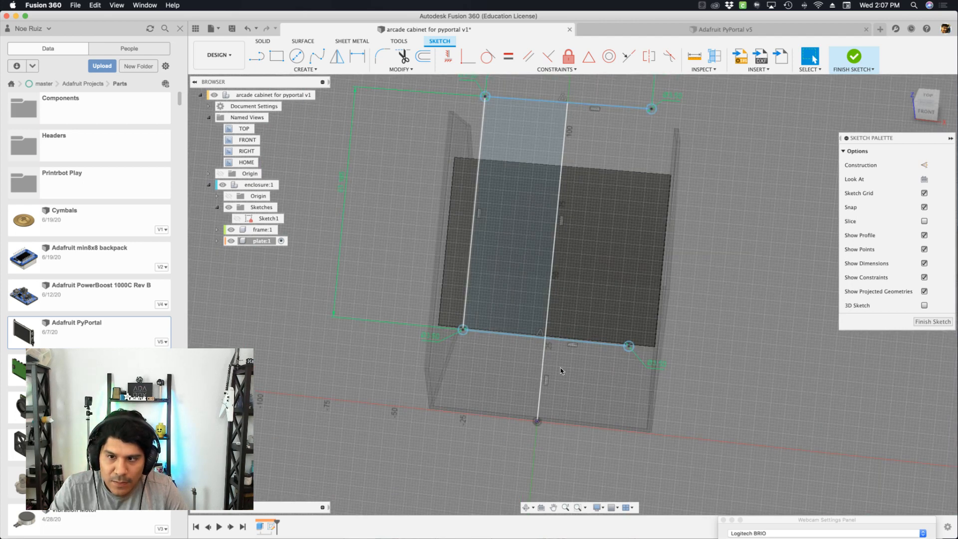
click(540, 398)
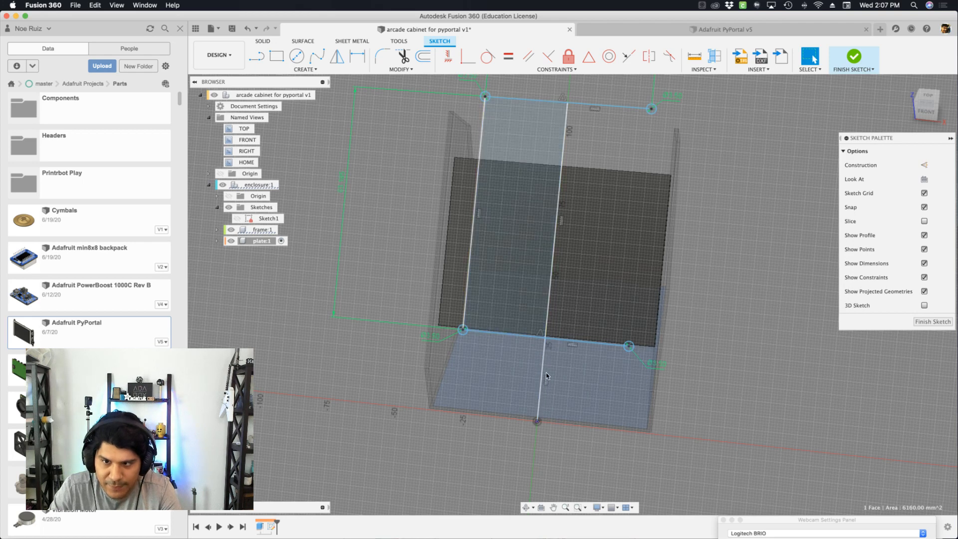
Move the hole layout aside and project the plate's upper edge into the sketch
mouse_move(589, 107)
mouse_down()
mouse_move(602, 187)
mouse_move(726, 303)
mouse_up()
scroll(536, 167, up, 3)
mouse_move(620, 148)
shift+middle_down()
mouse_move(560, 150)
mouse_move(790, 195)
mouse_move(699, 195)
mouse_move(746, 195)
shift+middle_up()
key(p)
click(606, 164)
key(Return)
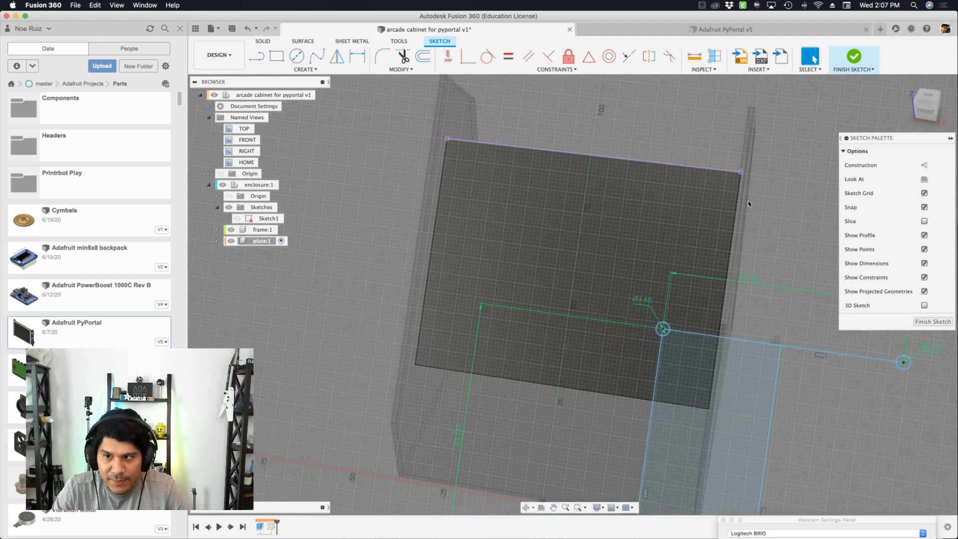
Move the hole layout onto the plate and project the plate's left edge into the sketch
mouse_move(804, 352)
mouse_down()
mouse_move(644, 227)
mouse_move(607, 177)
mouse_move(606, 198)
mouse_up()
scroll(597, 160, up, 3)
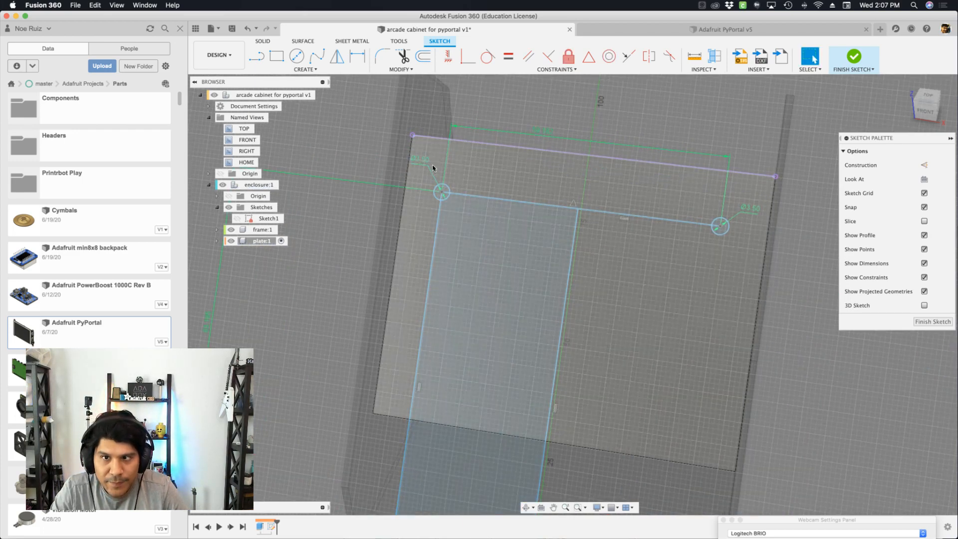
click(409, 161)
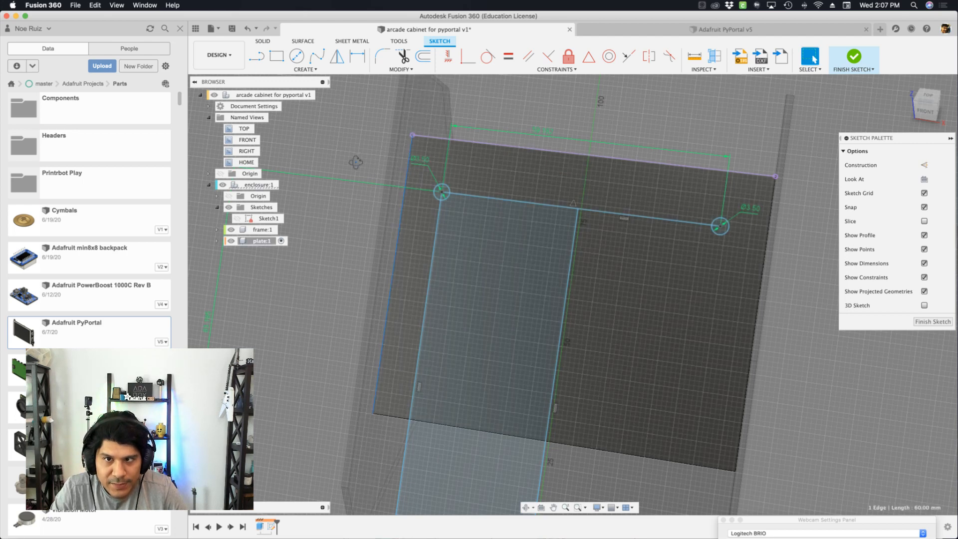
shift+middle_drag(355, 162, 348, 157)
key(p)
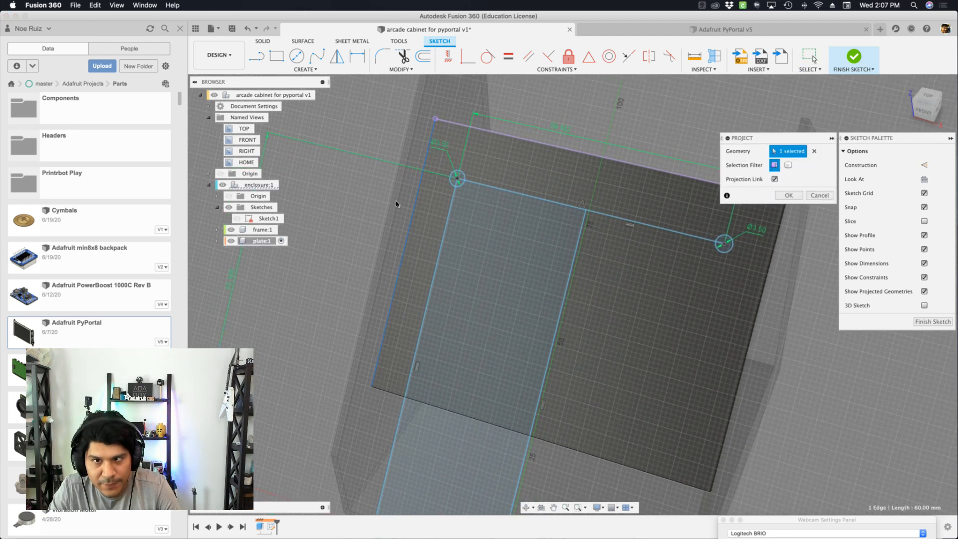
click(788, 196)
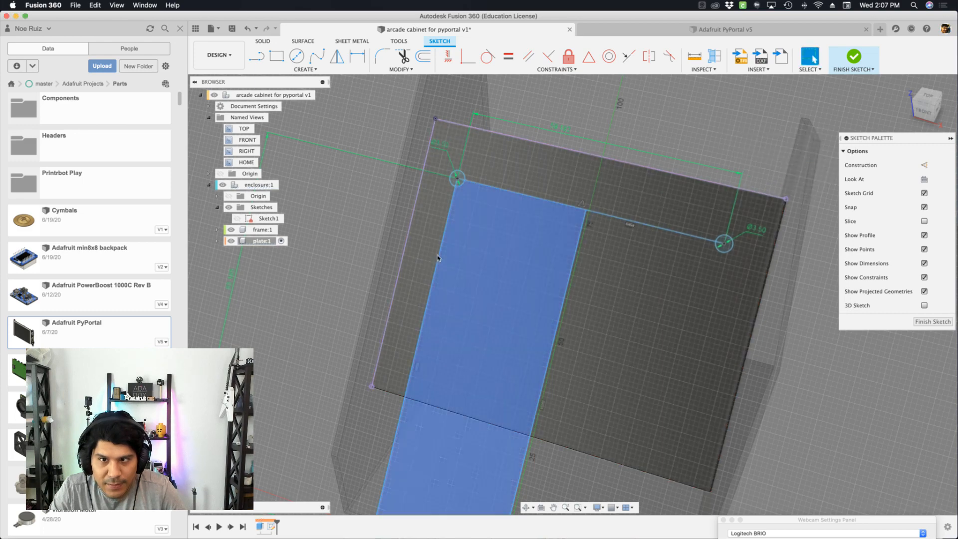
Draw a line from the midpoint of the hole layout's left line to the midpoint of the plate's left edge and constrain it horizontal
mouse_move(434, 284)
mouse_down()
mouse_move(483, 257)
mouse_move(495, 229)
mouse_up()
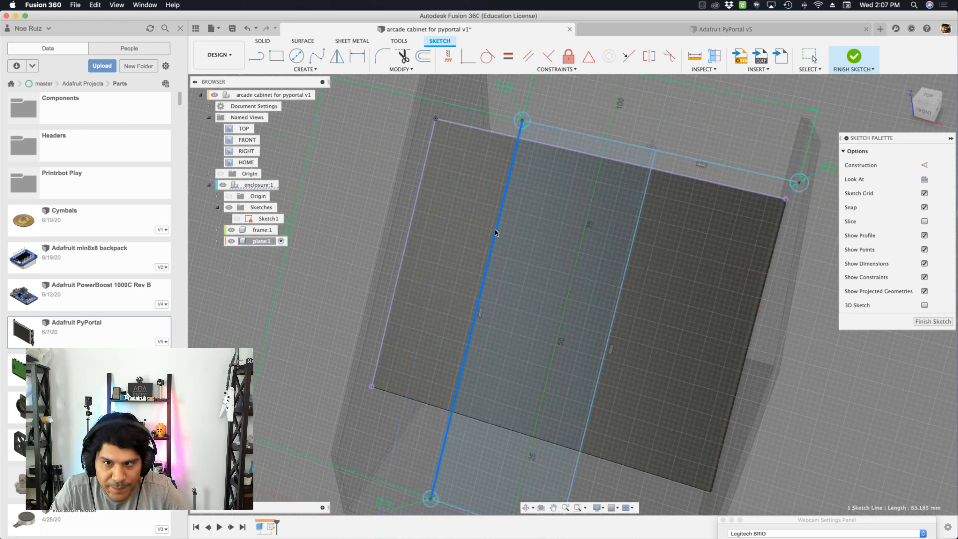
key(l)
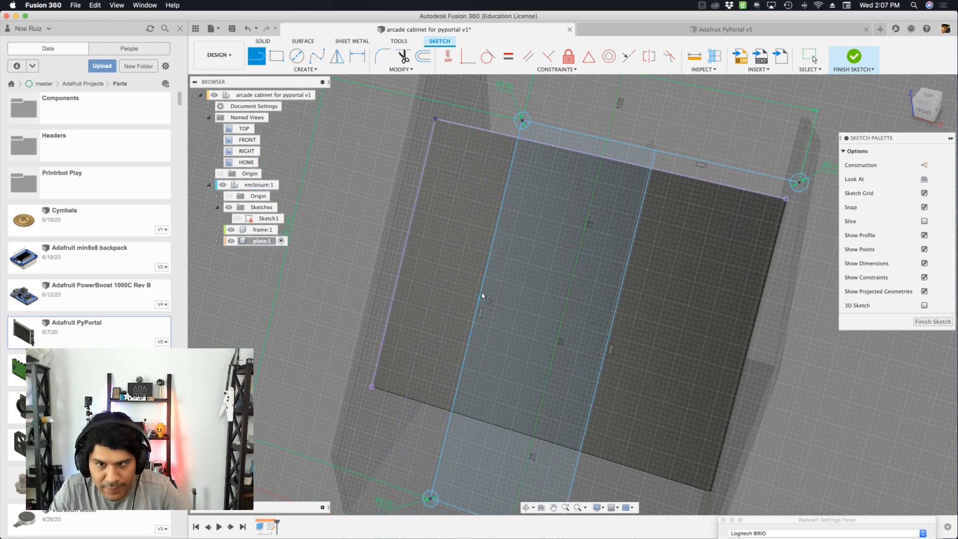
click(477, 305)
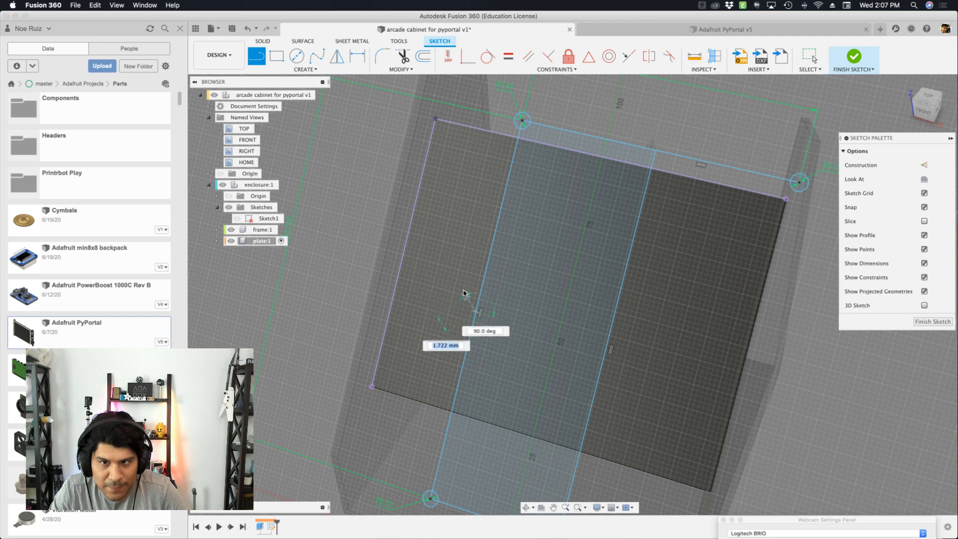
click(404, 253)
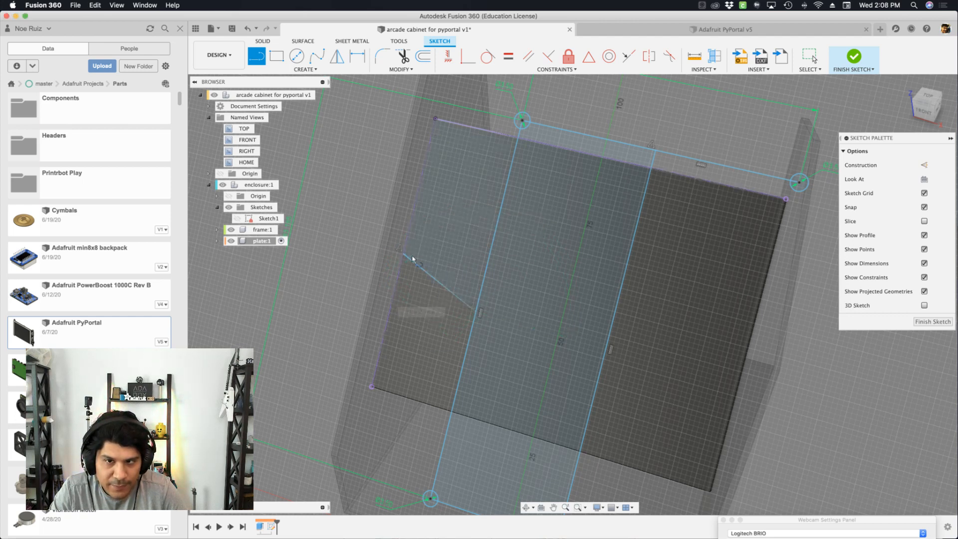
drag(478, 297, 500, 280)
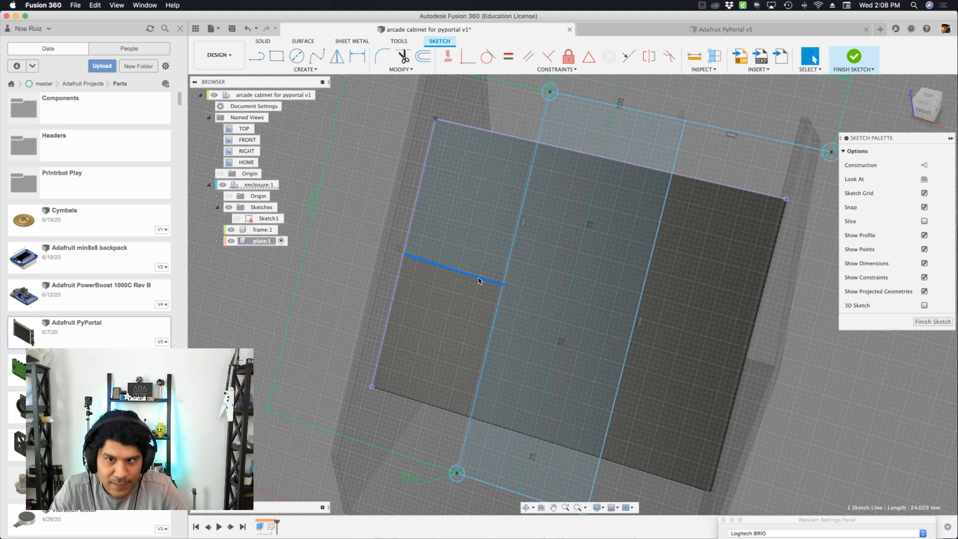
click(447, 57)
click(519, 207)
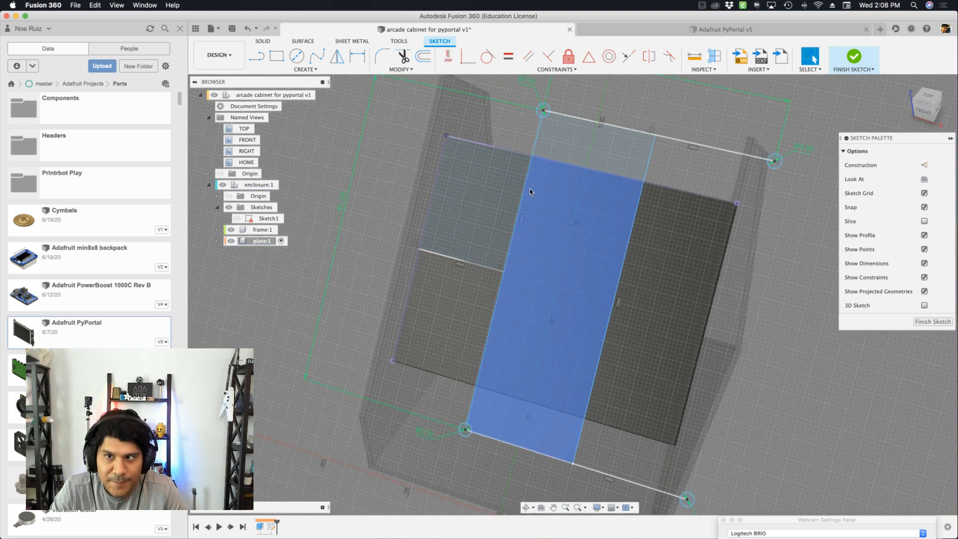
Slide the hole layout horizontally towards the plate's left edge and finish the sketch
scroll(531, 190, down, 3)
mouse_move(481, 235)
shift+middle_down()
mouse_move(484, 243)
mouse_move(536, 154)
shift+middle_up()
scroll(537, 154, up, 2)
click(544, 142)
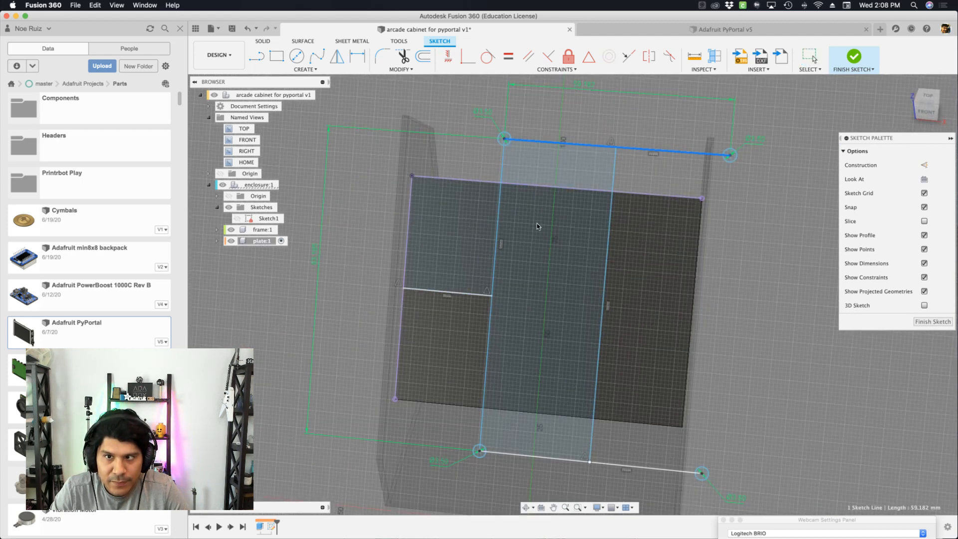
mouse_move(533, 144)
mouse_down()
mouse_move(606, 155)
mouse_move(570, 166)
mouse_move(433, 159)
mouse_move(541, 163)
mouse_move(547, 176)
mouse_move(504, 174)
mouse_up()
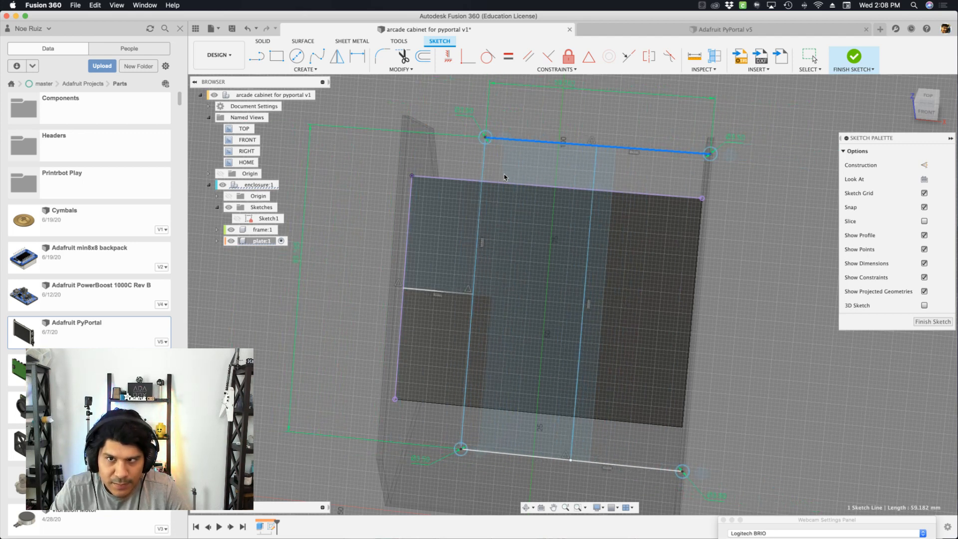
scroll(503, 172, down, 3)
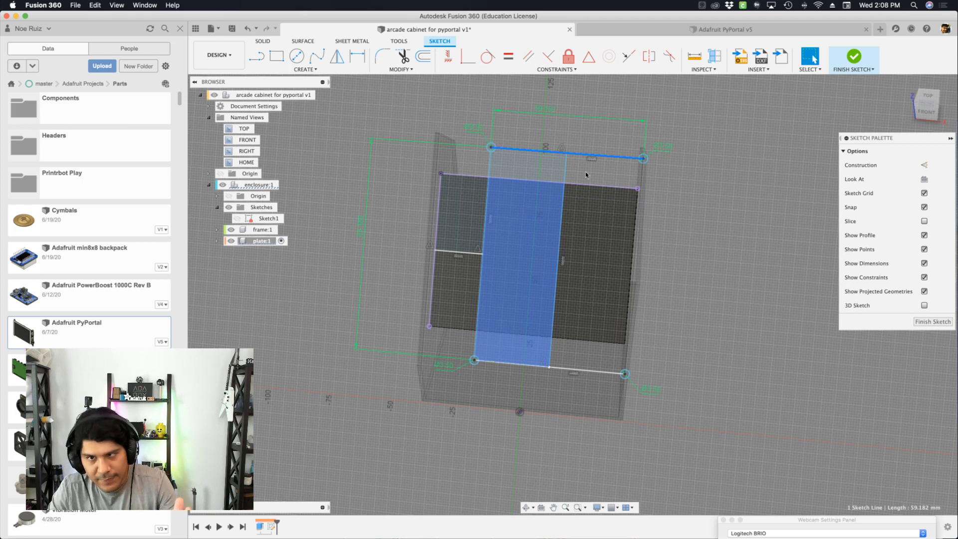
click(853, 54)
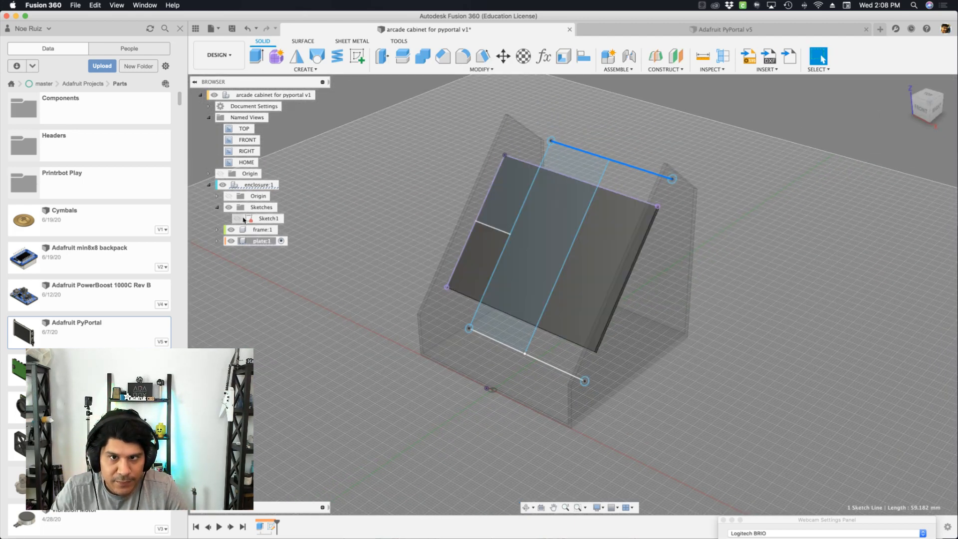
Show the enclosure's Sketch1 and activate the top-level arcade cabinet component
shift+middle_drag(374, 210, 356, 218)
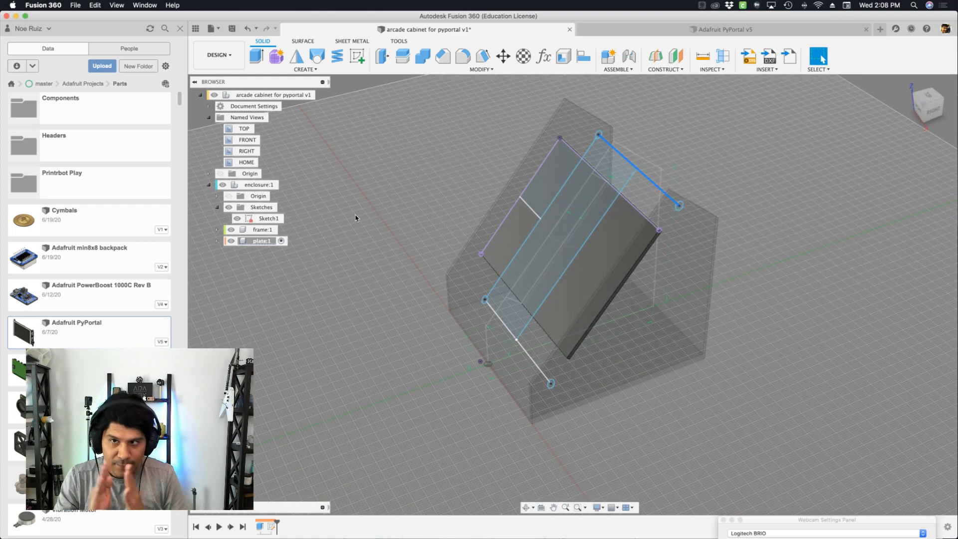
mouse_move(379, 248)
shift+middle_down()
mouse_move(363, 250)
mouse_move(348, 229)
mouse_move(369, 241)
shift+middle_up()
scroll(613, 224, up, 5)
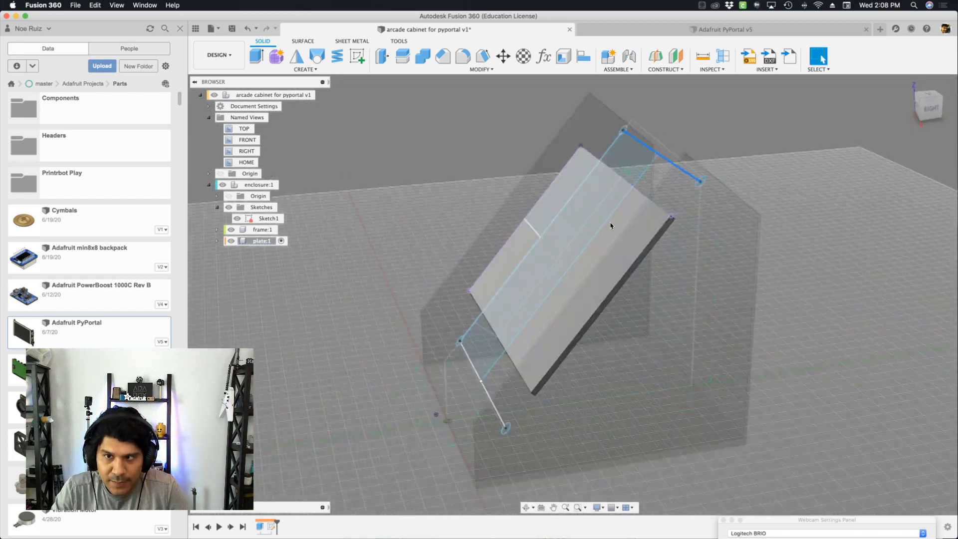
scroll(434, 218, down, 5)
click(321, 95)
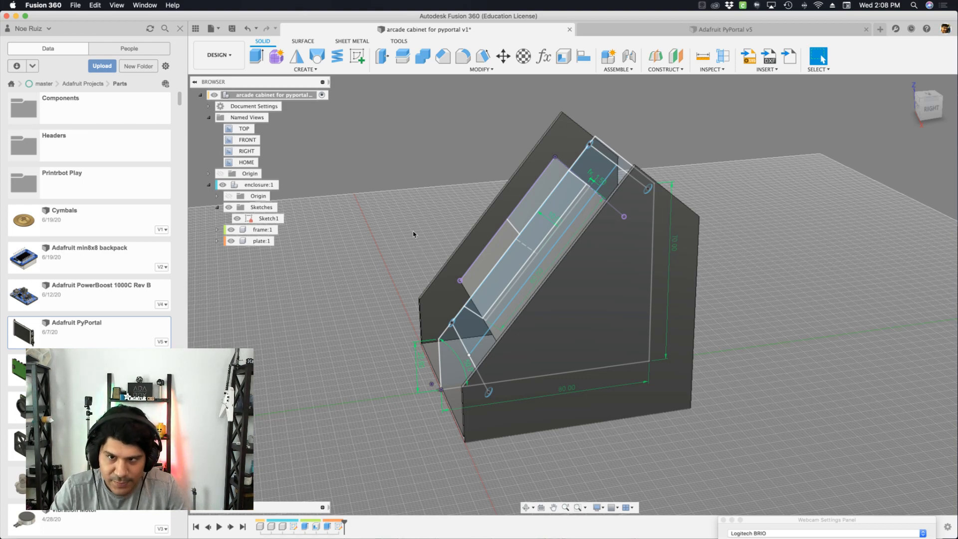
Set the height dimension of the cabinet's side profile to 90 mm
mouse_move(446, 266)
shift+middle_down()
mouse_move(432, 265)
mouse_move(669, 248)
shift+middle_up()
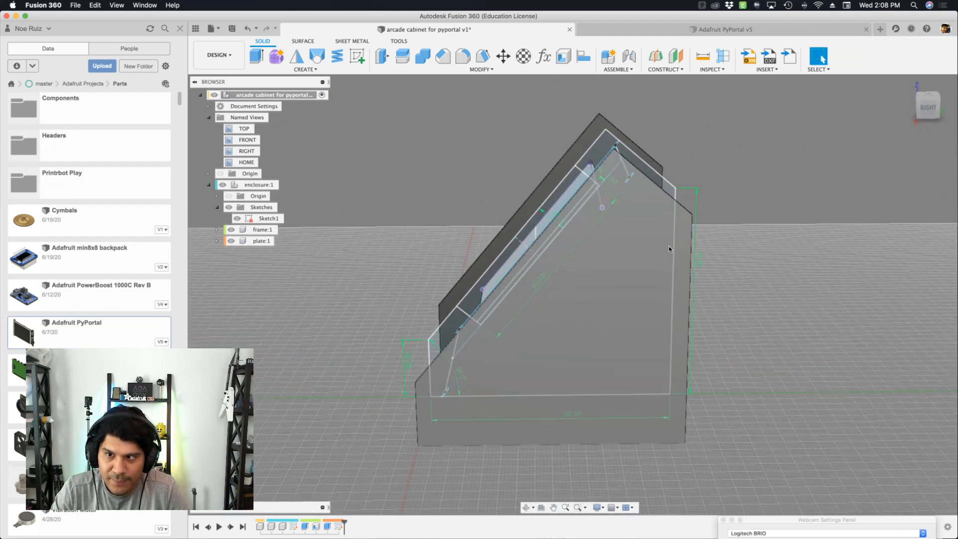
click(697, 257)
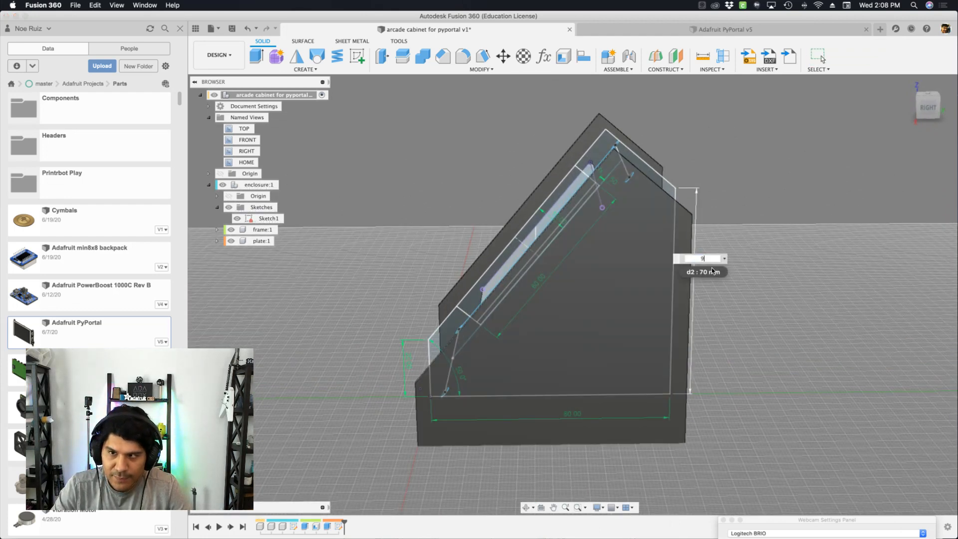
key(Return)
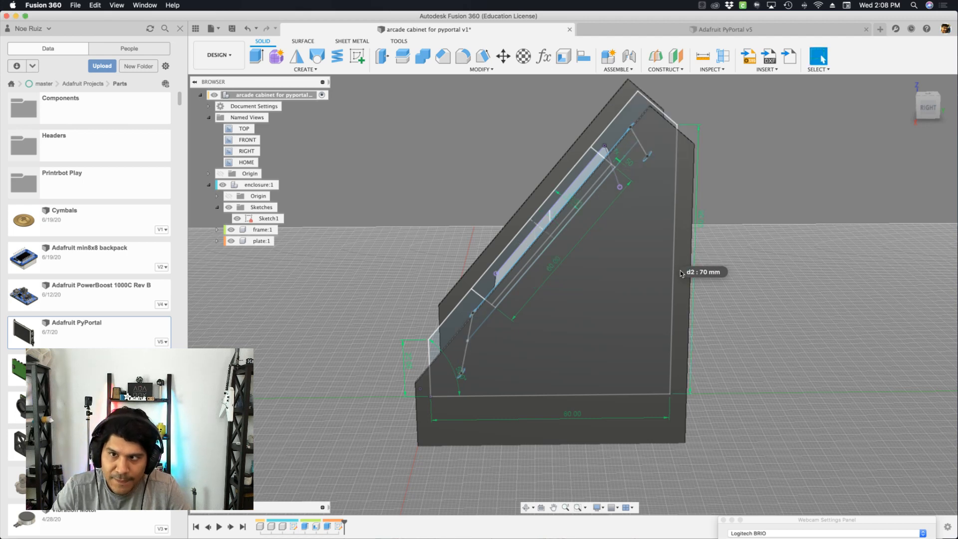
Set the plate's length along the slope to 70 mm in the side profile sketch
double_click(564, 266)
shift+middle_drag(410, 183, 492, 214)
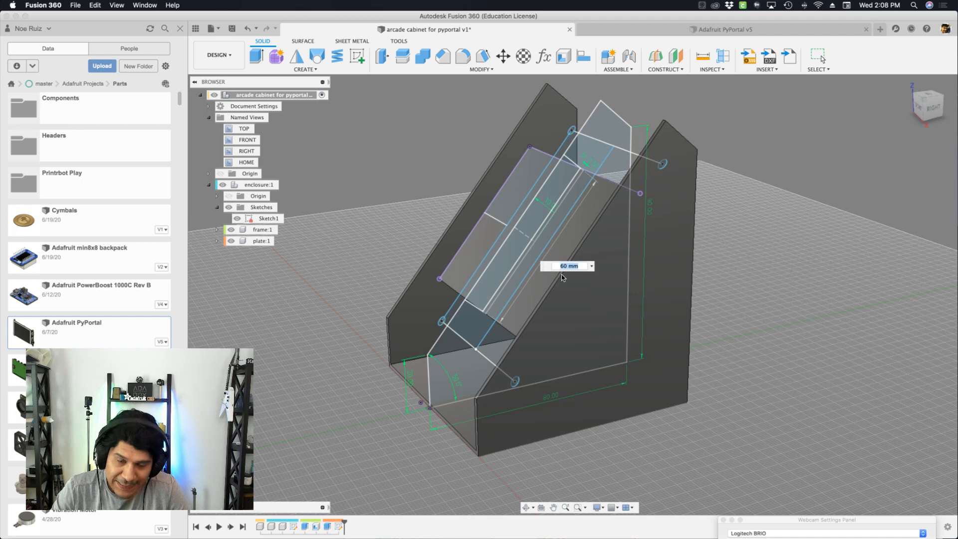
text(7)
key(Return)
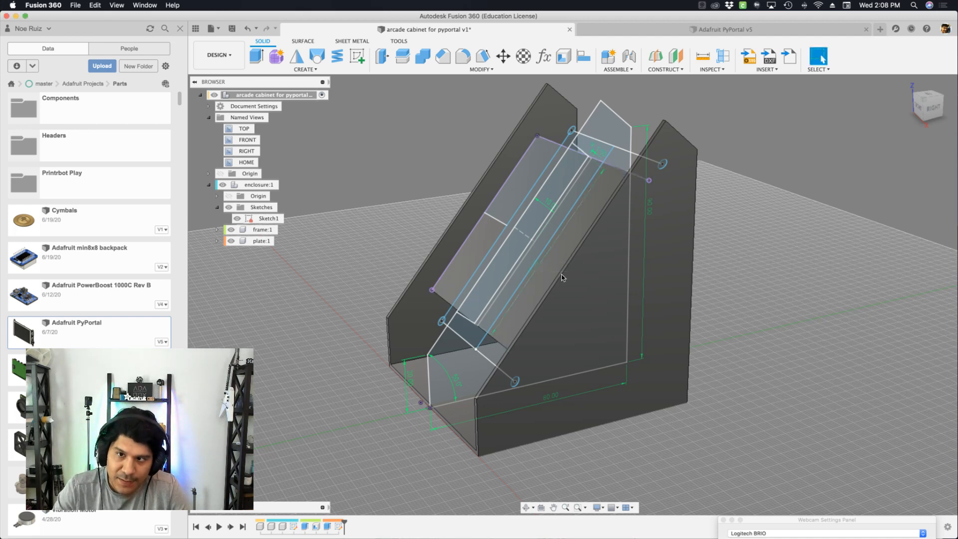
Set the plate's length along the slope to 90 mm
key(d)
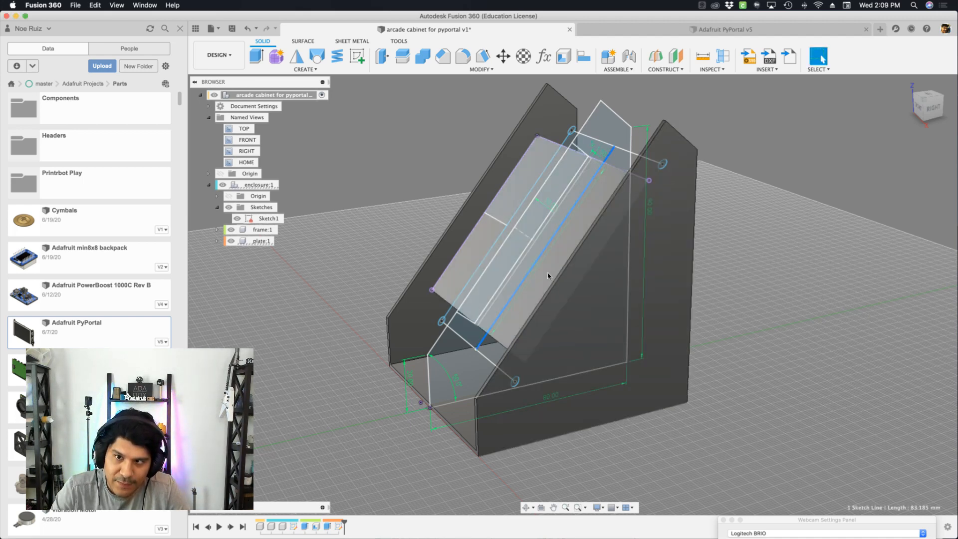
click(530, 269)
click(544, 280)
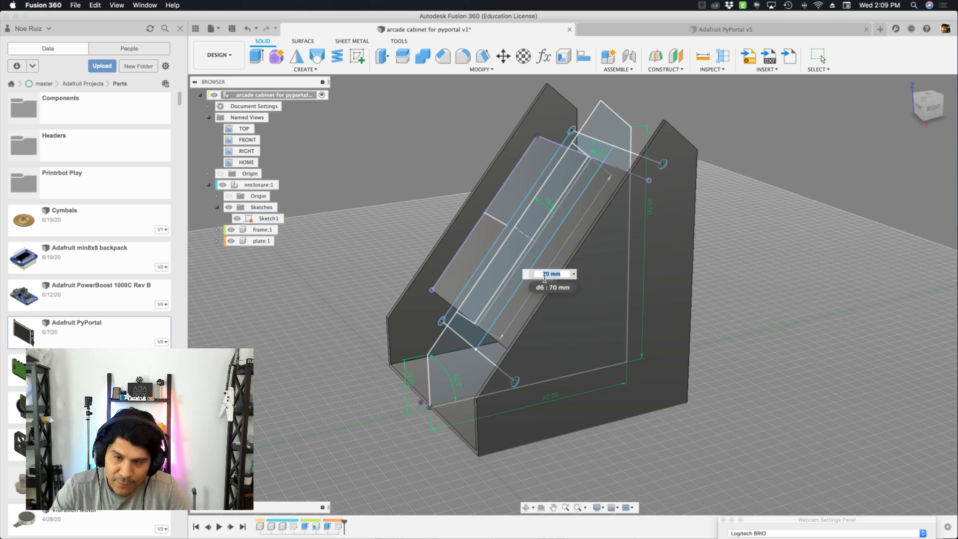
text(90)
key(Return)
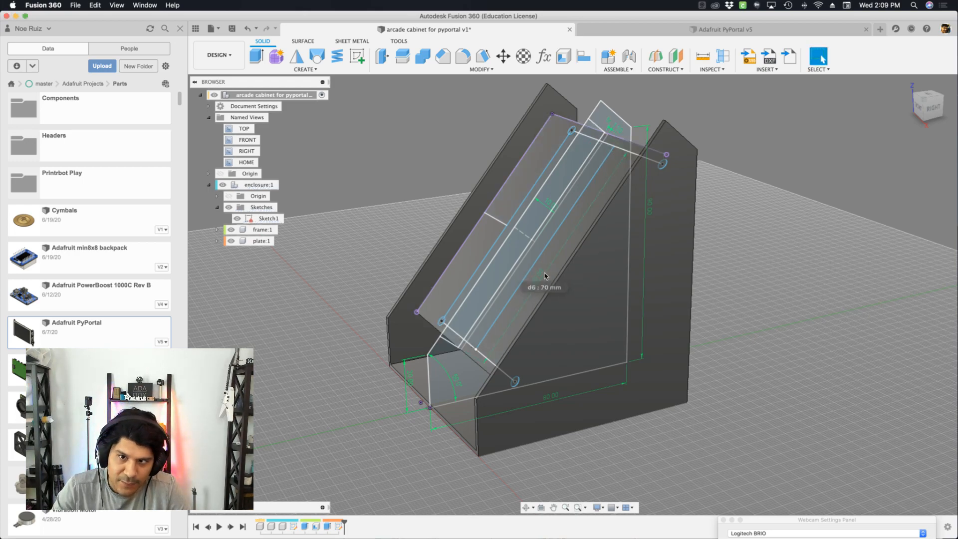
Shift the hole layout sideways until all four circles lie within the plate's width
shift+middle_drag(380, 143, 448, 170)
scroll(575, 145, up, 3)
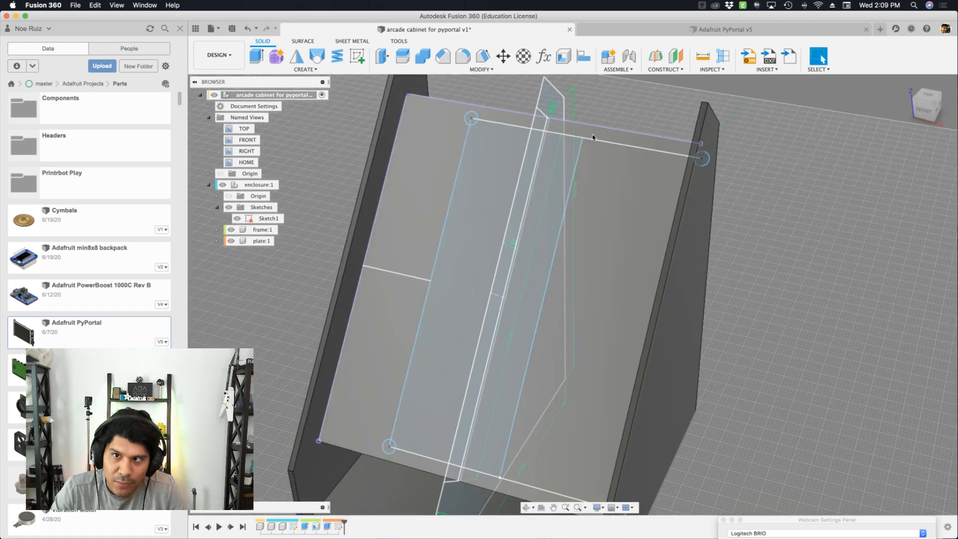
click(593, 139)
drag(575, 138, 565, 136)
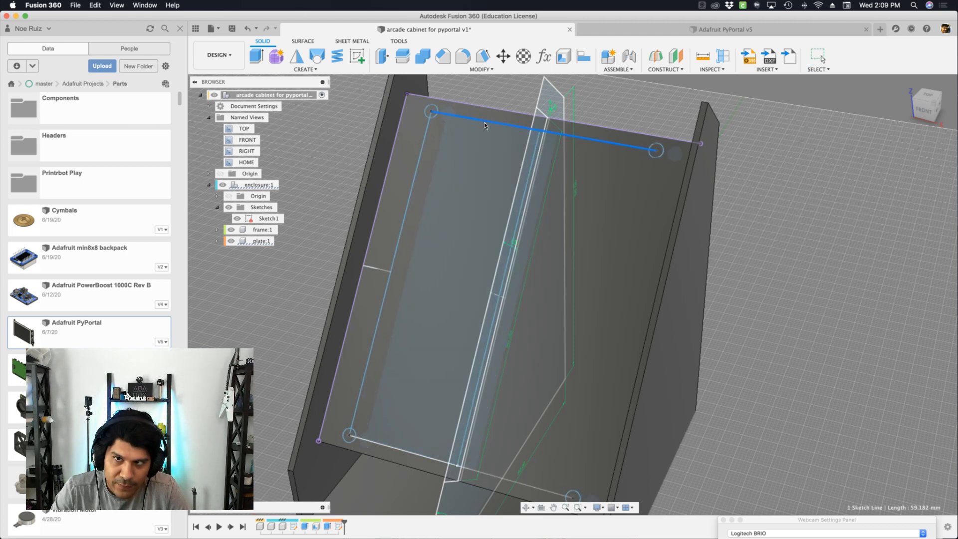
Activate the plate component and hide the enclosure's Sketch1
scroll(421, 129, down, 3)
click(277, 241)
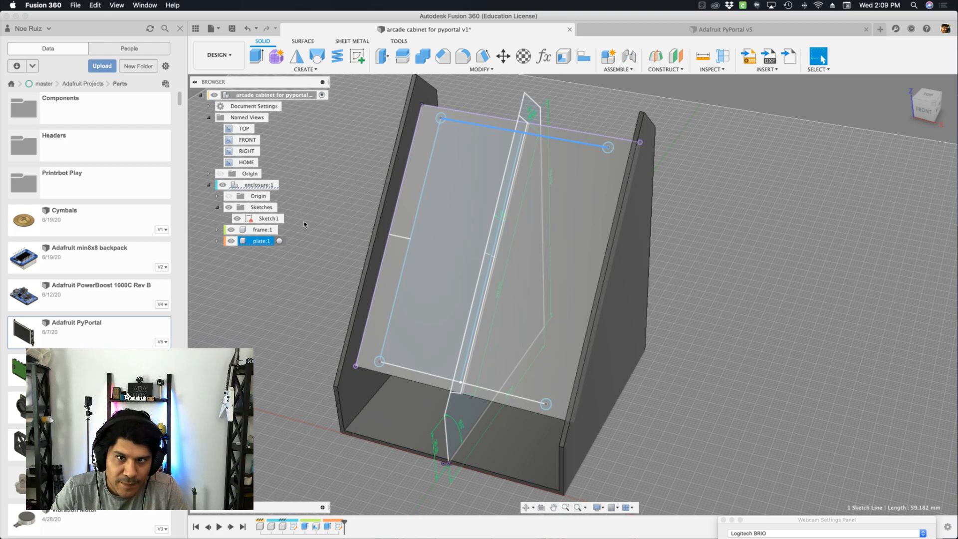
click(279, 241)
scroll(474, 123, up, 3)
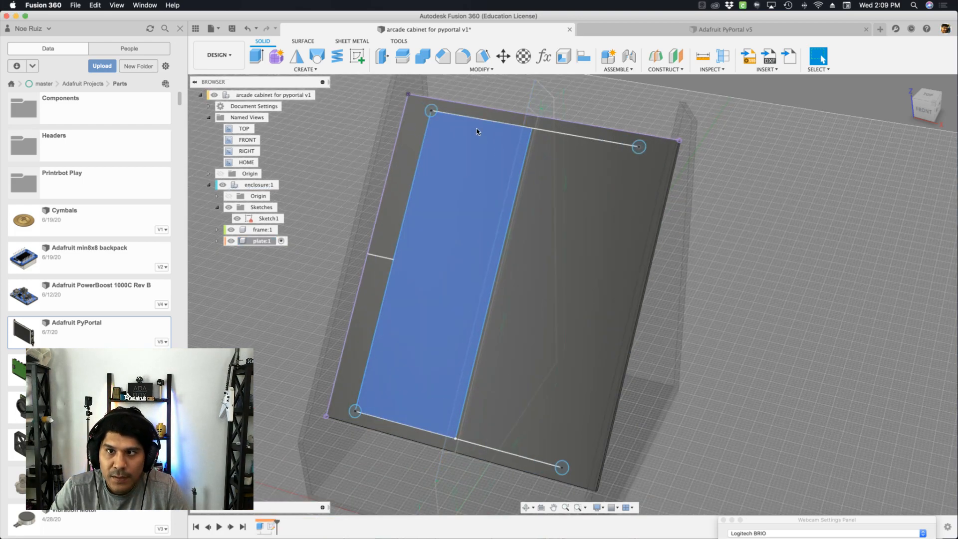
scroll(455, 127, up, 4)
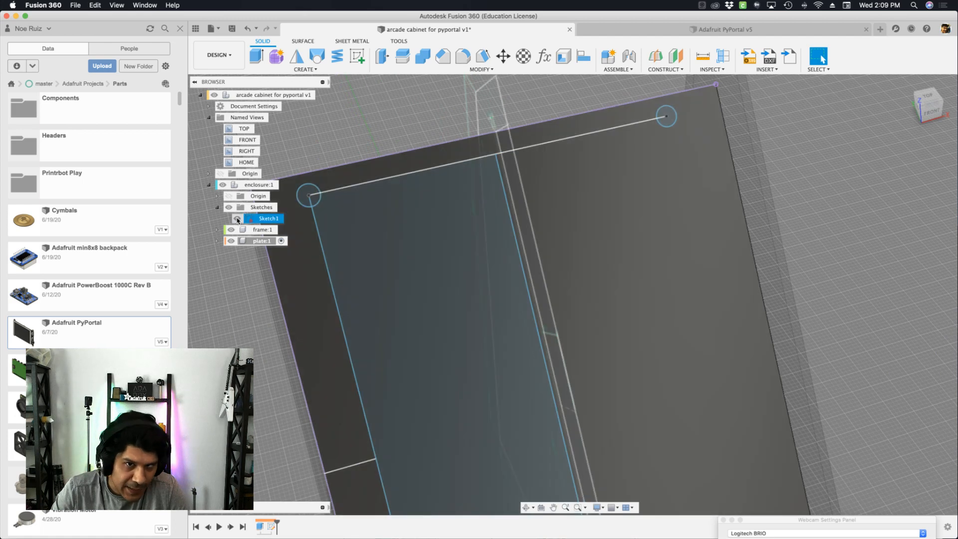
click(238, 219)
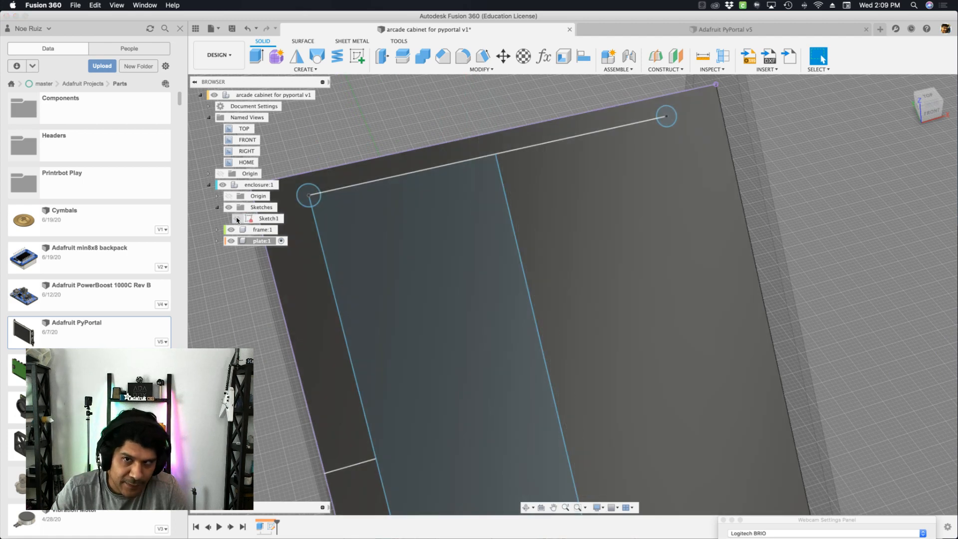
Reopen the plate's hole sketch and draw a short line from the midpoint of the layout's upper line to the midpoint of the plate's upper edge
scroll(289, 183, down, 2)
mouse_move(338, 134)
shift+middle_down()
mouse_move(452, 184)
mouse_move(454, 198)
shift+middle_up()
double_click(445, 183)
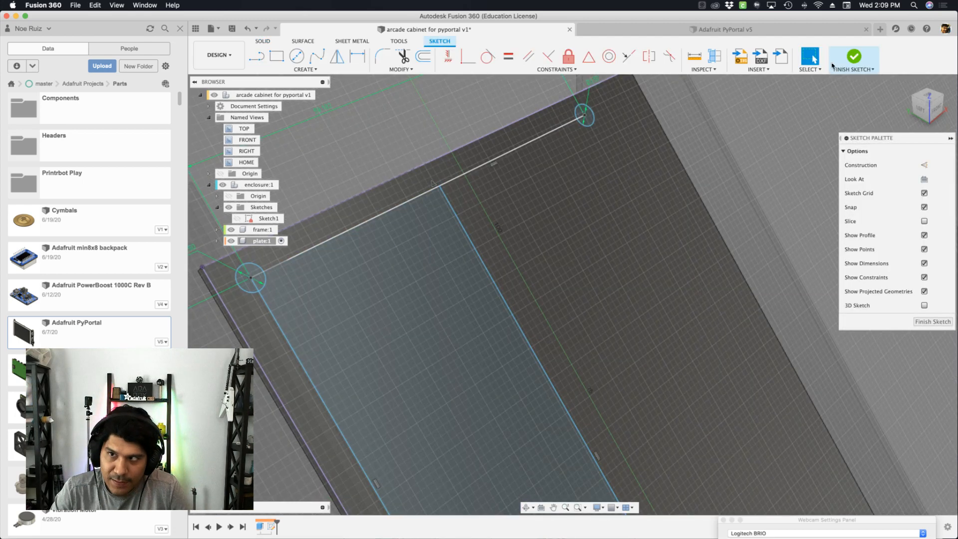
key(l)
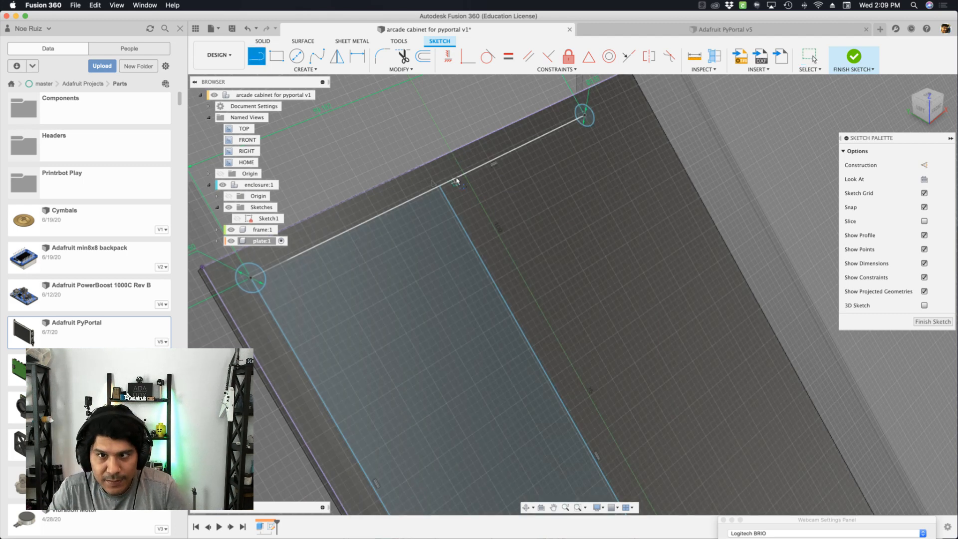
scroll(439, 183, up, 2)
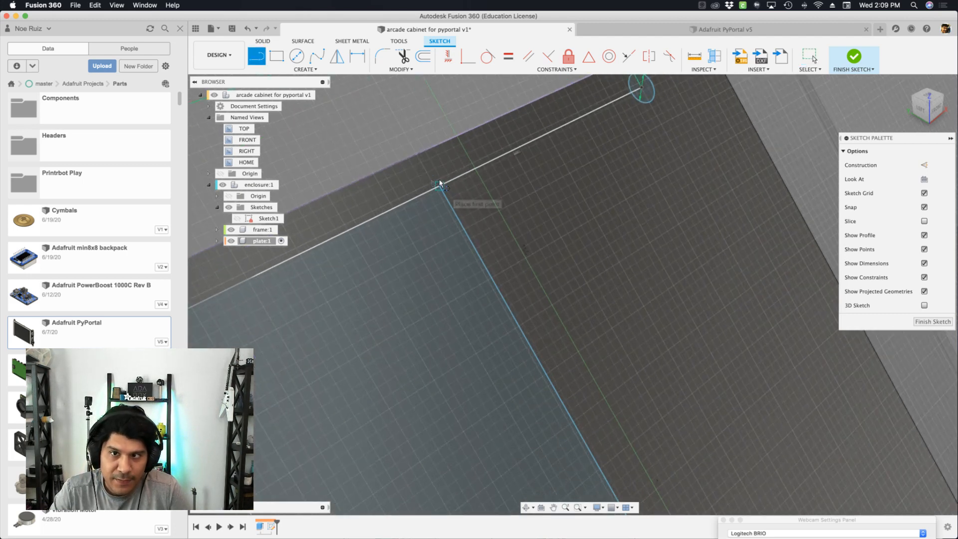
scroll(459, 135, down, 2)
key(Escape)
drag(461, 164, 470, 151)
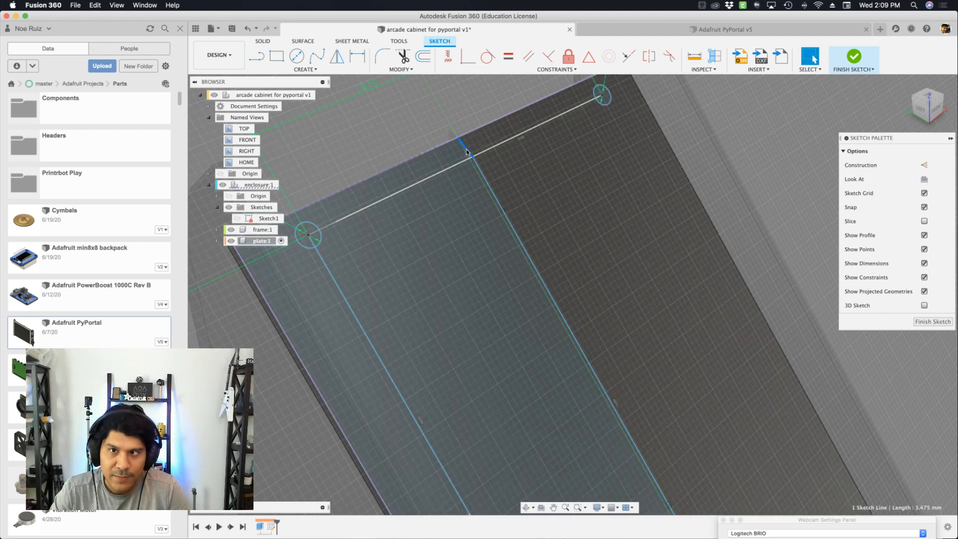
Constrain the short midpoint line at the plate's upper edge to vertical so the hole layout is centred across the plate
click(446, 57)
scroll(475, 117, down, 2)
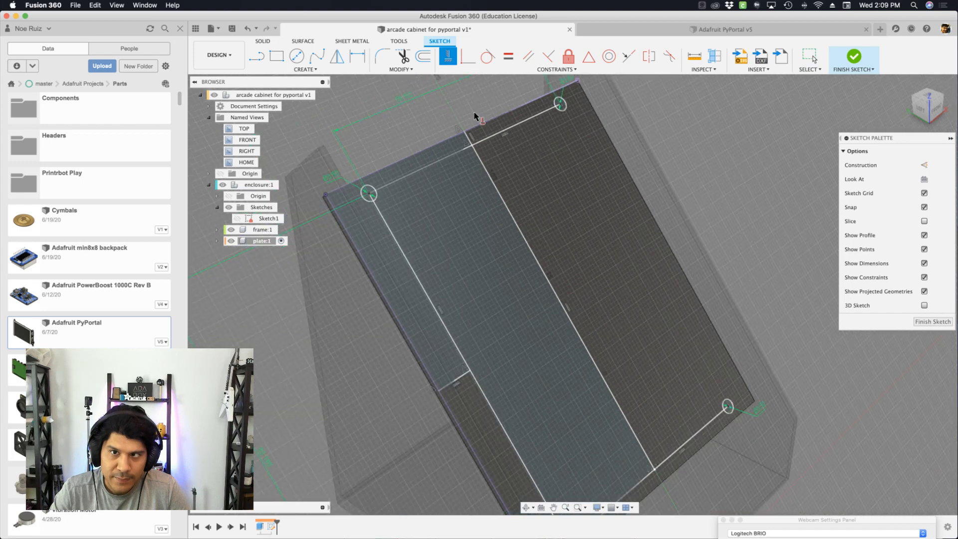
mouse_move(478, 134)
shift+middle_down()
mouse_move(690, 210)
mouse_move(644, 206)
shift+middle_up()
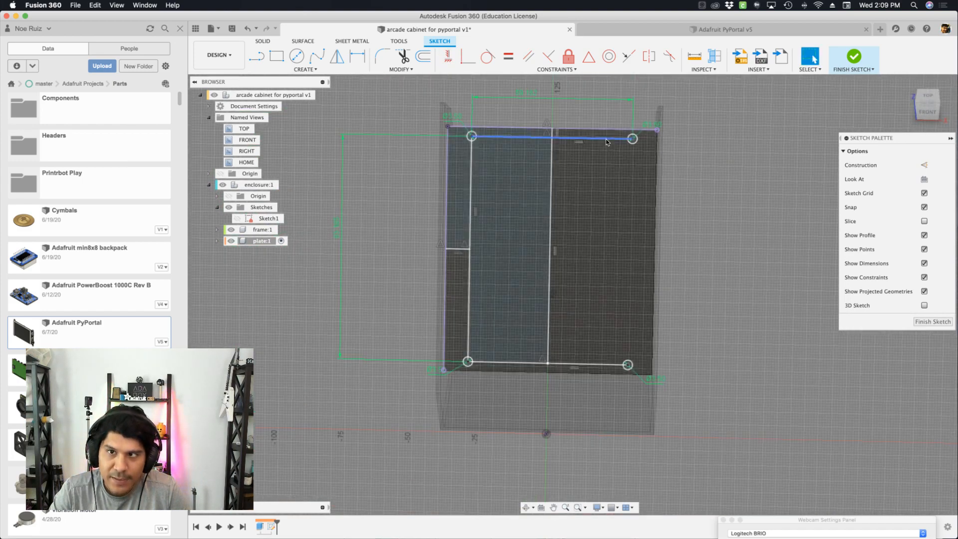
click(572, 131)
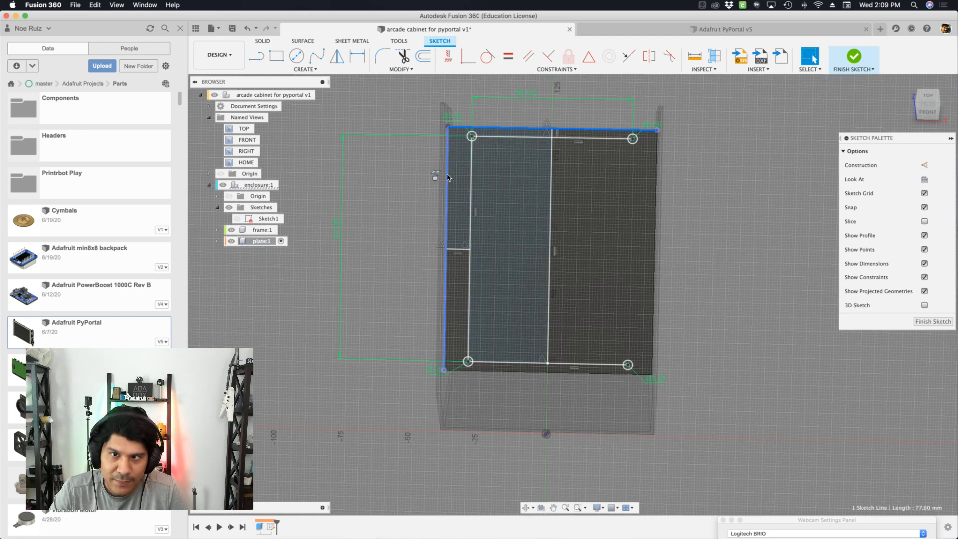
click(425, 162)
scroll(523, 143, up, 2)
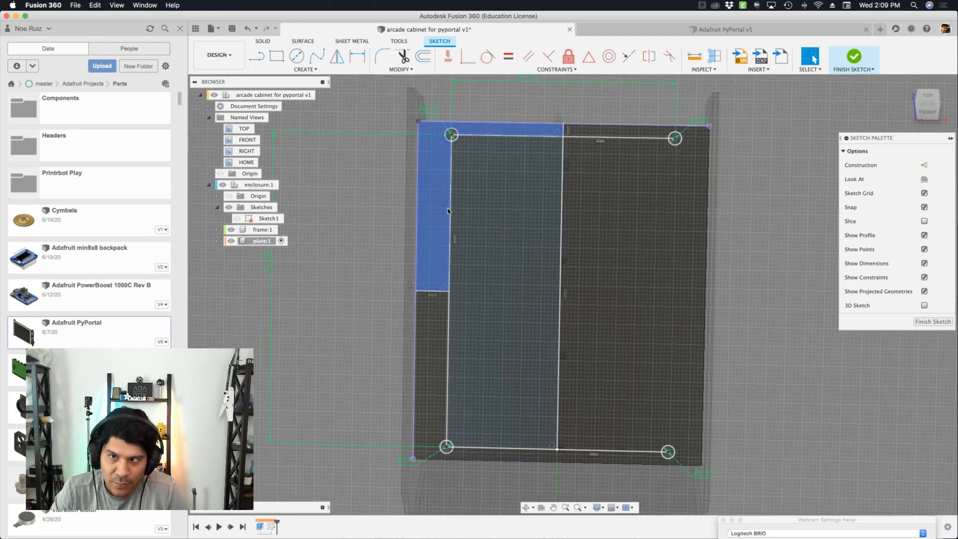
scroll(606, 245, down, 2)
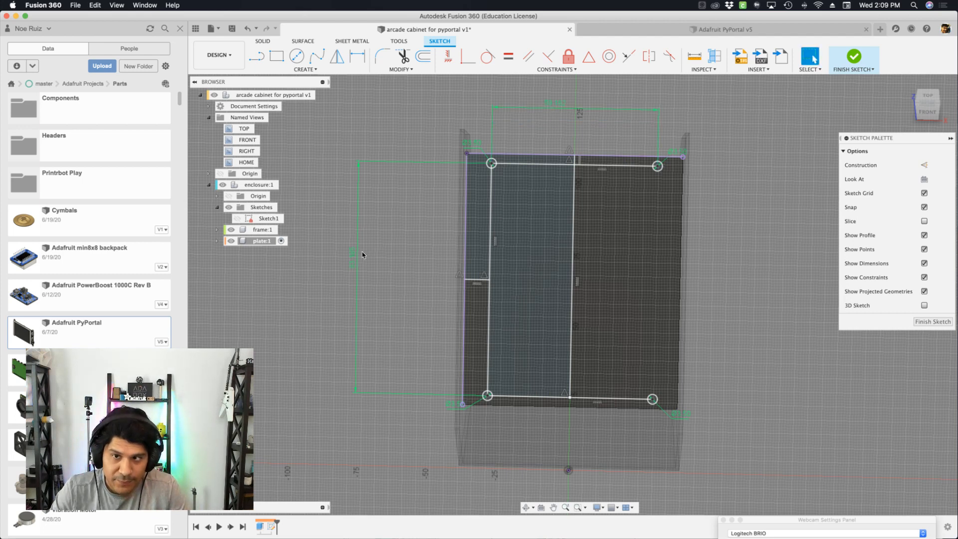
scroll(509, 165, up, 2)
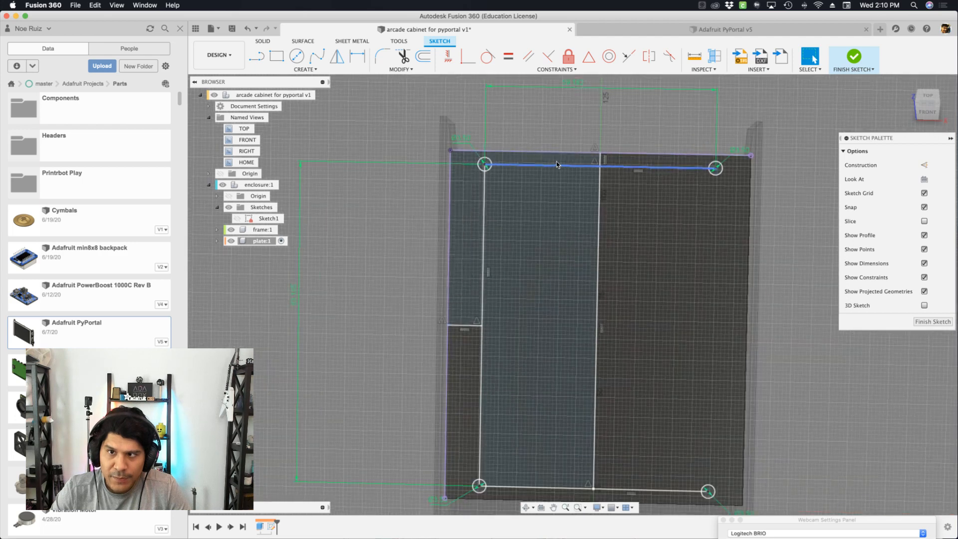
Convert the layout's connecting lines and midpoint lines to construction geometry, leaving only the four circles as profiles
click(540, 166)
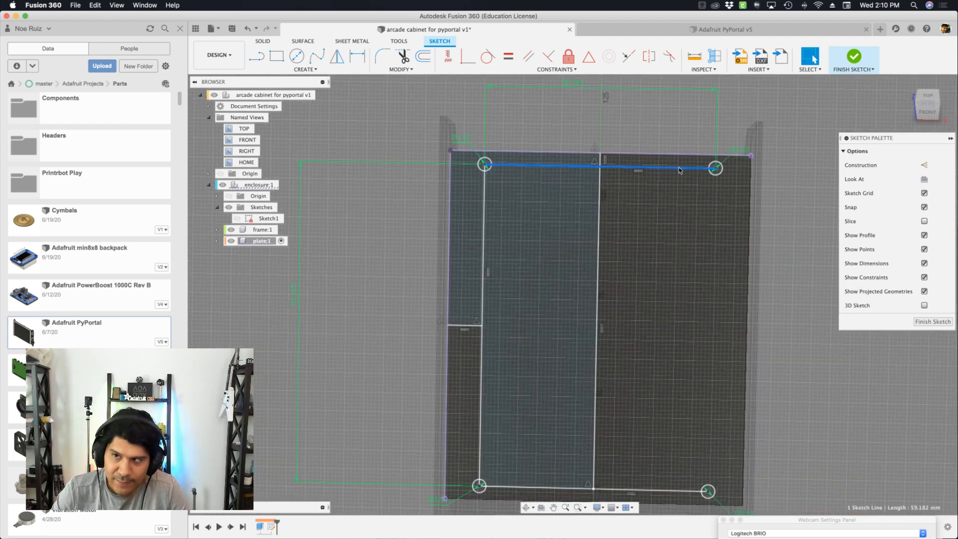
key(x)
click(481, 212)
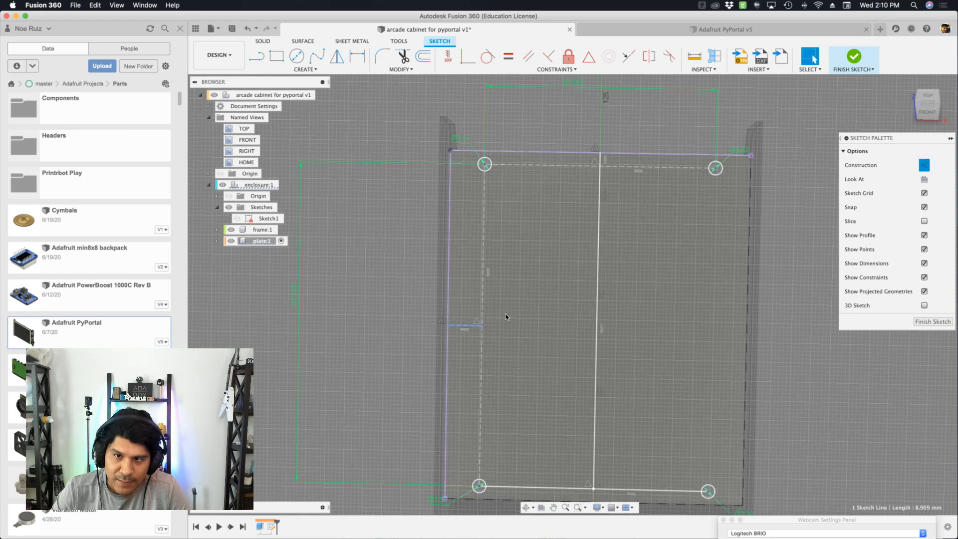
scroll(578, 171, up, 1)
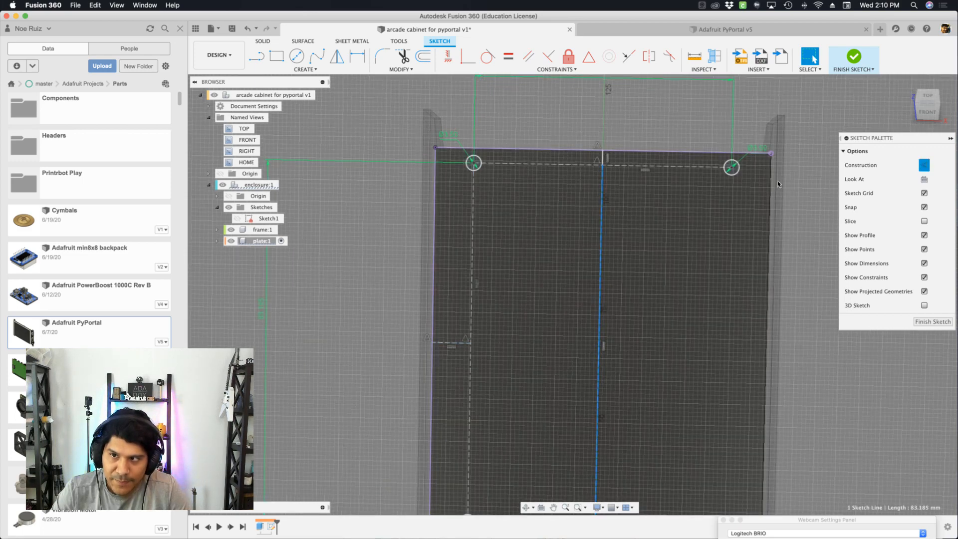
scroll(739, 168, down, 3)
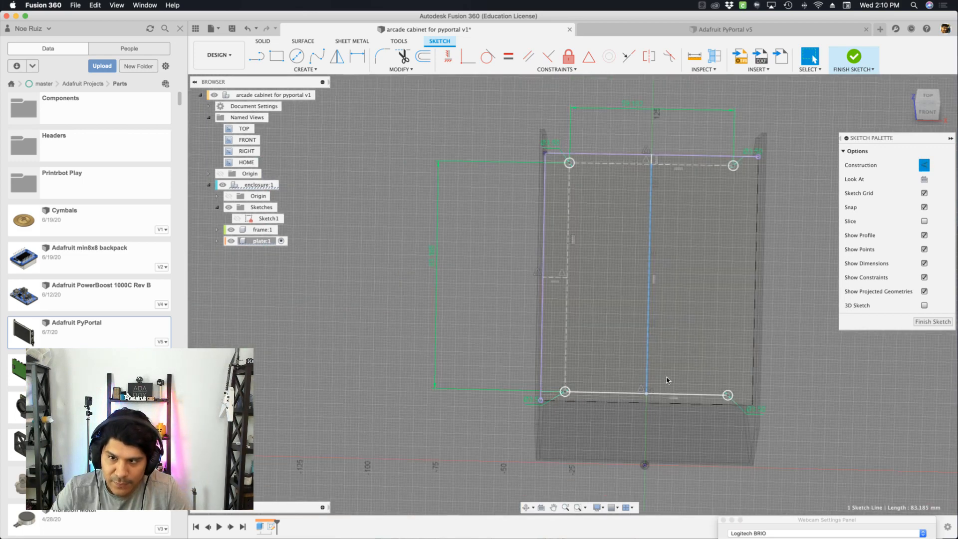
scroll(668, 220, up, 2)
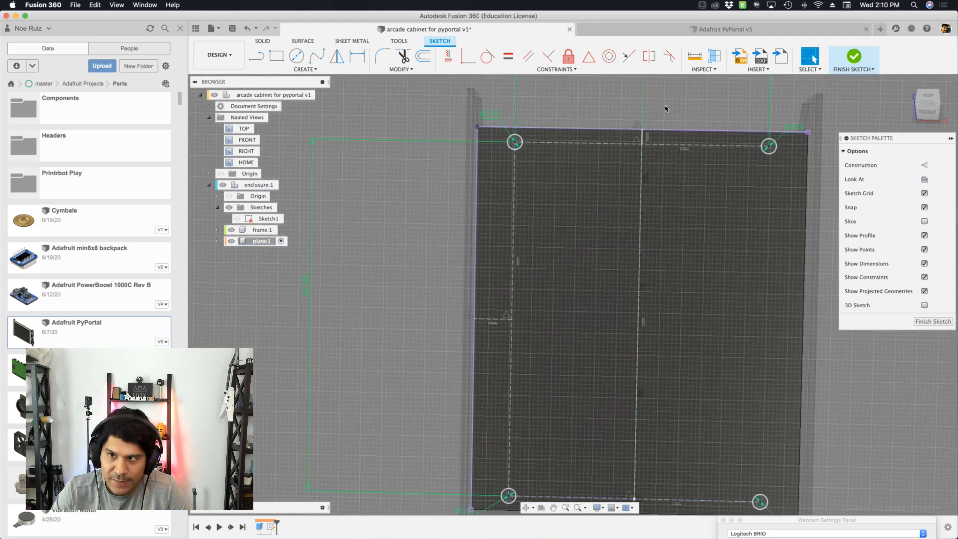
scroll(649, 135, up, 3)
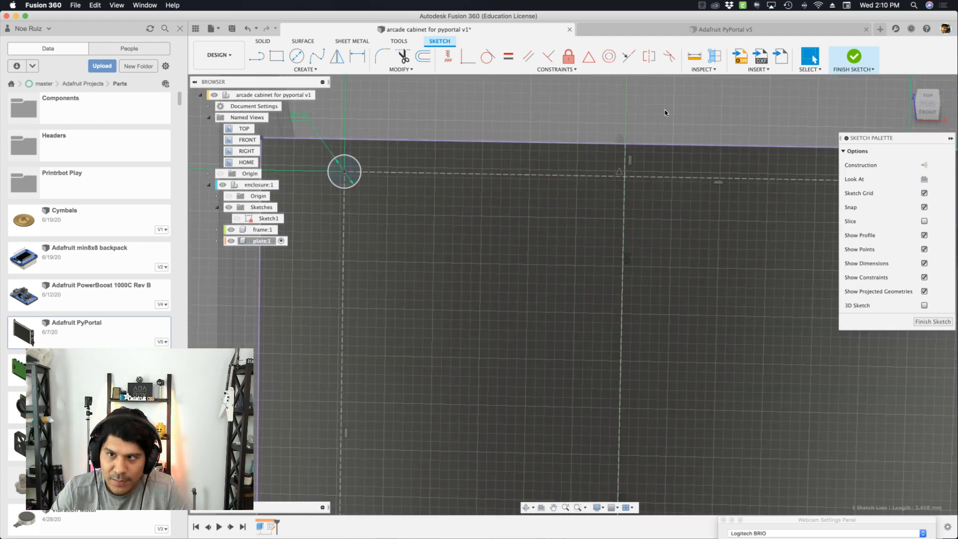
scroll(628, 119, down, 4)
scroll(620, 144, down, 2)
shift+middle_drag(462, 217, 565, 210)
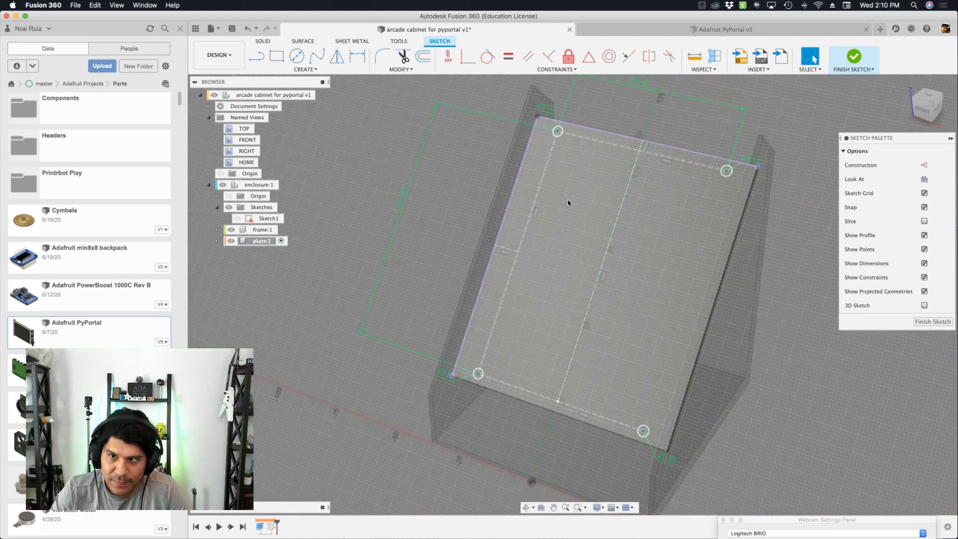
Finish the hole sketch and start an Extrude with all four mounting-hole circles as profiles
click(557, 131)
scroll(557, 131, up, 3)
scroll(560, 135, down, 2)
click(854, 58)
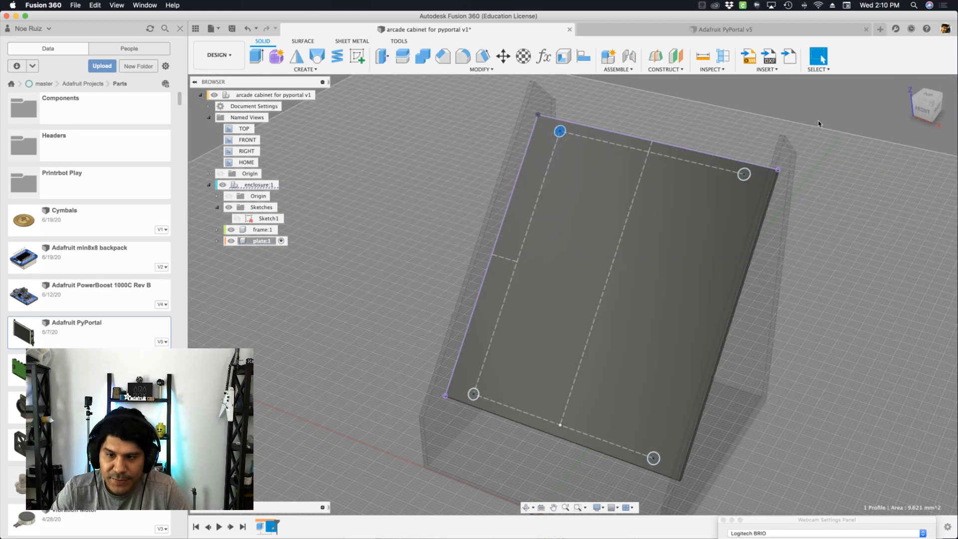
scroll(764, 131, up, 3)
key(e)
scroll(743, 140, up, 2)
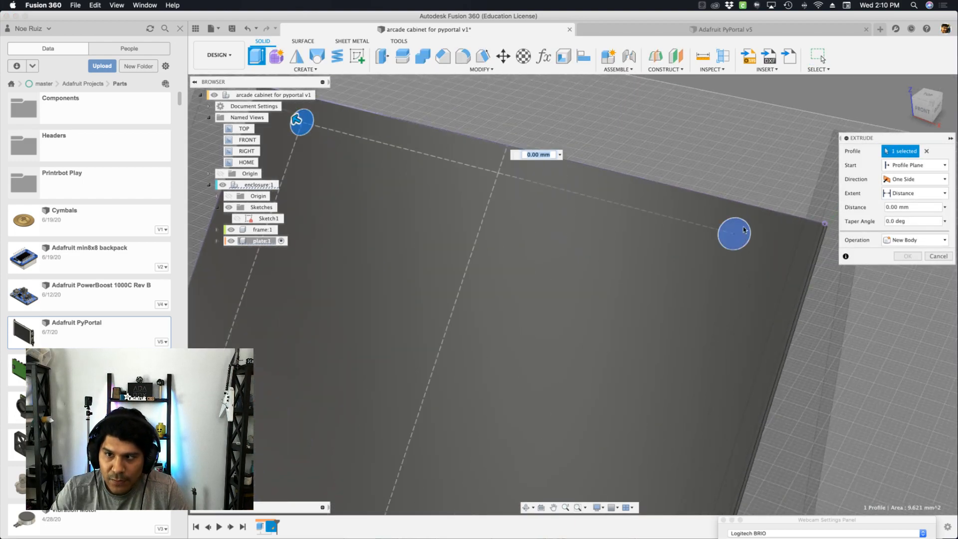
scroll(732, 136, down, 3)
scroll(732, 135, down, 2)
scroll(633, 454, up, 5)
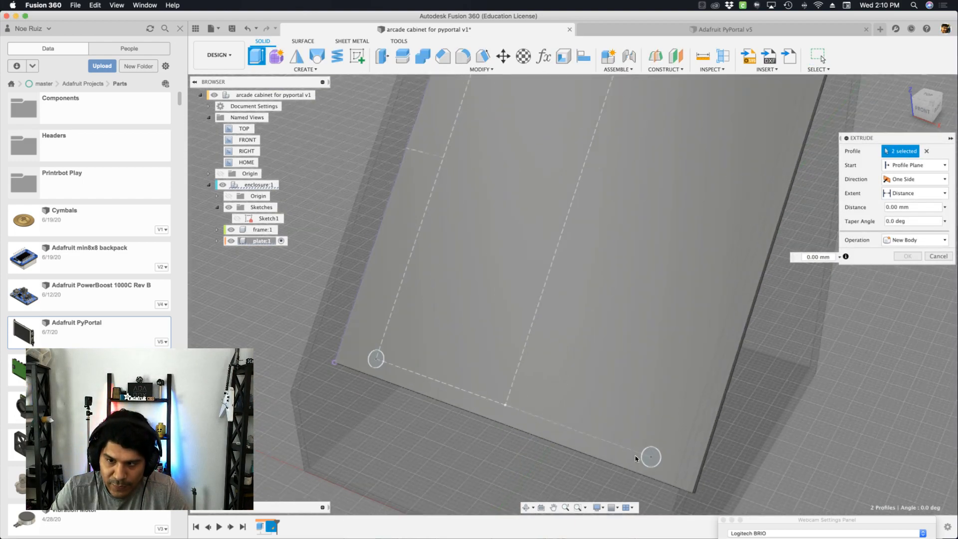
click(638, 454)
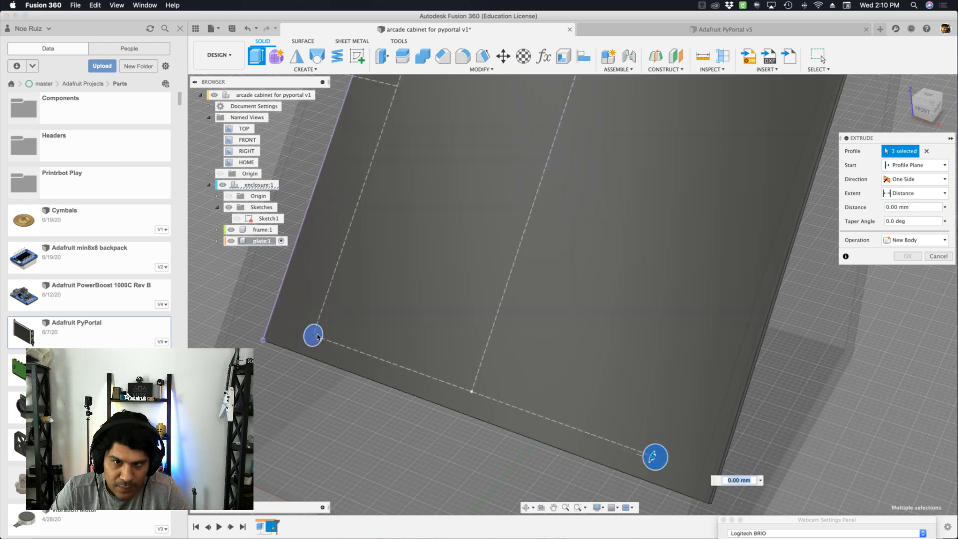
click(319, 333)
Try cutting the four circles downward through the plate with the extent set to All
scroll(432, 320, down, 5)
shift+middle_drag(670, 295, 579, 247)
scroll(536, 243, up, 3)
drag(535, 243, 556, 274)
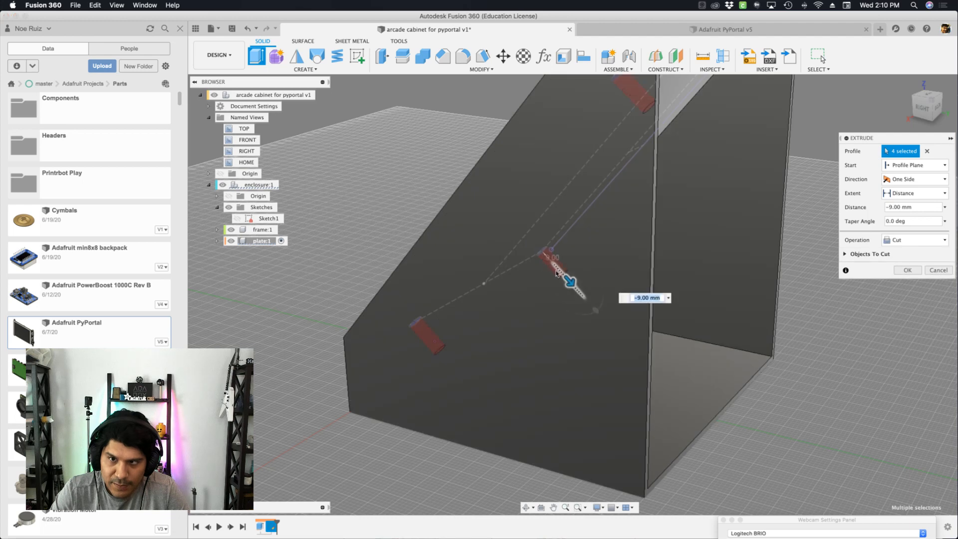
click(896, 194)
click(905, 225)
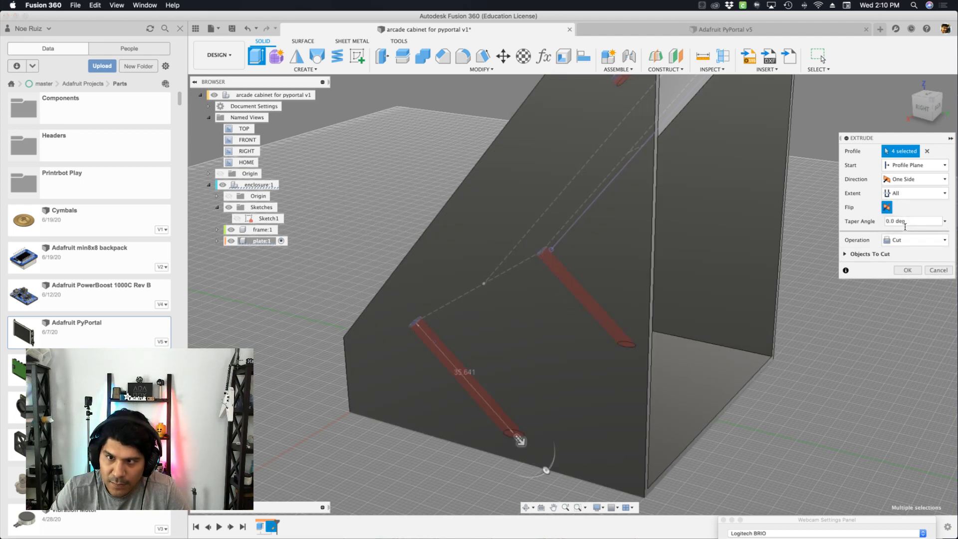
shift+middle_drag(858, 355, 872, 231)
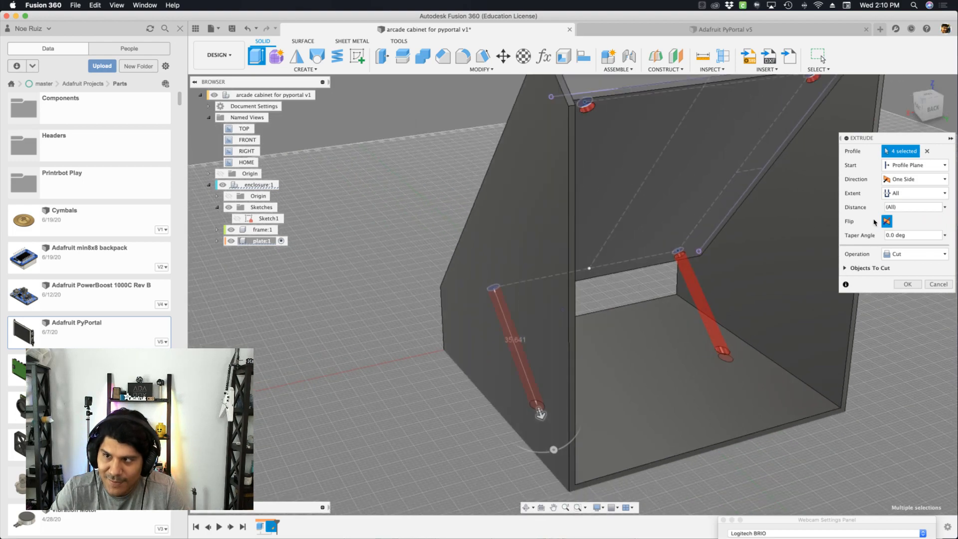
Cut the four mounting holes with the extent set to To Object, ending at the plate's rear face
click(893, 194)
click(905, 213)
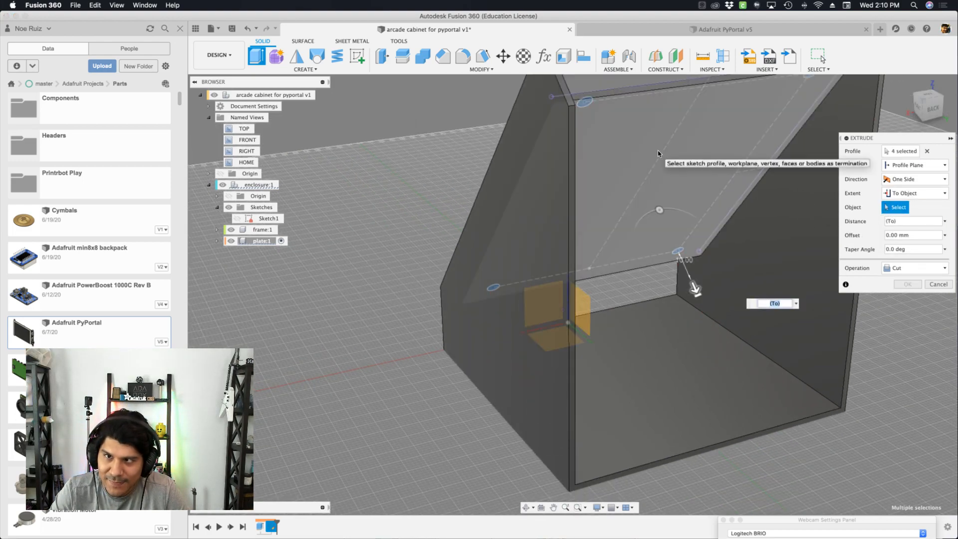
click(641, 141)
mouse_move(639, 165)
shift+middle_down()
mouse_move(472, 197)
mouse_move(537, 211)
mouse_move(546, 239)
mouse_move(638, 172)
shift+middle_up()
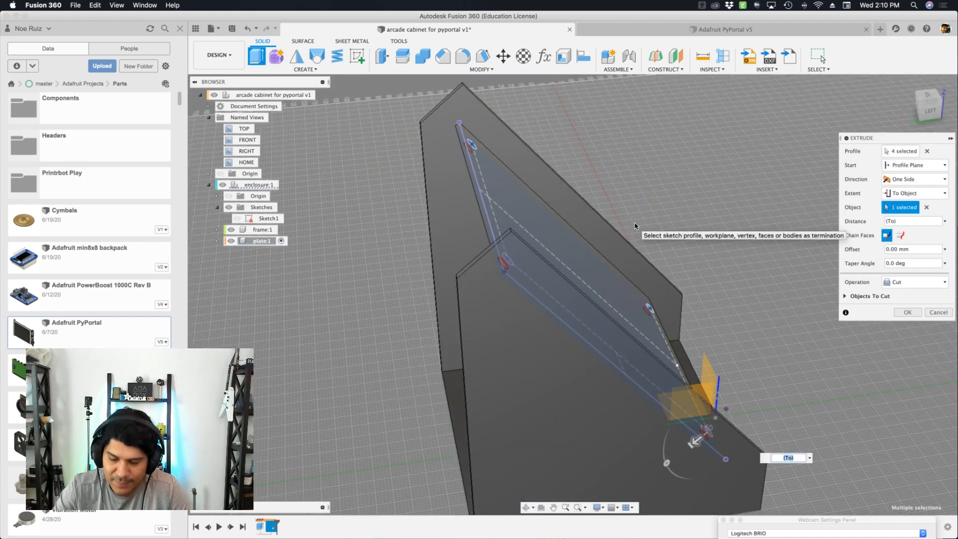
key(Return)
shift+middle_drag(634, 226, 651, 299)
Expand the plate component's sketches and hide its Sketch1
click(246, 151)
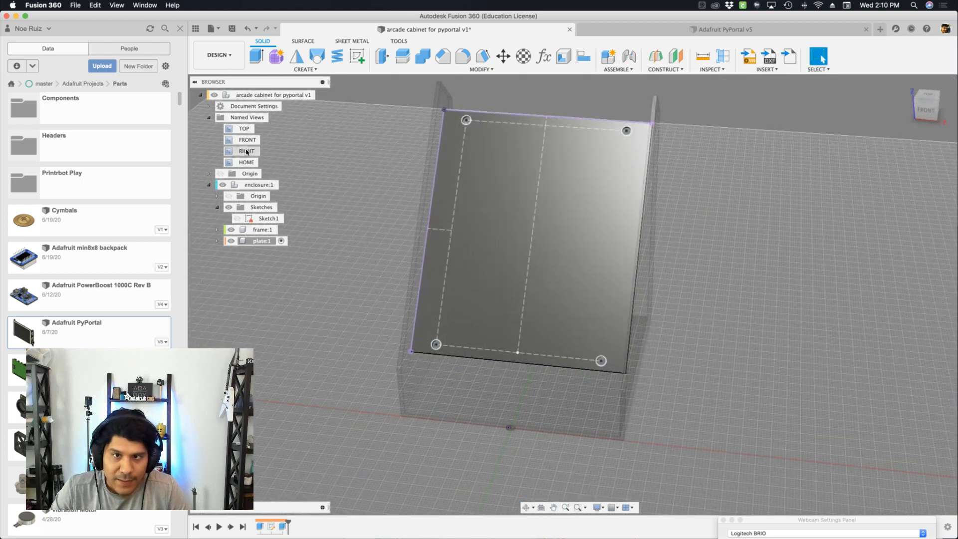
click(217, 242)
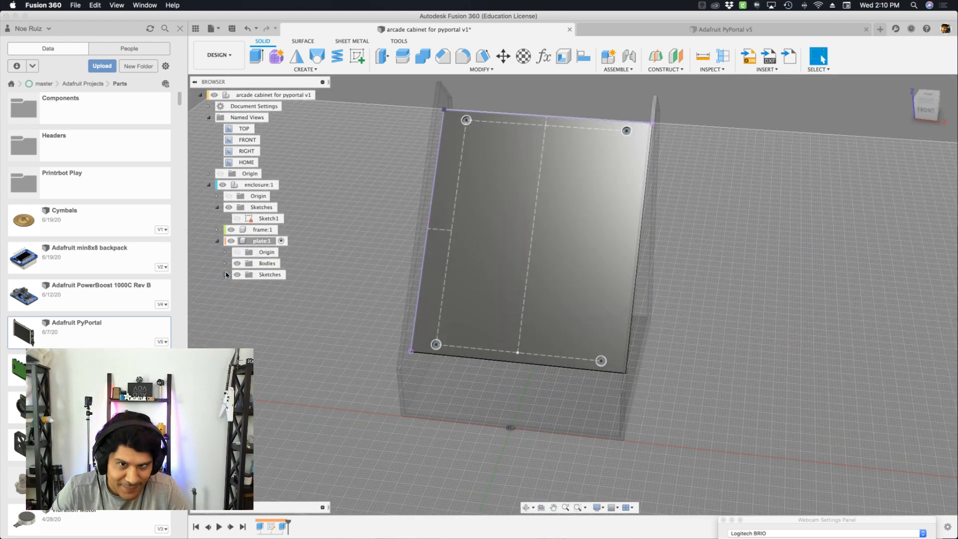
click(245, 285)
scroll(344, 218, down, 2)
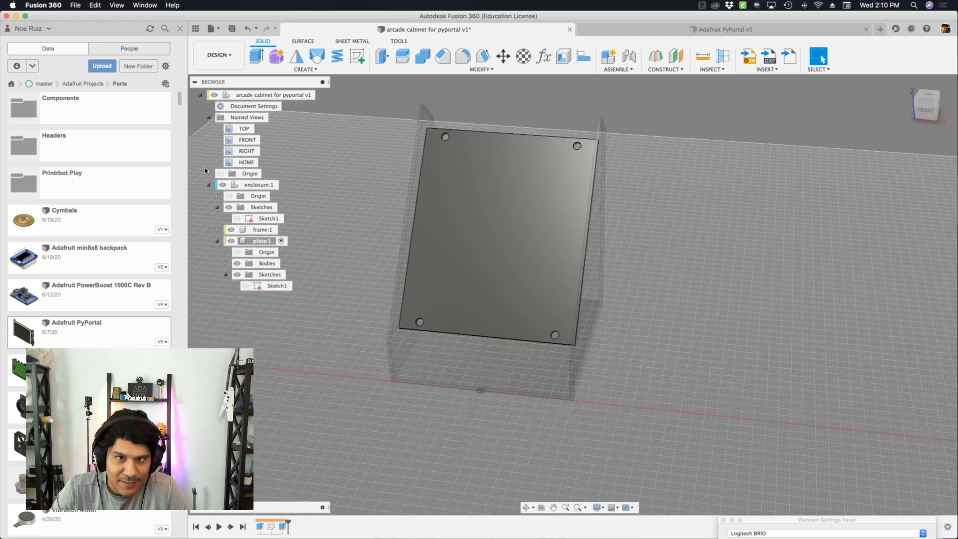
Show the enclosure's Sketch1 and activate the top-level arcade cabinet assembly
click(236, 219)
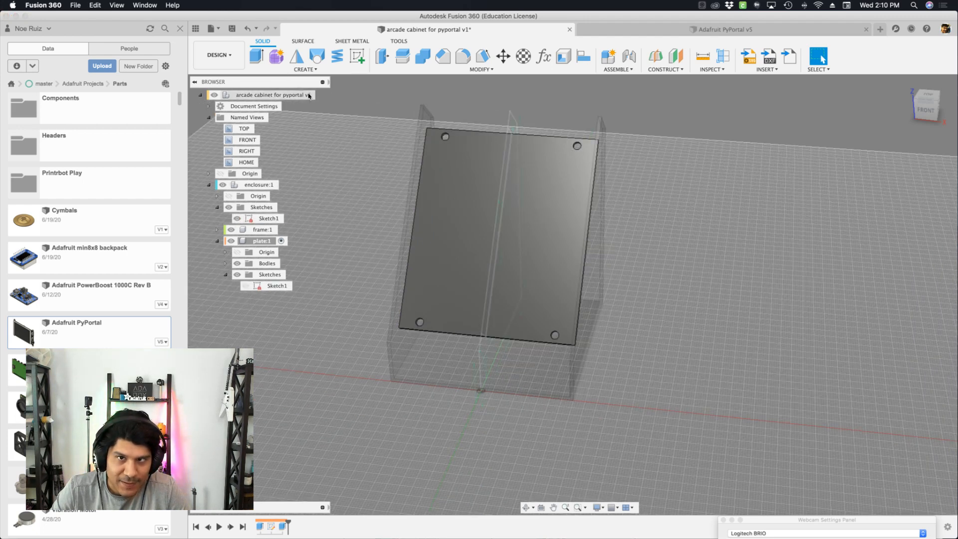
click(322, 94)
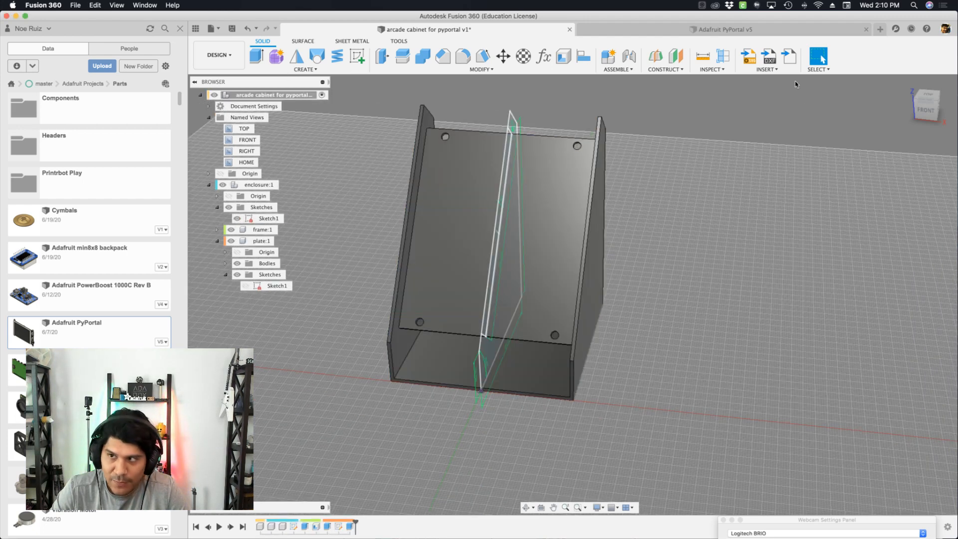
click(906, 82)
shift+middle_drag(290, 258, 627, 229)
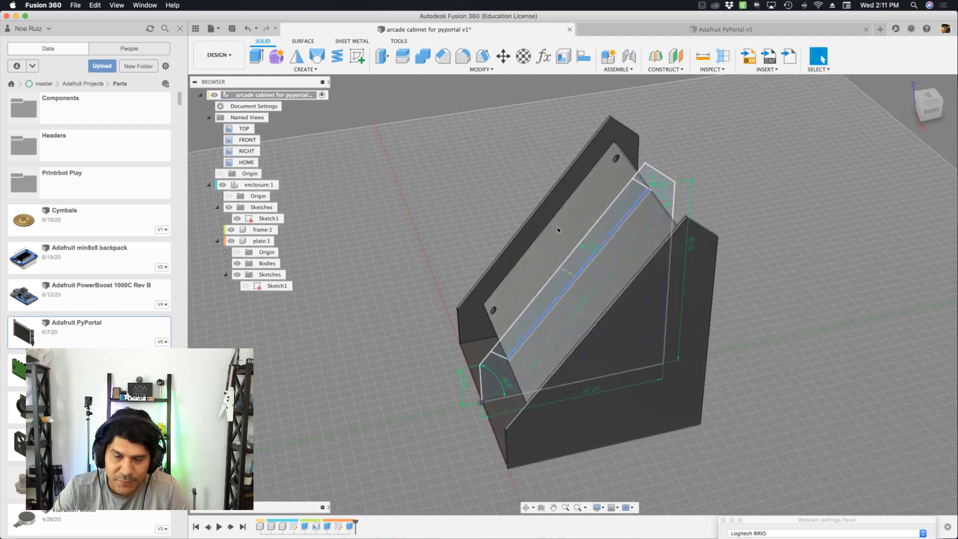
Collapse the enclosure component and the Named Views folder in the browser tree
click(208, 185)
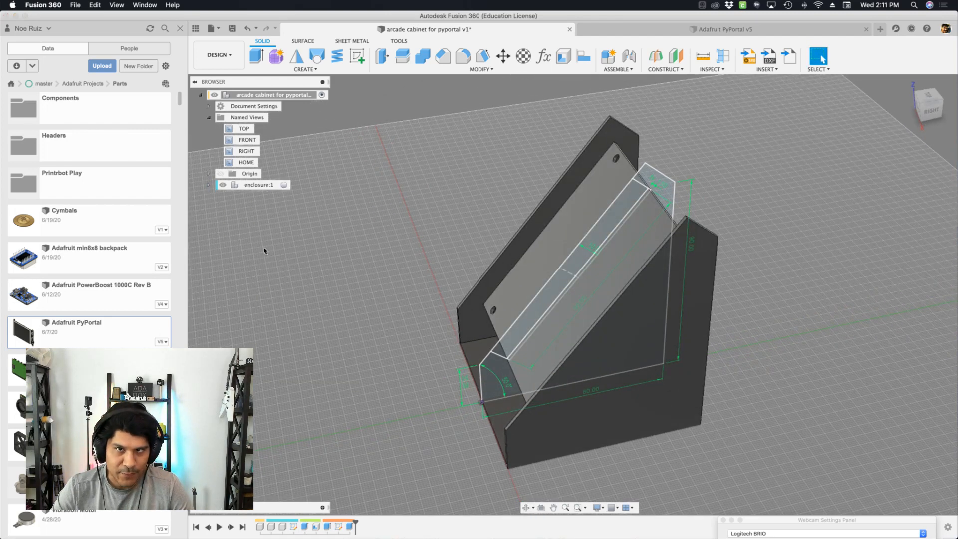
click(208, 117)
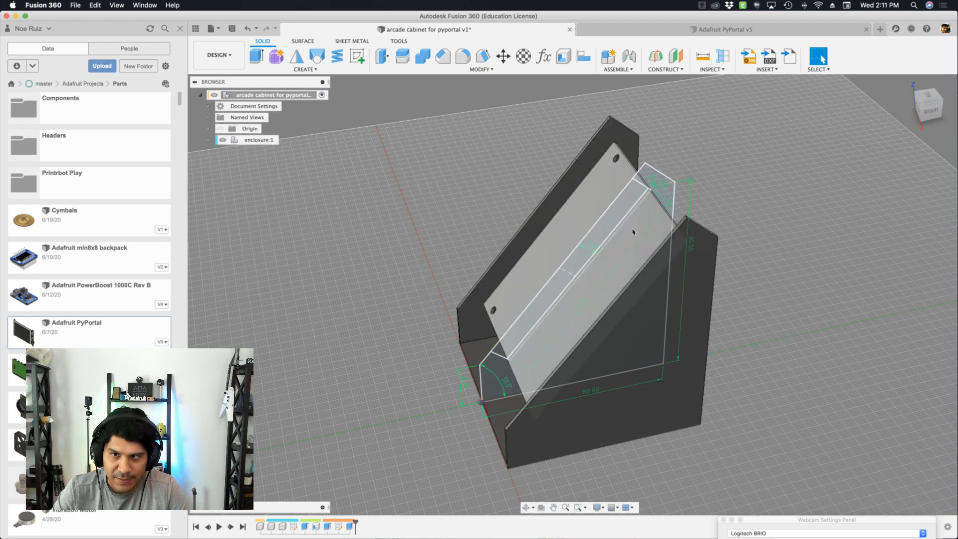
shift+middle_drag(425, 247, 443, 237)
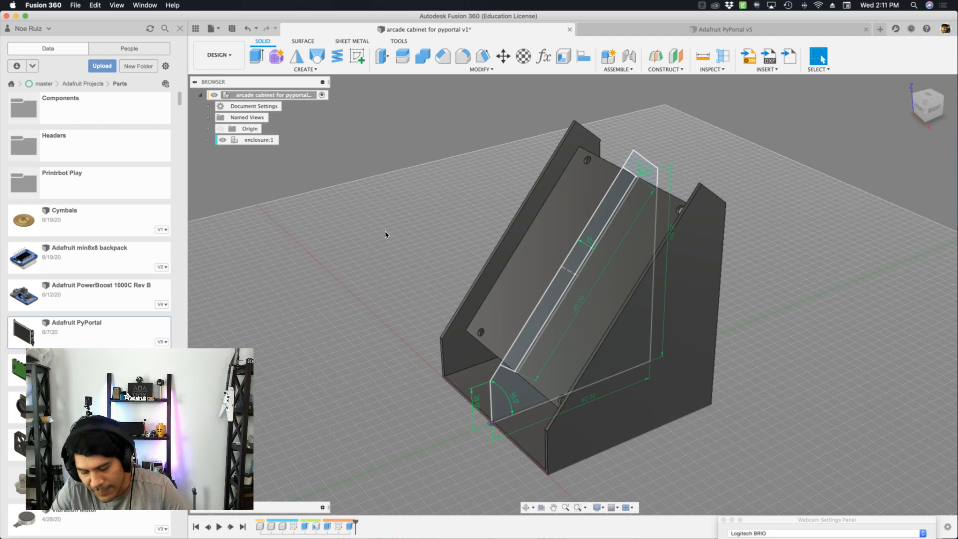
Create and activate an empty top-level component named electronics, and insert the Adafruit PyPortal into it
key(shift+n)
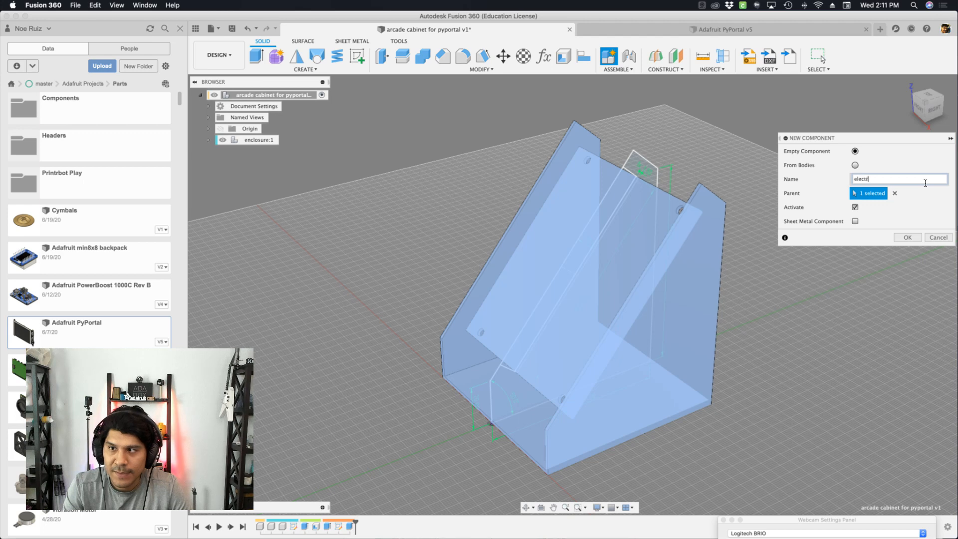
key(Return)
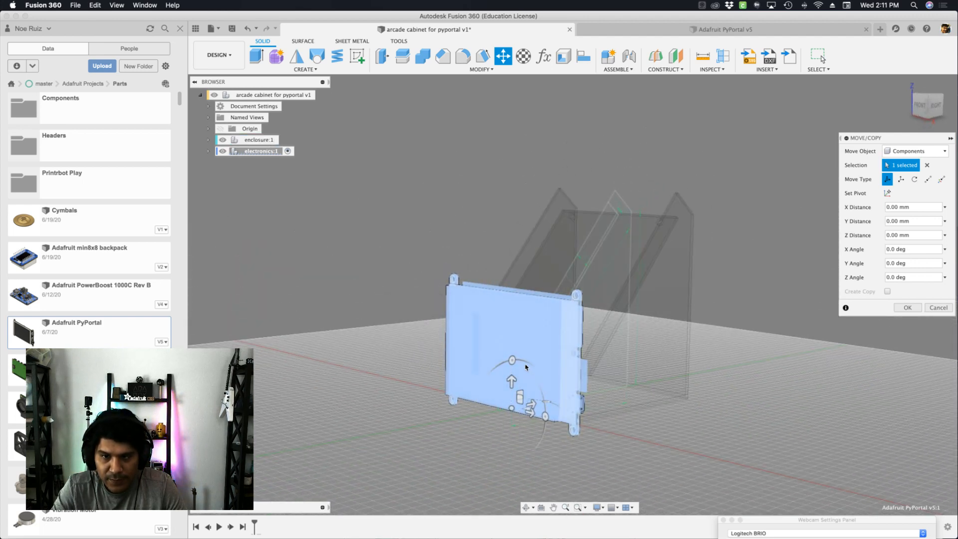
Rotate the inserted PyPortal -90 degrees about Y, and turn it around so its display faces the front
scroll(523, 365, up, 2)
shift+middle_drag(523, 364, 560, 438)
scroll(560, 439, up, 8)
scroll(560, 439, down, 6)
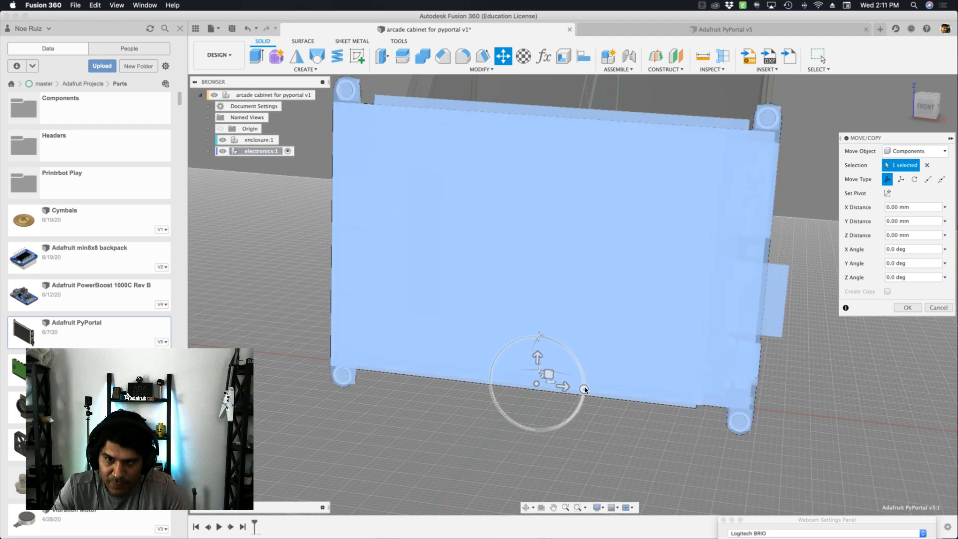
drag(584, 388, 537, 351)
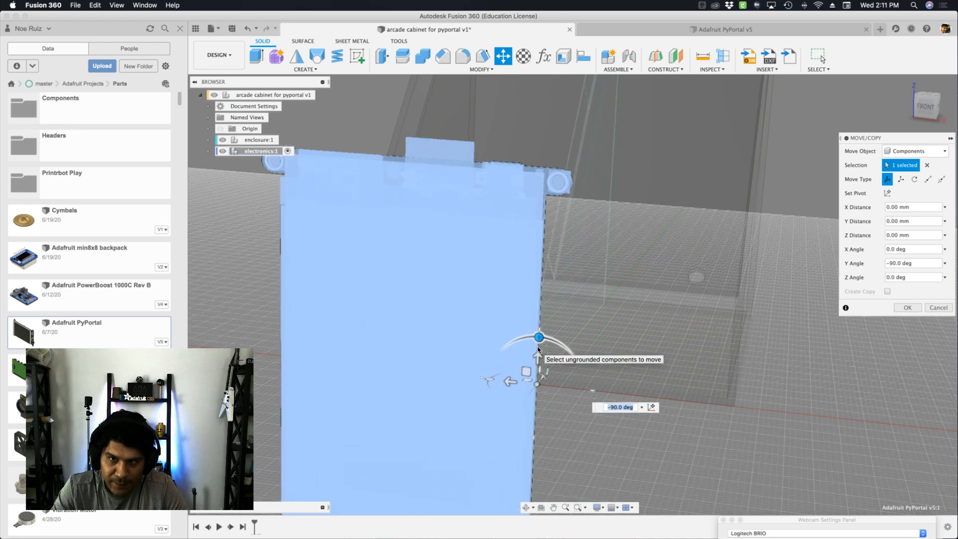
mouse_move(538, 351)
shift+middle_down()
mouse_move(503, 342)
mouse_move(534, 348)
shift+middle_up()
drag(545, 344, 500, 344)
shift+middle_drag(500, 345, 554, 345)
Shift the PyPortal 39 mm along X, -30 mm along Z and another 15 mm along X, and accept the placement
drag(549, 356, 583, 178)
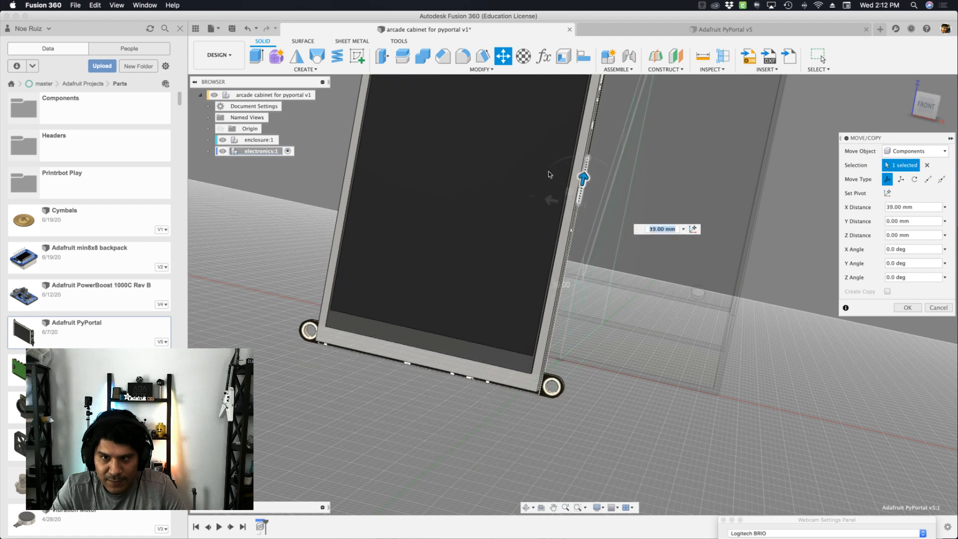
scroll(543, 358, down, 3)
scroll(543, 358, up, 4)
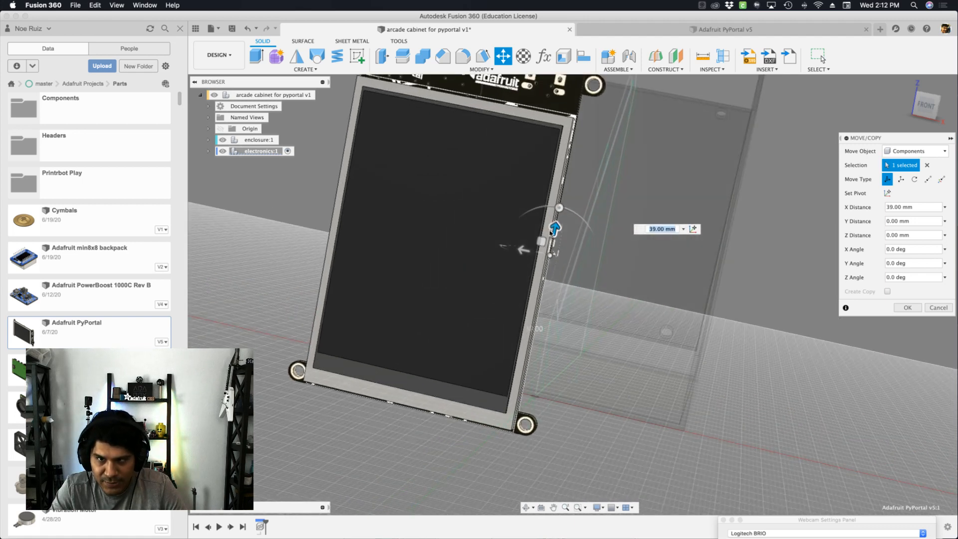
drag(554, 226, 609, 229)
shift+middle_drag(606, 231, 559, 231)
shift+middle_drag(894, 308, 565, 305)
mouse_move(594, 323)
mouse_down()
mouse_move(632, 329)
mouse_move(593, 324)
mouse_move(595, 305)
mouse_up()
shift+middle_drag(619, 298, 619, 293)
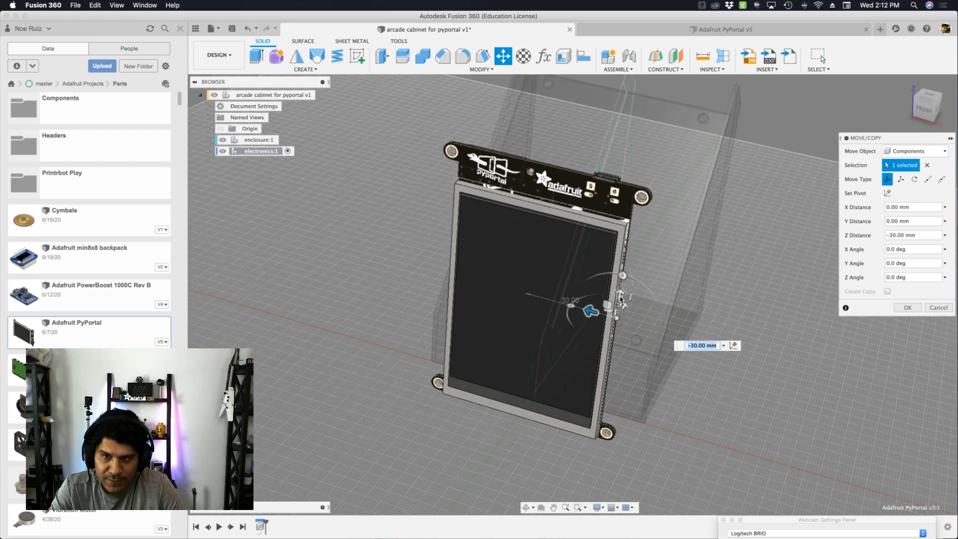
shift+middle_drag(623, 244, 672, 249)
shift+middle_drag(759, 248, 956, 308)
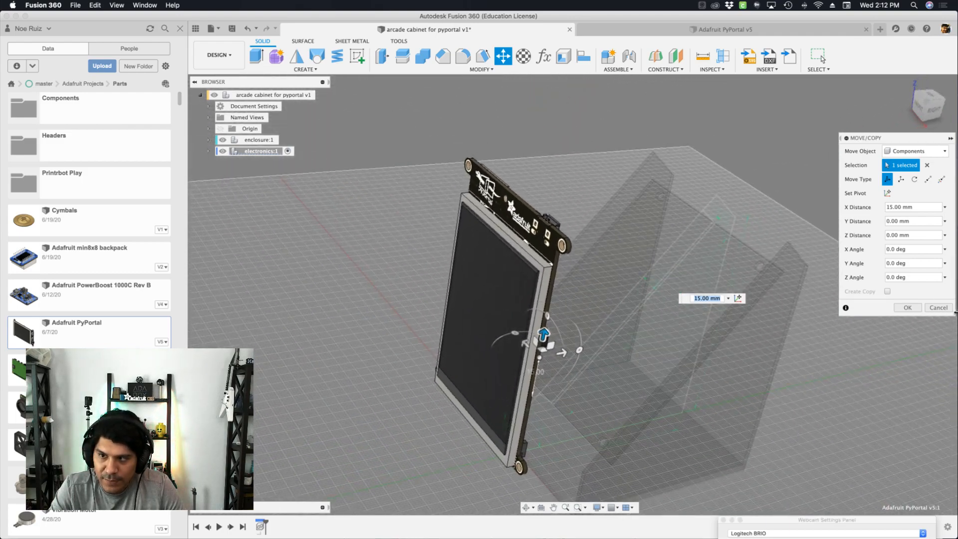
click(905, 308)
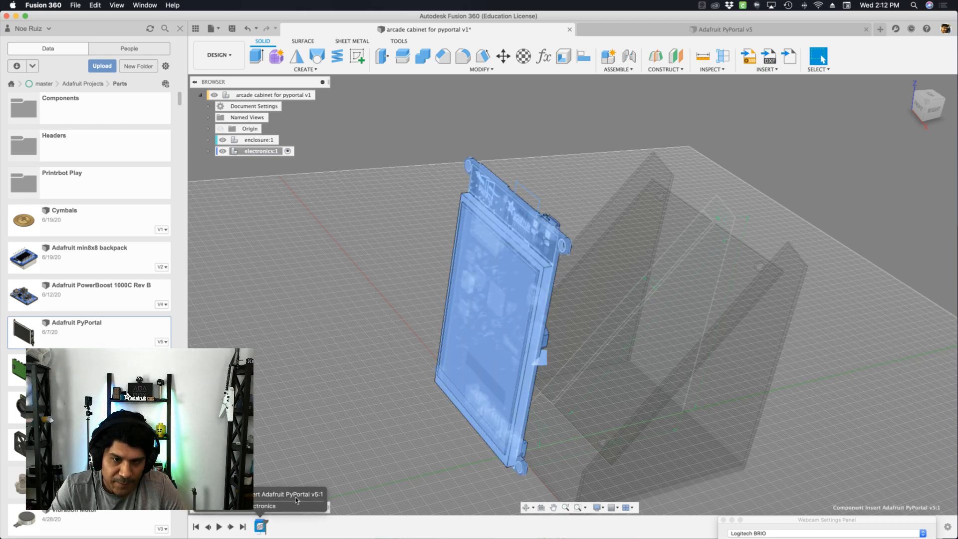
Activate the top-level arcade cabinet assembly and hide the enclosure's Sketch1
shift+middle_drag(359, 406, 339, 203)
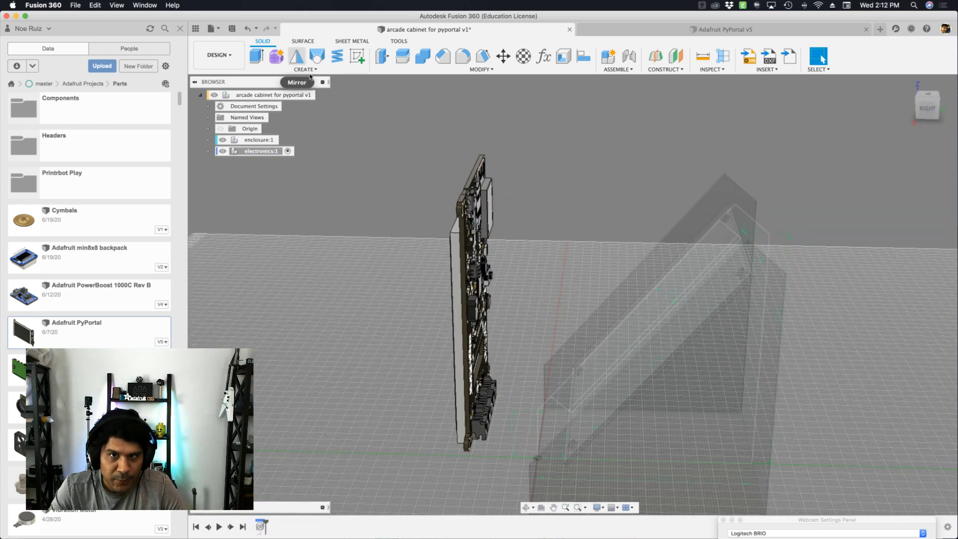
click(323, 96)
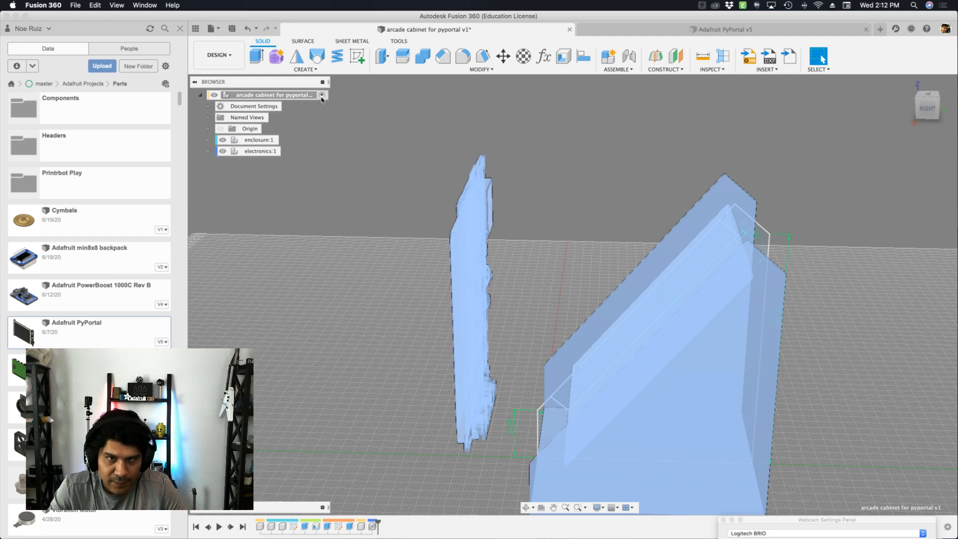
shift+scroll(420, 159, right, 5)
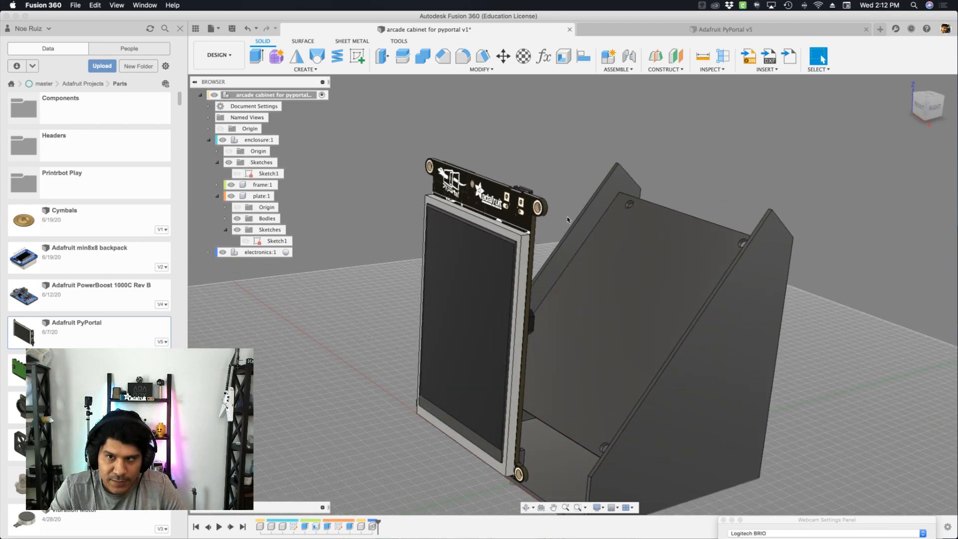
Examine the back of the PyPortal board and the plate's mounting holes from several angles
shift+scroll(650, 208, right, 10)
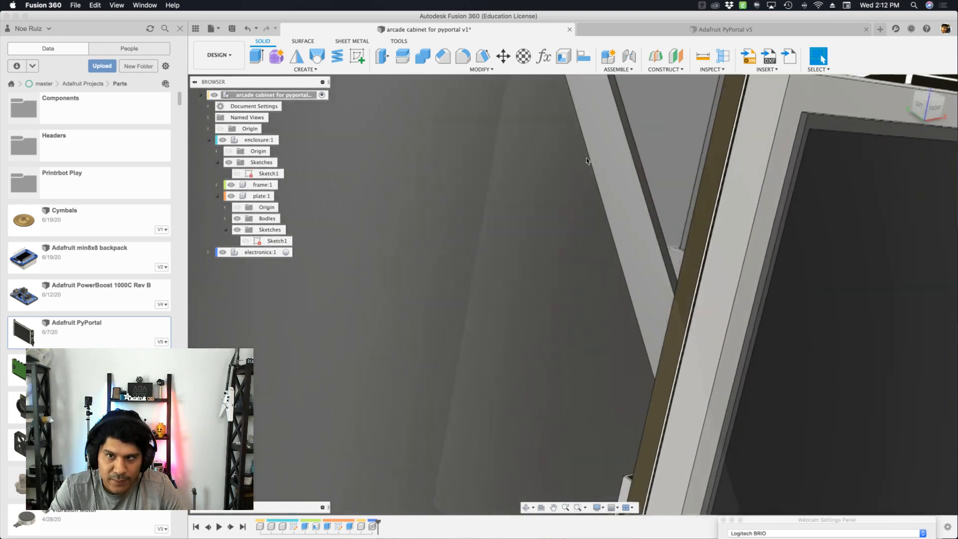
shift+scroll(598, 173, right, 10)
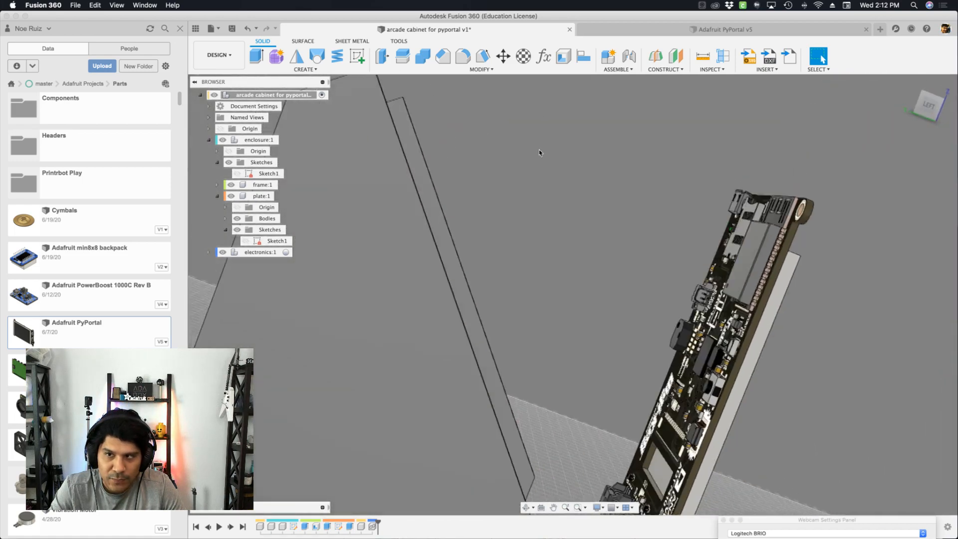
shift+scroll(528, 152, right, 10)
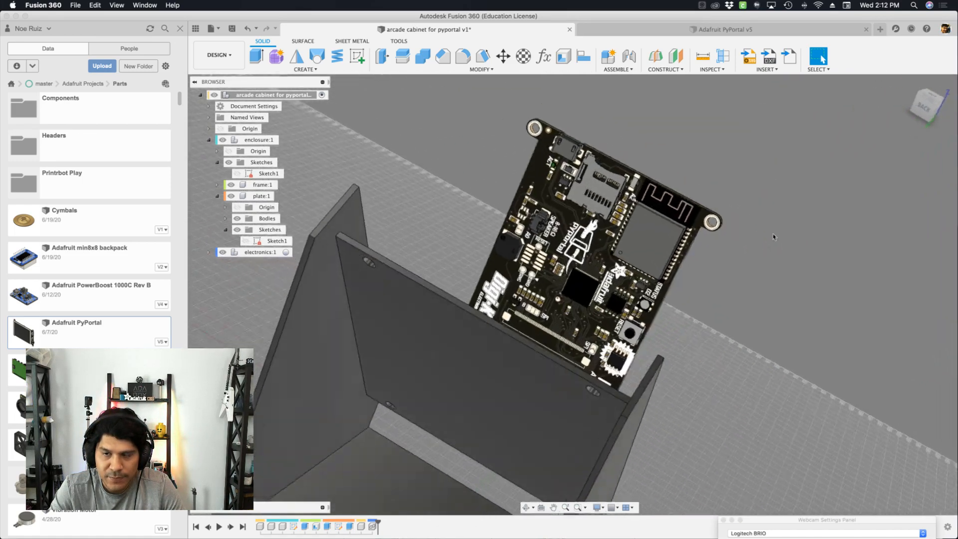
shift+scroll(786, 237, right, 10)
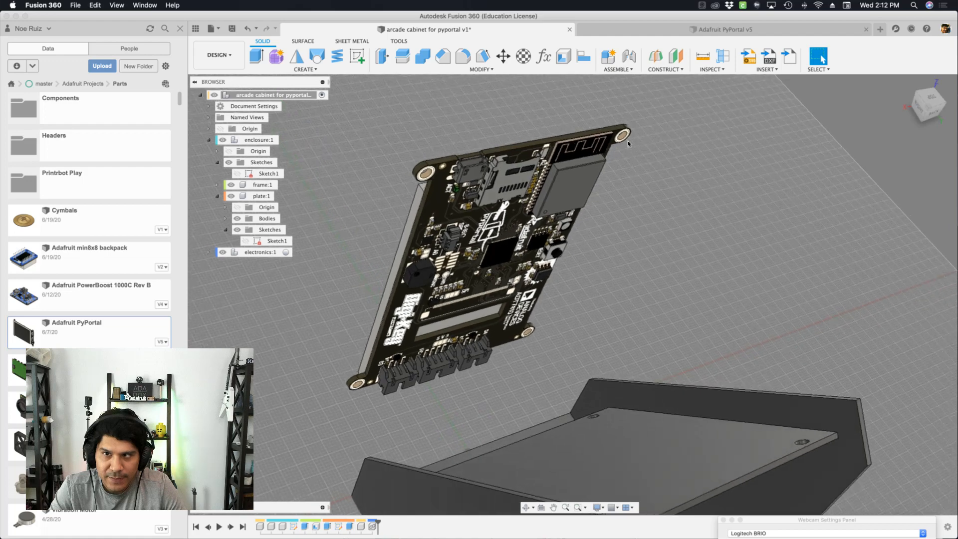
shift+scroll(659, 251, right, 10)
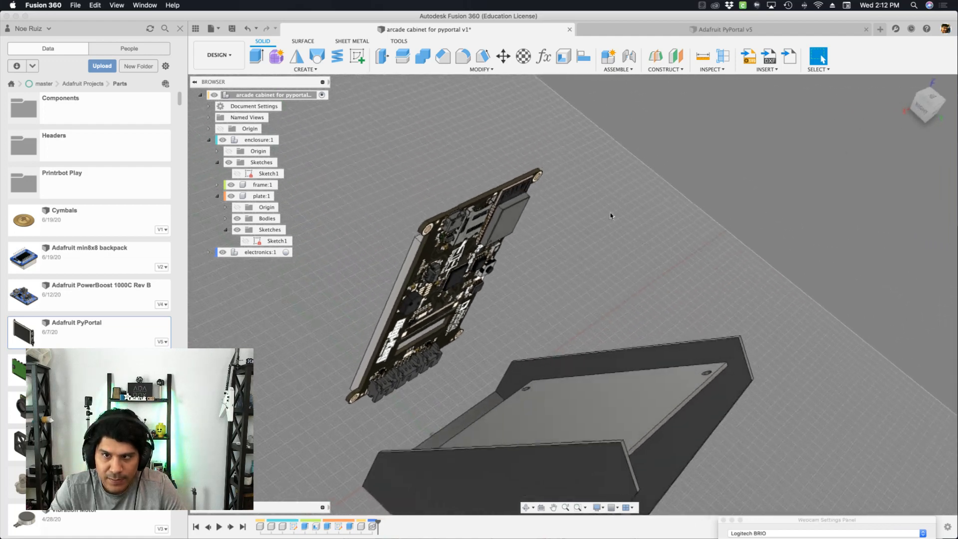
shift+scroll(568, 206, right, 3)
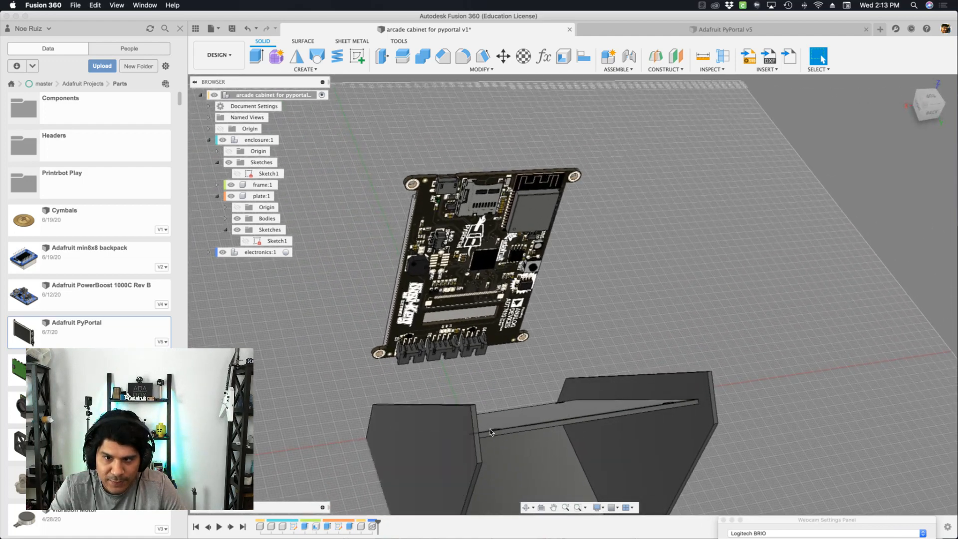
shift+scroll(582, 235, right, 8)
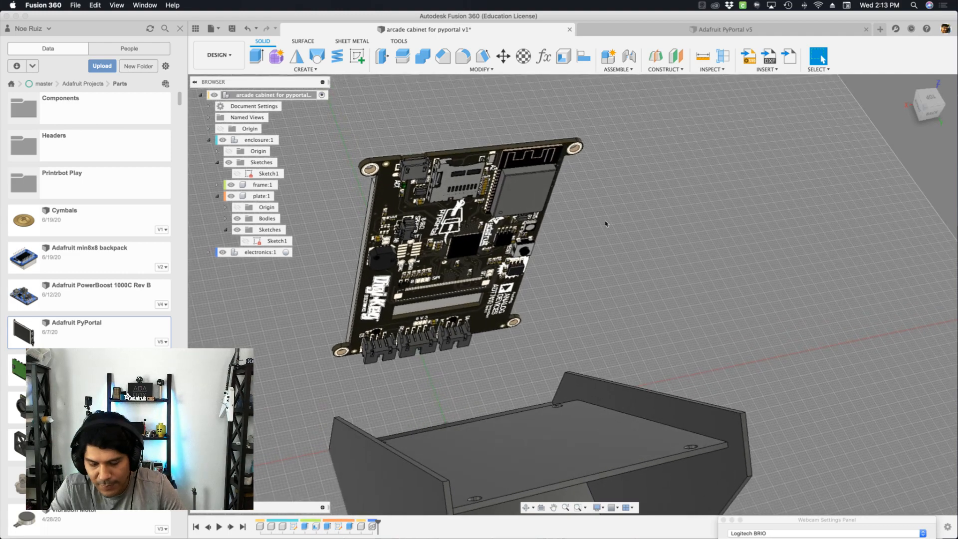
Joint the PyPortal board's corner mounting hole to the plate's corner hole with a 90-degree angle and a -10 mm Z offset
click(630, 58)
scroll(589, 146, up, 5)
scroll(565, 191, up, 3)
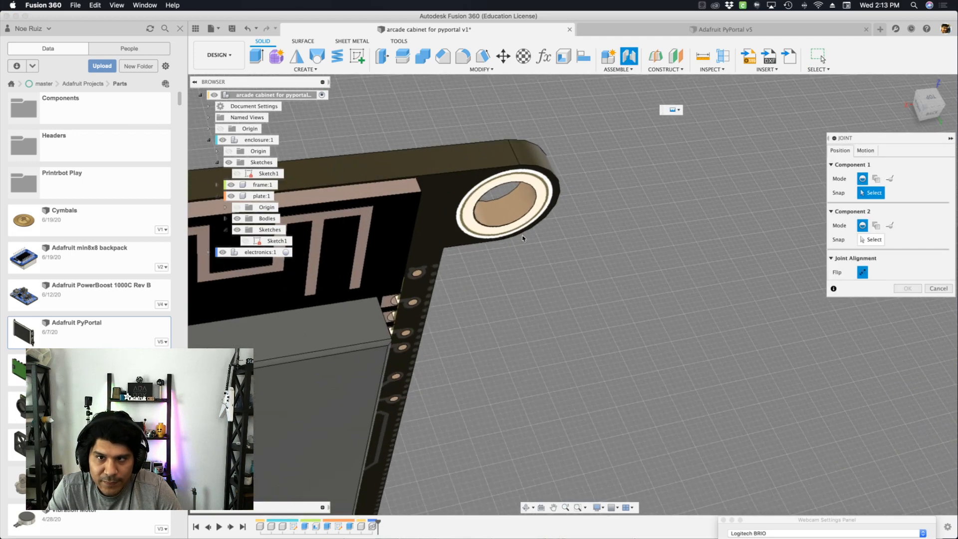
click(511, 223)
scroll(512, 222, down, 6)
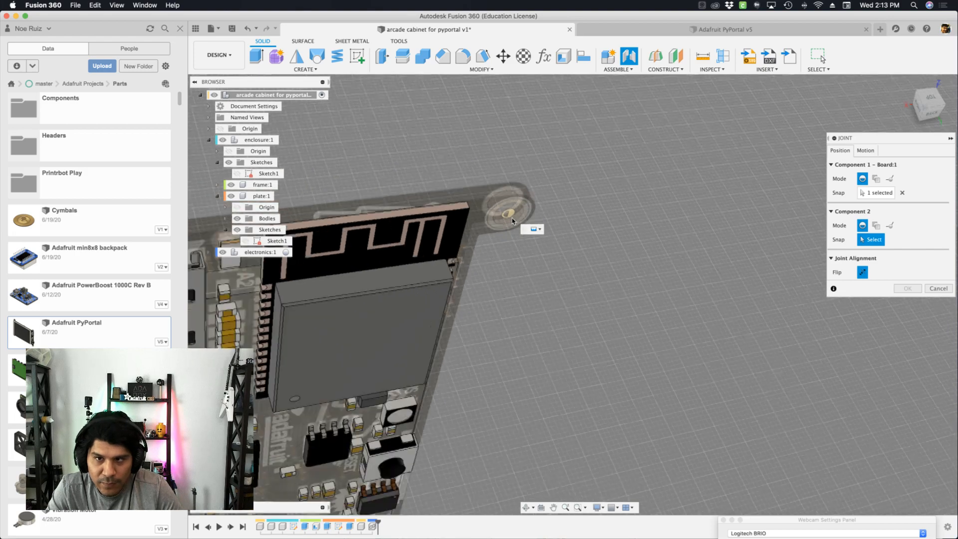
shift+middle_drag(513, 220, 656, 353)
scroll(655, 349, up, 5)
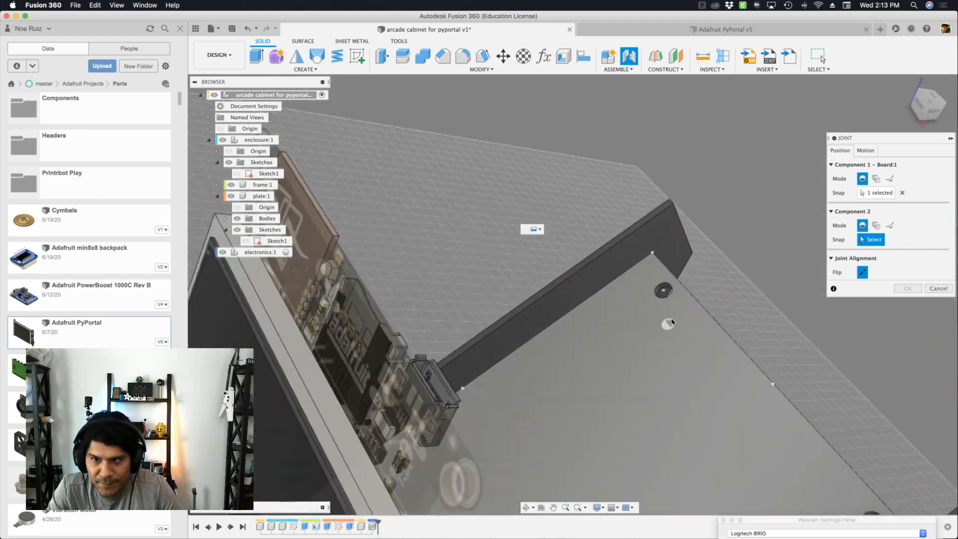
click(666, 284)
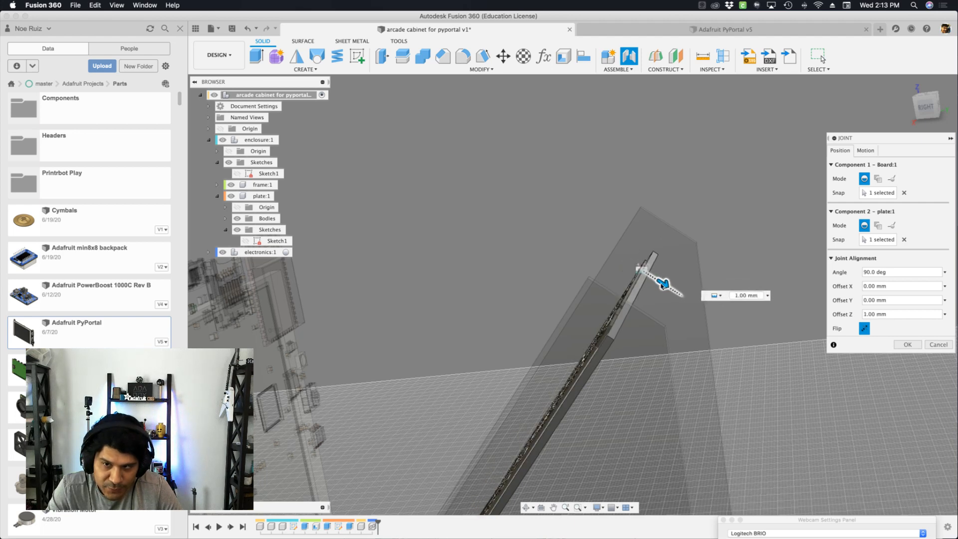
drag(630, 269, 595, 255)
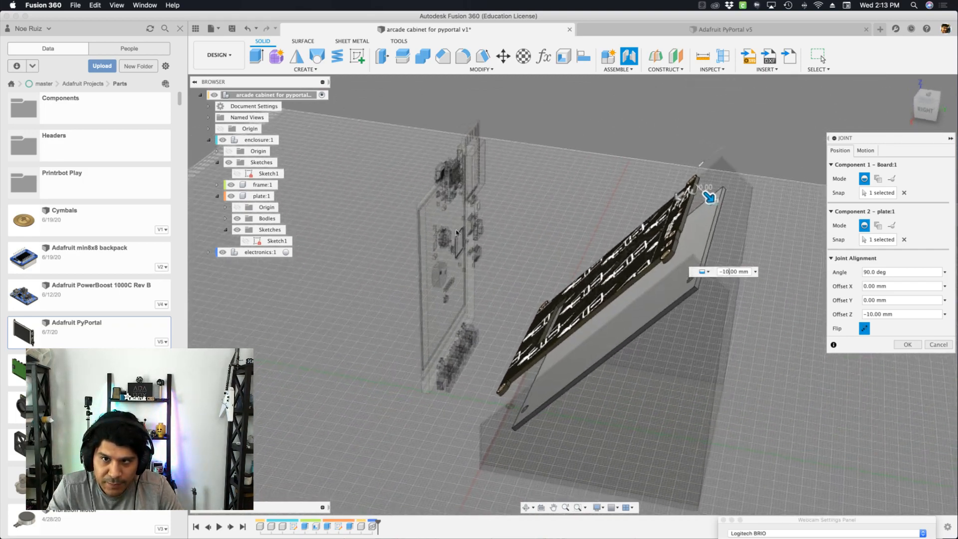
click(905, 344)
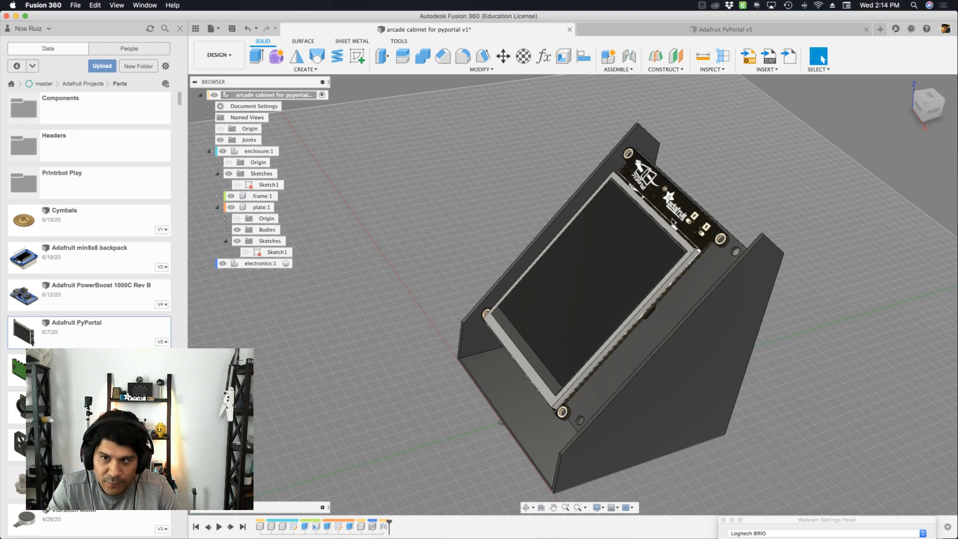
Show the enclosure's Sketch1 and set the height of the side profile's short front edge to 10 mm
shift+middle_drag(731, 237, 665, 259)
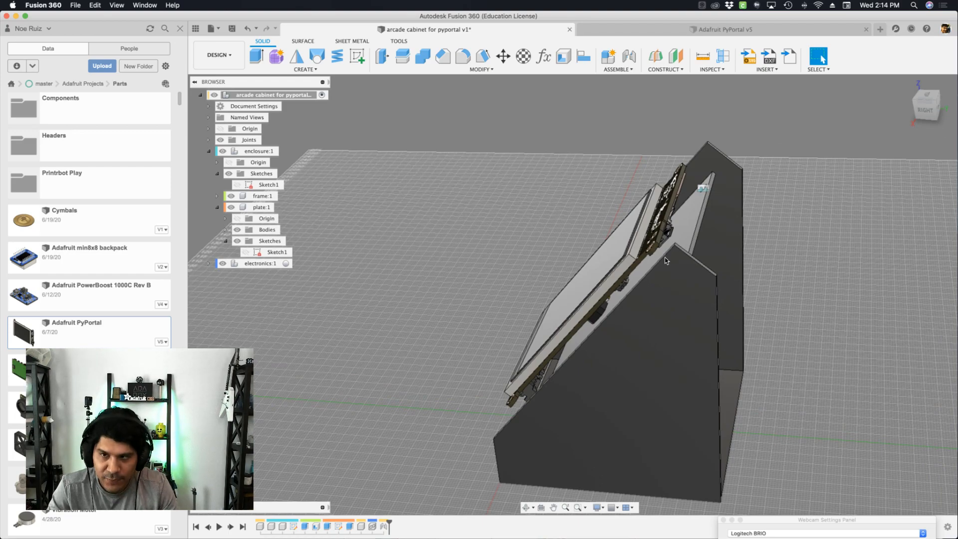
mouse_move(665, 260)
shift+middle_down()
mouse_move(710, 209)
mouse_move(701, 226)
mouse_move(695, 188)
mouse_move(699, 221)
mouse_move(638, 199)
mouse_move(561, 378)
mouse_move(590, 375)
mouse_move(322, 213)
mouse_move(279, 240)
shift+middle_up()
click(245, 254)
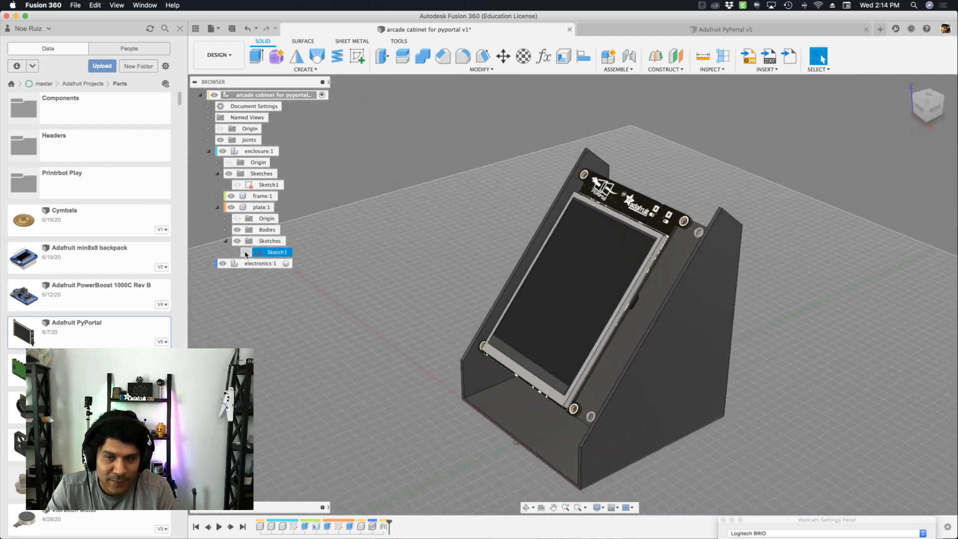
click(237, 185)
shift+middle_drag(349, 210, 608, 392)
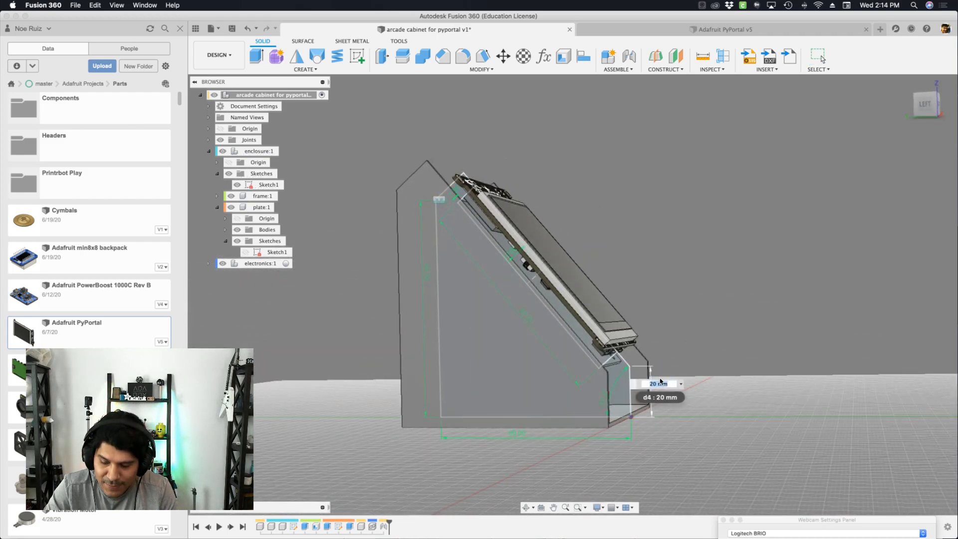
key(Return)
mouse_move(660, 382)
shift+middle_down()
mouse_move(669, 353)
mouse_move(736, 282)
shift+middle_up()
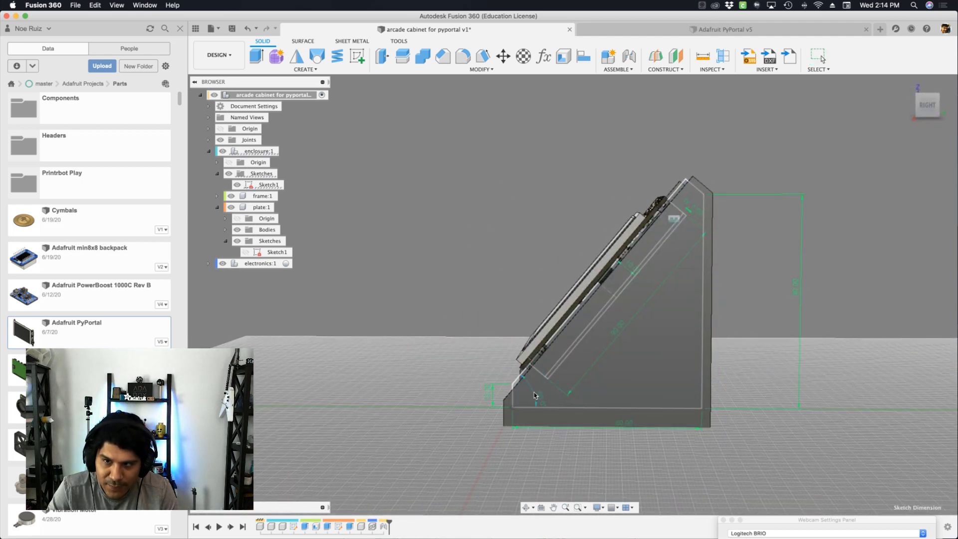
Try to change the side profile's 50-degree slope angle
scroll(731, 180, up, 5)
scroll(691, 175, down, 5)
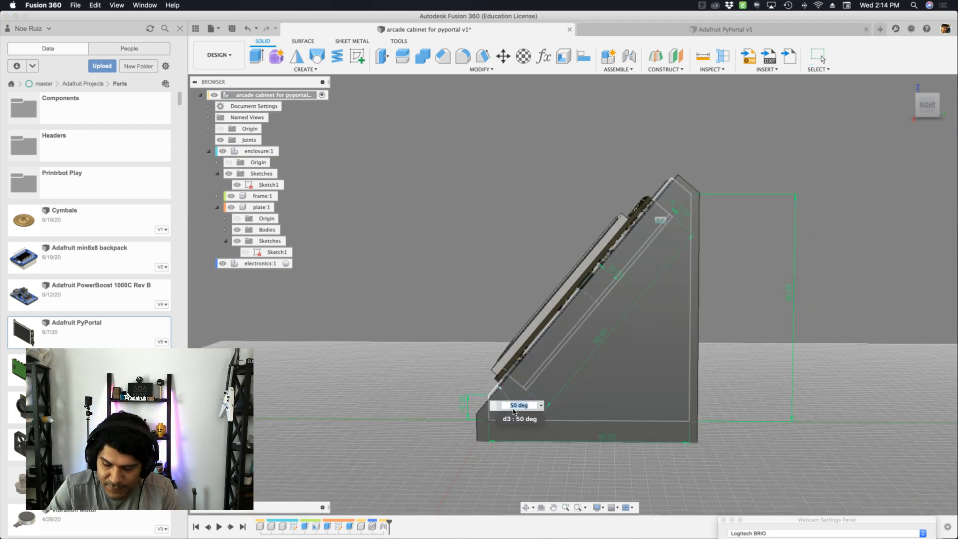
key(Return)
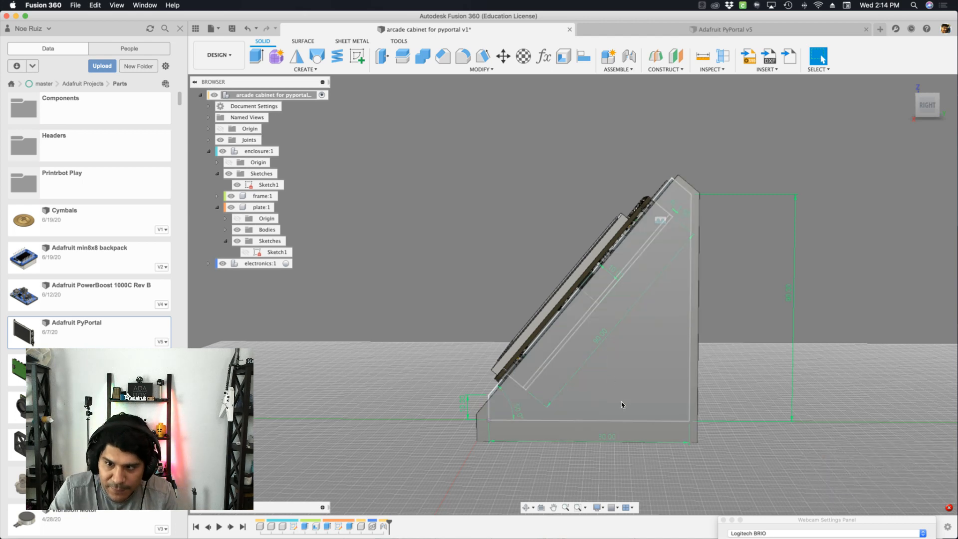
Set the side profile's base length to 100 mm and its slope angle to 45 degrees
click(608, 454)
click(636, 466)
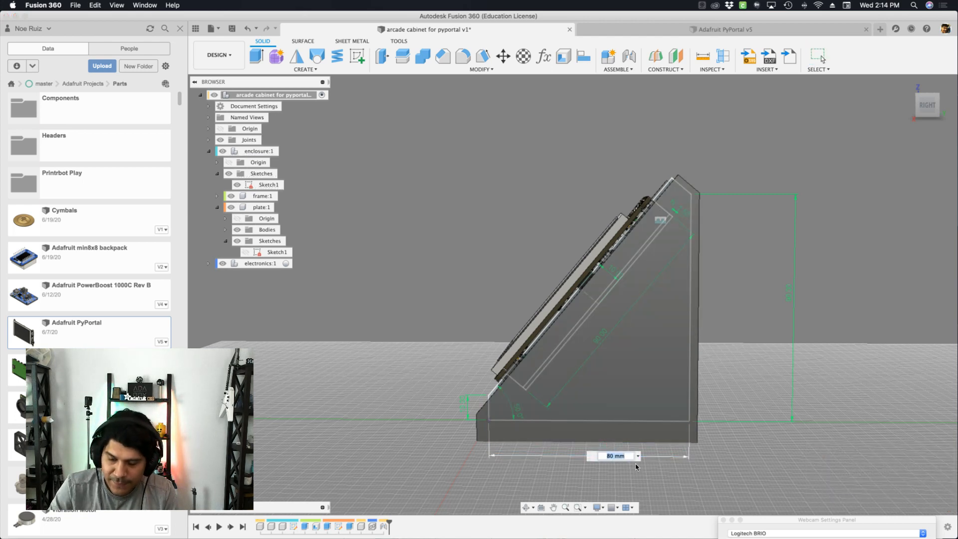
key(Return)
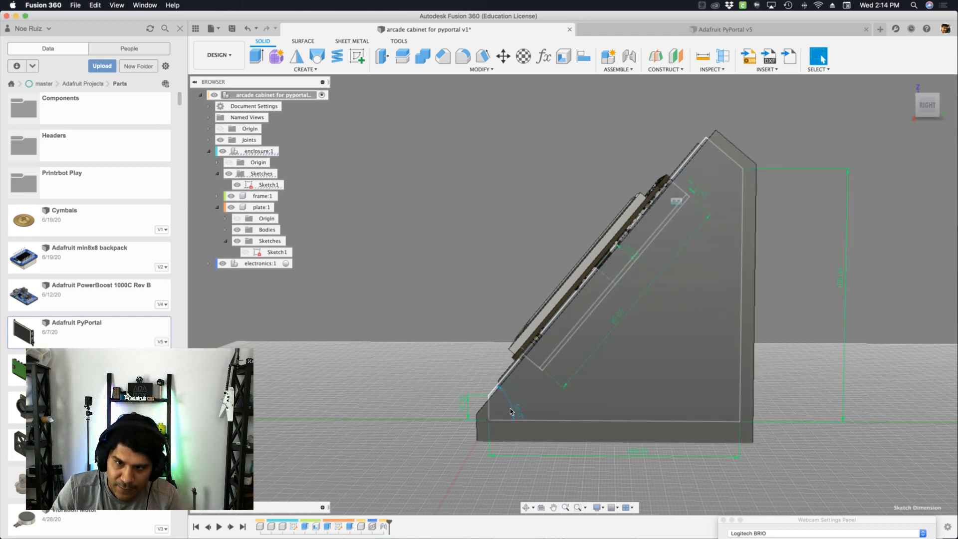
double_click(510, 409)
text(45)
key(Return)
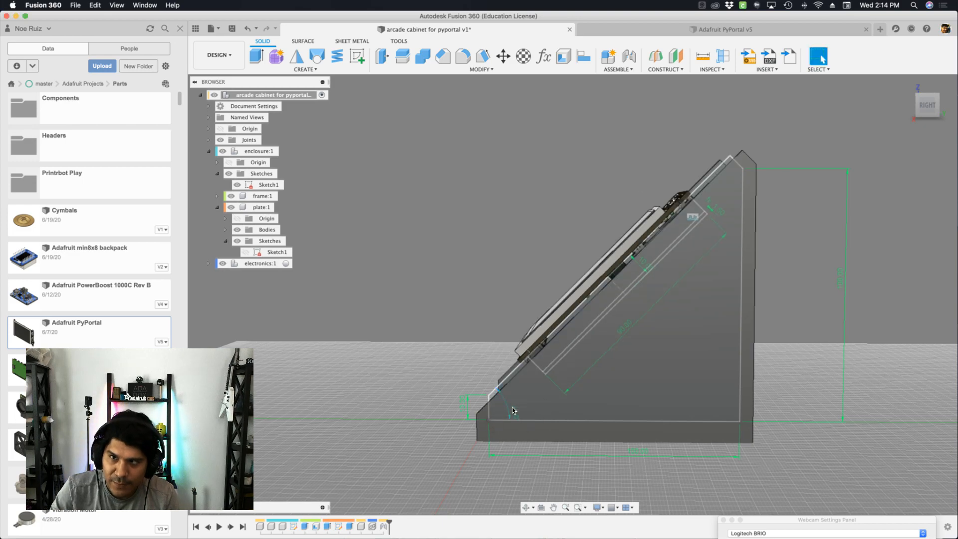
Change the plate's offset from the sloped edge in the side profile sketch, and set the plate's length to 100 mm
mouse_move(709, 209)
shift+middle_down()
mouse_move(734, 194)
mouse_move(723, 199)
shift+middle_up()
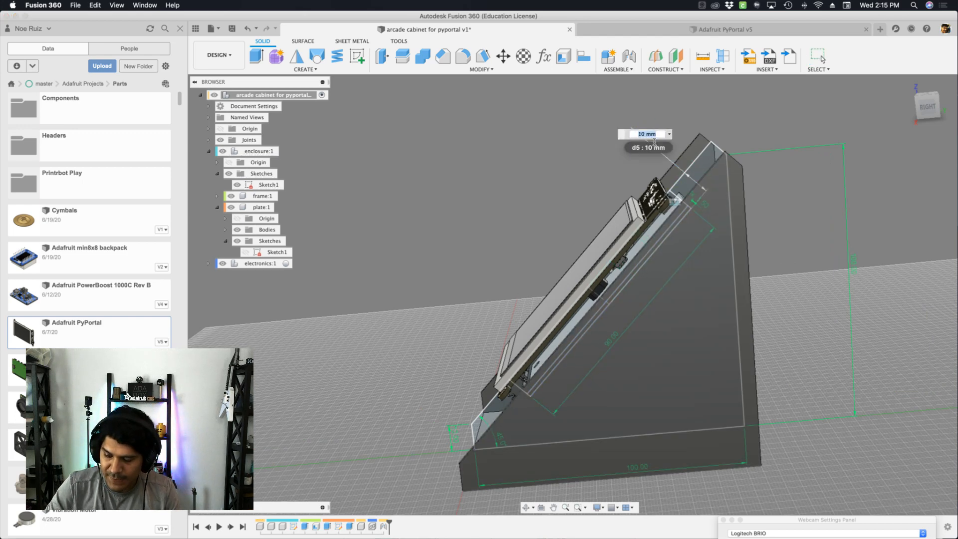
key(Return)
shift+middle_drag(715, 178, 631, 420)
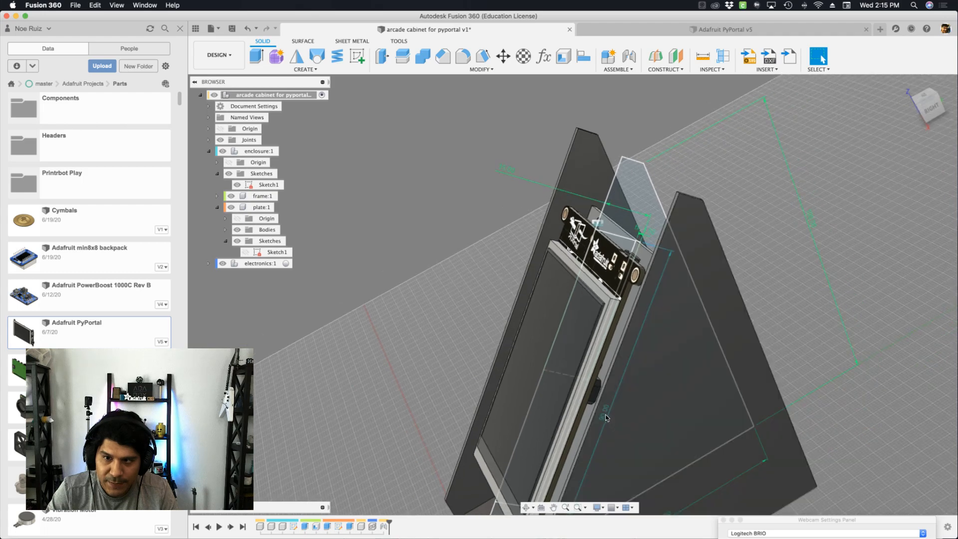
double_click(605, 416)
text(10)
key(Return)
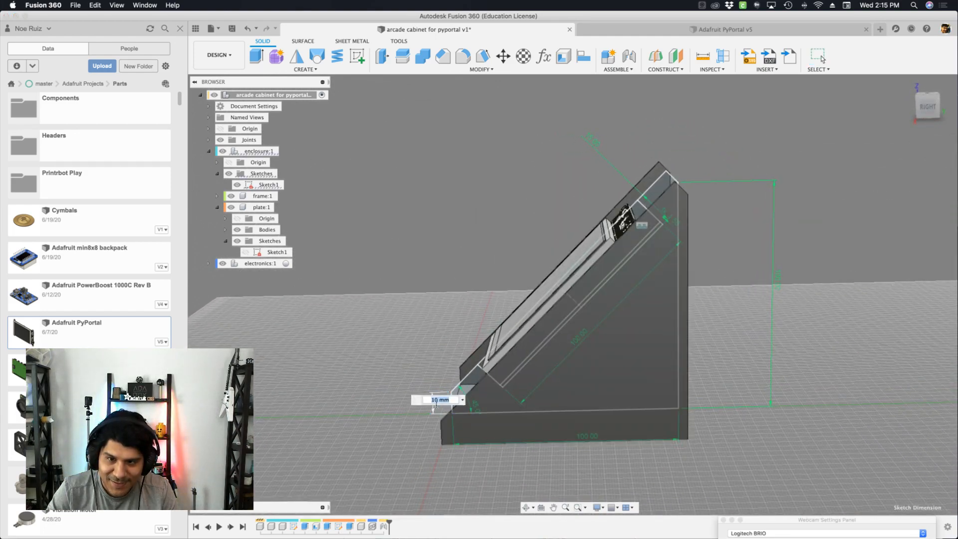
Increase the height of the side profile's short front edge and steepen its slope angle in the enclosure sketch
key(Return)
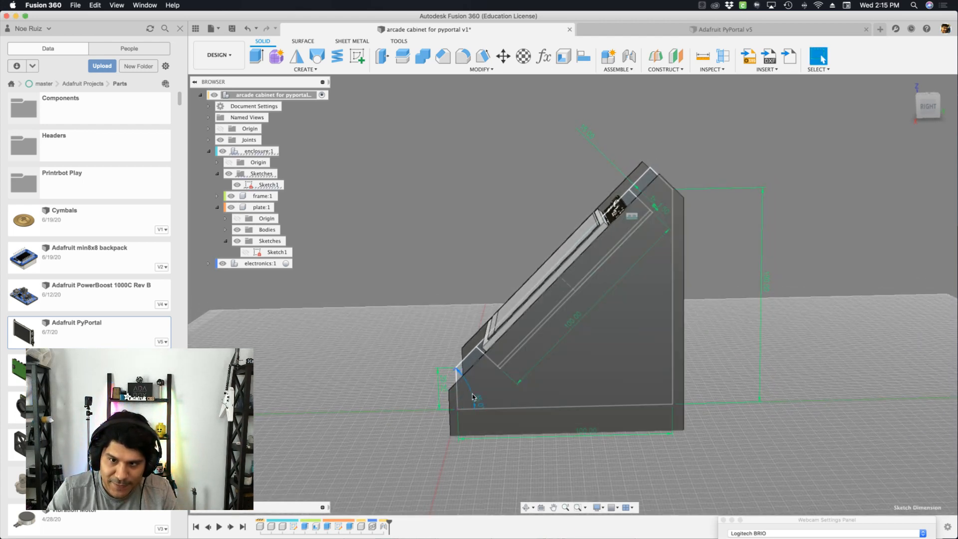
key(Return)
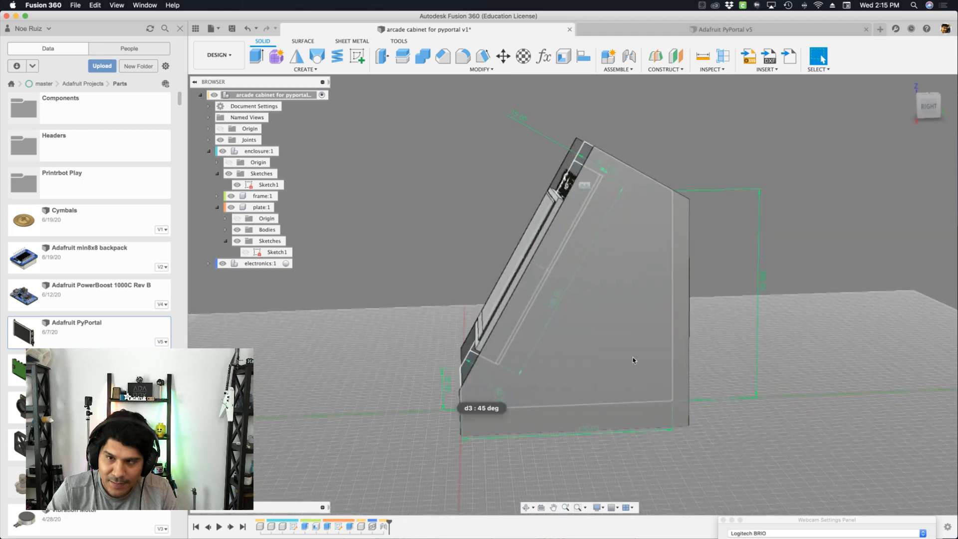
shift+middle_drag(635, 177, 542, 124)
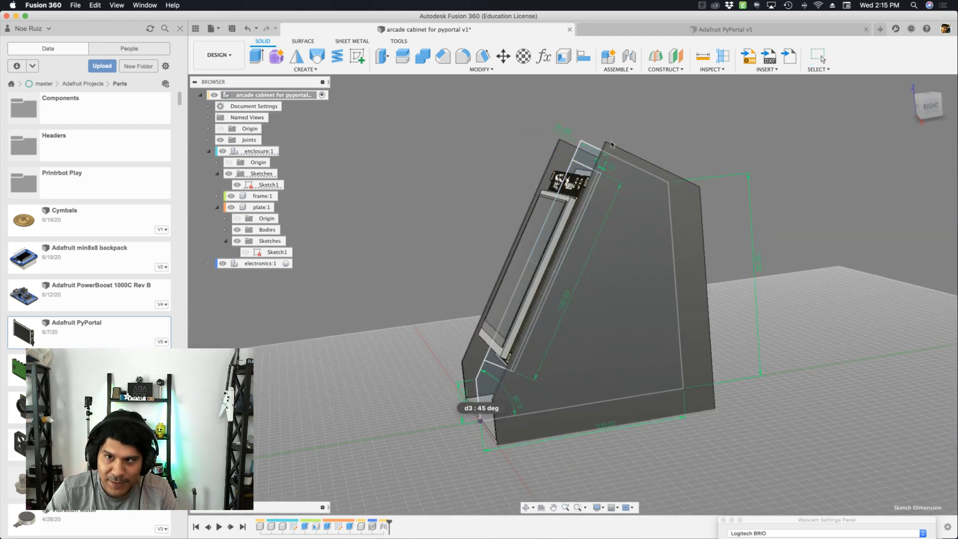
Set the side profile's base length to 70 mm
shift+middle_drag(627, 129, 606, 416)
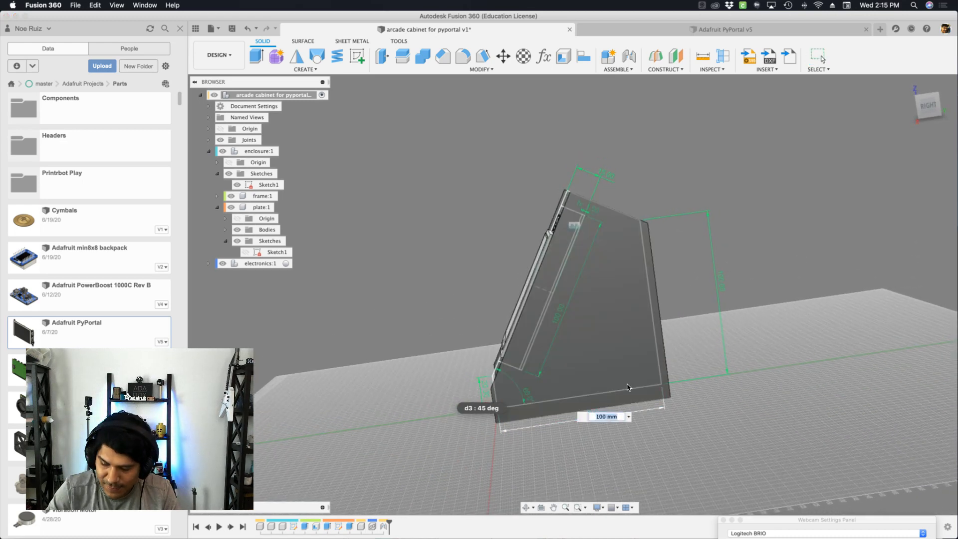
key(Return)
shift+middle_drag(632, 389, 447, 223)
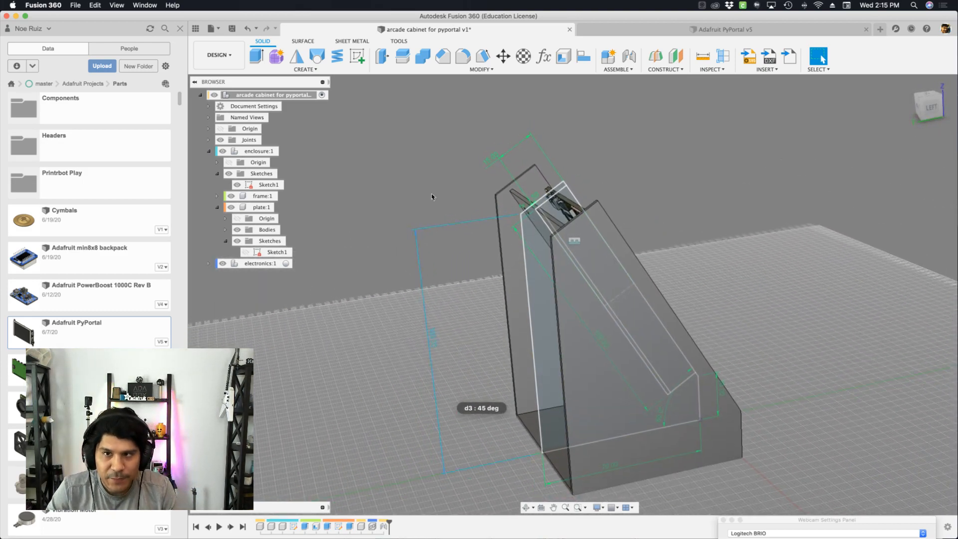
Set the user parameters thickness to 3 mm and boxWidth to 90 mm
mouse_move(588, 288)
shift+middle_down()
mouse_move(522, 254)
mouse_move(524, 305)
mouse_move(471, 363)
mouse_move(393, 420)
mouse_move(381, 452)
shift+middle_up()
click(543, 55)
click(744, 328)
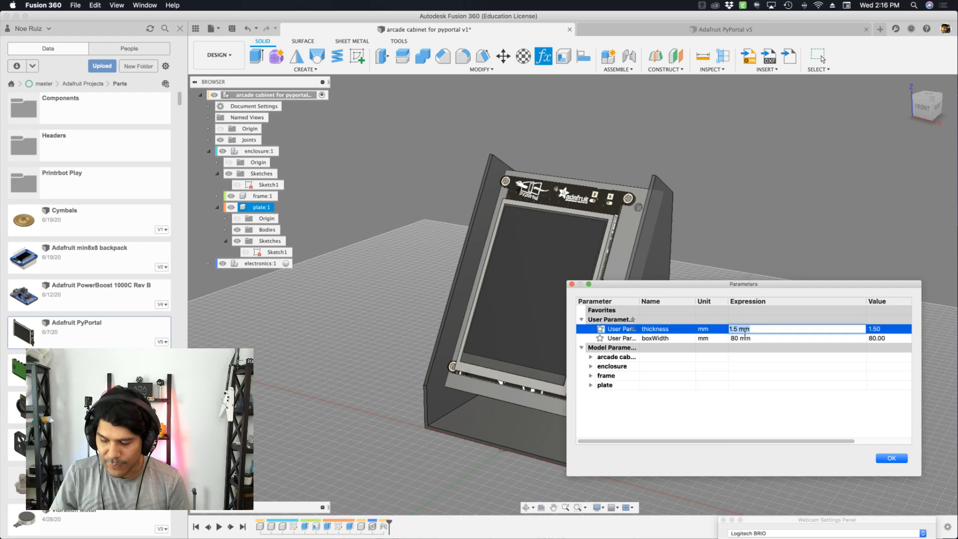
key(Return)
shift+middle_drag(747, 316, 748, 317)
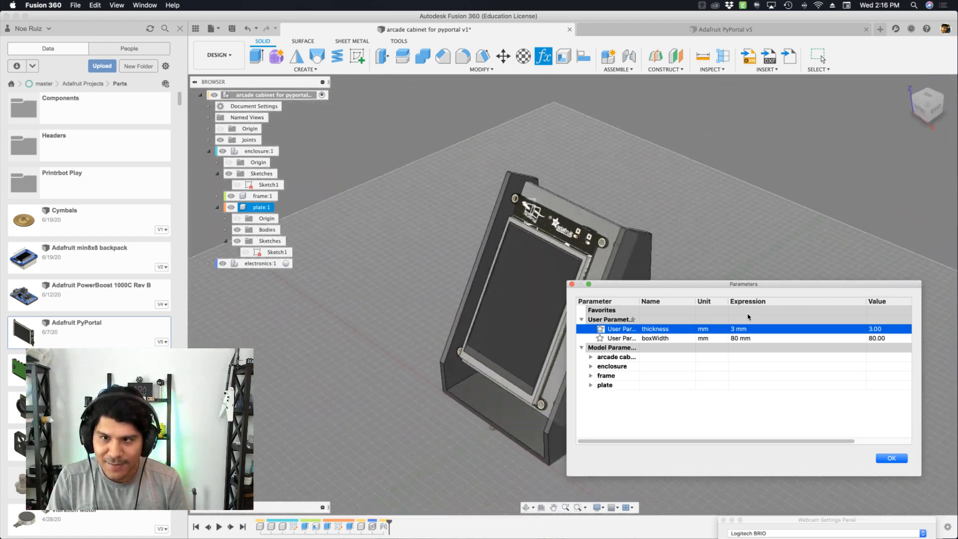
double_click(748, 339)
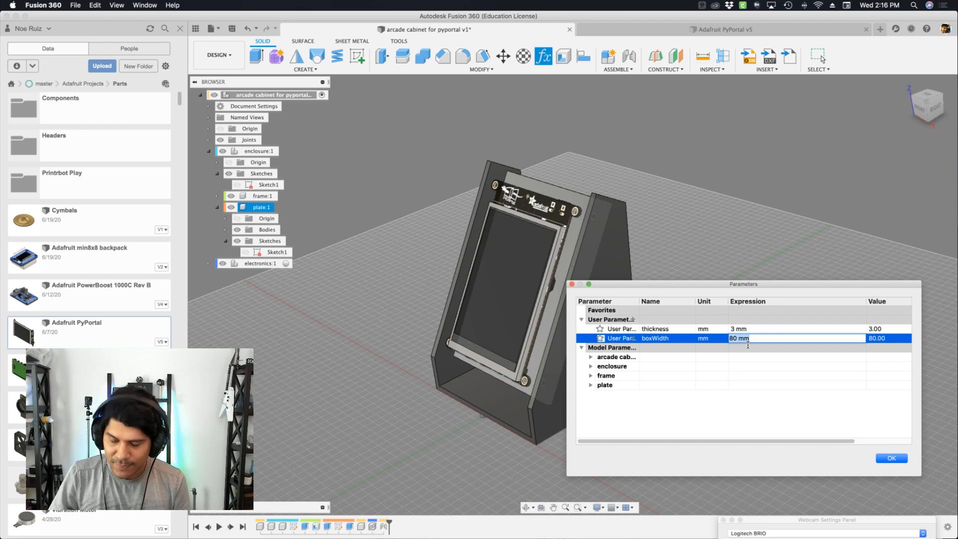
text(90)
key(Return)
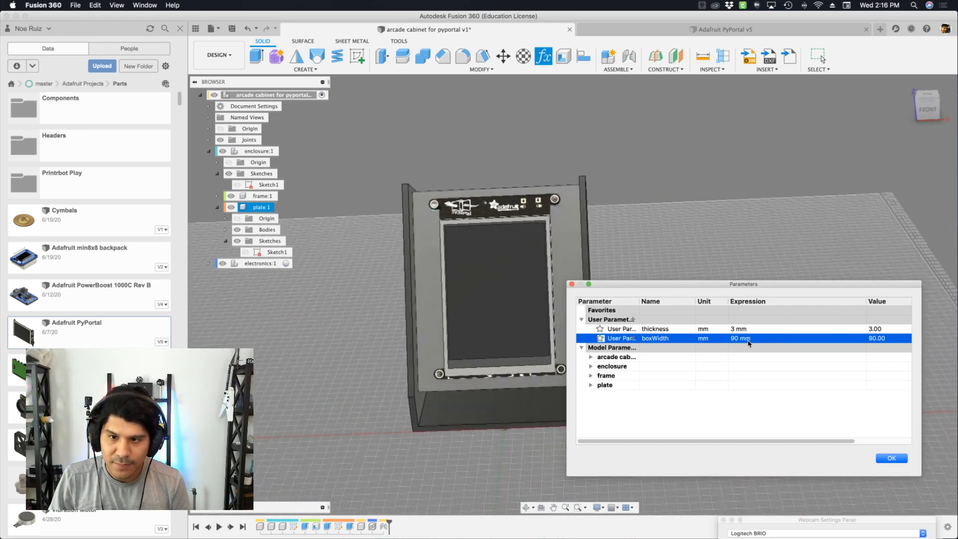
click(878, 458)
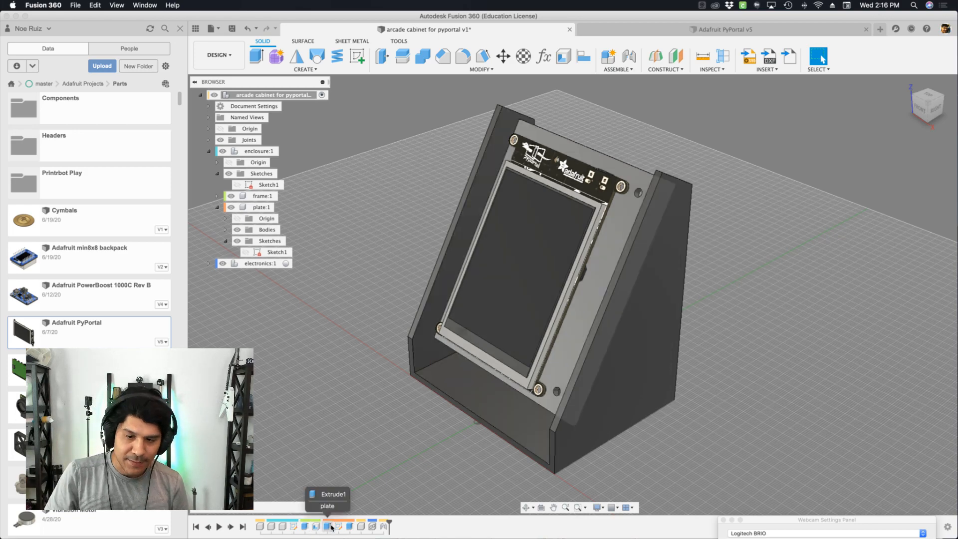
Show the enclosure's Sketch1 and save the design with the version description "saving"
click(237, 185)
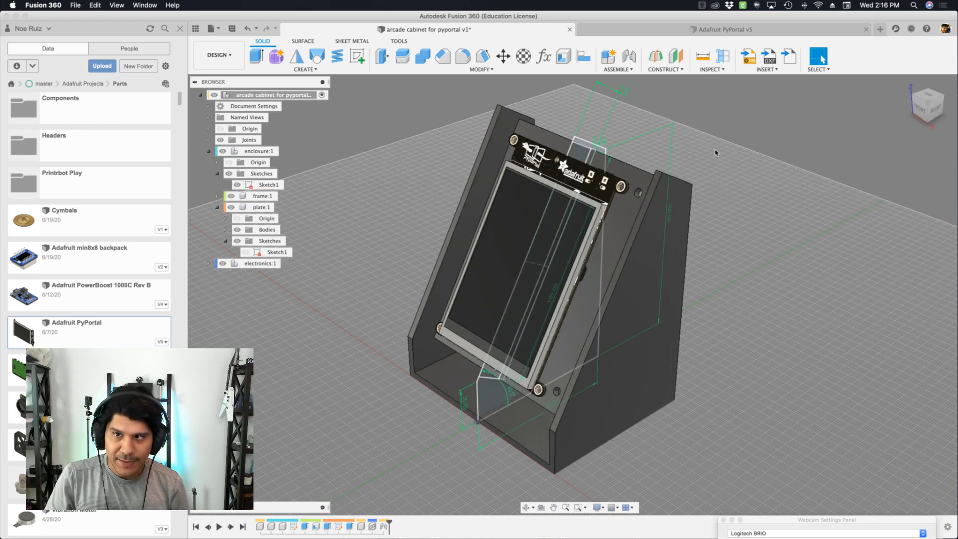
mouse_move(665, 120)
shift+middle_down()
mouse_move(633, 122)
mouse_move(665, 118)
shift+middle_up()
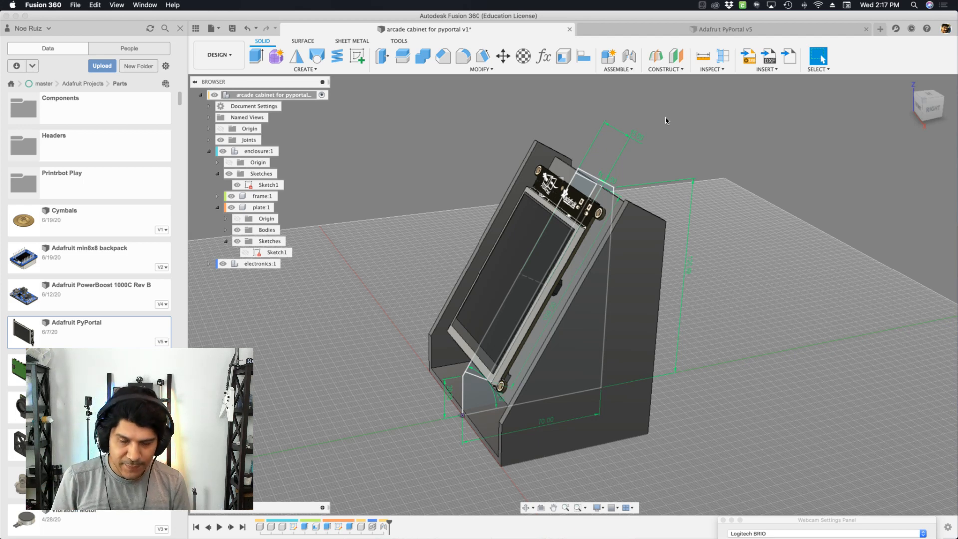
key(super+s)
text(saving)
key(Return)
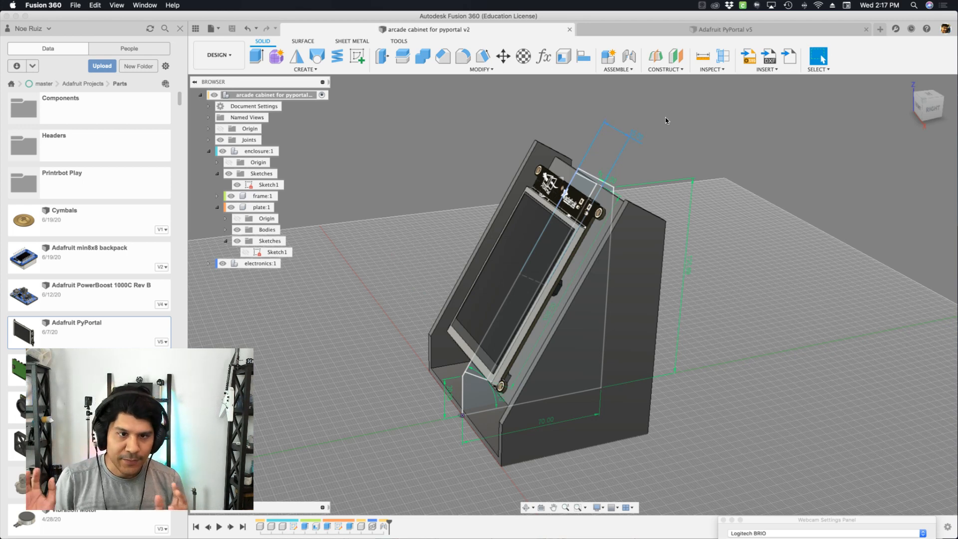
Switch to Chrome and look through the part folders of the adafruit/Adafruit_CAD_Parts repository on GitHub
key(super+Tab)
key(super+Tab)
key(super+shift+Tab)
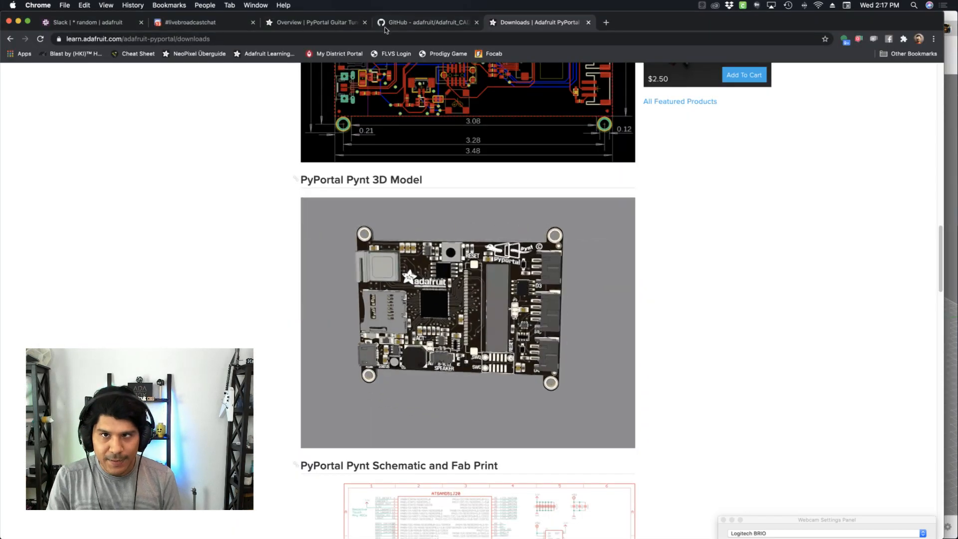
click(424, 22)
click(259, 39)
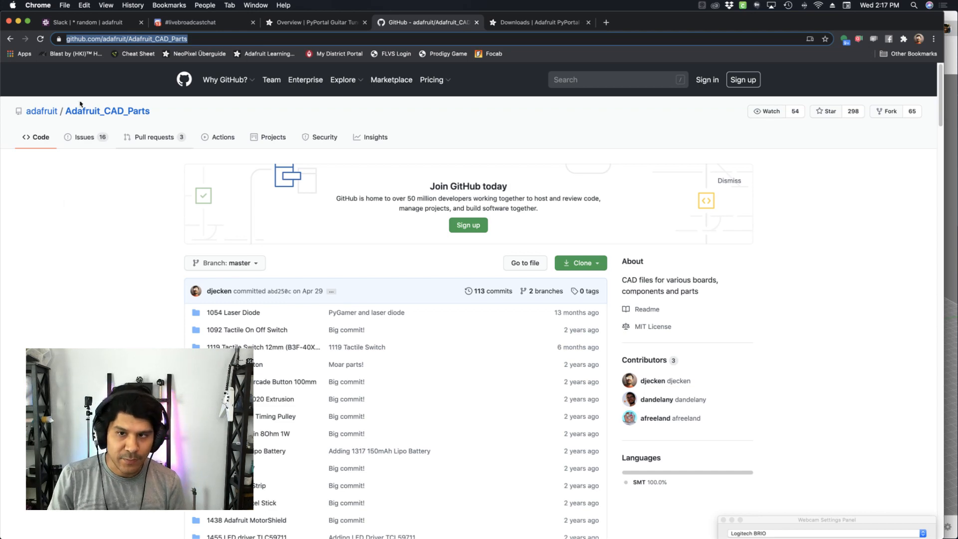
scroll(261, 286, down, 20)
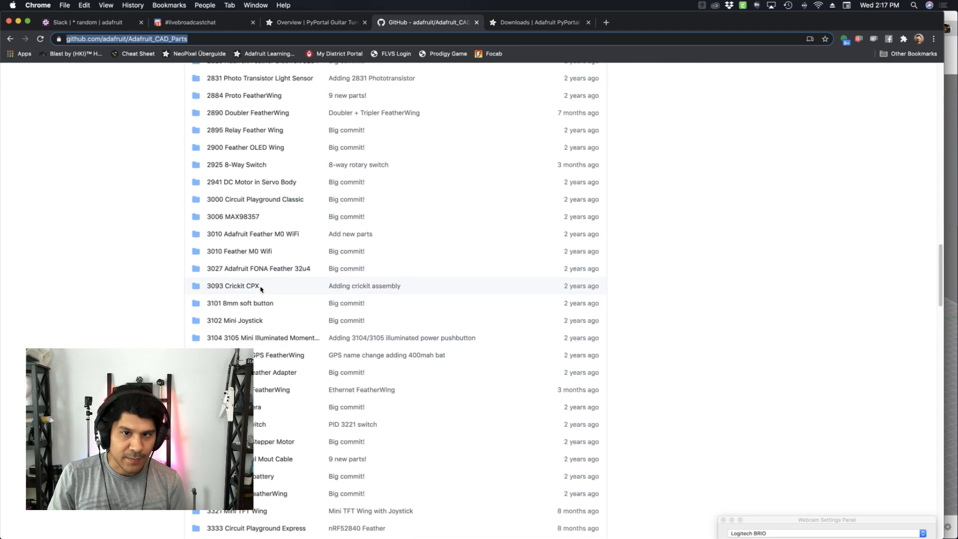
scroll(261, 289, down, 20)
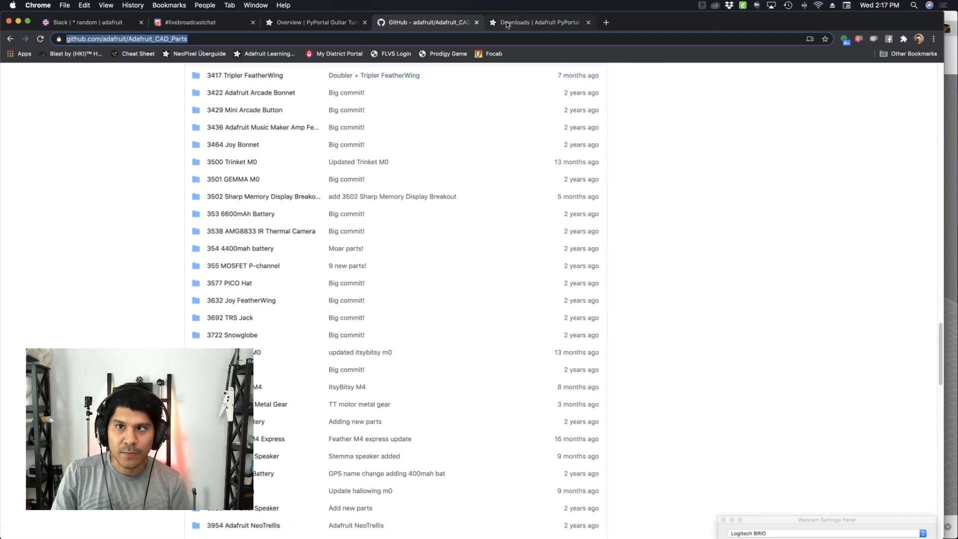
Examine the Downloads page of the Adafruit PyPortal guide for its schematics and 3D model links
click(506, 23)
scroll(521, 222, up, 15)
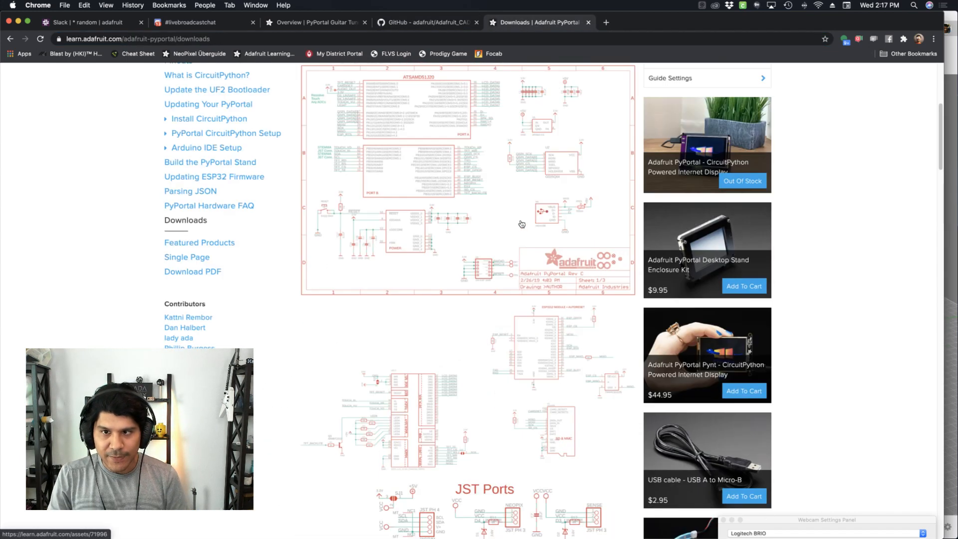
scroll(521, 223, up, 5)
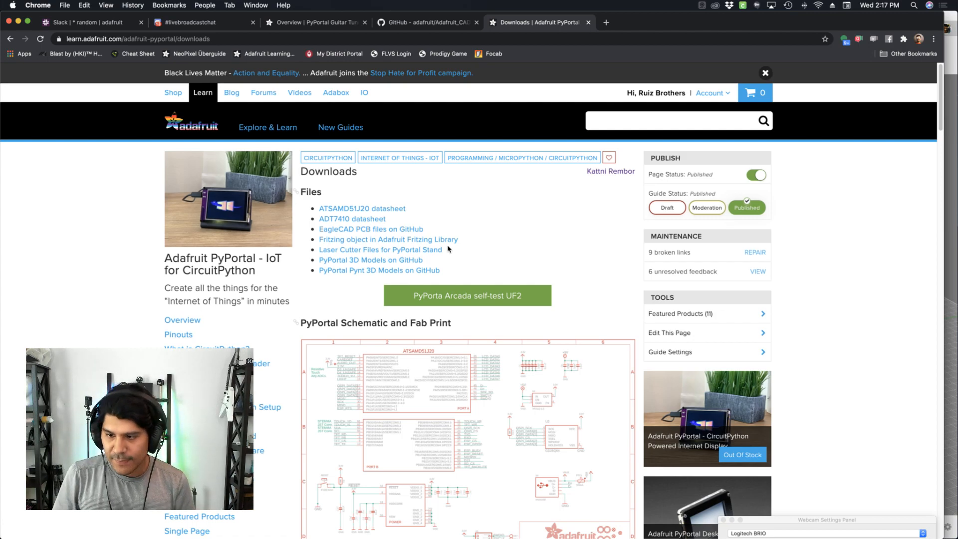
scroll(866, 342, down, 10)
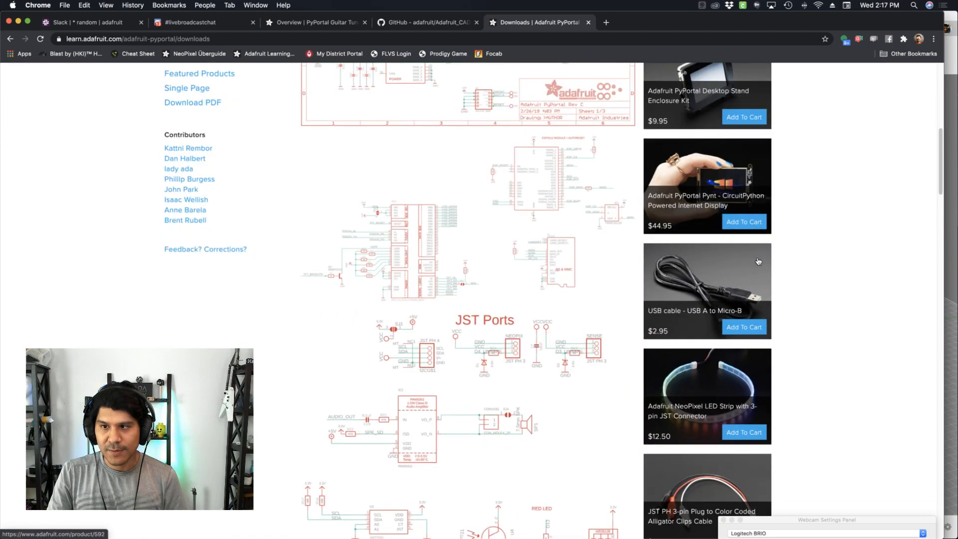
scroll(759, 263, up, 10)
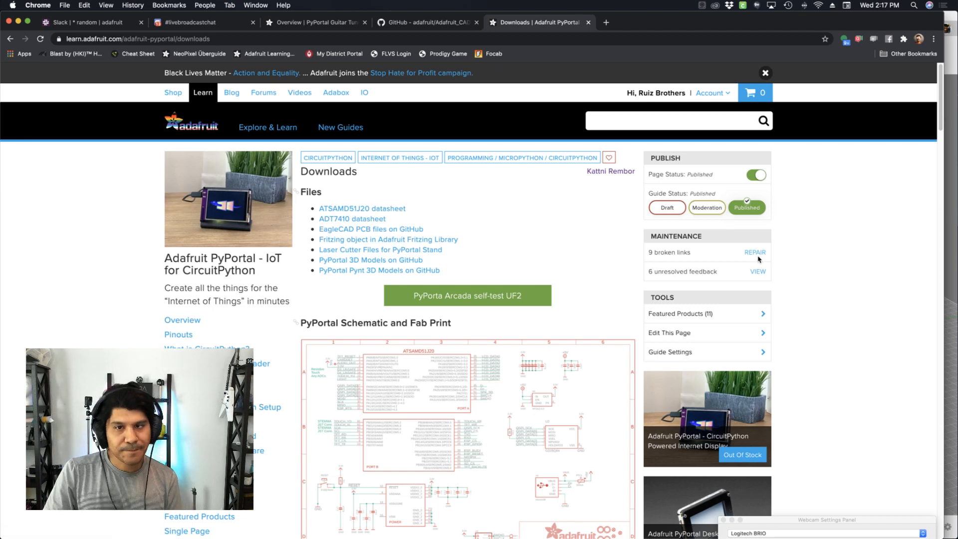
View the overview of the PyPortal Guitar Tuner guide and switch to Wirecast
click(345, 21)
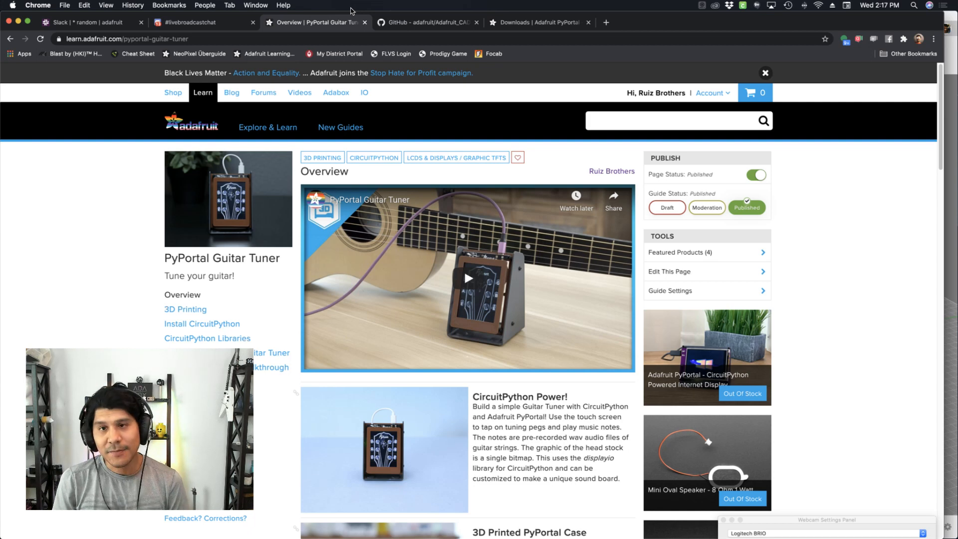
key(super+Tab)
key(super+Tab)
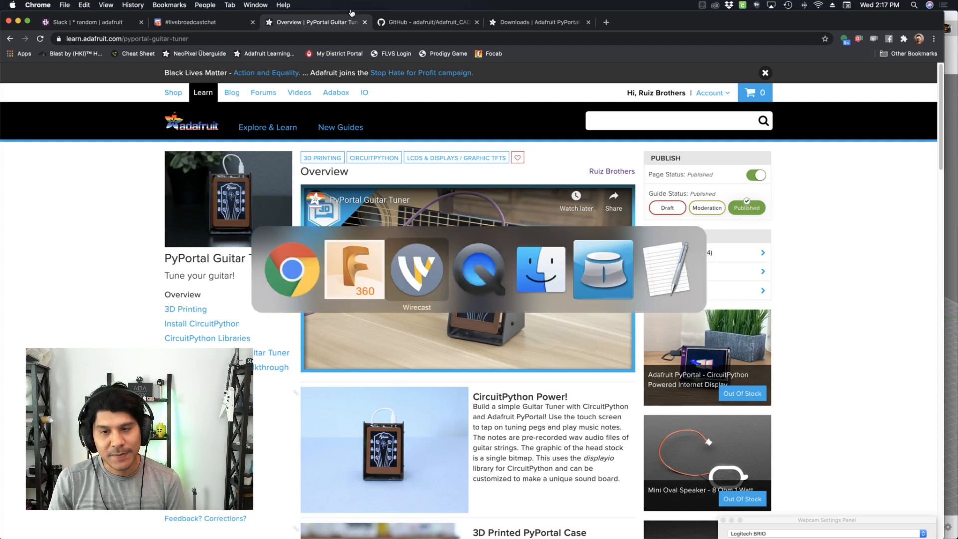